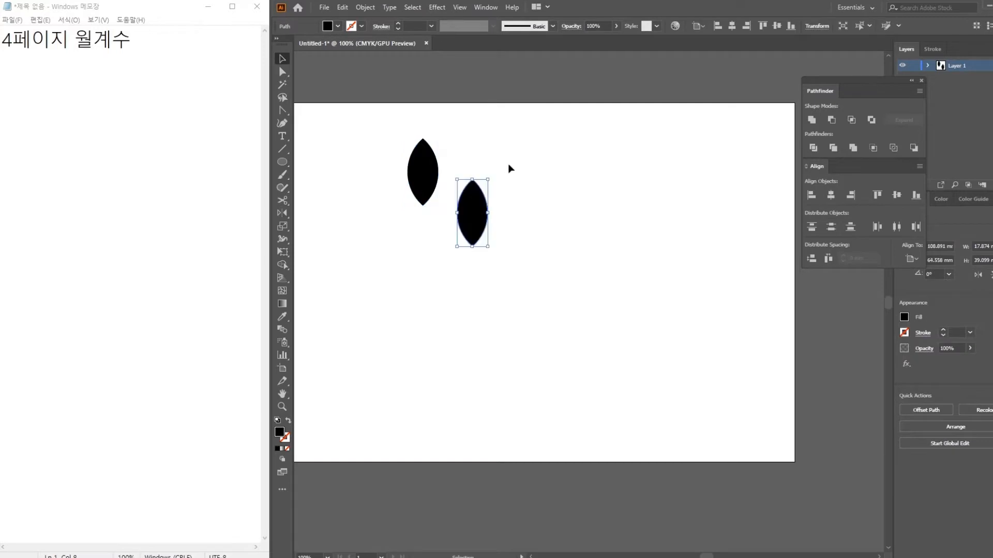
Step: Rotate and duplicate the leaf shapes to arrange a branch of six leaves under each other
drag(494, 174, 514, 237)
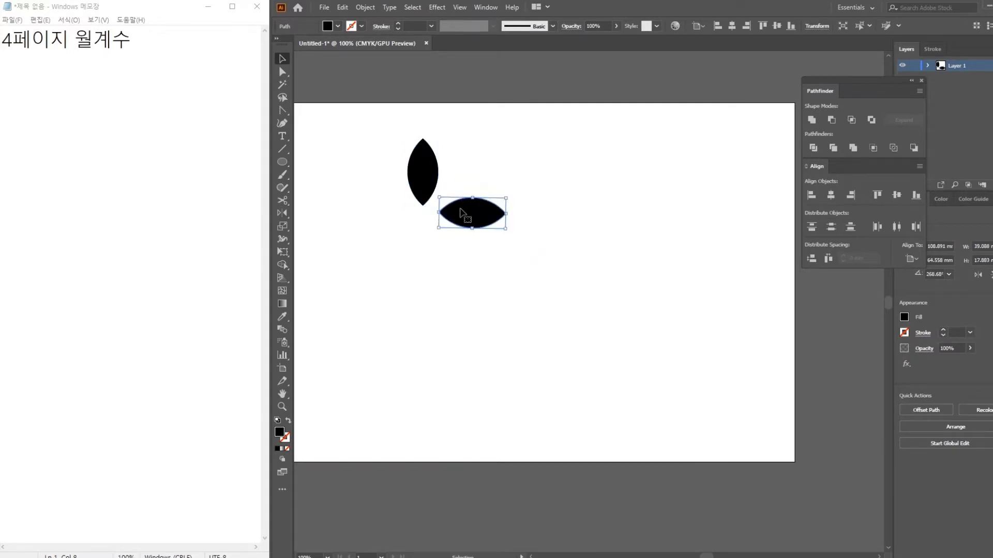
shift+click(425, 168)
alt+drag(467, 212, 433, 270)
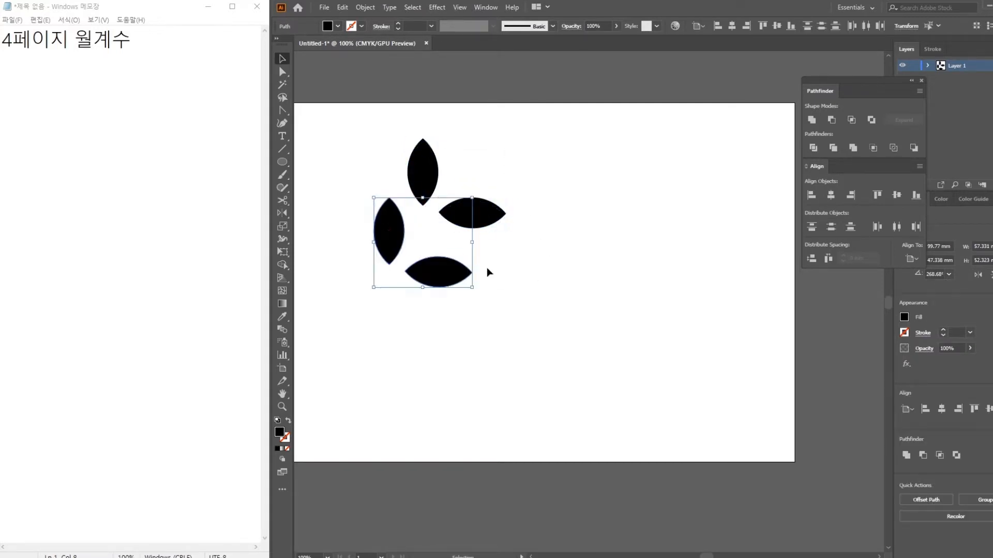
drag(479, 196, 465, 168)
alt+drag(445, 259, 429, 299)
drag(466, 246, 450, 221)
click(515, 310)
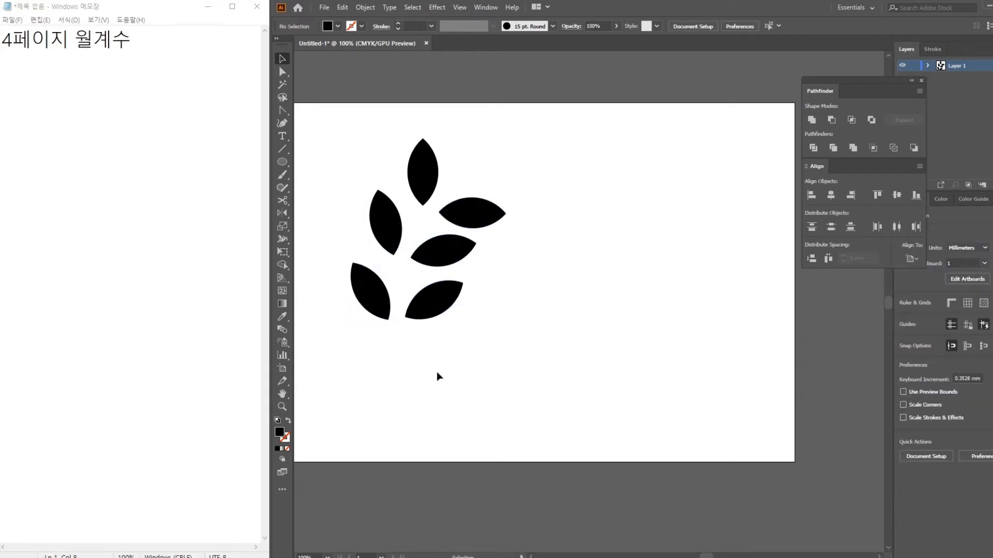
drag(558, 335, 594, 362)
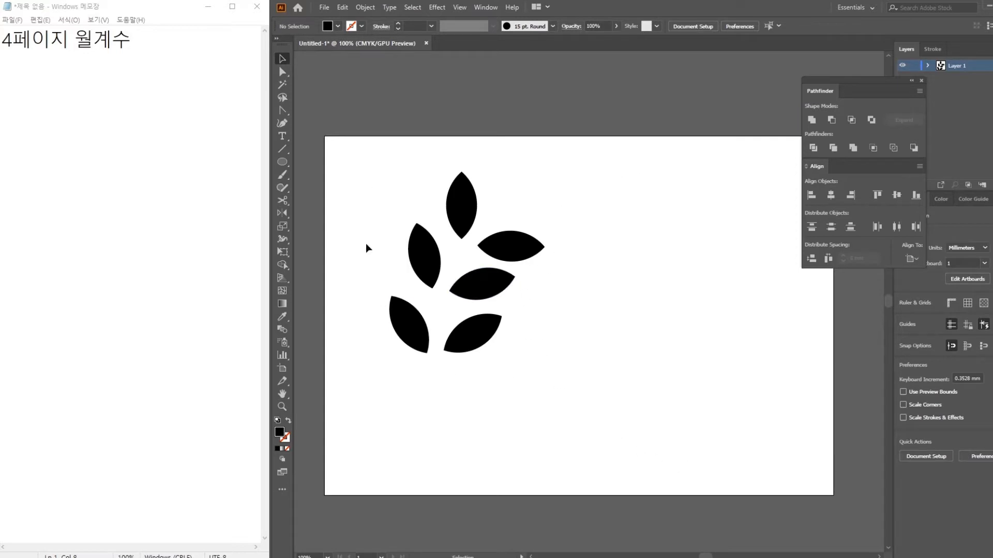
Step: Delete all the leaves from the artboard
drag(376, 115, 561, 373)
click(637, 336)
drag(300, 60, 570, 366)
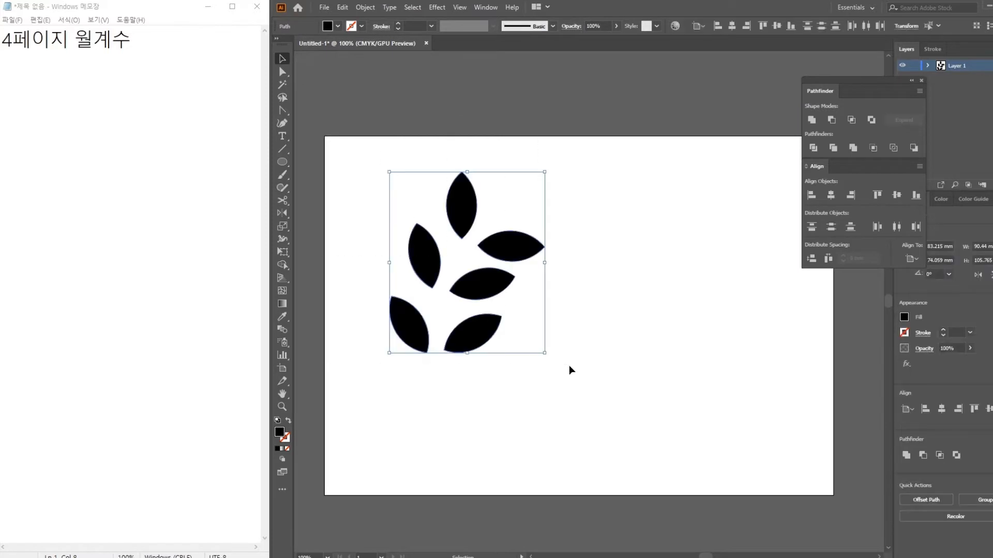
key(Delete)
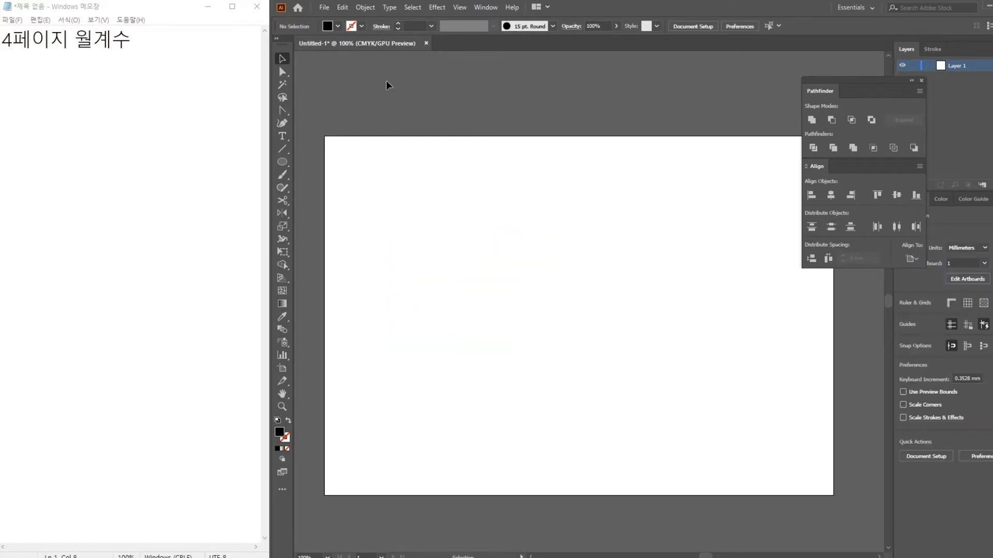
Step: Draw a black circle about 73 mm in diameter and place a horizontally offset copy overlapping it
click(282, 163)
drag(458, 190, 571, 315)
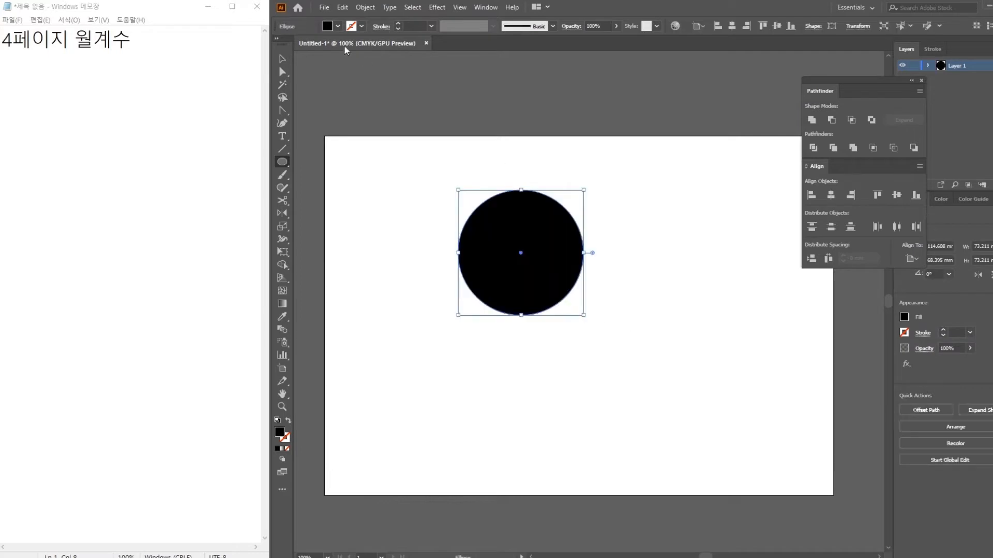
click(282, 58)
drag(521, 268, 601, 269)
Step: Intersect the two overlapping circles into a leaf shape and move it to the artboard's upper-left area
drag(711, 375, 411, 135)
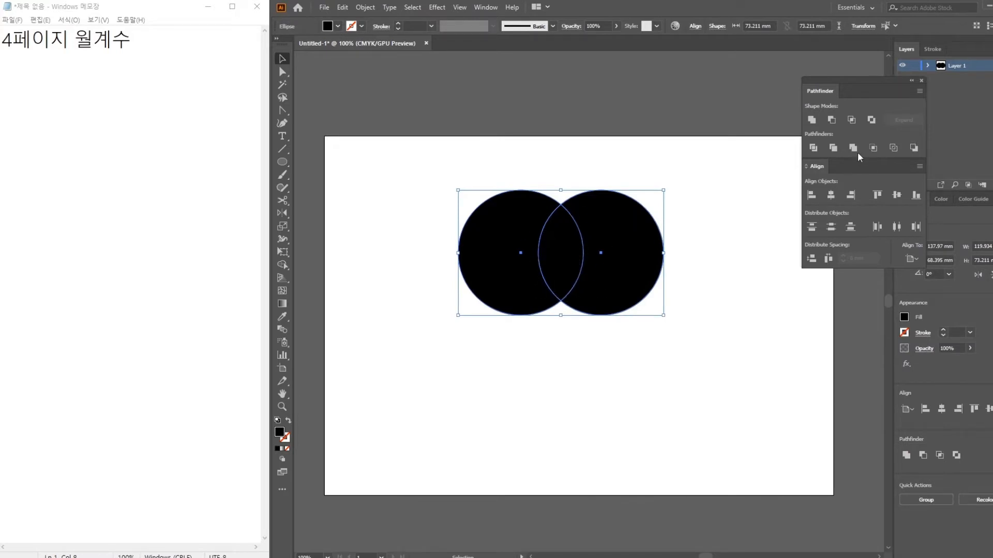
click(851, 119)
drag(572, 255, 439, 199)
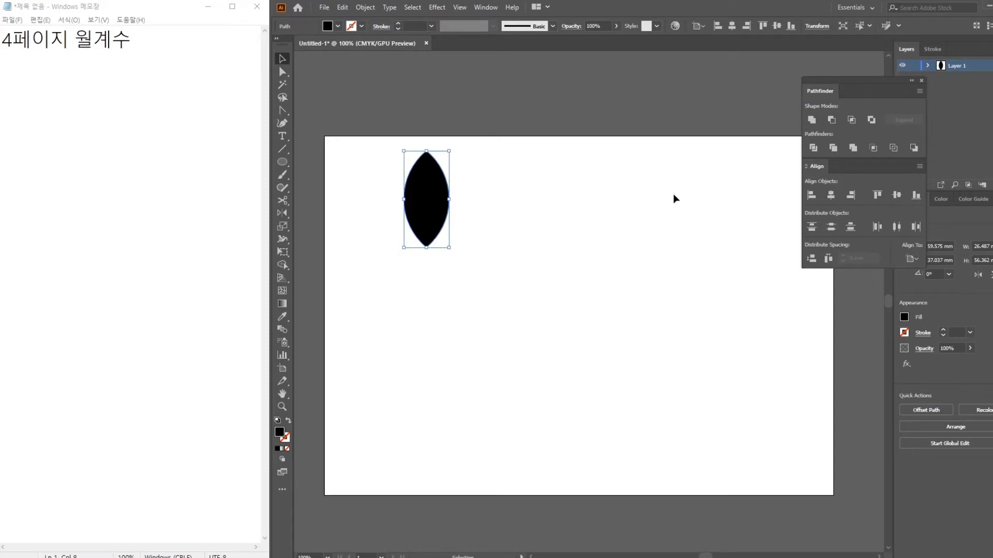
Step: Switch to Notepad and add the line "원을 두개 겹친후" below the heading, leaving a blank line between
click(147, 52)
key(Return)
key(Return)
text(ㅇ)
key(BackSpace)
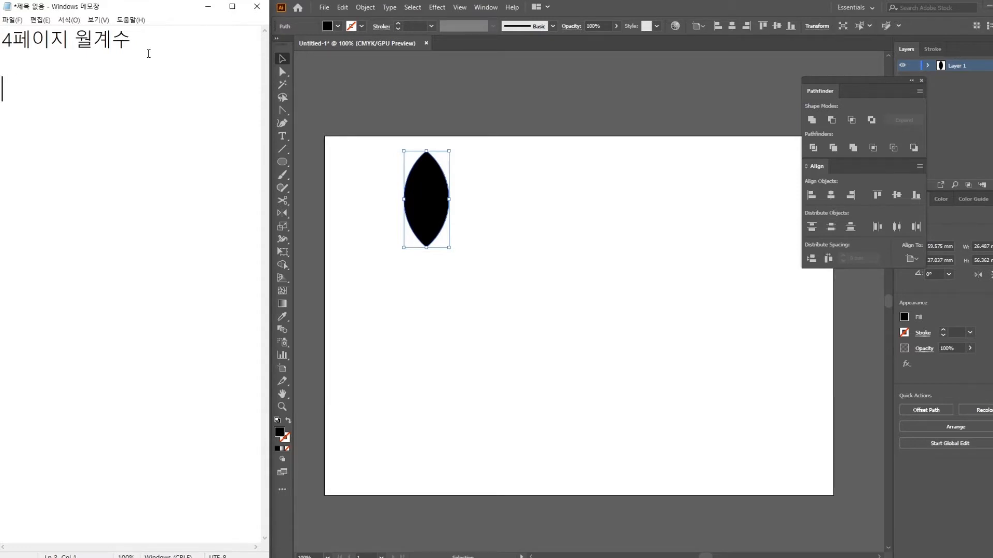
text(원을 두개 겹)
text(친후)
key(Return)
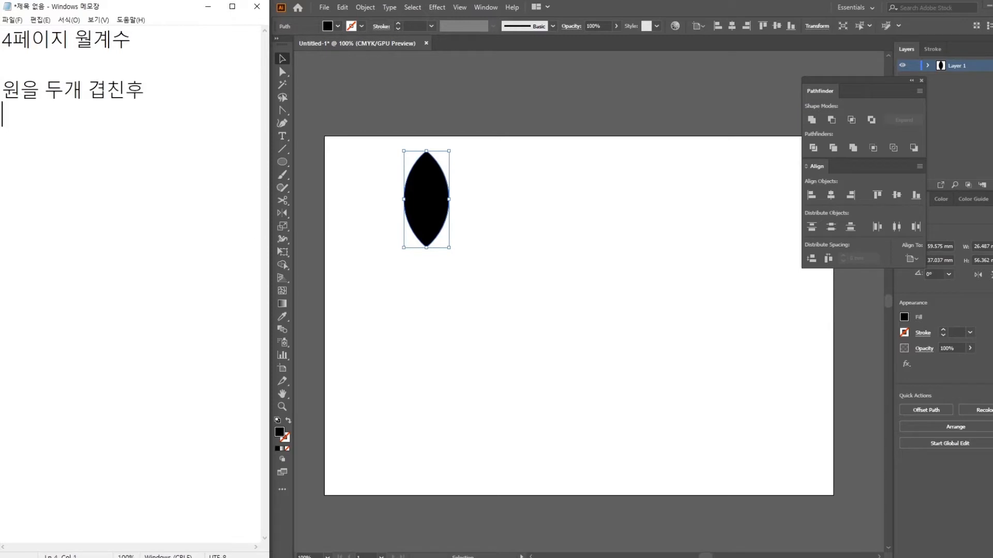
Step: Add the note line "패스파인더 - 인터섹트" below the line about the two circles
text(패스)
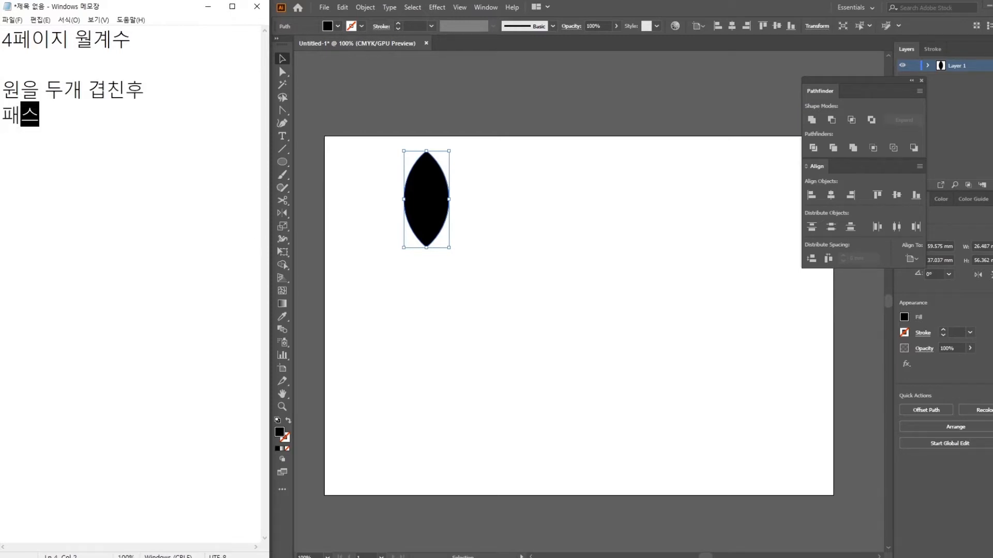
text(파인더)
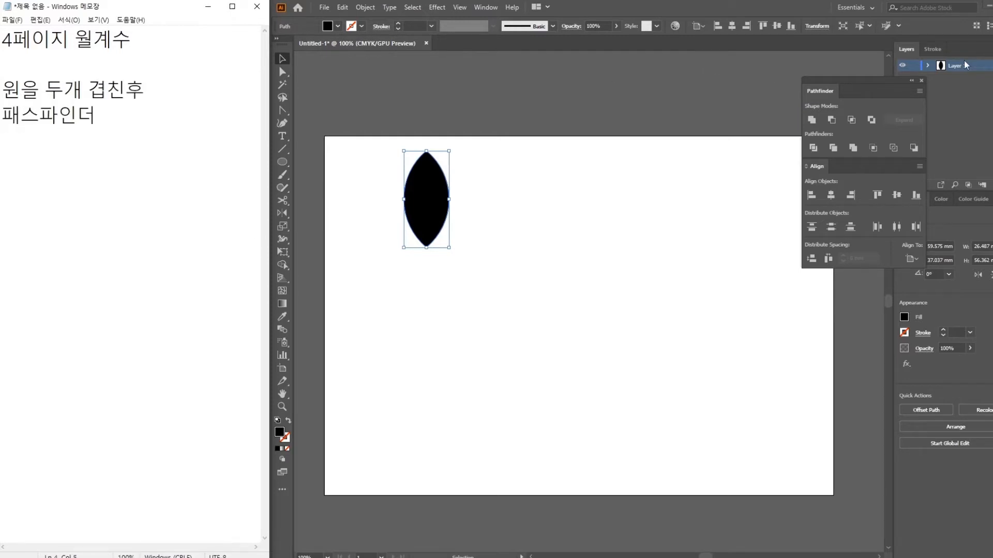
click(861, 110)
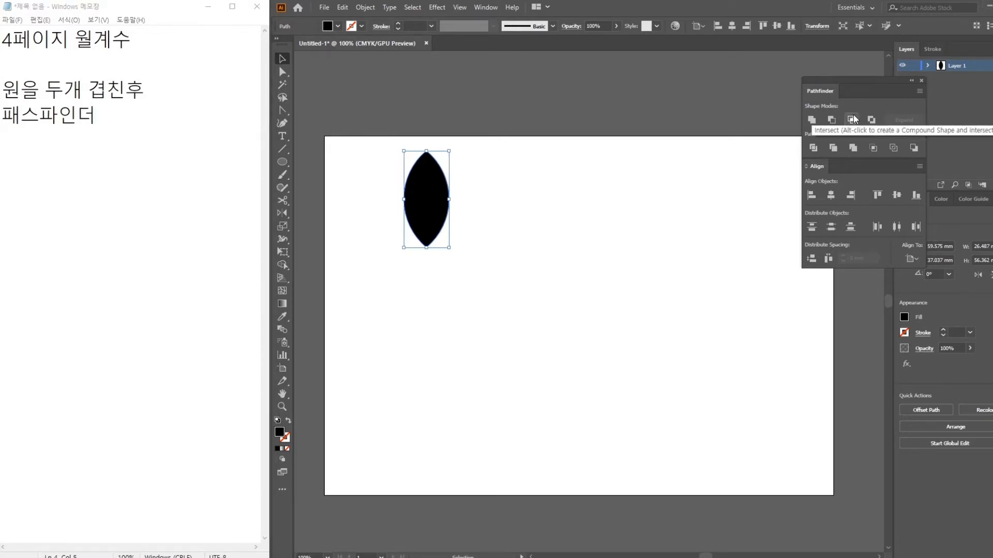
click(209, 167)
text(-=)
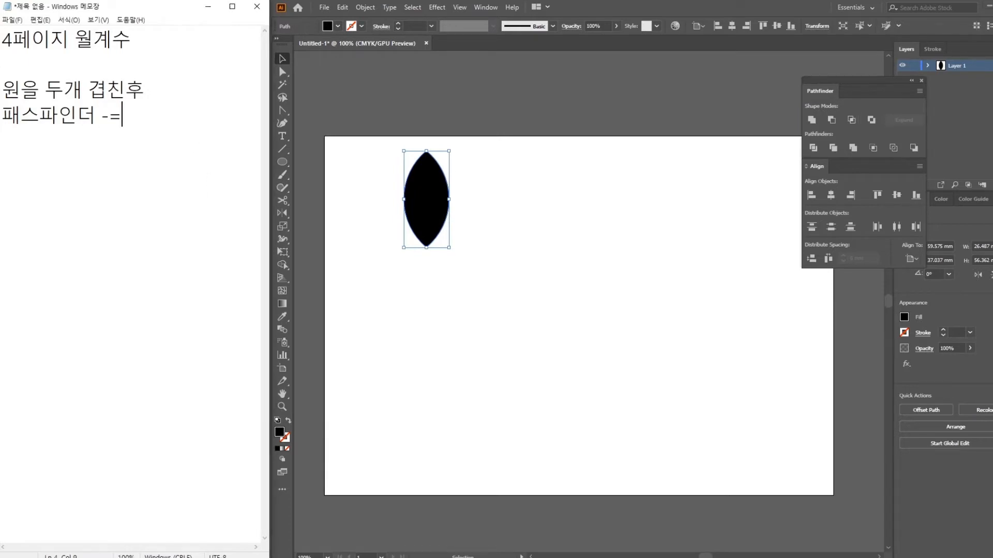
key(BackSpace)
text(인ㅌㅓ섹트)
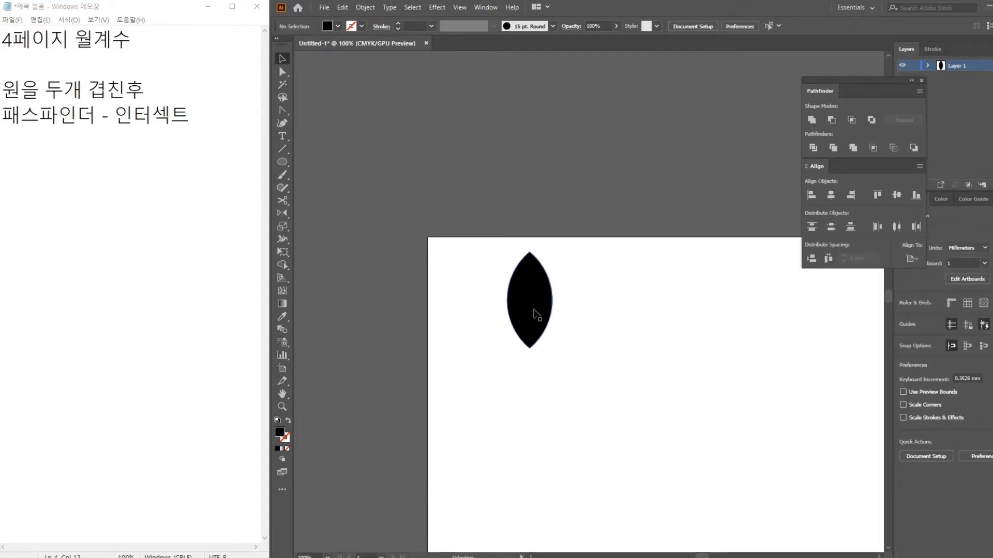
Step: Switch to Illustrator, park the leaf above the artboard, and place a copy rotated about 60° in the artboard's upper-left area
drag(532, 313, 440, 133)
drag(643, 310, 547, 246)
drag(341, 81, 426, 290)
drag(463, 321, 489, 270)
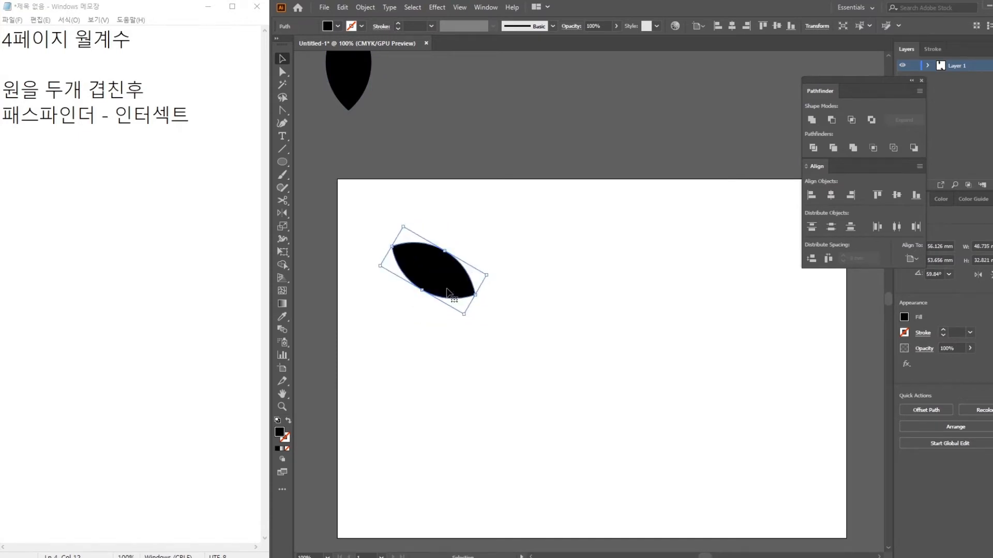
Step: Reflect a copy of the rotated leaf across a vertical axis just beyond its inner tip
click(282, 213)
alt+click(490, 296)
click(668, 273)
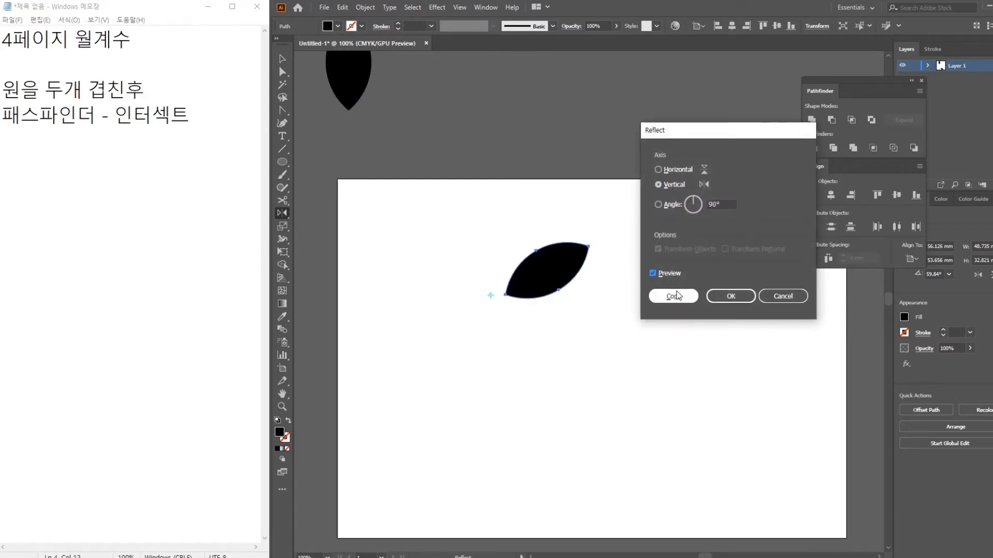
click(674, 296)
key(v)
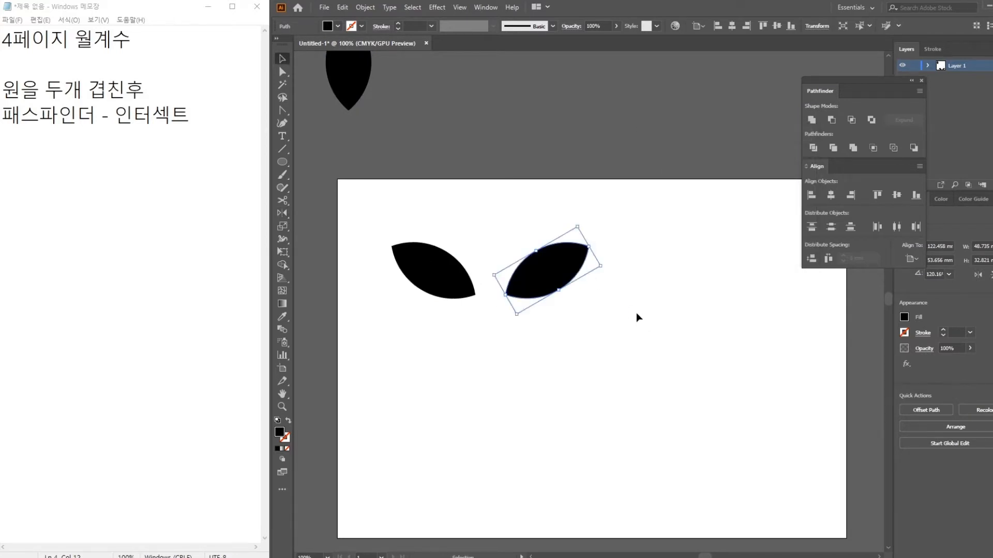
Step: Align both leaves to their vertical centre and move the pair to the artboard's upper area
drag(399, 237, 755, 421)
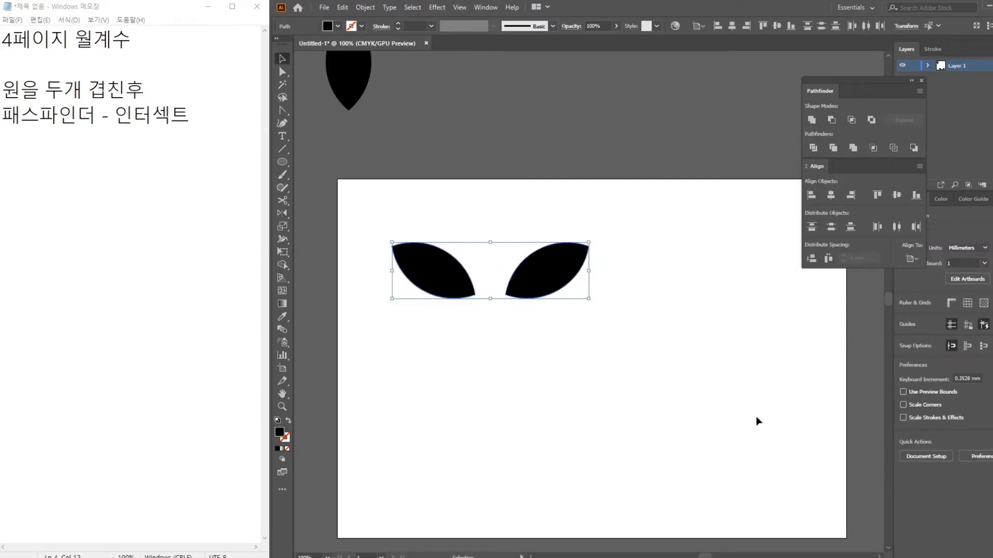
click(777, 26)
drag(558, 351, 543, 236)
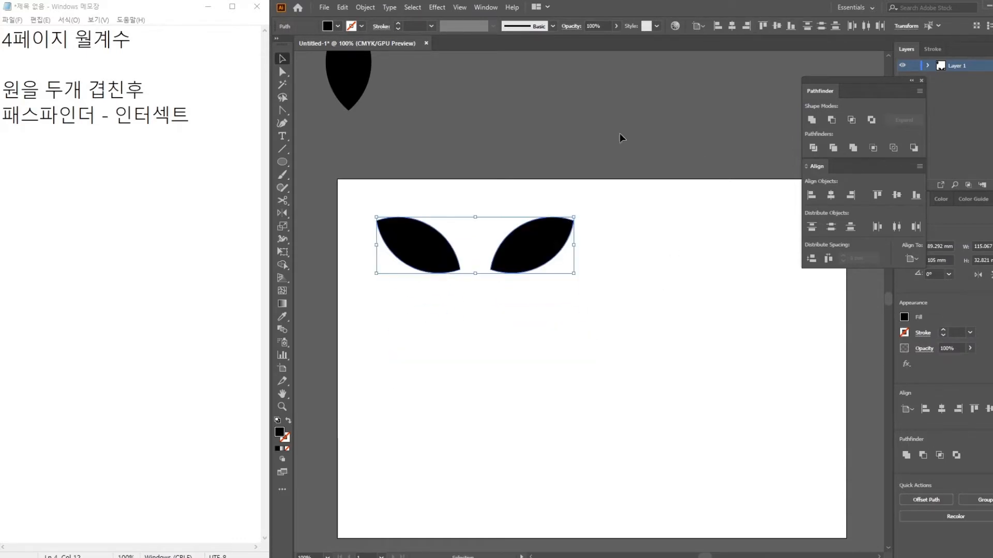
Step: Set the alignment reference to Align to Selection and reselect the two mirrored leaves
click(698, 26)
click(712, 38)
click(708, 156)
drag(398, 194, 635, 320)
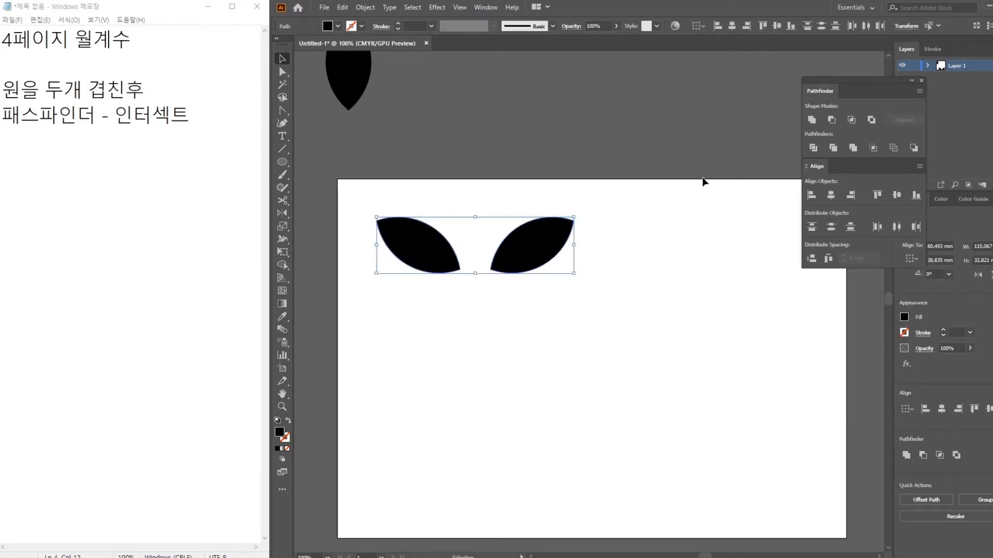
click(707, 26)
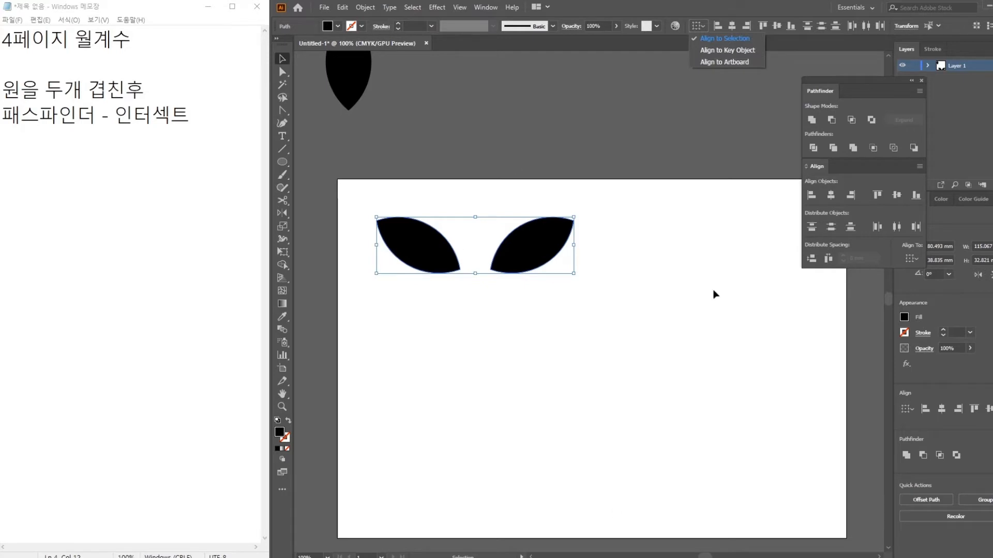
click(741, 40)
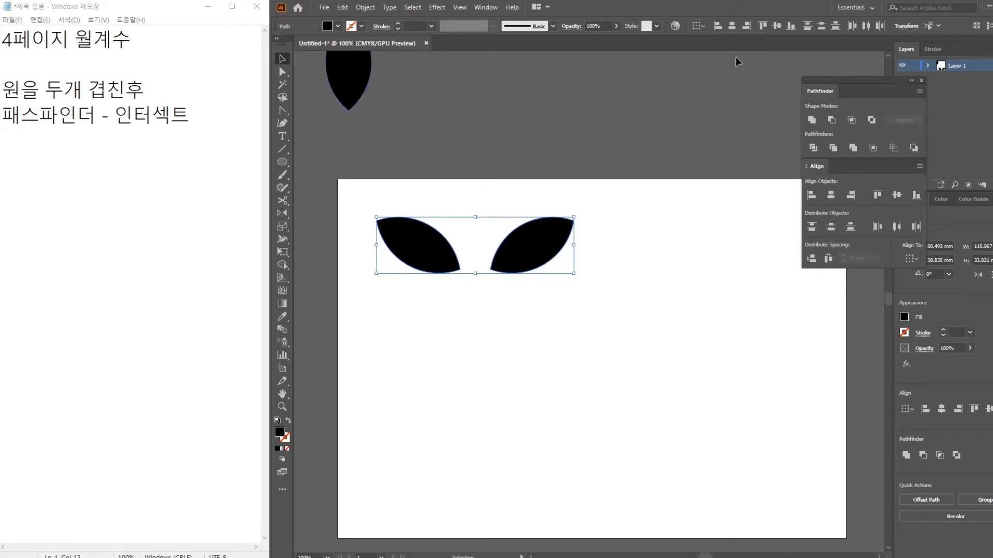
click(705, 27)
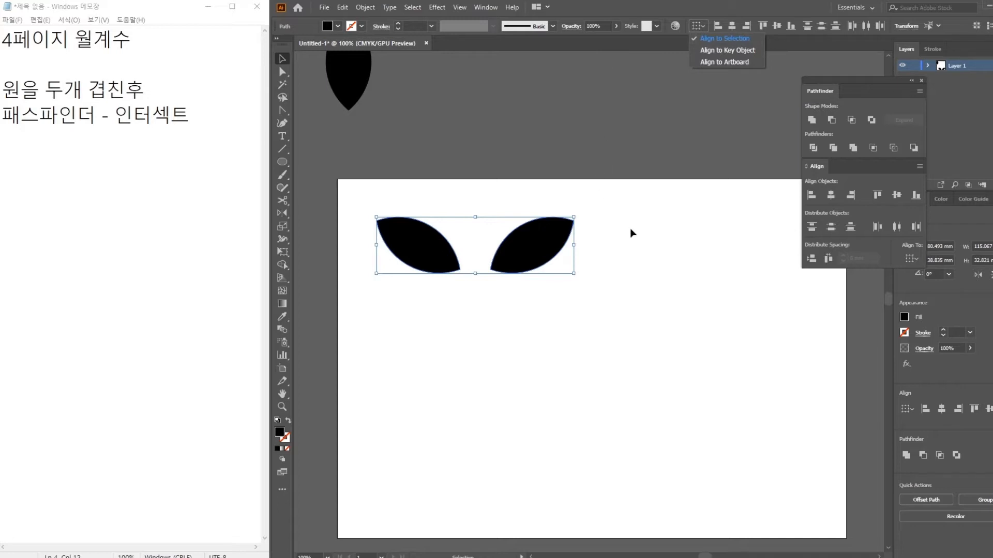
Step: Switch to Notepad and add the line "한개의 잎사귀를 백업해두시고" after a blank line
click(206, 124)
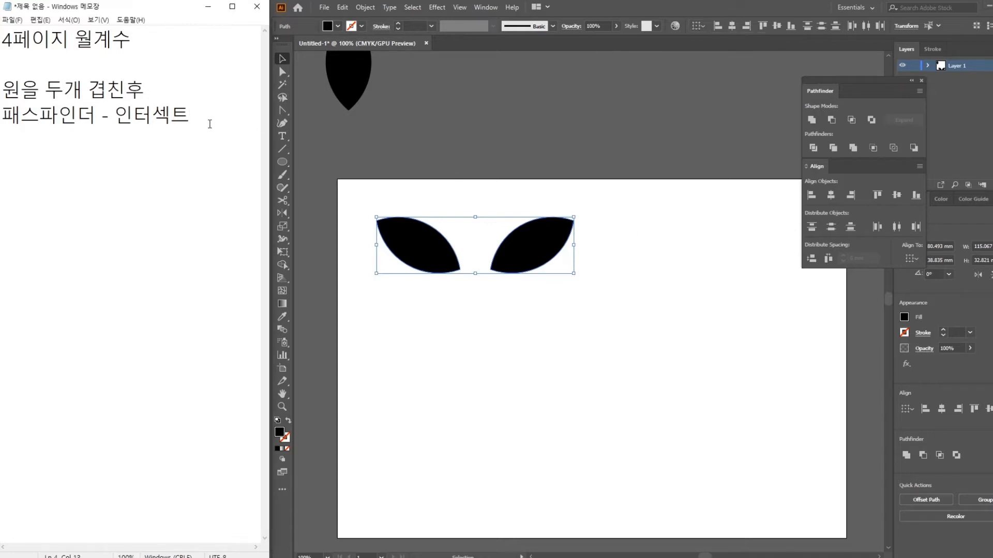
key(Return)
text(한)
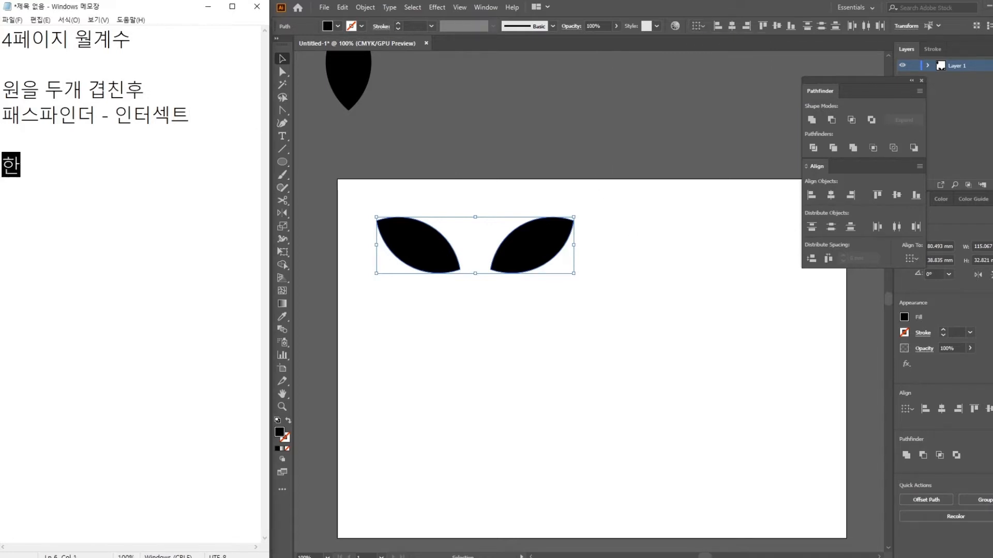
text(개으의 잎사귀를 )
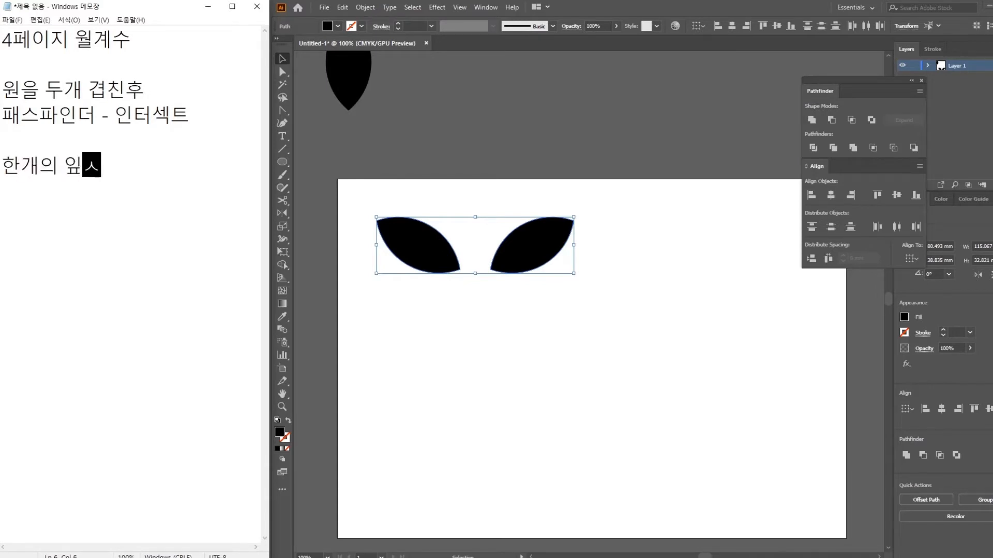
text(백업해두시고)
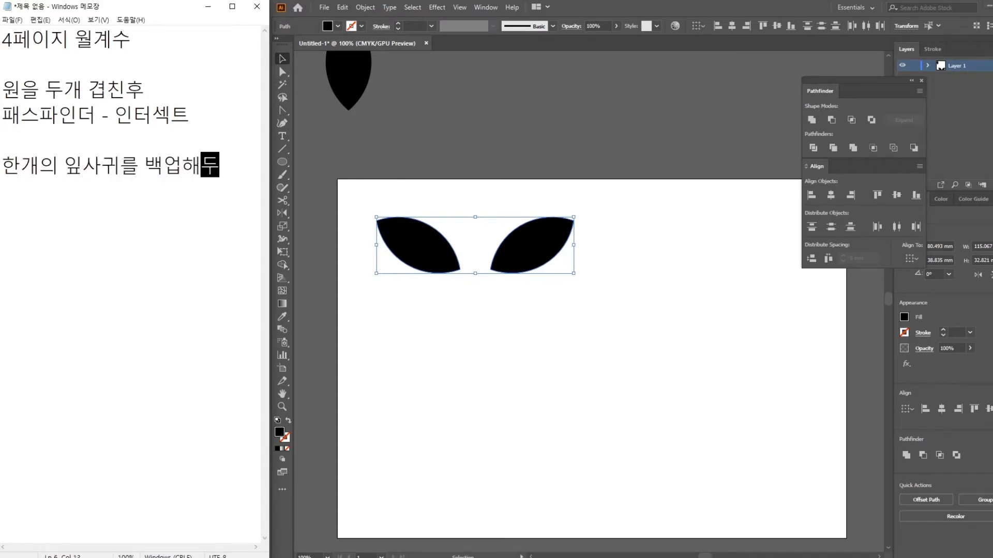
key(Return)
Step: Add the note lines "복제한 잎사귀를 두개 배치해서" and "모양을 만듬" below the backup note
text(나머지)
key(BackSpace)
key(BackSpace)
key(BackSpace)
key(BackSpace)
text(복제한 )
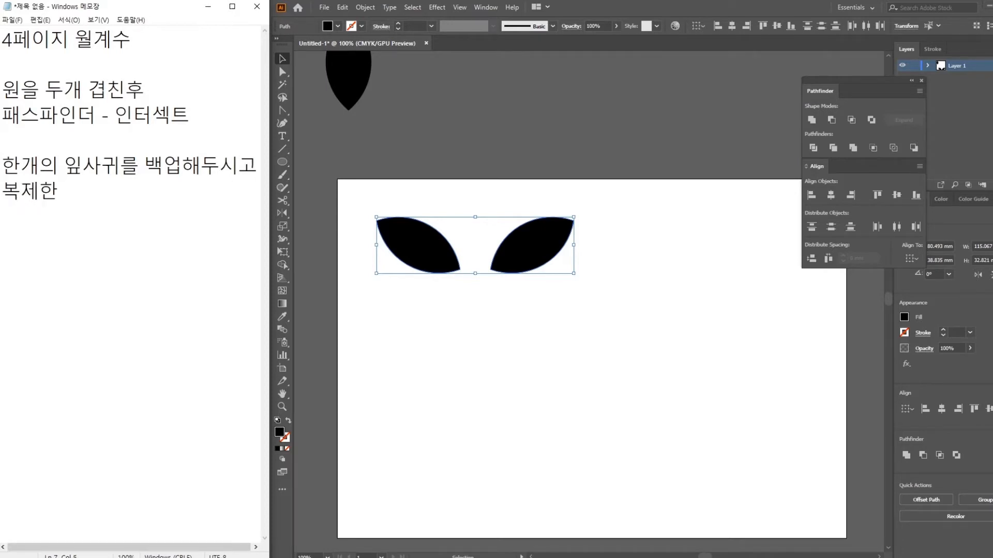
text(잎사)
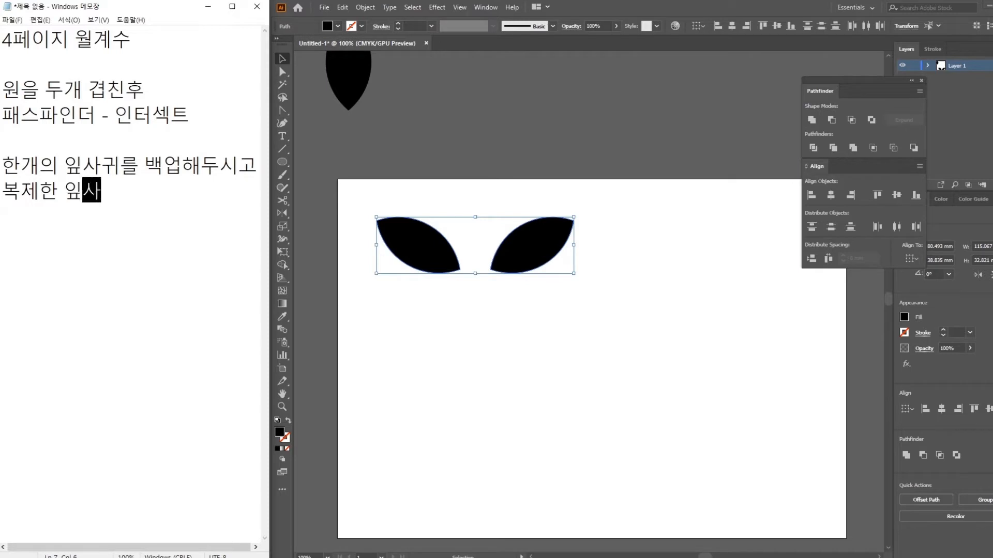
text(귈를 두)
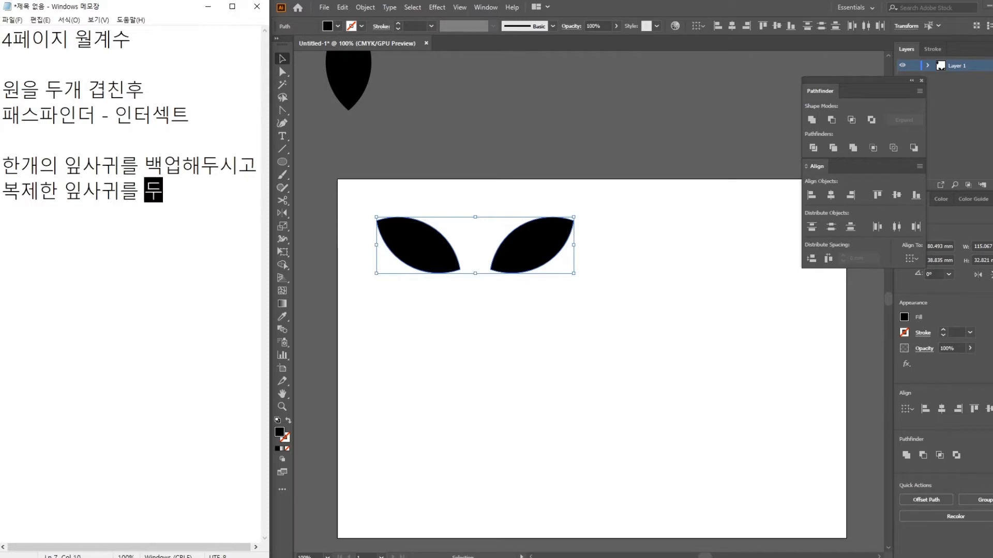
text(개 배치해서)
key(Return)
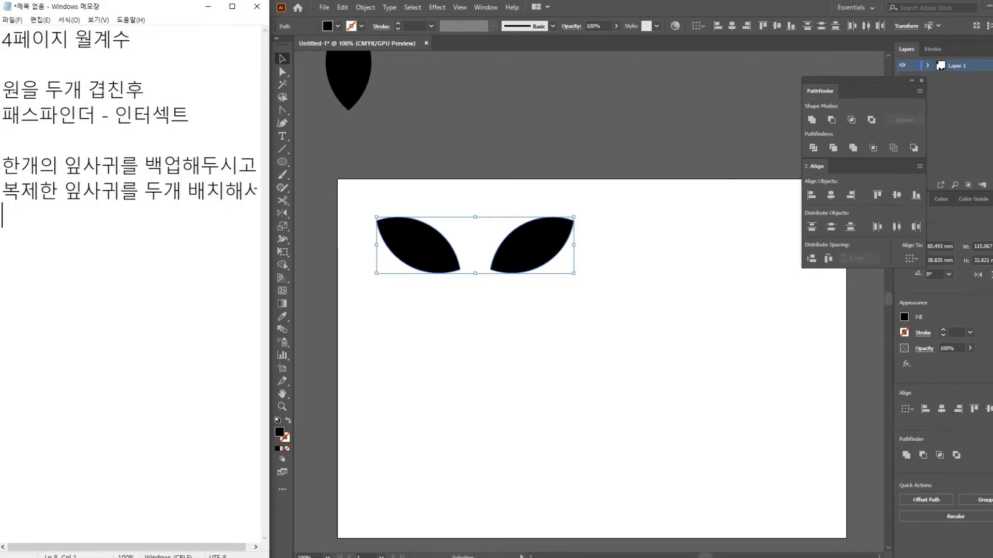
text(모양을 만듬)
key(Return)
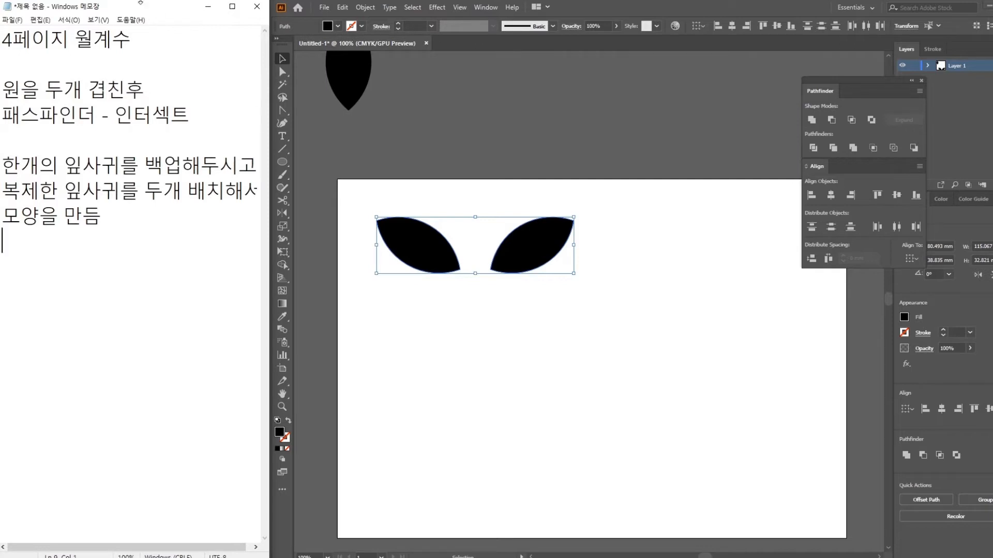
click(571, 261)
click(541, 247)
click(425, 245)
click(606, 314)
click(542, 242)
click(425, 246)
click(643, 299)
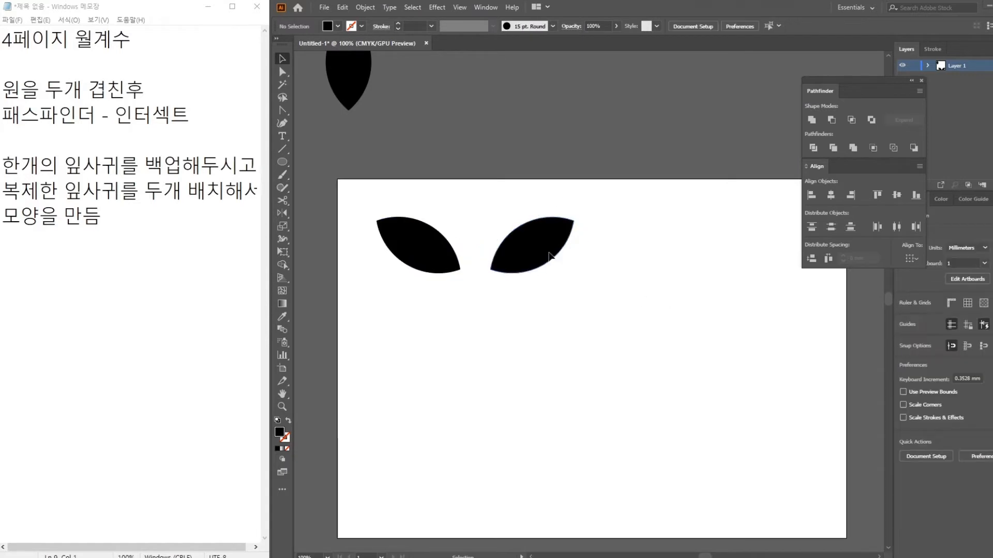
Step: Select each of the two mirrored leaves in turn to examine them as separate shapes
click(542, 243)
click(425, 245)
click(594, 299)
click(510, 240)
click(434, 252)
click(624, 358)
drag(598, 455, 581, 248)
mouse_move(602, 508)
mouse_down()
mouse_move(602, 306)
mouse_move(587, 266)
mouse_move(594, 505)
mouse_up()
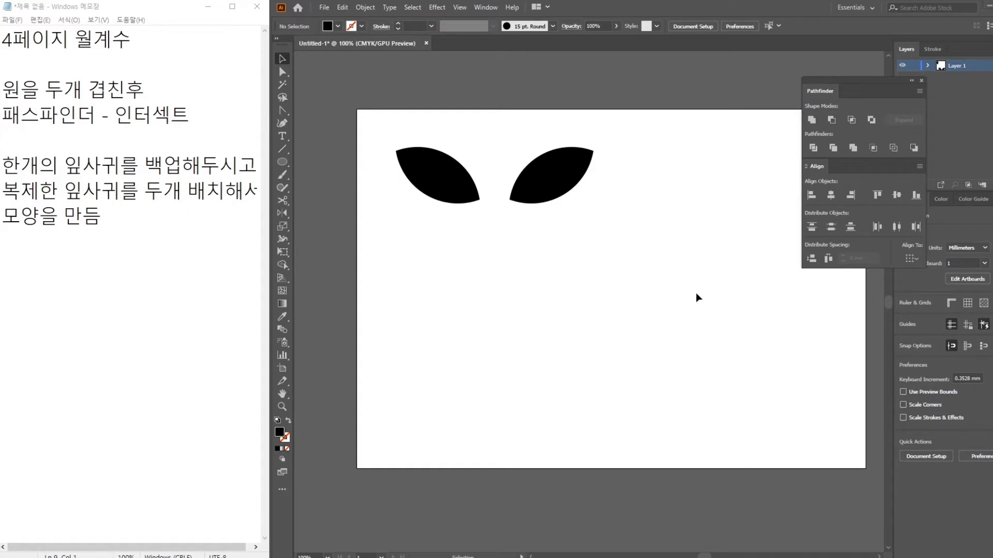
click(545, 186)
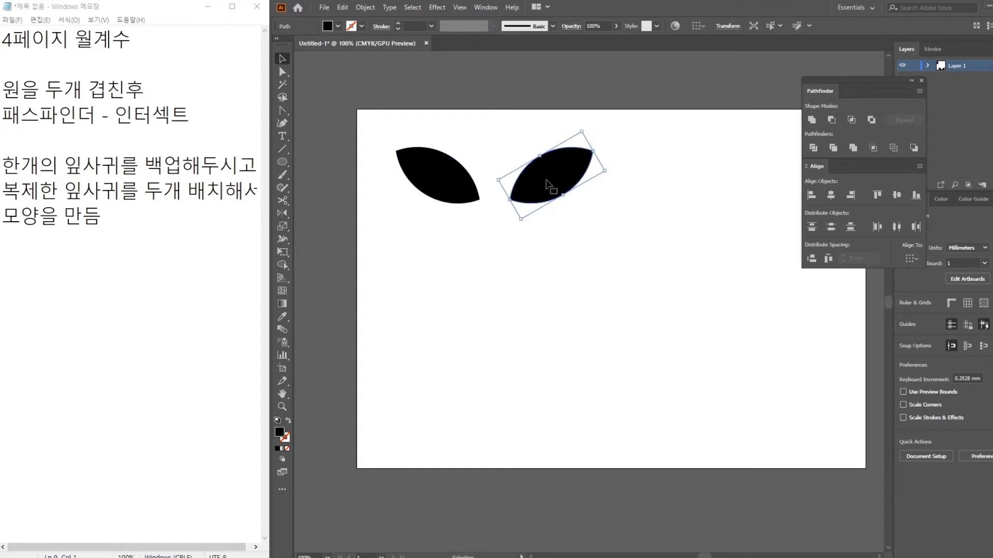
click(436, 188)
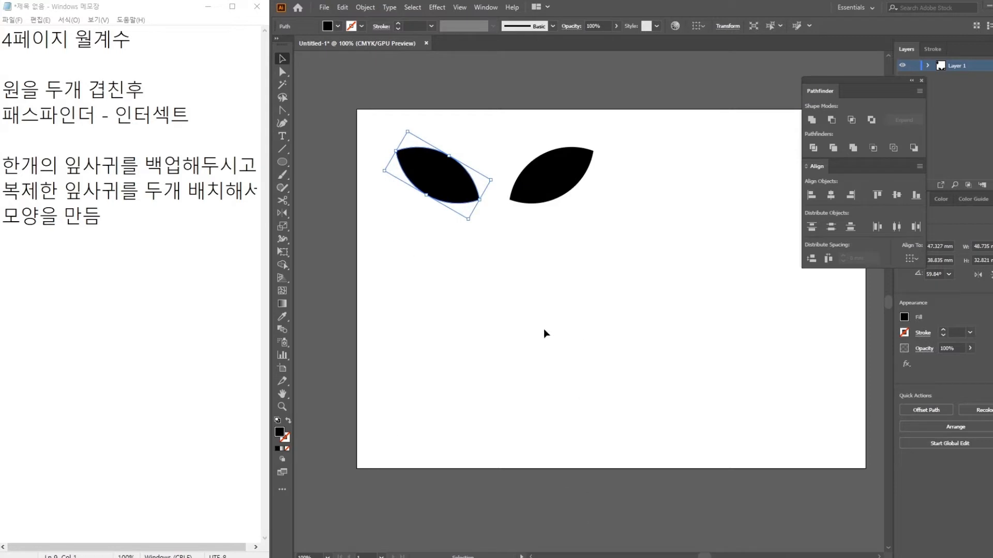
click(569, 282)
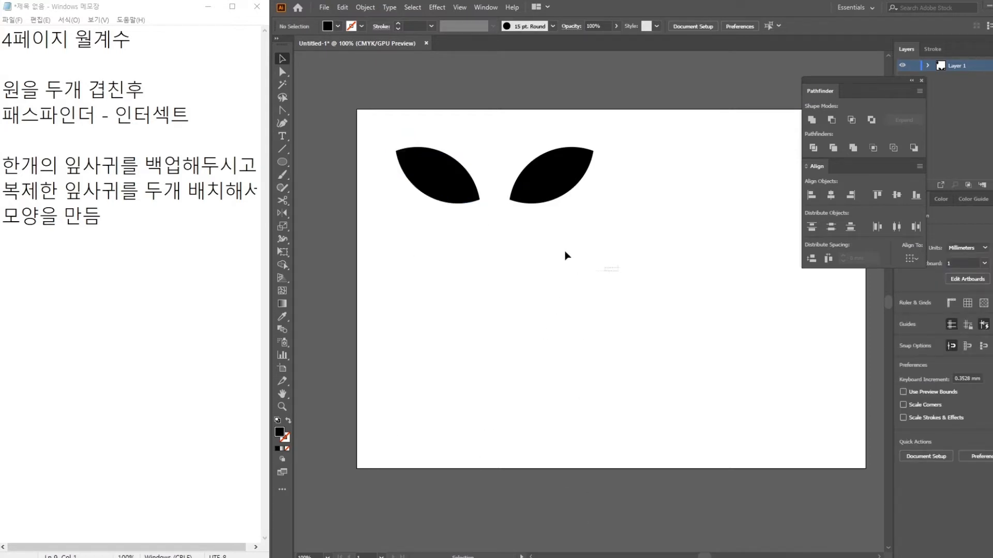
Step: Combine the two mirrored leaves with Pathfinder Unite and check the result by selecting it
drag(567, 256, 409, 132)
click(813, 121)
click(732, 165)
click(546, 172)
click(607, 197)
click(558, 177)
click(603, 184)
click(546, 190)
click(707, 278)
scroll(694, 246, up, 3)
Step: Switch to Notepad and add the lines "두개의 잎사귀를 패스파인더" and "유나이트로 묶음" after a blank line
click(110, 271)
key(Return)
text(두개의 잎사)
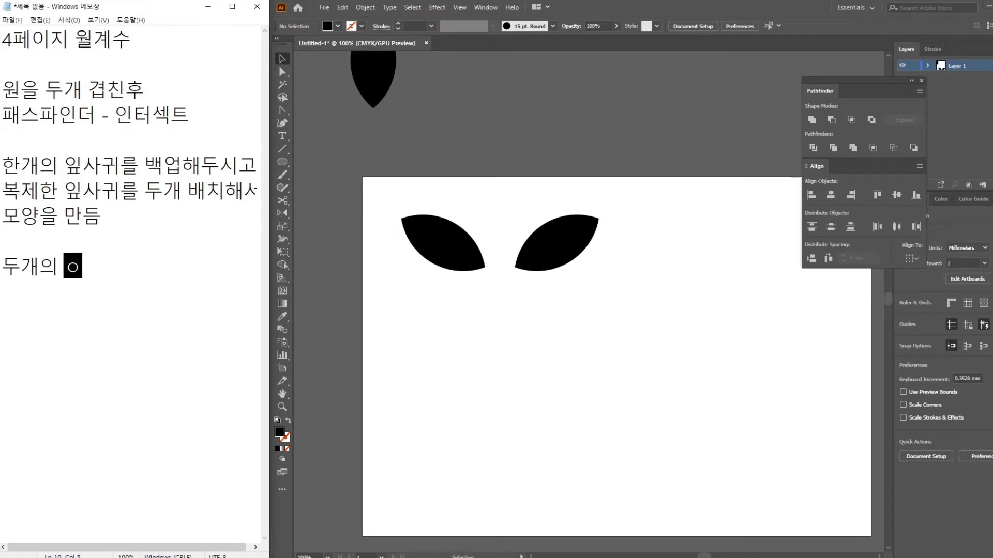
text(귀를 )
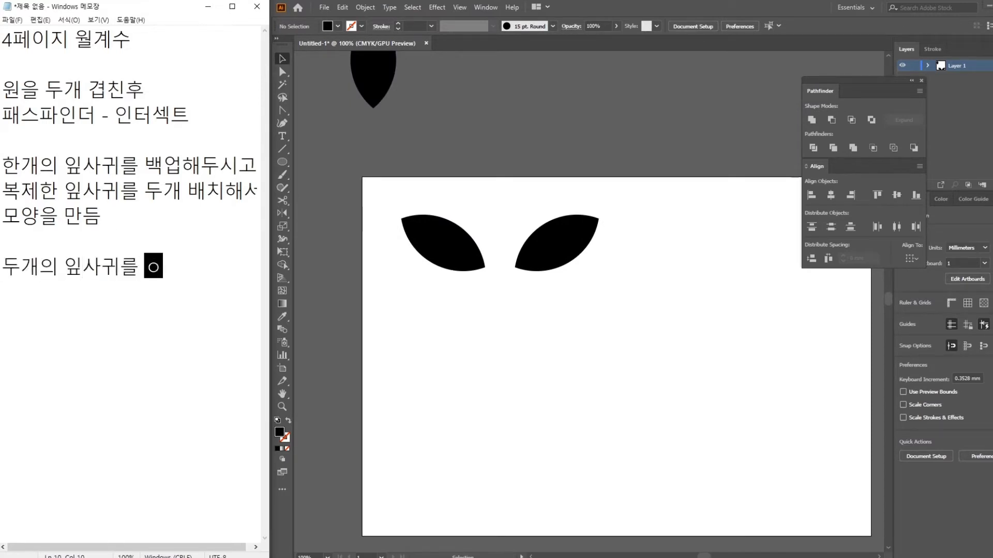
text(패스파)
text(인더)
text(유나이트로)
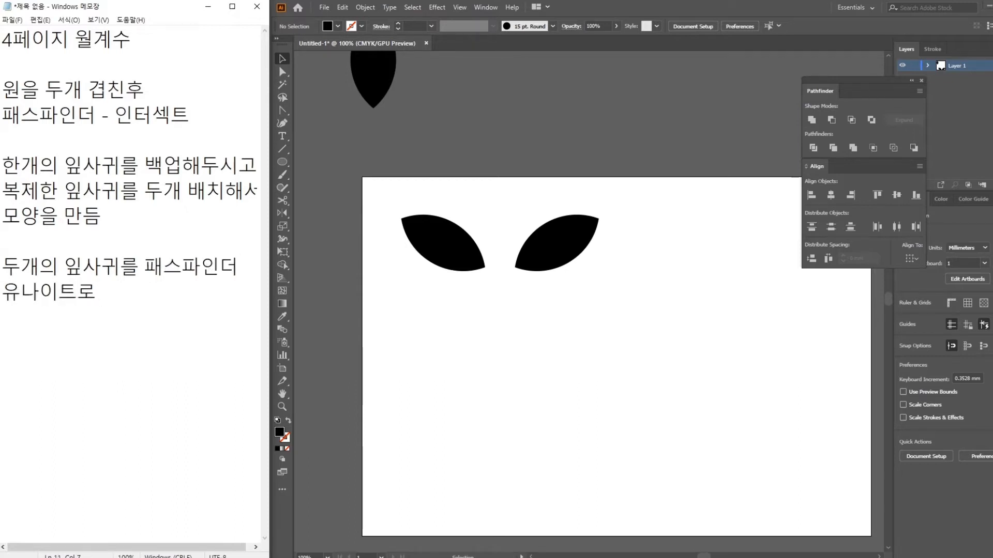
text( 묶음)
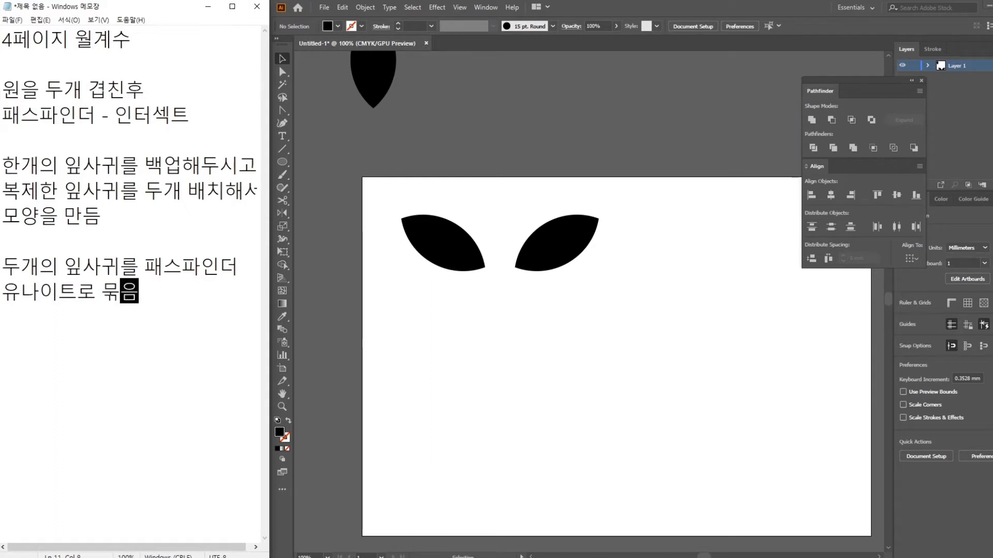
Step: Switch to Illustrator and scale the backup leaf and the leaf pair together down to about half size
click(636, 288)
key(ctrl+minus)
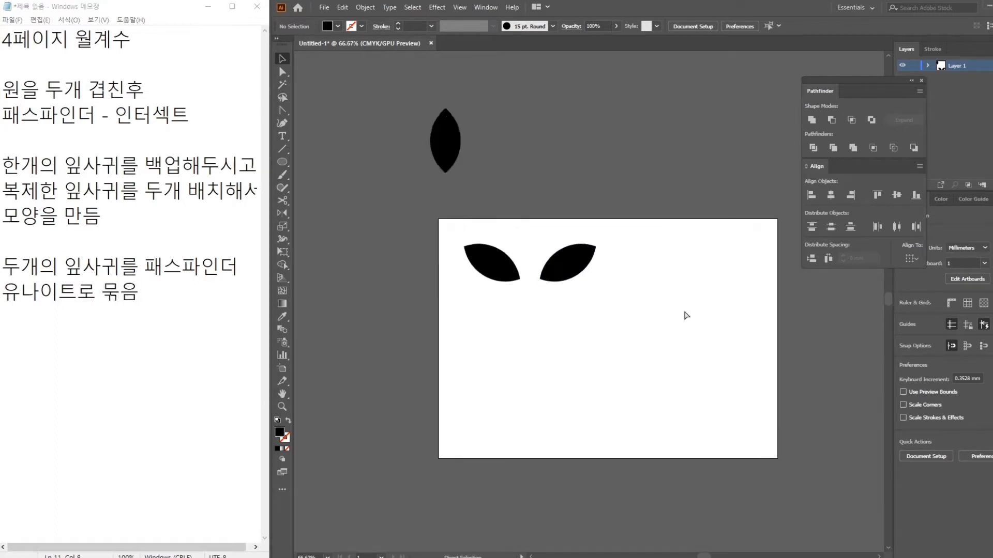
key(ctrl+minus)
drag(392, 114, 549, 246)
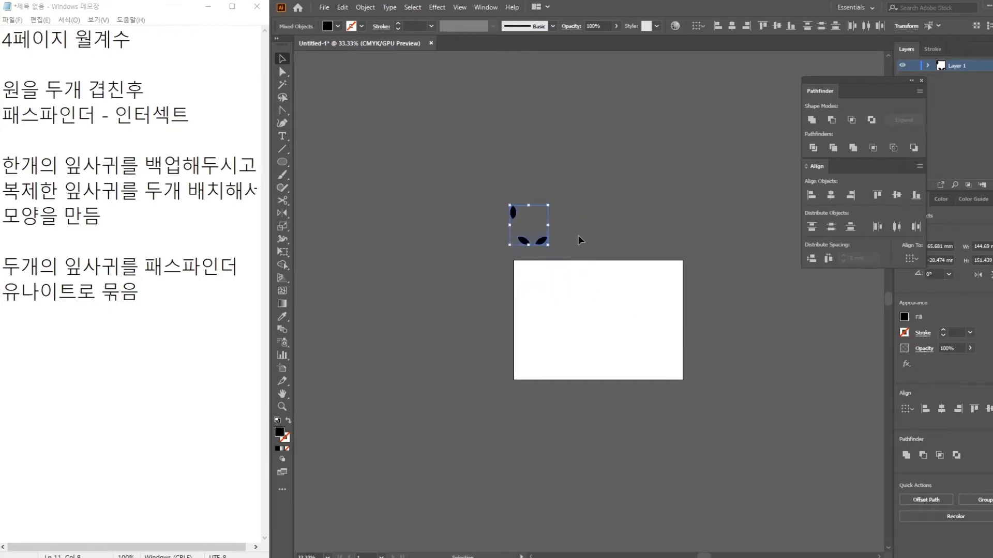
click(603, 227)
Step: Place the leaf pair near the artboard's upper edge and a vertically aligned copy just below its lower edge
key(ctrl+plus)
drag(401, 180, 514, 483)
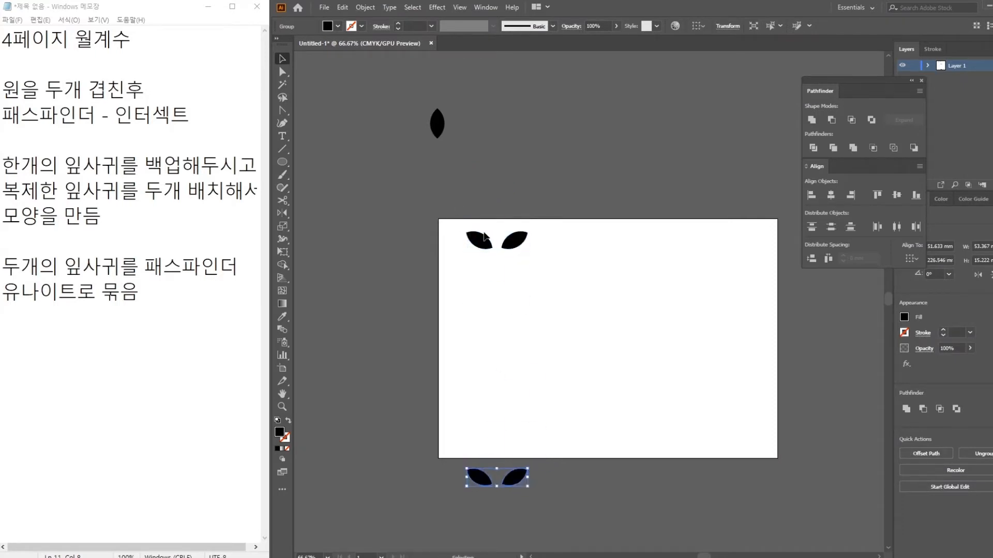
click(560, 468)
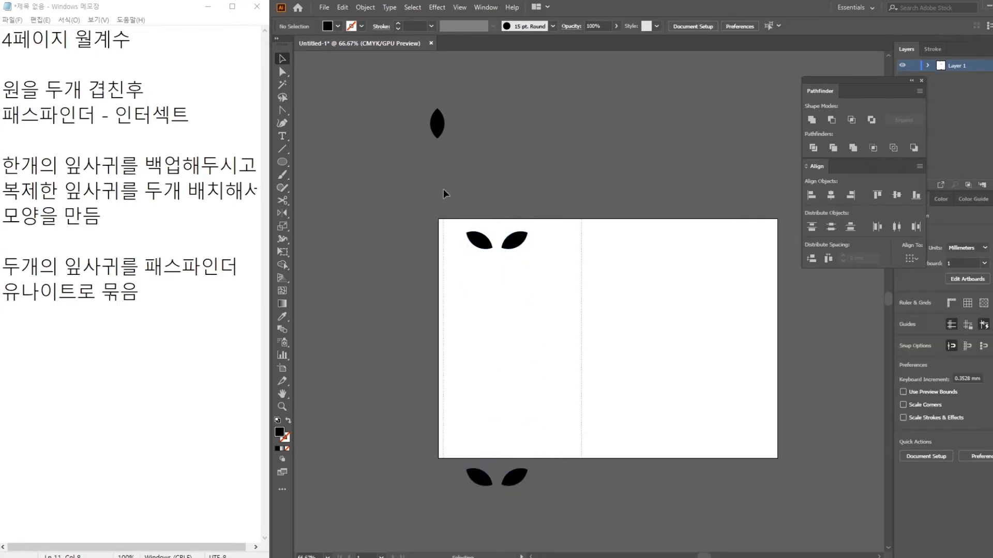
Step: Blend the upper and lower leaf pairs into a vertical column using Specified Steps spacing of 10
drag(443, 189, 442, 189)
click(370, 10)
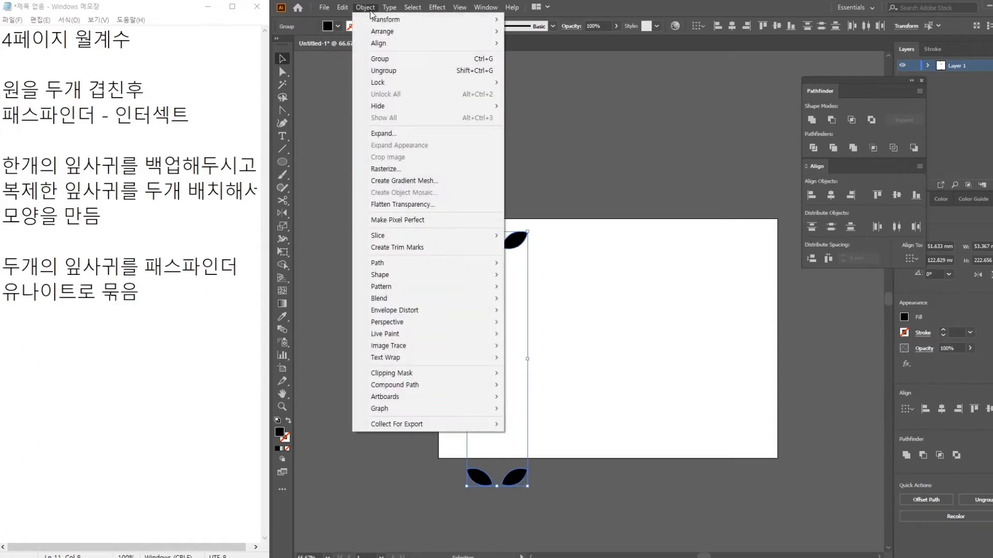
mouse_move(481, 299)
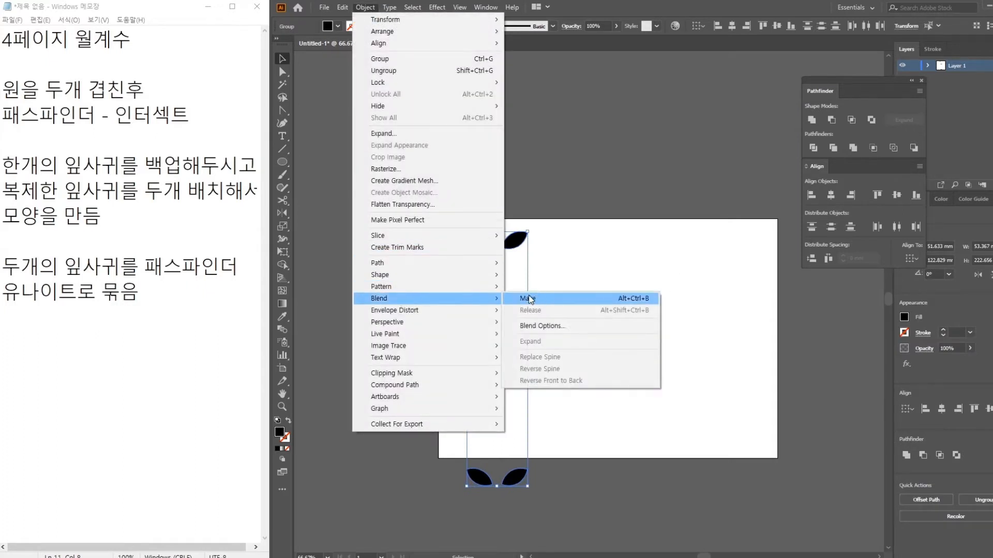
click(552, 325)
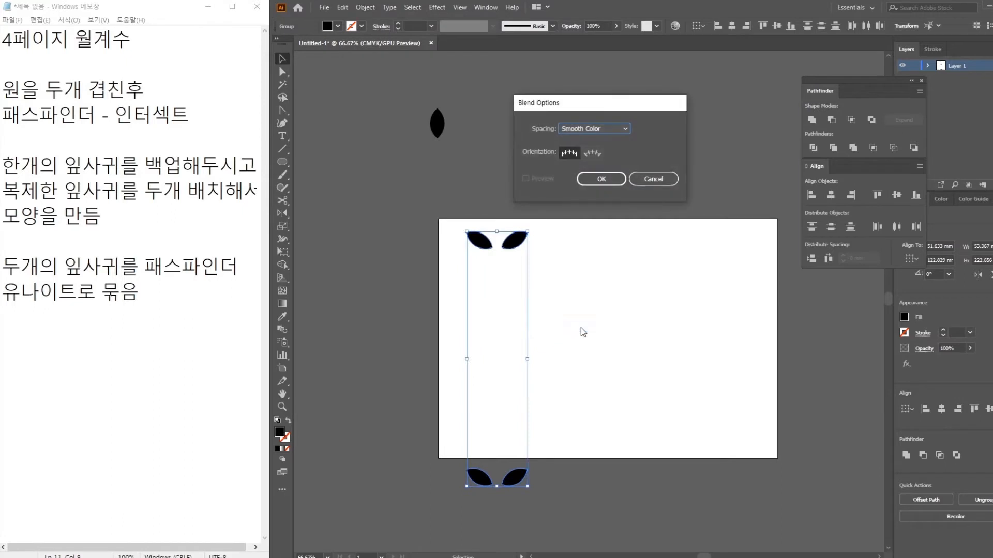
click(609, 131)
click(600, 148)
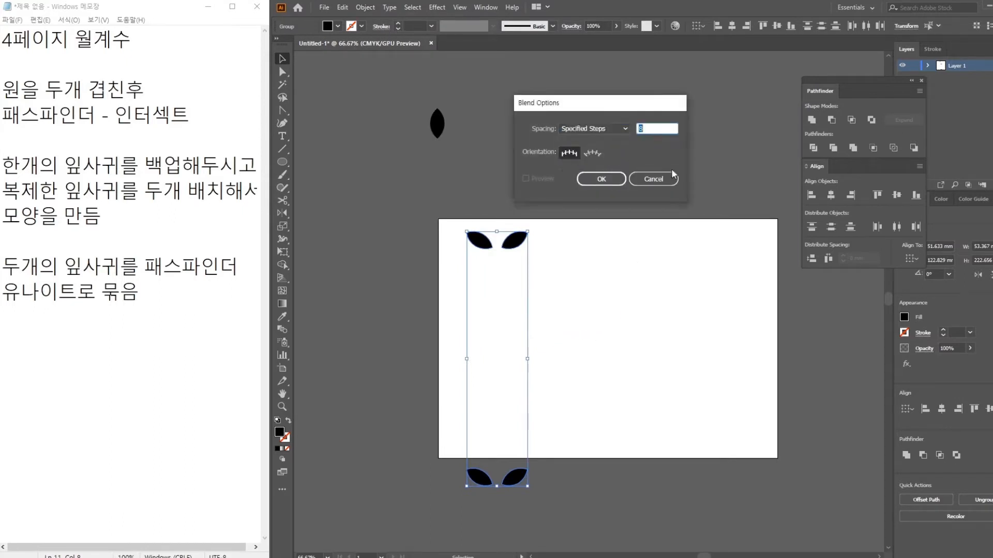
text(10)
click(599, 179)
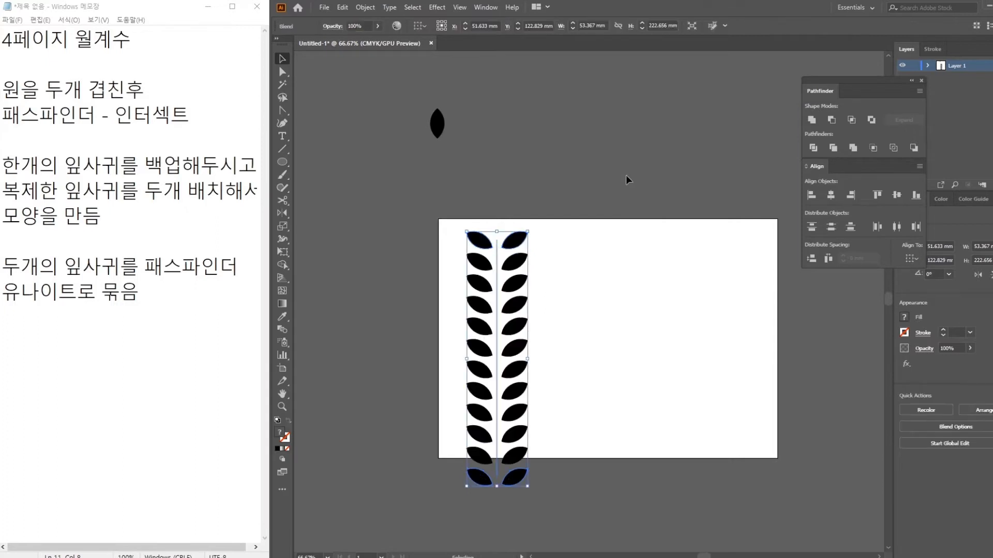
click(706, 440)
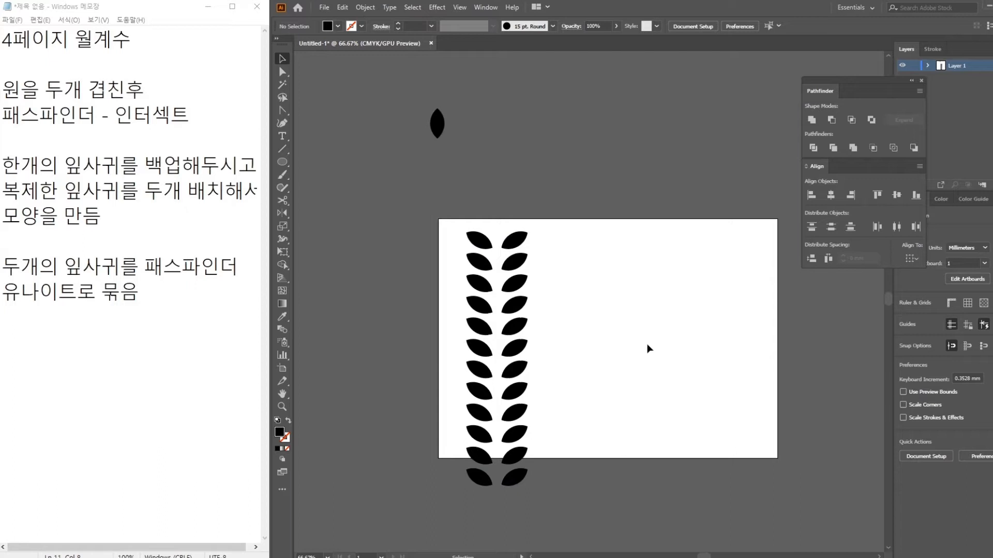
Step: Switch to Notepad and add the lines "블렌드 옵션을 이용하여", "간격을 가늠하면서" and "잎사귀를 길게 배치" after a blank line
click(155, 308)
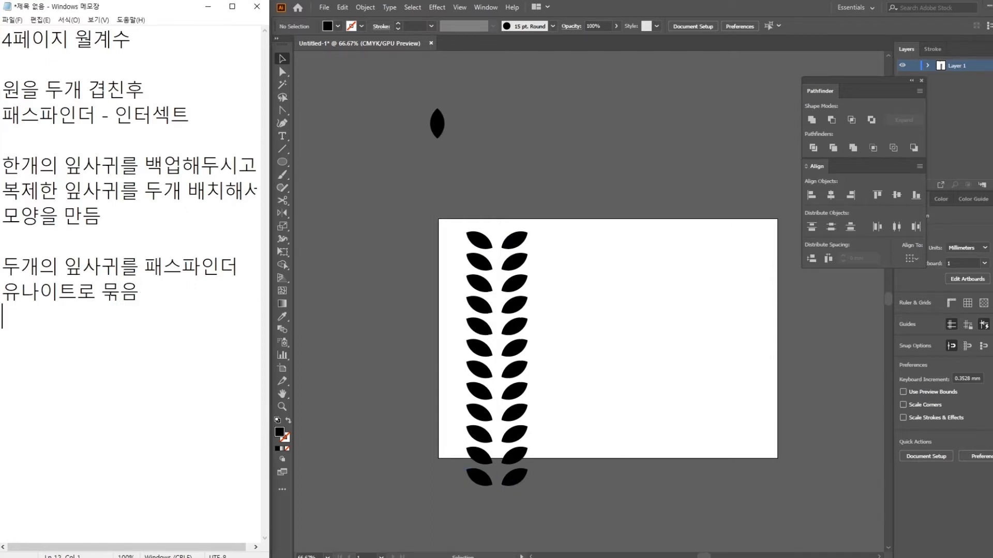
text(블렌드 옵션)
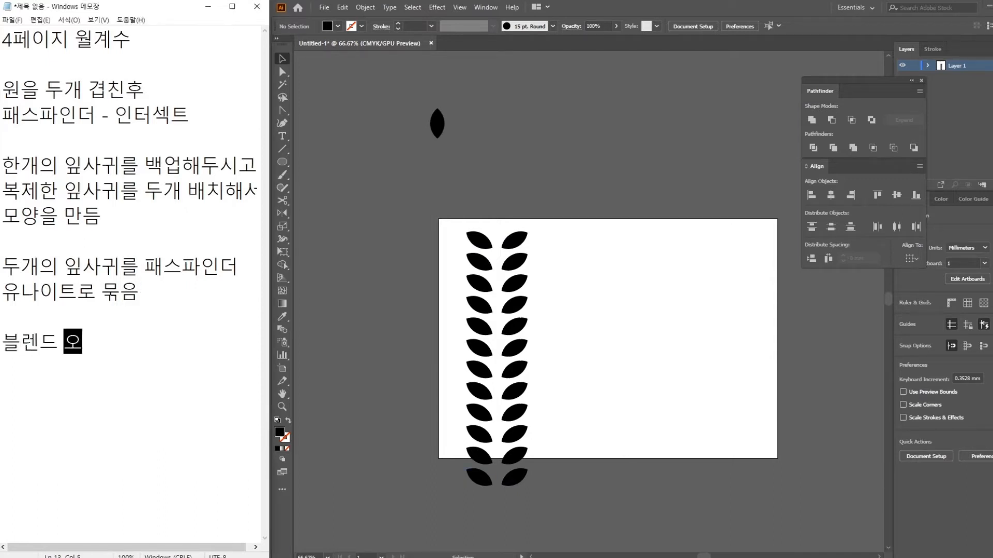
text(을 이용하여)
key(Return)
text(간)
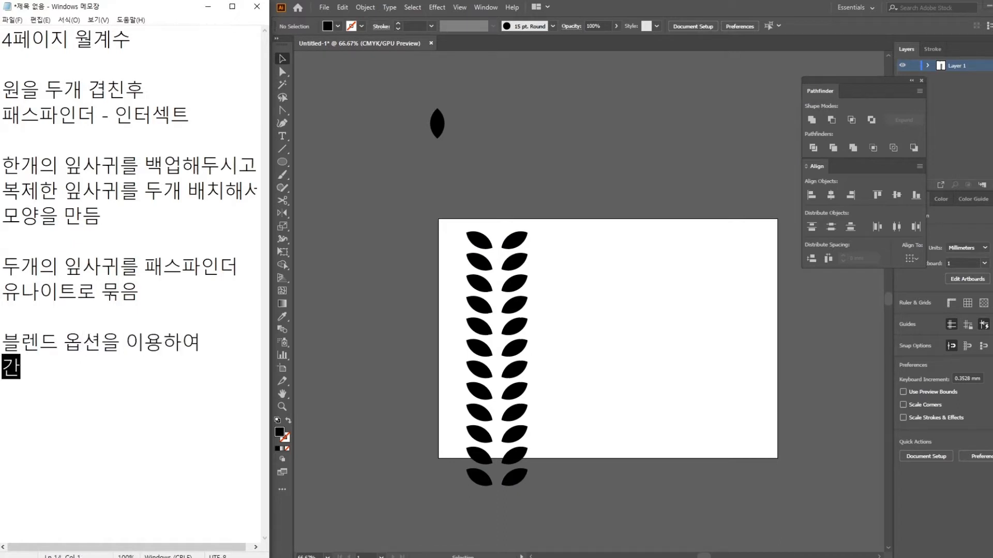
text(격을 가늠하면서)
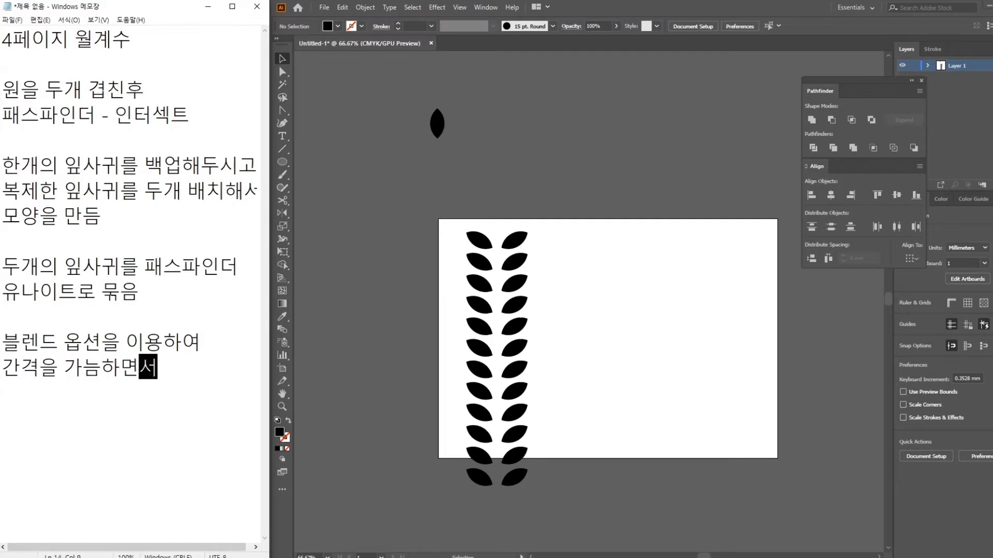
key(Return)
text(잎사귀)
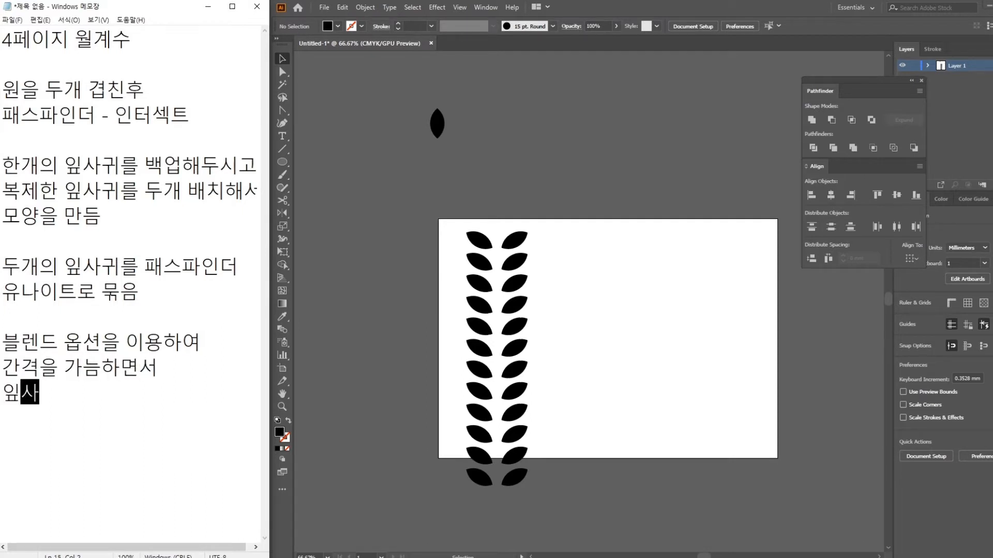
text(를 길게 배치)
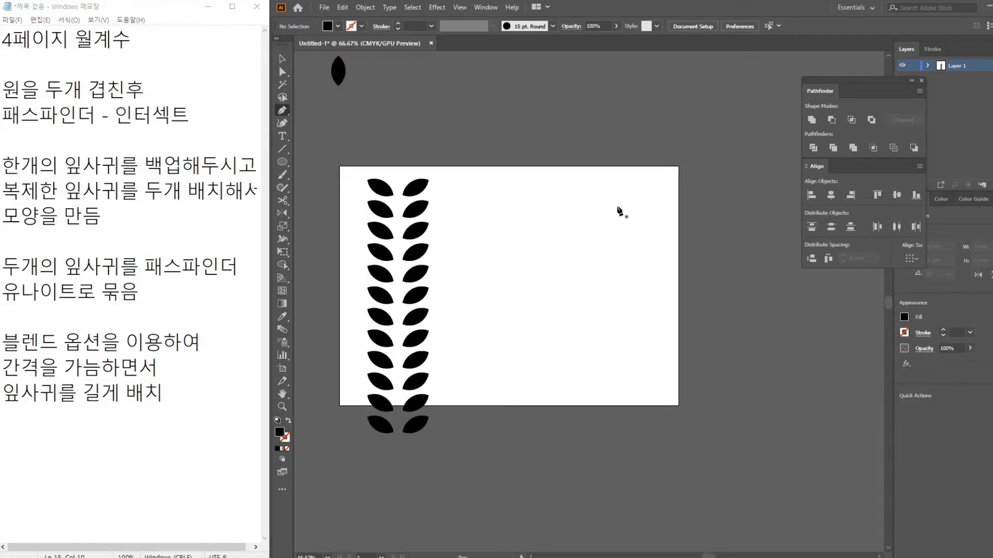
Step: Switch to Illustrator and draw an open C-shaped curve about 112 by 202 mm beside the leaf column with the Pen tool
click(617, 208)
drag(711, 435, 815, 533)
ctrl+click(634, 345)
click(282, 59)
drag(503, 182, 703, 397)
Step: Give the curved path a red stroke and no fill
click(361, 26)
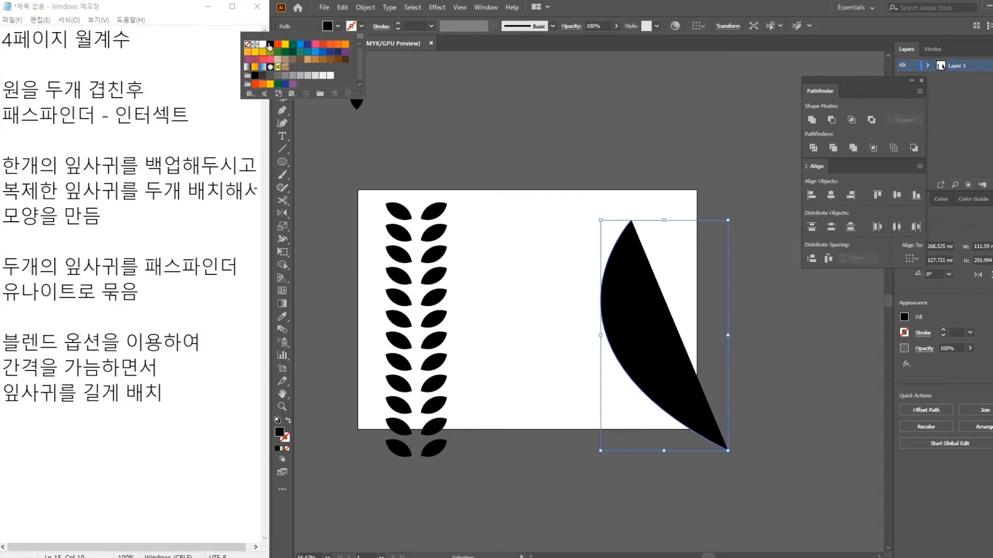
click(278, 44)
click(337, 26)
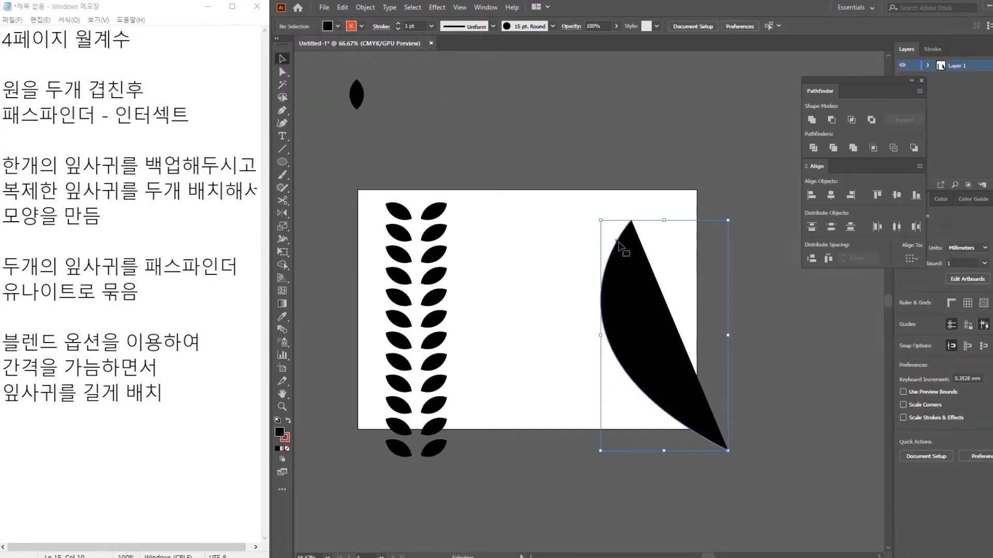
click(337, 26)
click(229, 48)
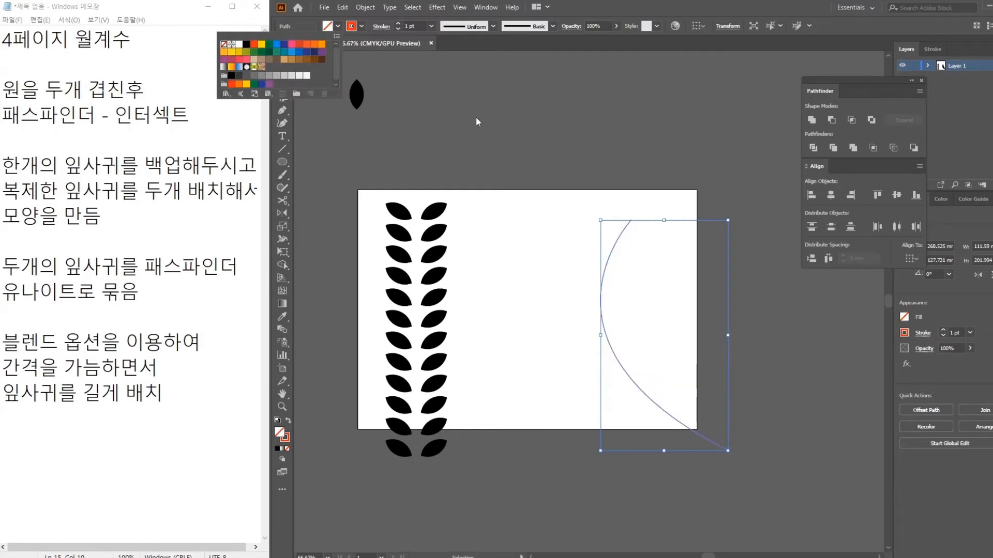
Step: Replace the leaf blend's spine with the red curve
click(554, 147)
key(ctrl+a)
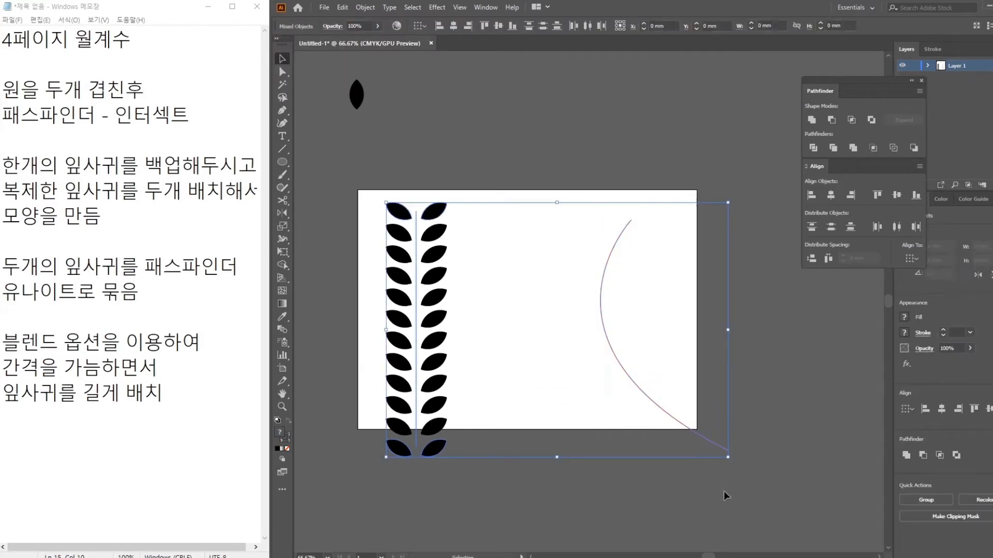
click(365, 7)
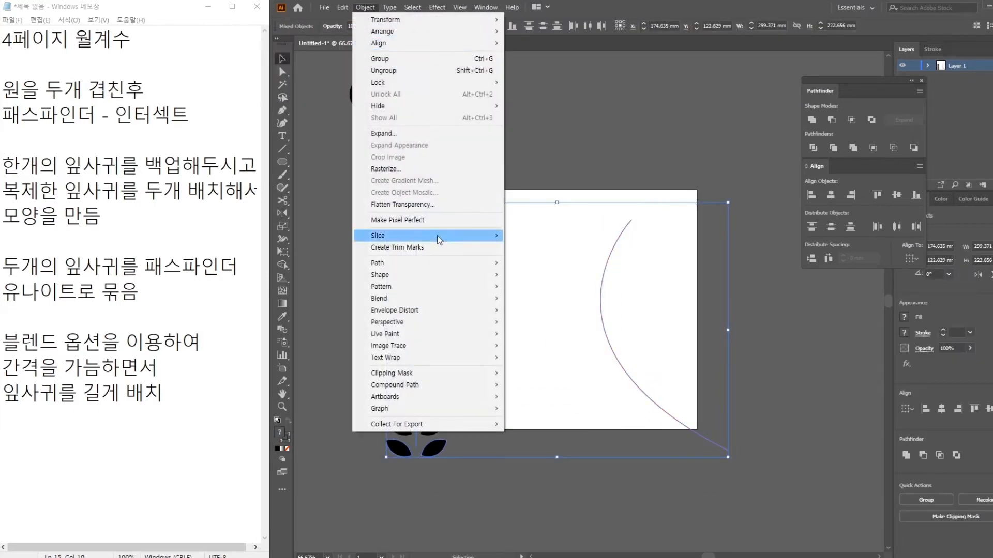
mouse_move(442, 303)
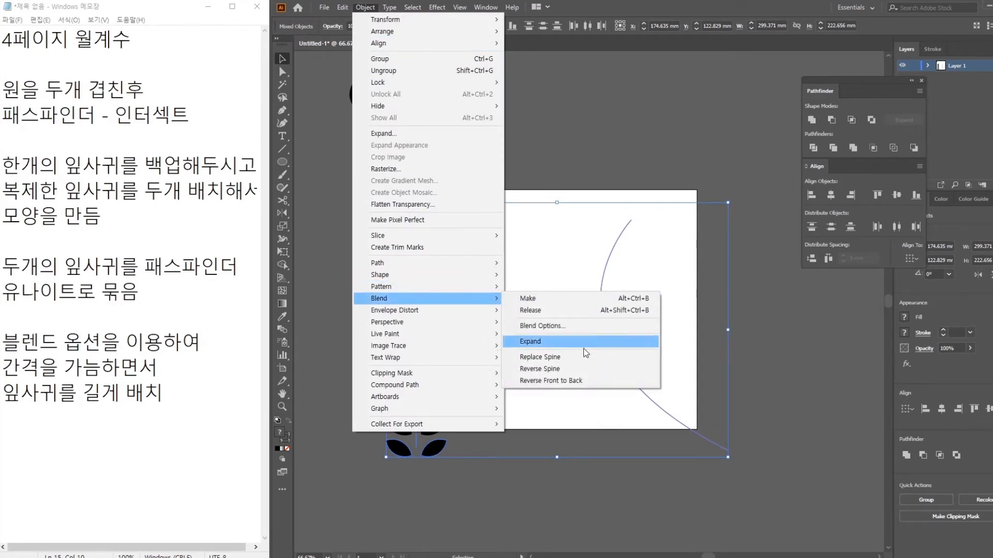
click(560, 361)
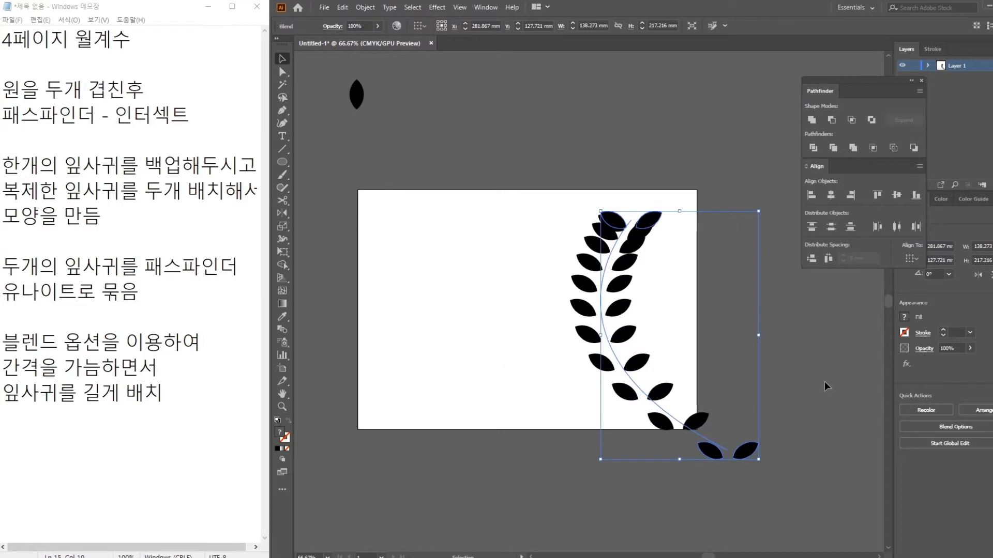
click(827, 398)
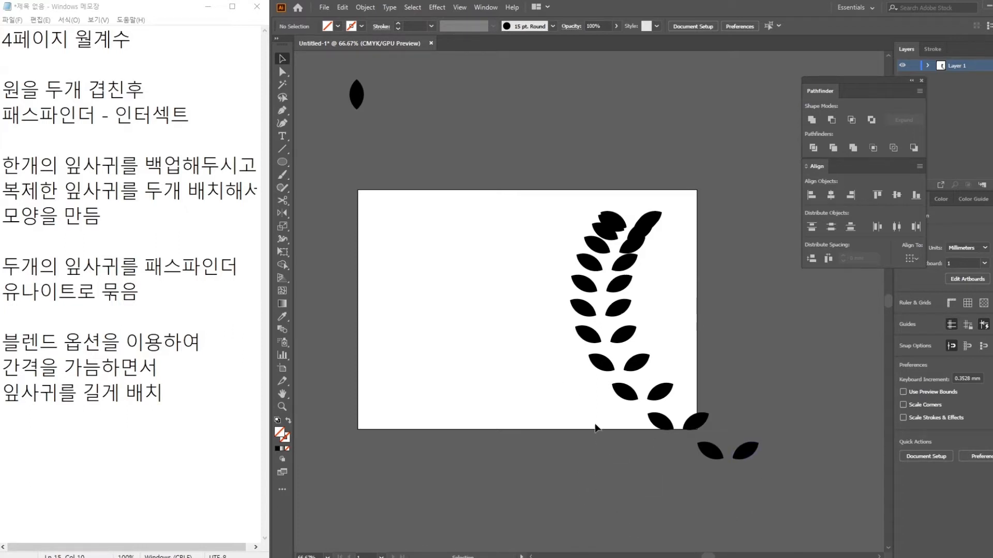
Step: Undo the spine replacement and delete the red curve
key(ctrl+z)
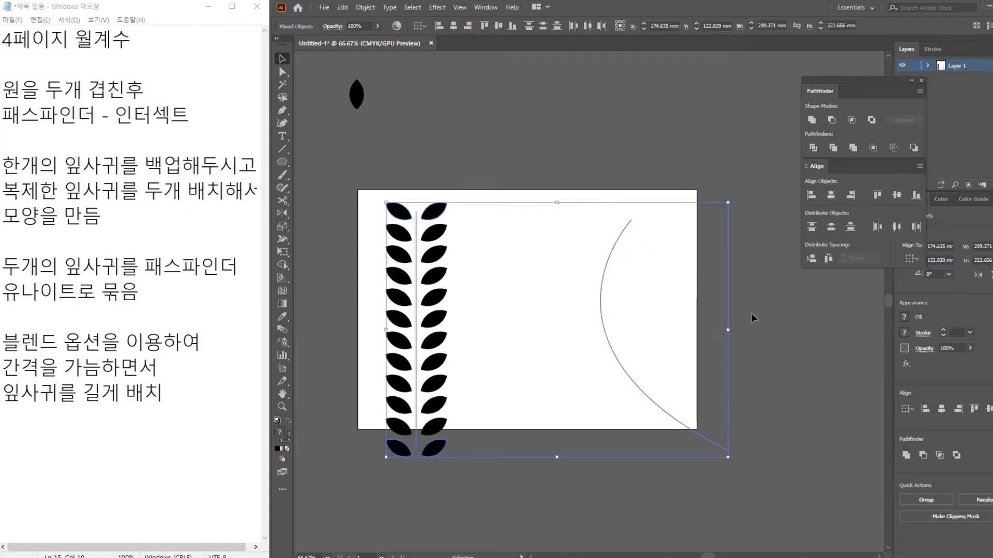
click(750, 314)
click(672, 399)
key(Delete)
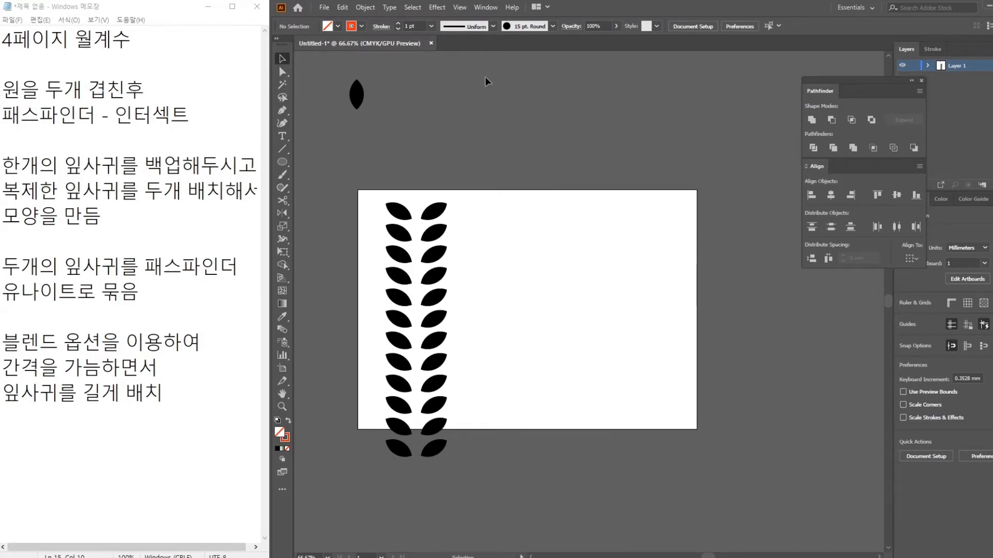
Step: Open the Brushes panel, place it beside the Pathfinder panel and make it taller
click(485, 8)
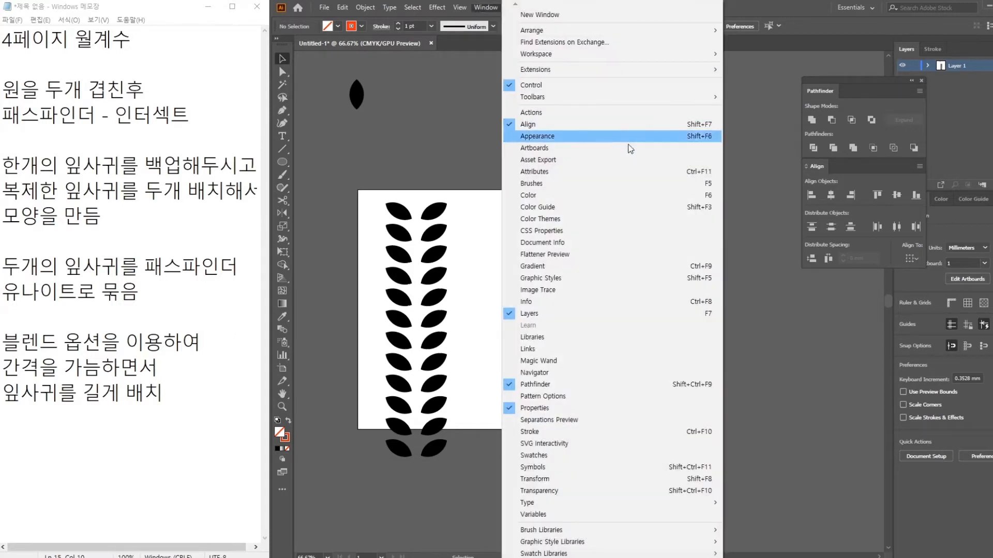
click(585, 181)
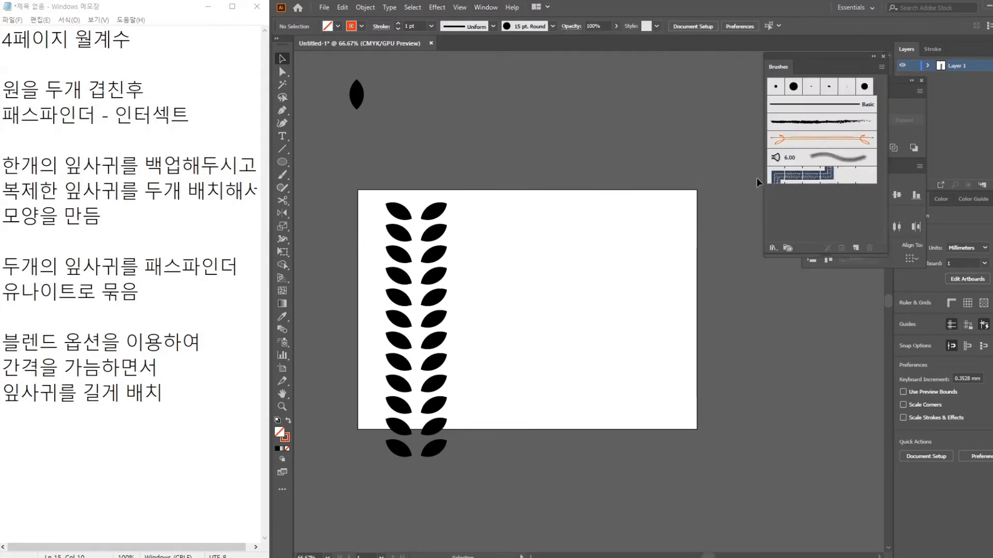
drag(812, 57, 724, 55)
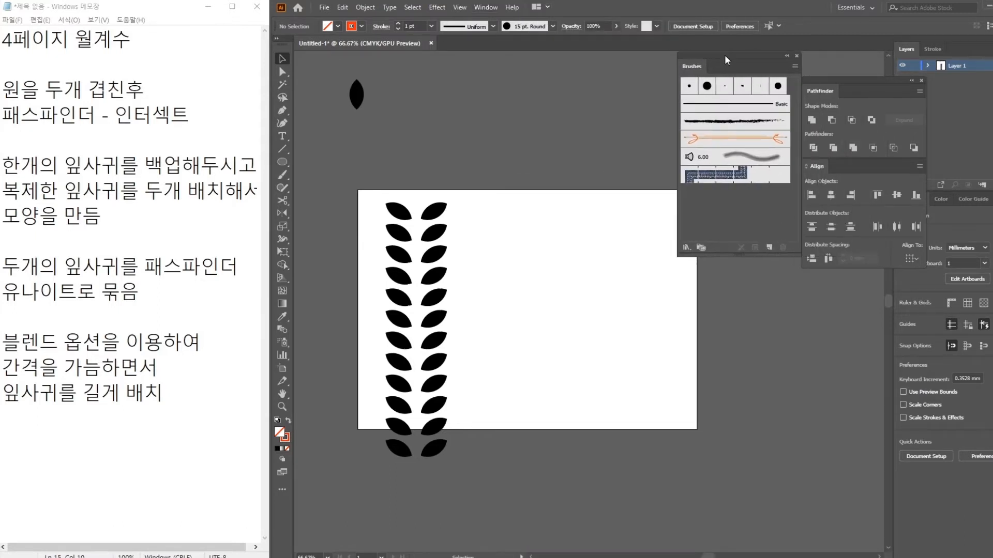
drag(756, 253, 757, 339)
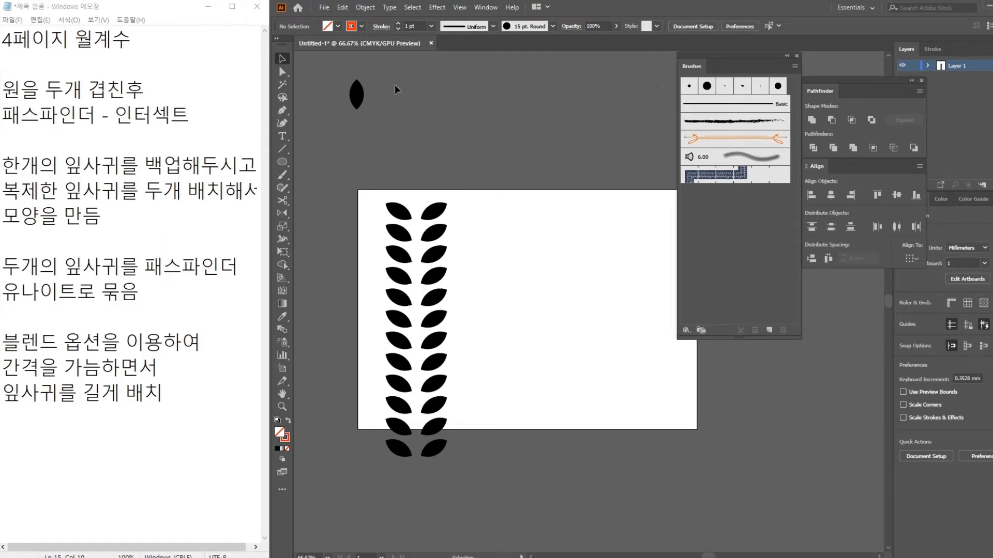
click(285, 175)
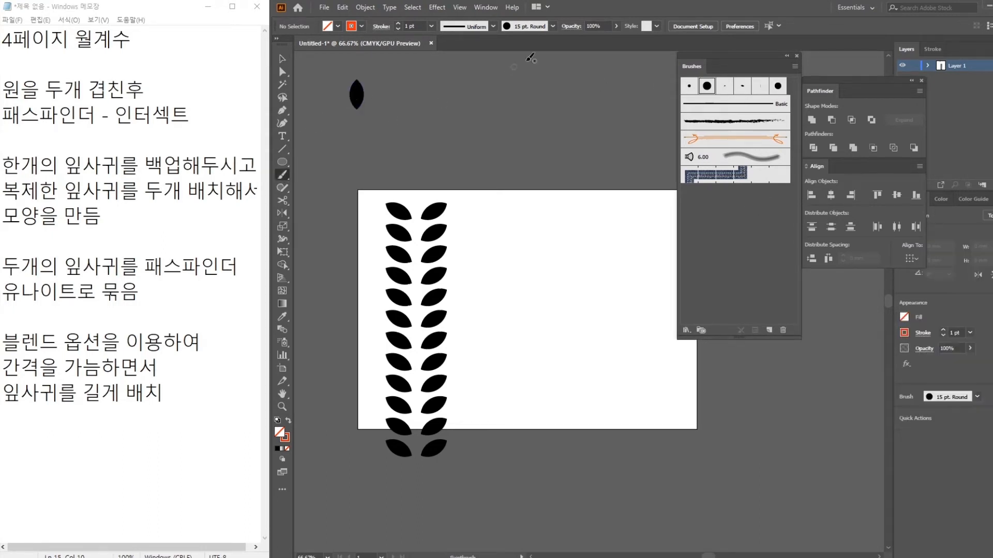
click(553, 26)
mouse_move(554, 64)
mouse_down()
mouse_move(557, 96)
mouse_move(556, 45)
mouse_move(557, 102)
mouse_move(556, 48)
mouse_up()
key(v)
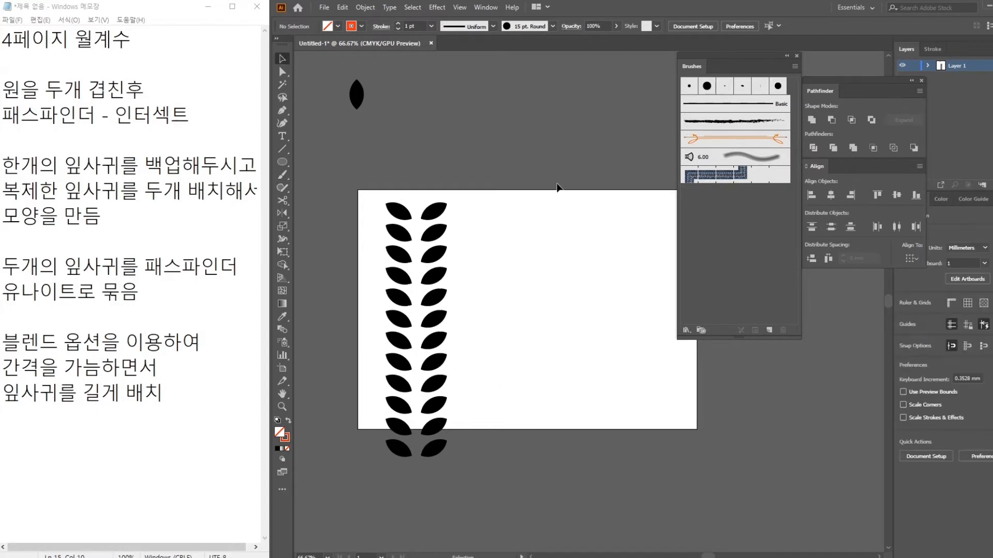
Step: Rotate the vertical leaf blend by 90° so that it lies horizontally
key(ctrl+minus)
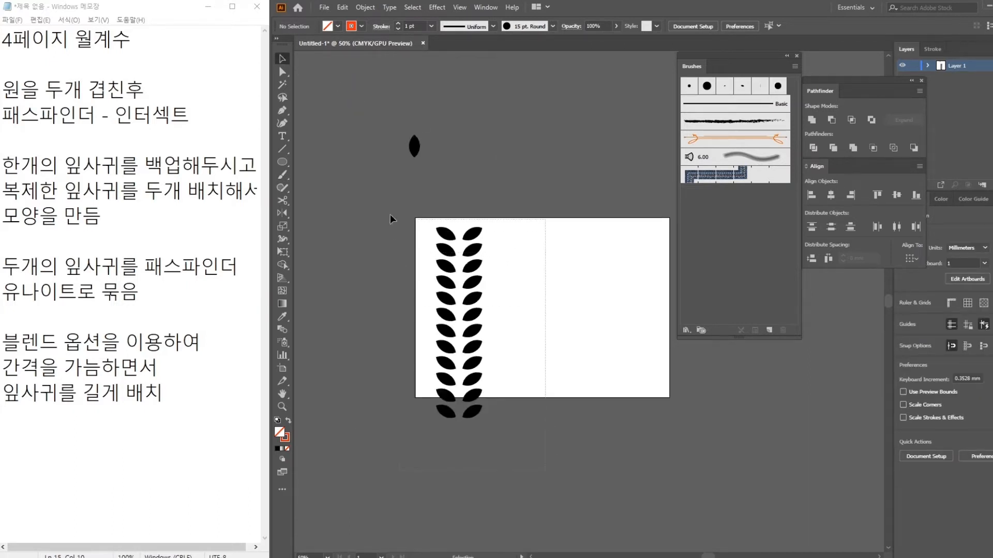
drag(394, 225, 527, 271)
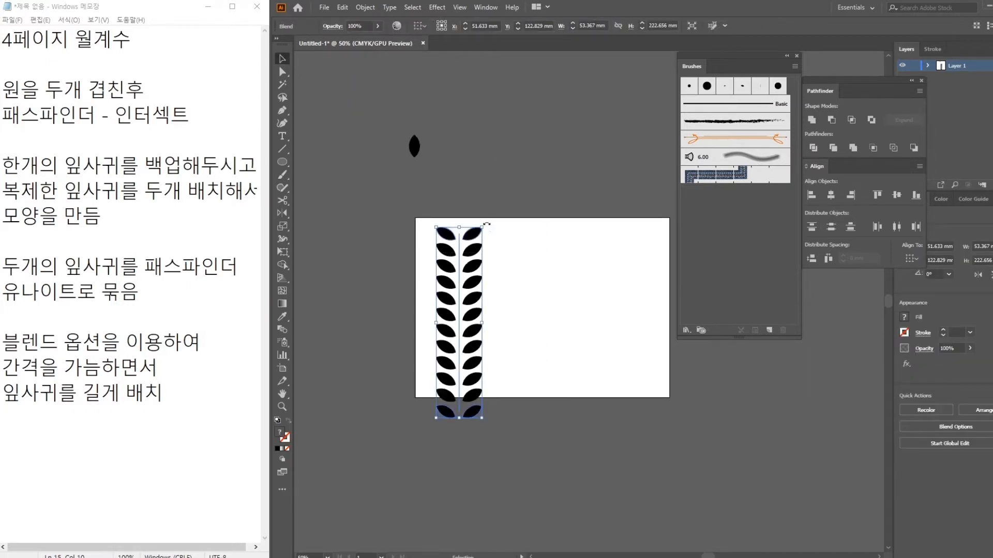
drag(485, 223, 351, 260)
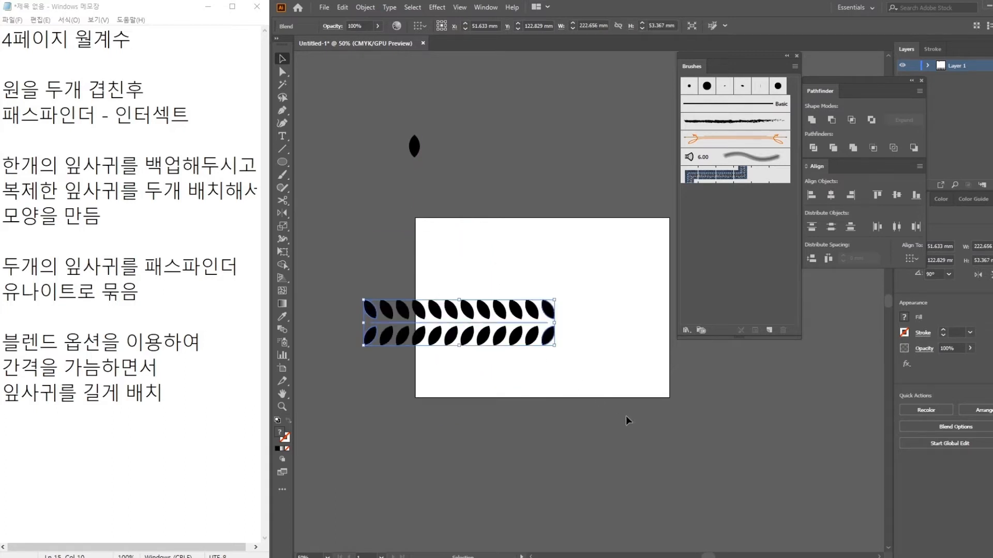
click(622, 467)
Step: Register the horizontal leaf blend as a new Pattern Brush, keeping the default options and name
drag(596, 449, 342, 285)
mouse_move(451, 316)
mouse_down()
mouse_move(690, 299)
mouse_move(711, 262)
mouse_up()
drag(515, 250, 583, 77)
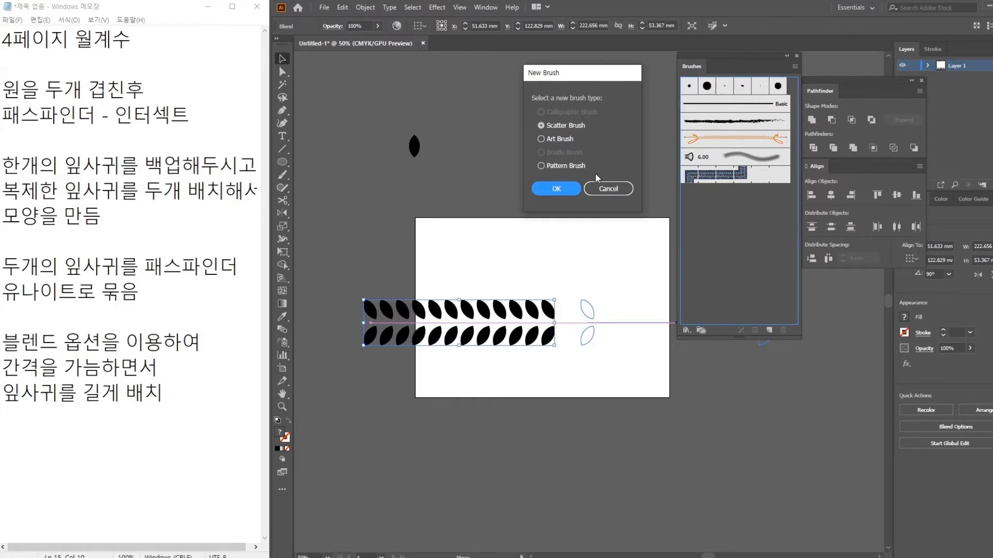
click(570, 167)
click(566, 190)
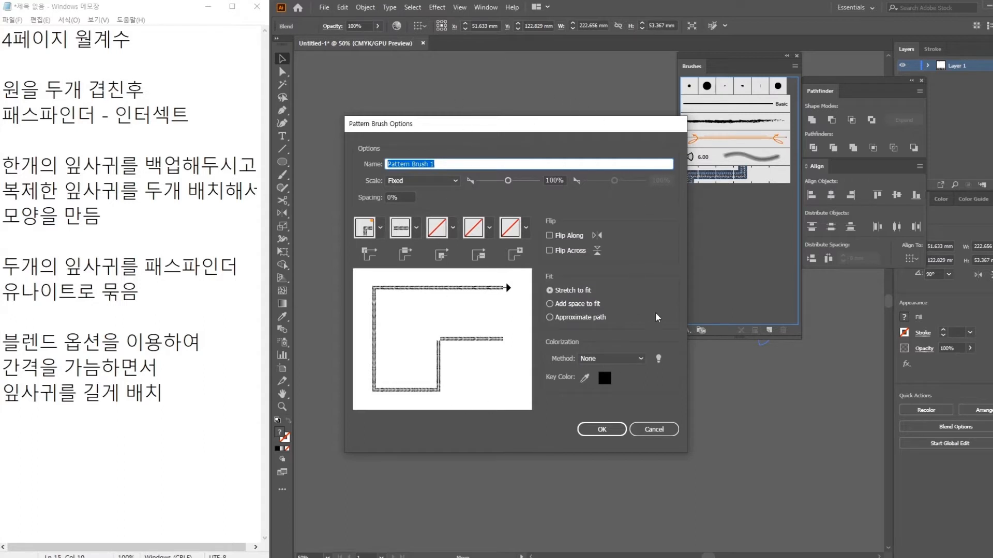
click(602, 429)
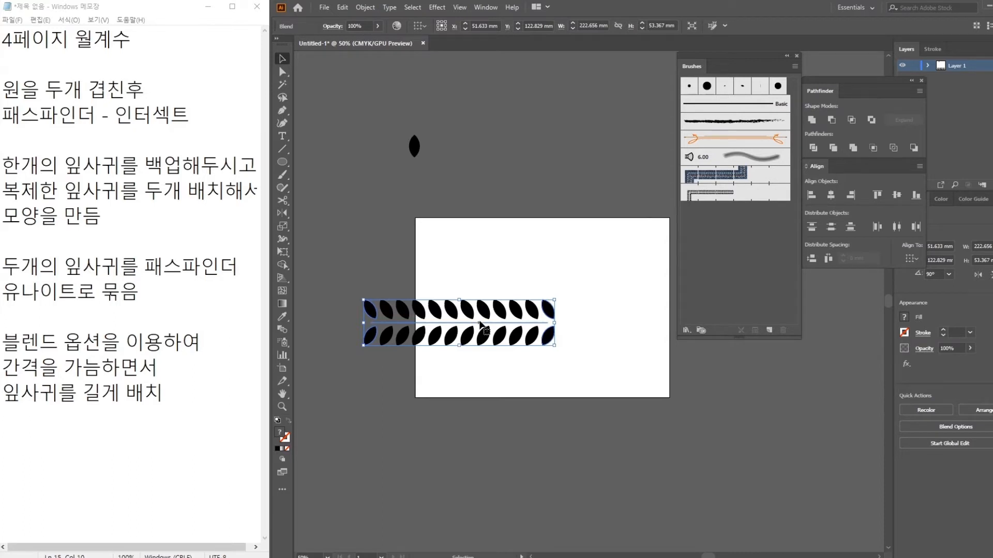
Step: Move the horizontal leaf blend off the artboard, above the single backup leaf
drag(480, 324, 543, 91)
click(567, 247)
drag(543, 335, 491, 288)
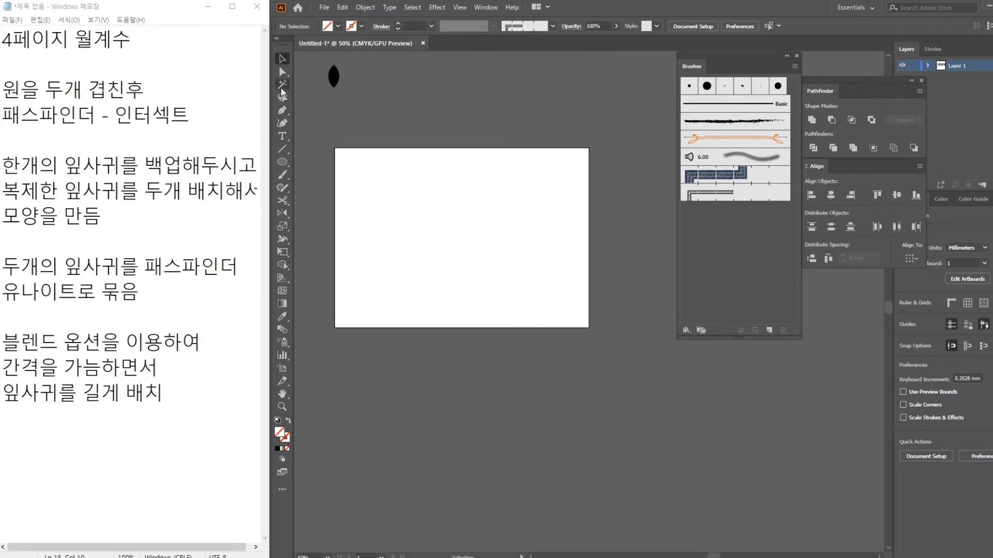
Step: Draw an open curve about 146 by 275 mm with the Pen tool, running from the artboard's upper middle to below its lower edge
click(283, 110)
click(461, 185)
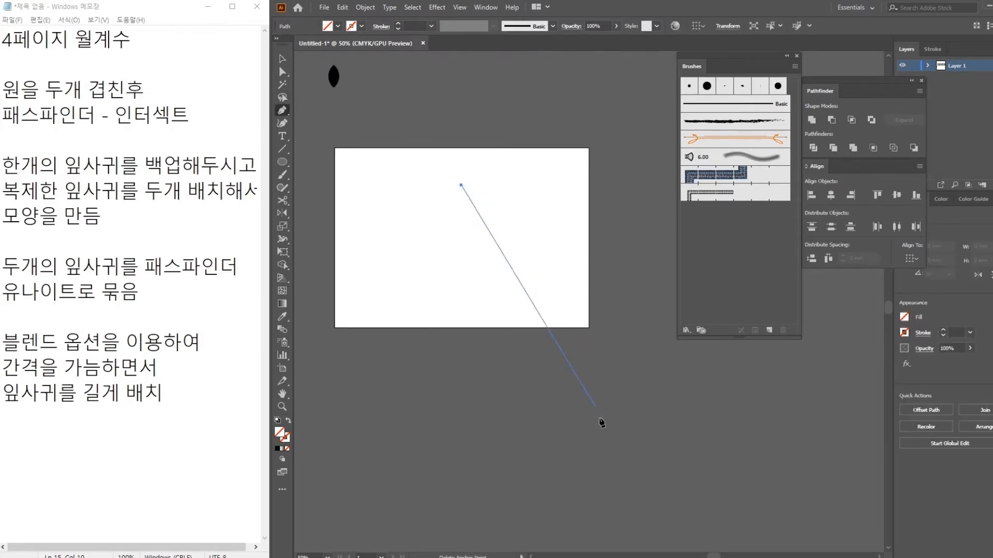
drag(563, 422, 763, 528)
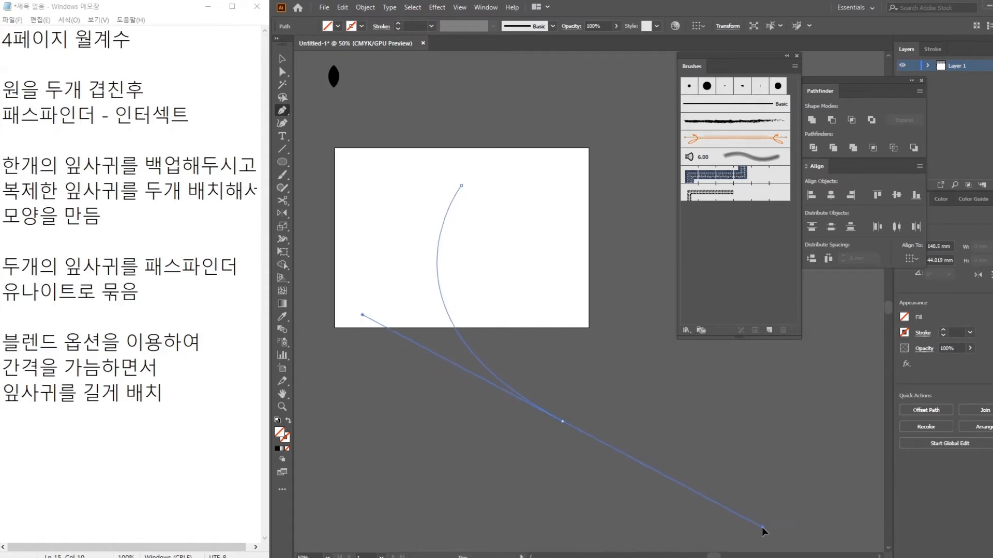
key(ctrl+z)
key(ctrl+z)
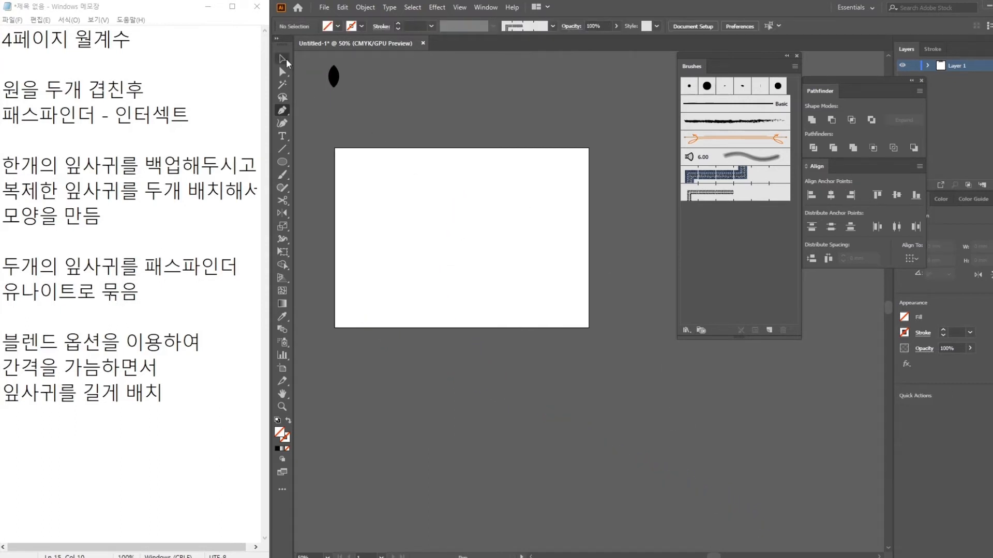
click(282, 58)
Step: Give the new curve a black stroke
click(444, 224)
click(361, 27)
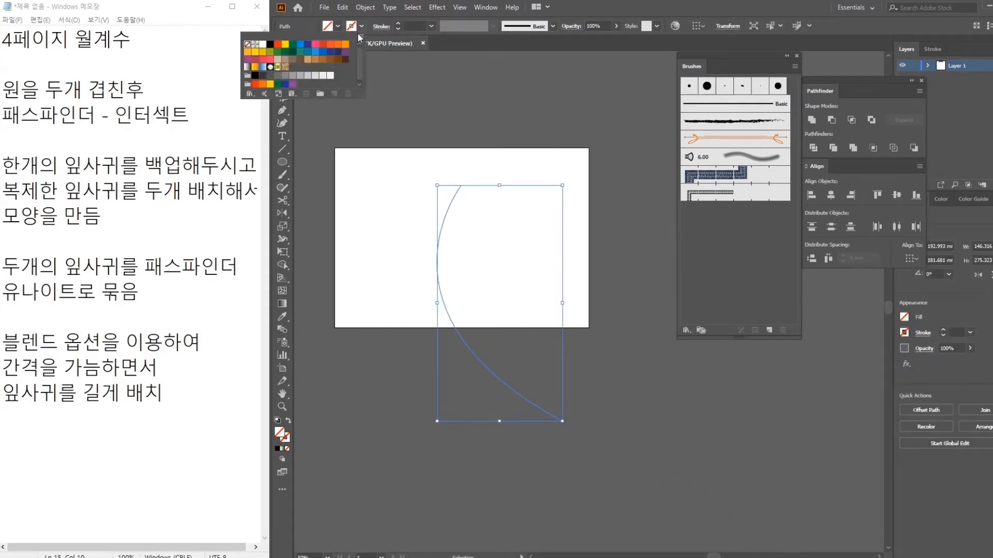
click(271, 44)
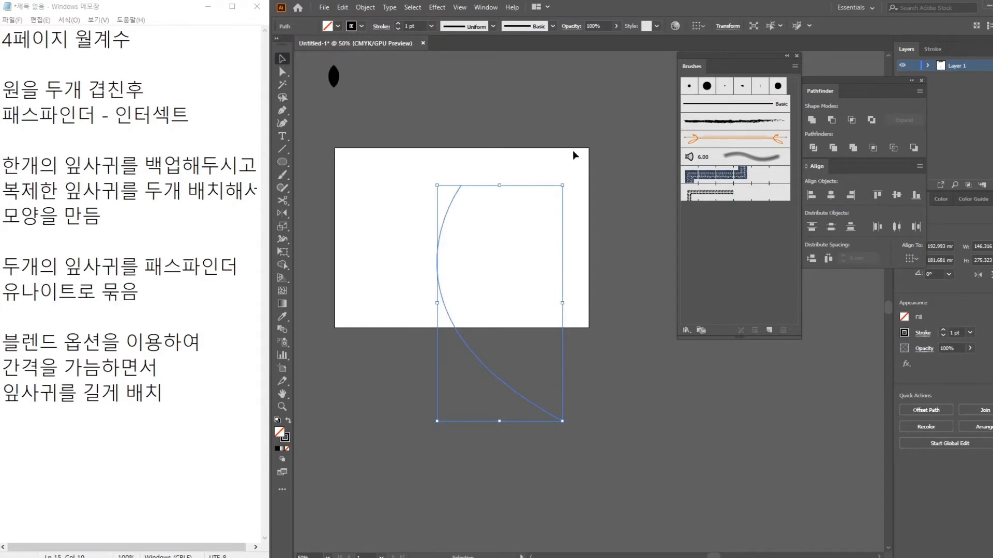
Step: Apply the new leaf pattern brush to the curve
scroll(590, 228, up, 3)
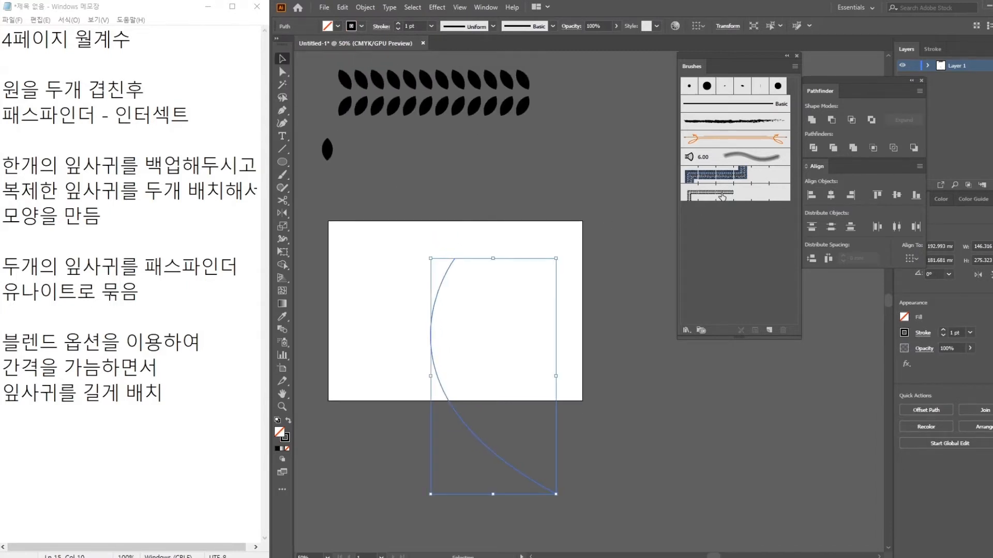
drag(430, 223, 574, 499)
click(729, 196)
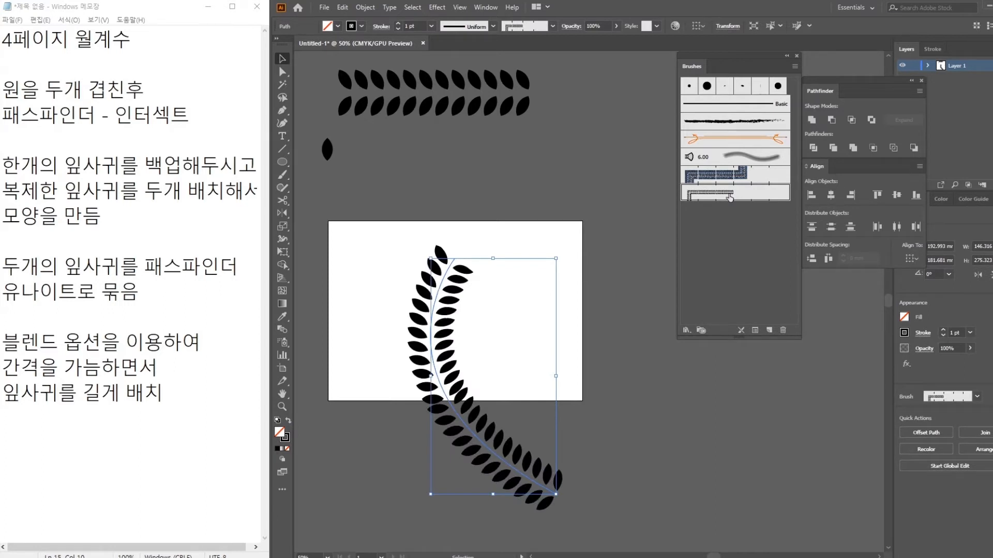
Step: Switch to Notepad and start a new paragraph at the end of the notes reading "블랜드 들어간 입사귀들을"
click(228, 394)
key(Return)
key(Return)
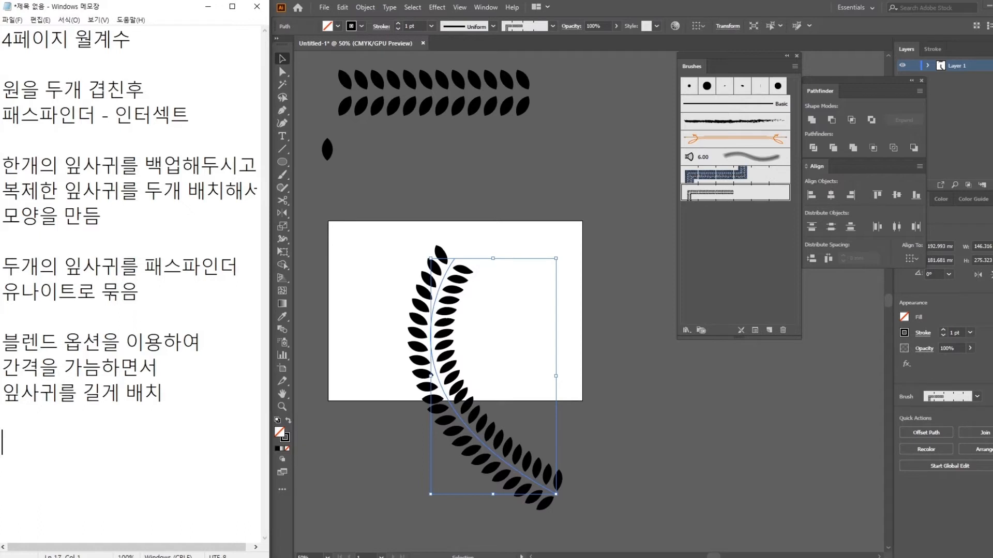
text(블랜드 들어간 )
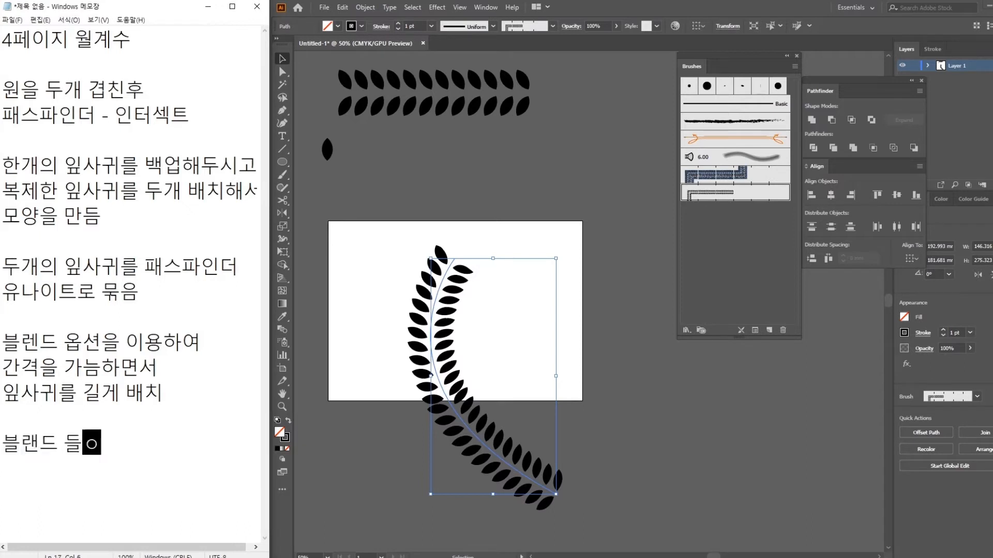
text(입사귀들)
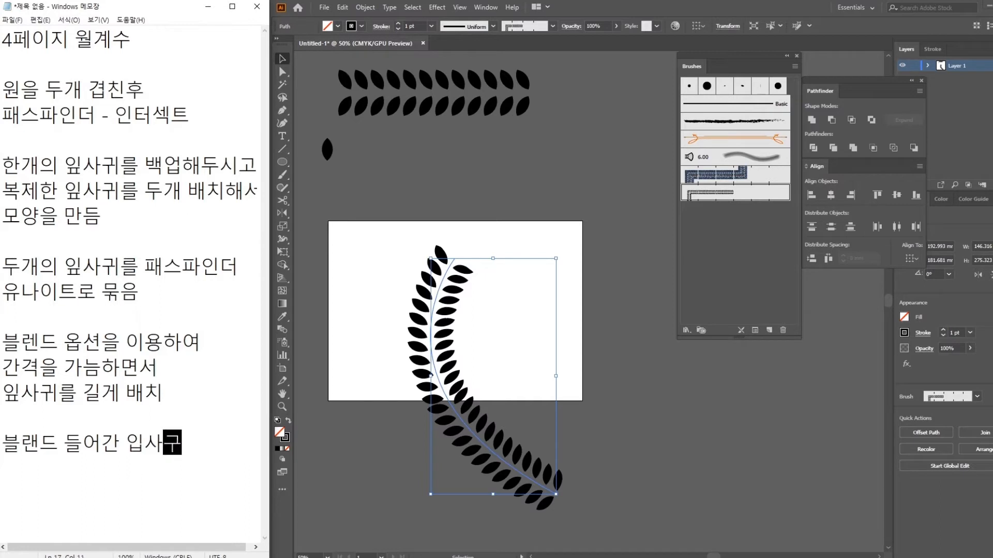
text(을)
Step: Continue the note on two more lines with "선택후 브러쉬 패널을 열어" and "드래그 하여 등록한다"
key(Return)
text(선택후)
key(Return)
key(BackSpace)
text(브러쉬)
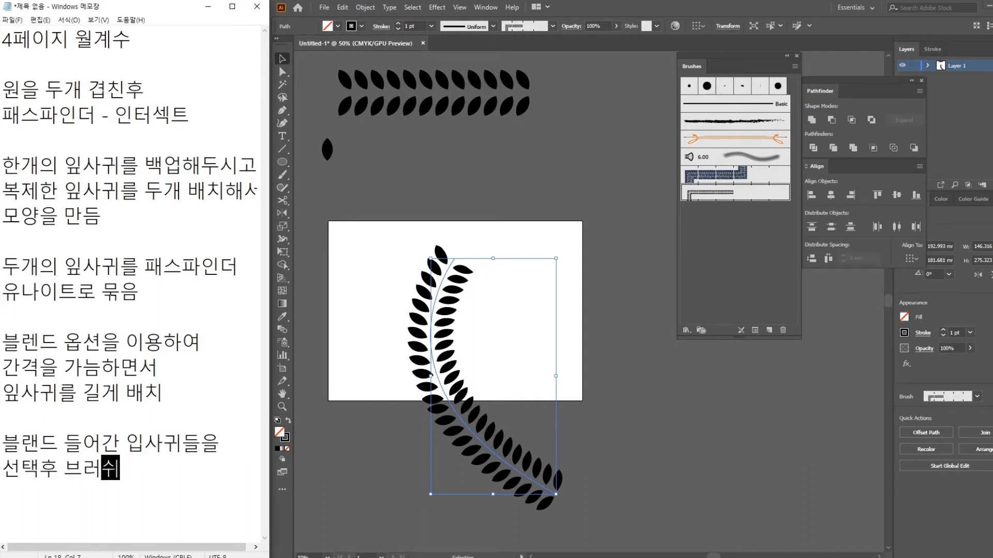
text( 패너ㄹ을 열어)
key(Return)
text(들ㅐ그 하여 등)
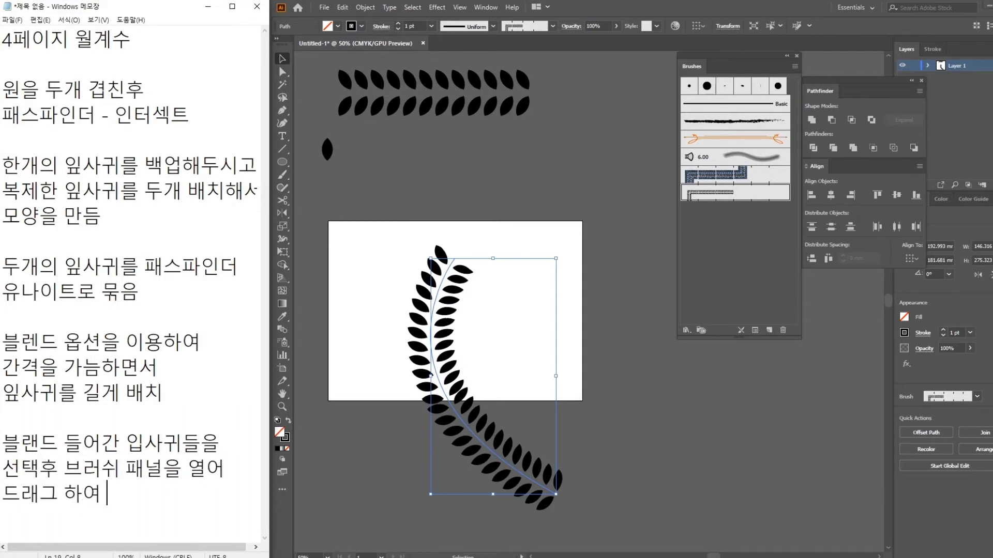
text(록한다)
Step: Add a new note paragraph reading "이때 패턴 브러쉬로" followed by a block of blank lines
key(Return)
key(Return)
text(이때 패턴)
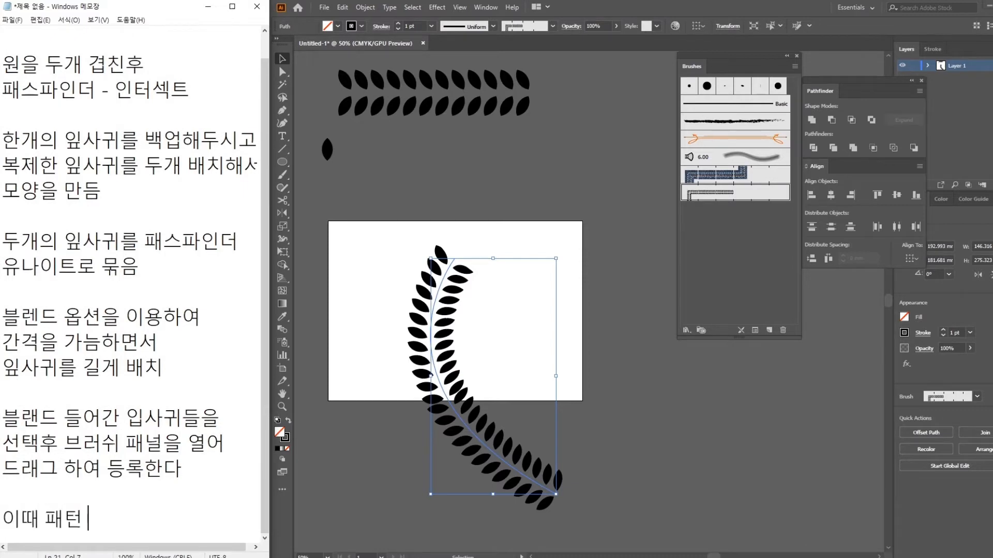
text( 블ㅓ쉬로)
key(Return)
key(Return)
key(Return)
key(Return)
key(Return)
key(Return)
key(Return)
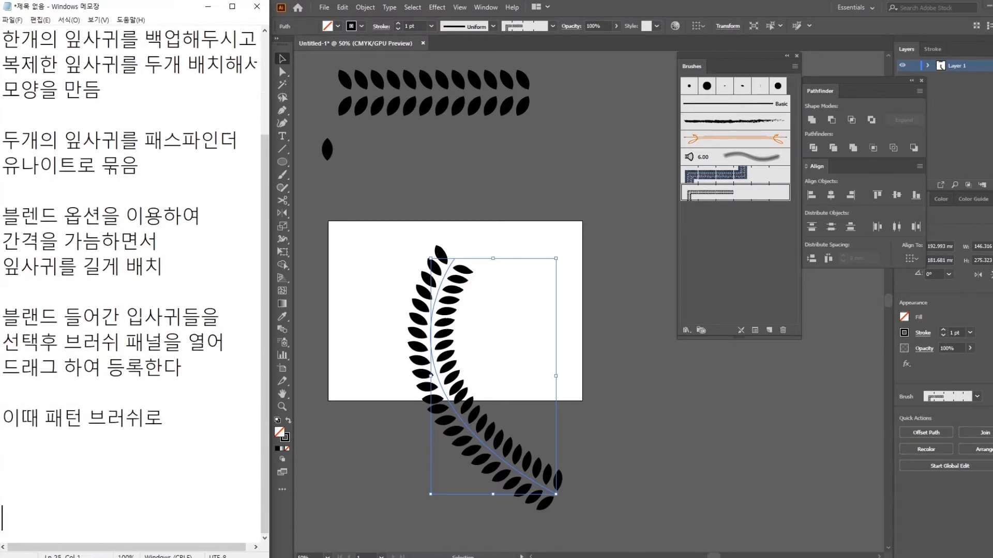
key(Return)
key(Return)
key(Return)
key(Return)
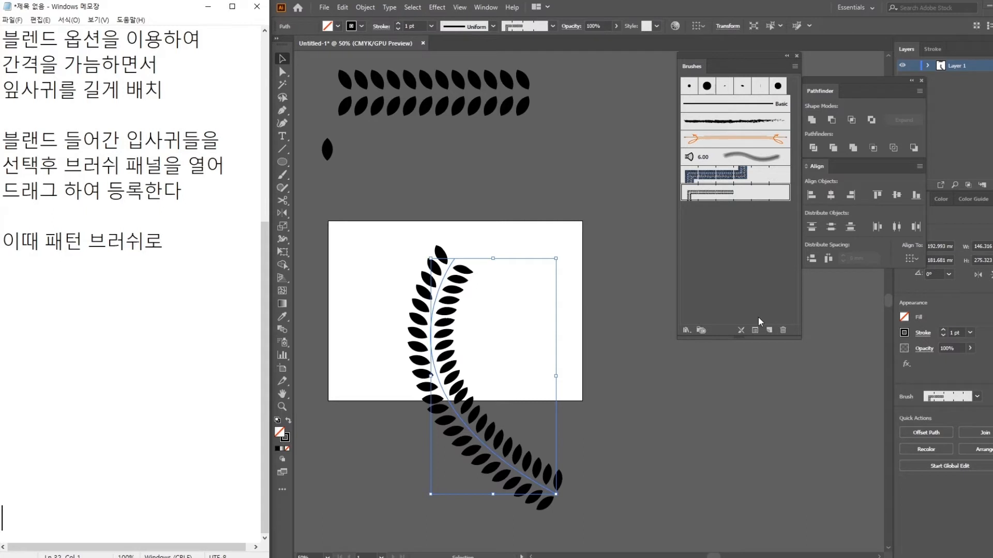
click(755, 329)
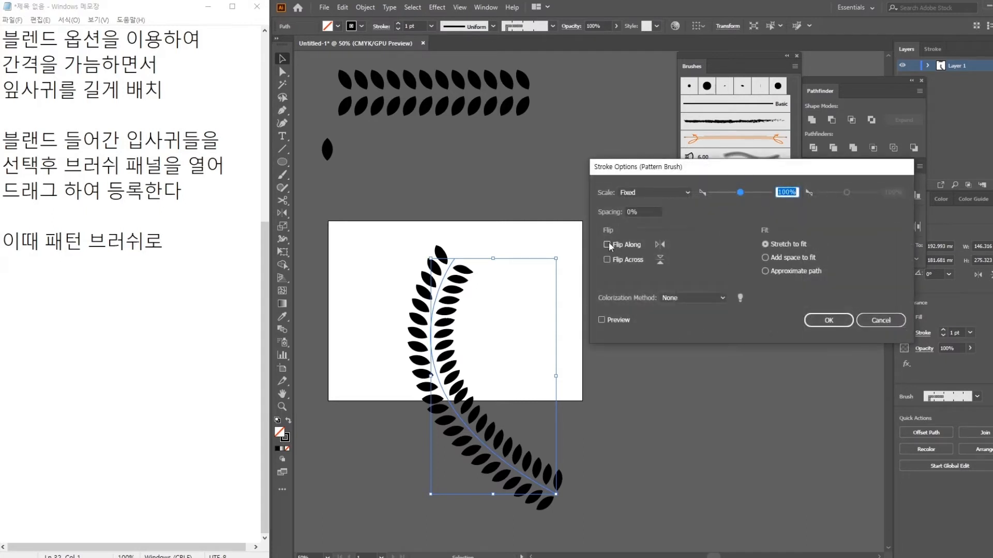
click(602, 320)
click(607, 245)
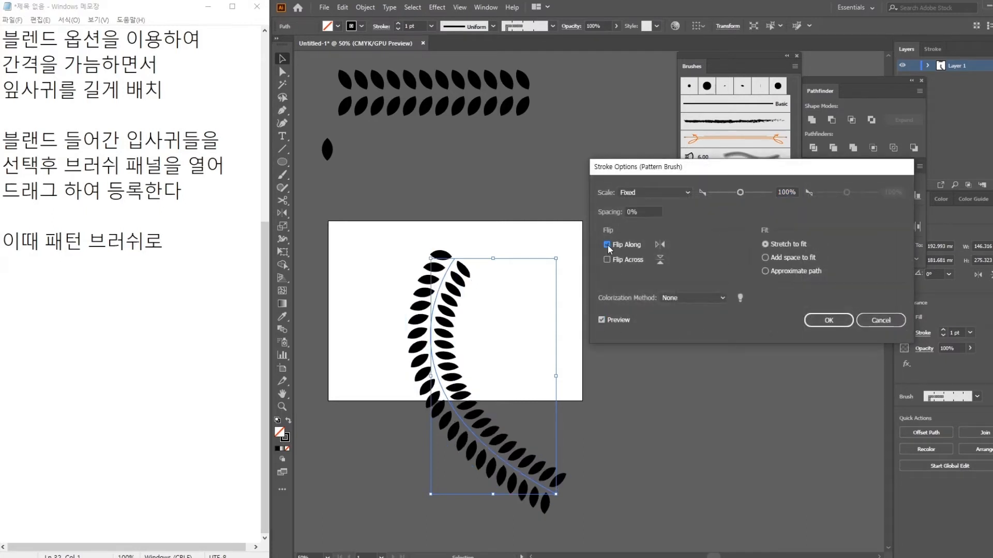
drag(729, 167, 822, 124)
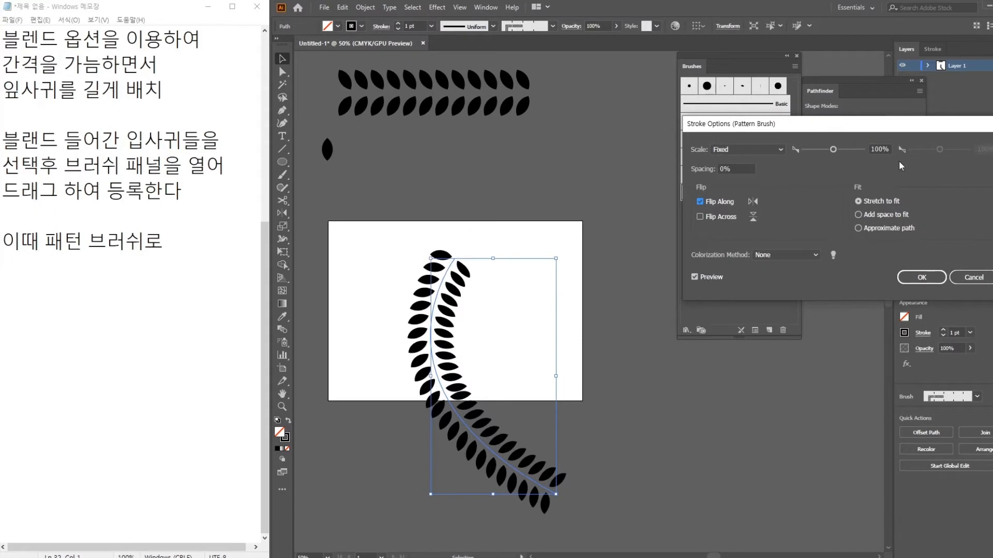
click(974, 277)
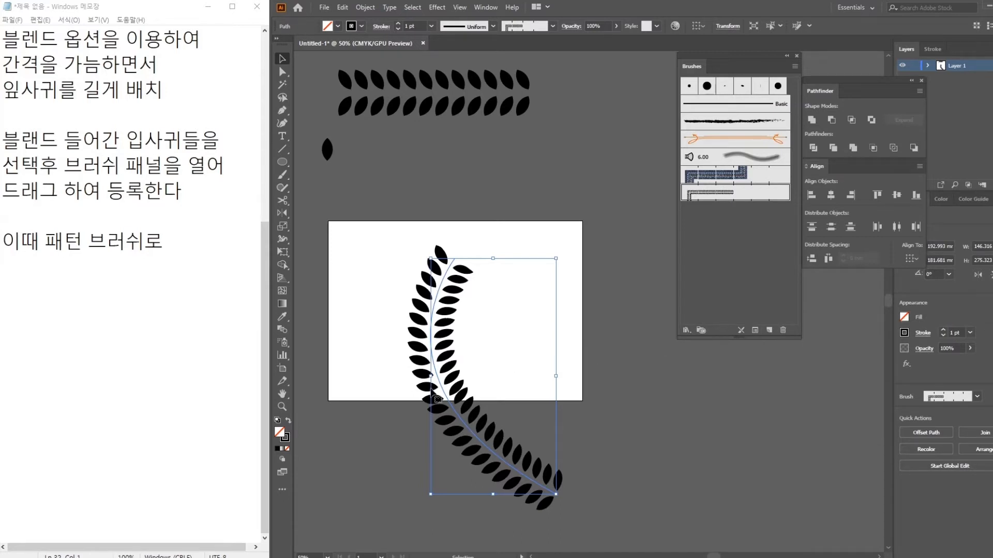
Step: Switch to Illustrator and turn on Flip Along in the leaf curve's pattern brush stroke options
click(754, 331)
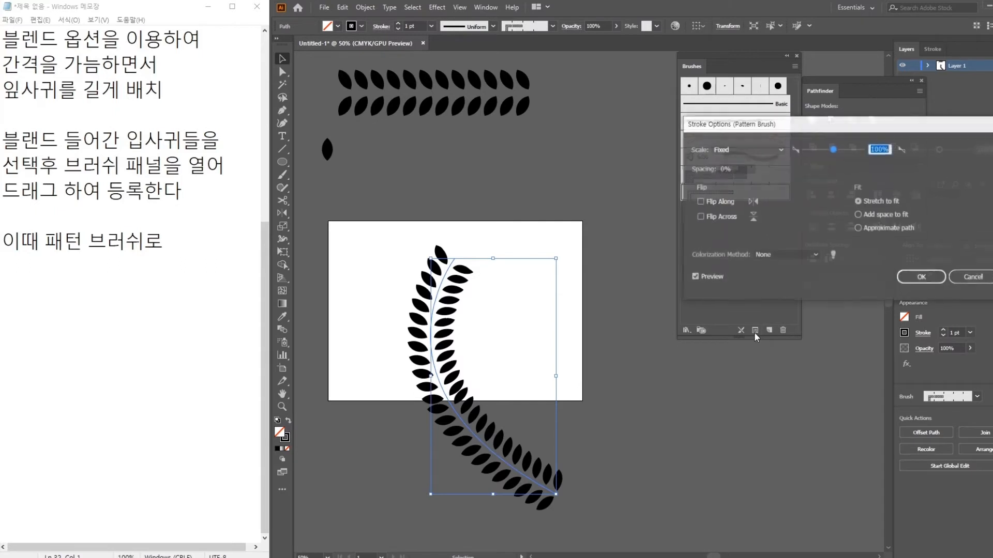
click(722, 201)
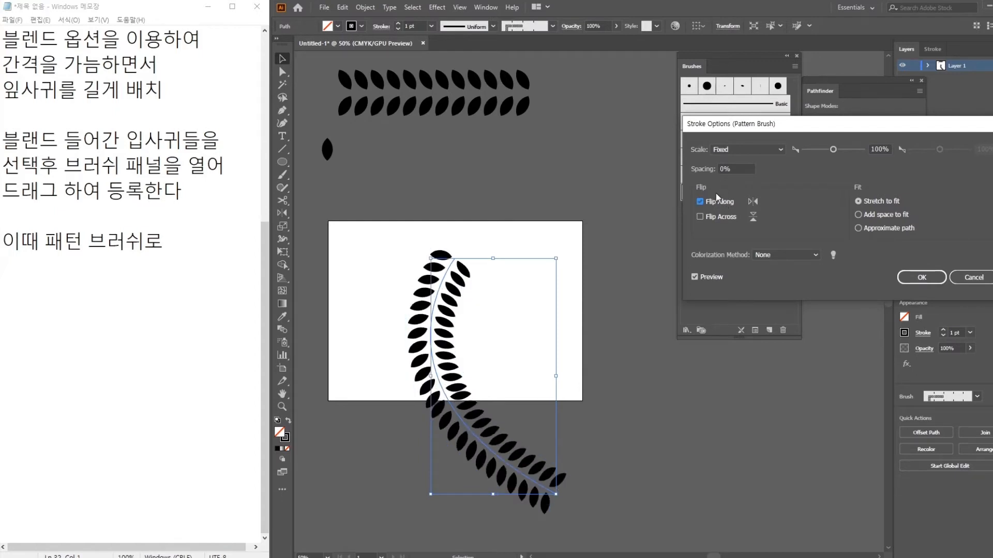
Step: Switch to Notepad, complete the last note line with "등록" and start a new paragraph below it
click(217, 238)
text(등록)
key(Return)
key(Return)
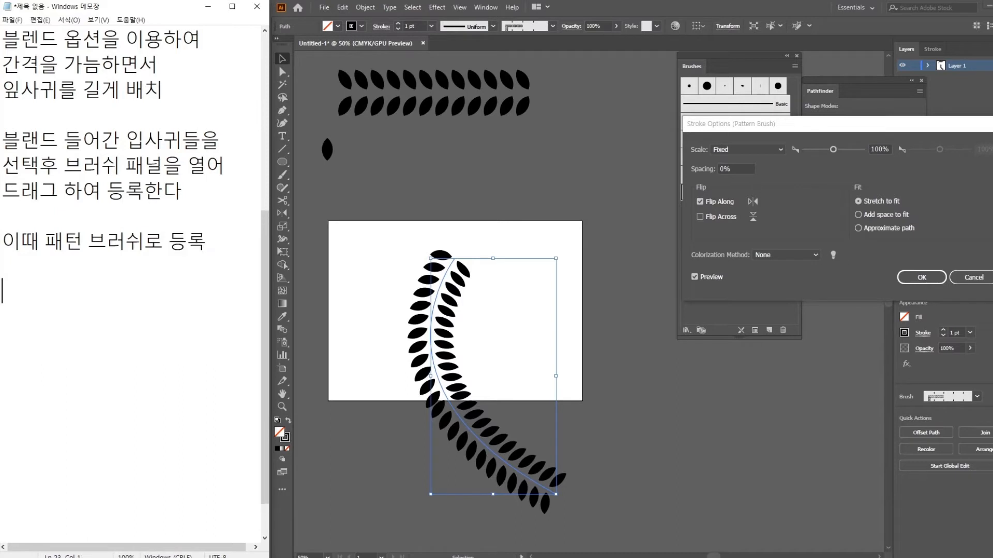
Step: Add the note lines "펜툴로 선을 만들고" and "방금 등록한 브러쉬를", leaving the cursor on a fresh line
text(ㅍ)
key(BackSpace)
text(펜툴로 선을 )
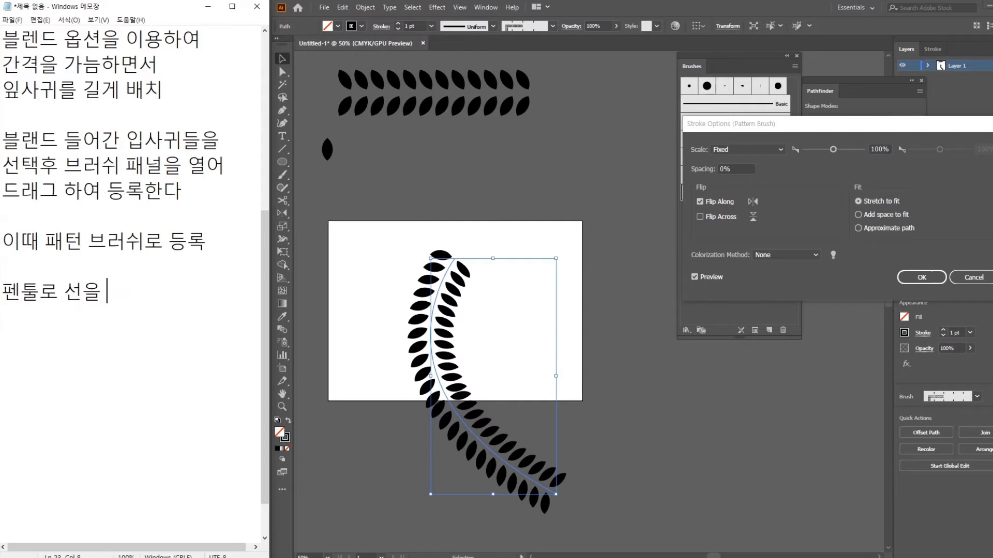
text(만드ㄹ고)
key(Return)
text(방금 등록)
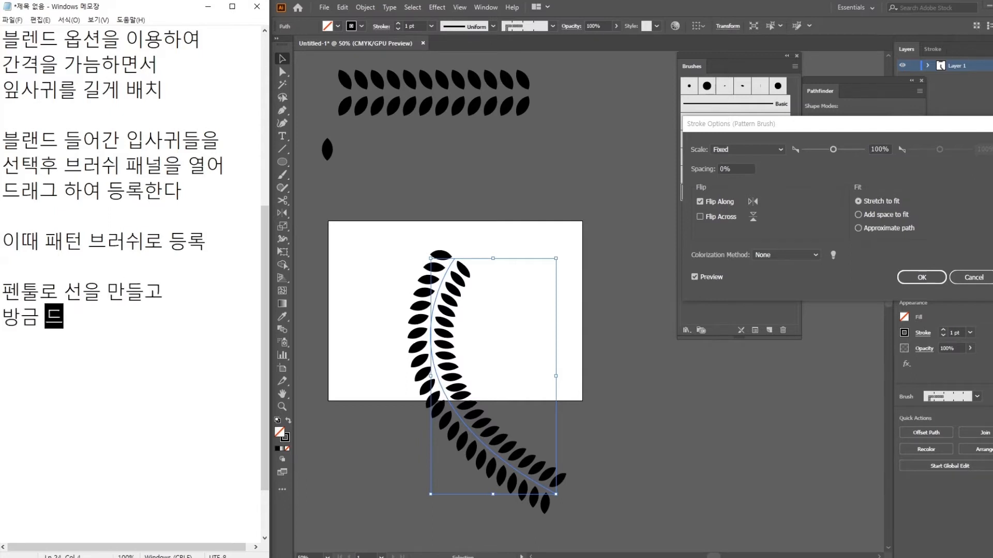
text(한 브러쉬를)
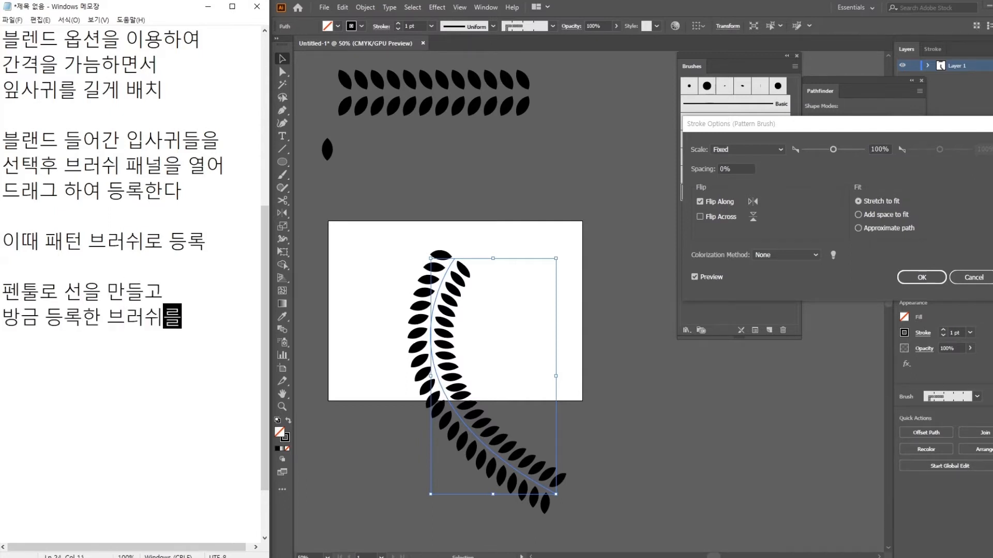
key(Return)
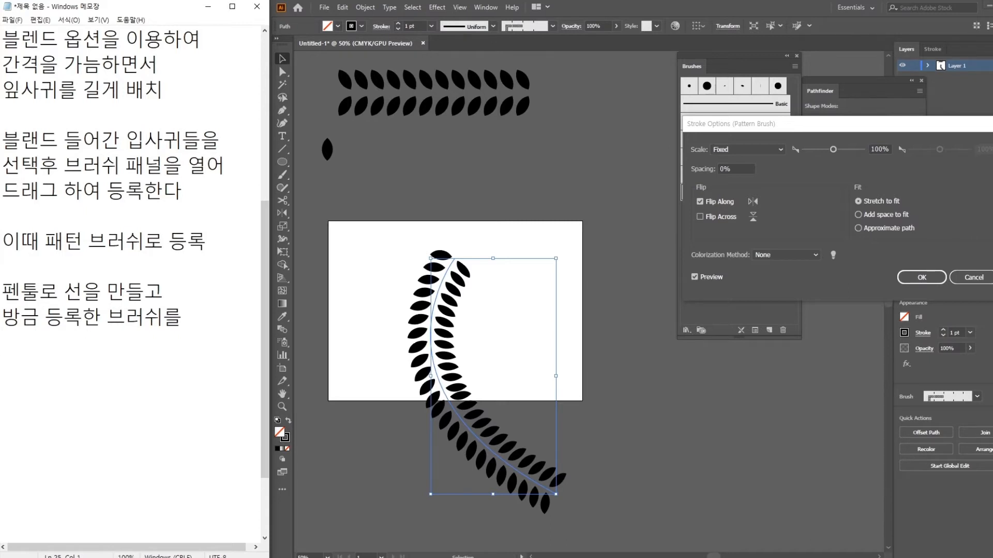
Step: Complete the sentence with the note line "선택하여 입혀준다" and start another line
text(선탁하)
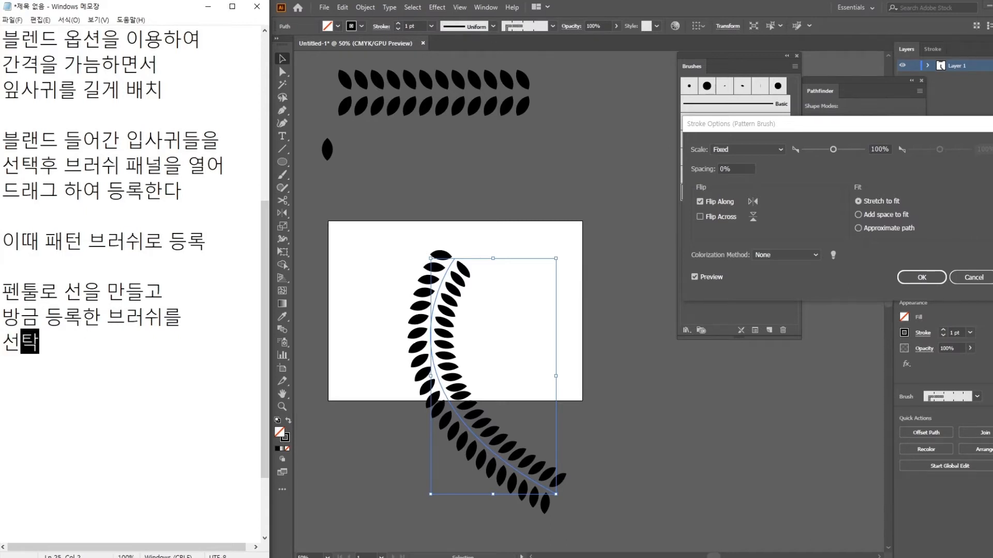
key(BackSpace)
key(BackSpace)
key(BackSpace)
text(택하여 )
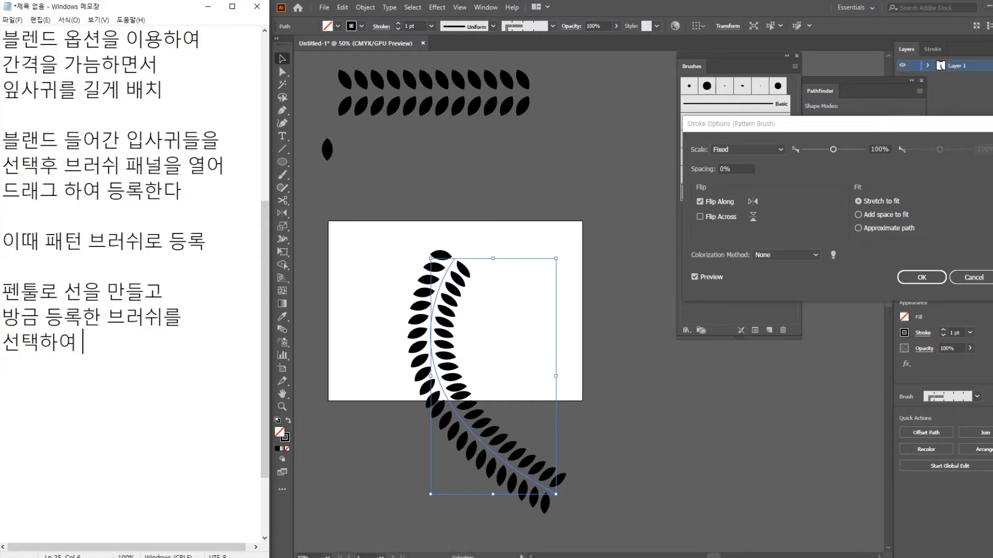
text(입혀준다)
key(Return)
Step: Add the note lines "이때 면방향이 뒤집혀 있다면" and "브러쉬 창 아래쪽 옵션을 열어"
text(이때 며)
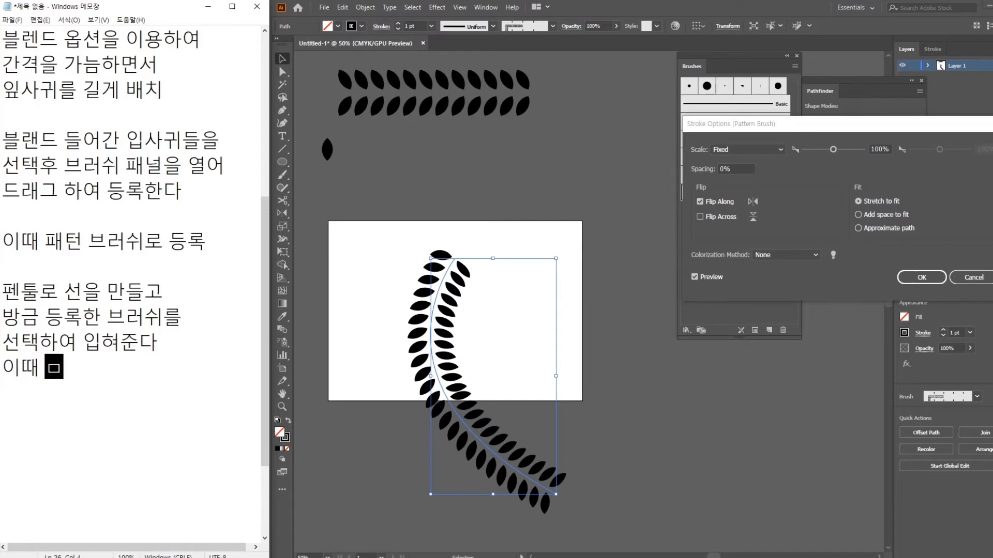
text(ㄴ방향이 뒷)
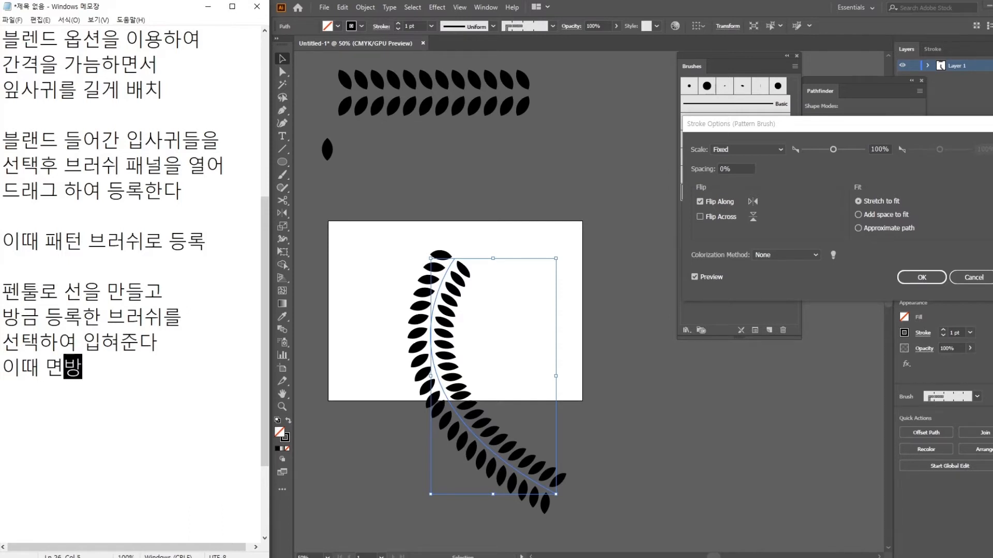
text(집혀 있다면)
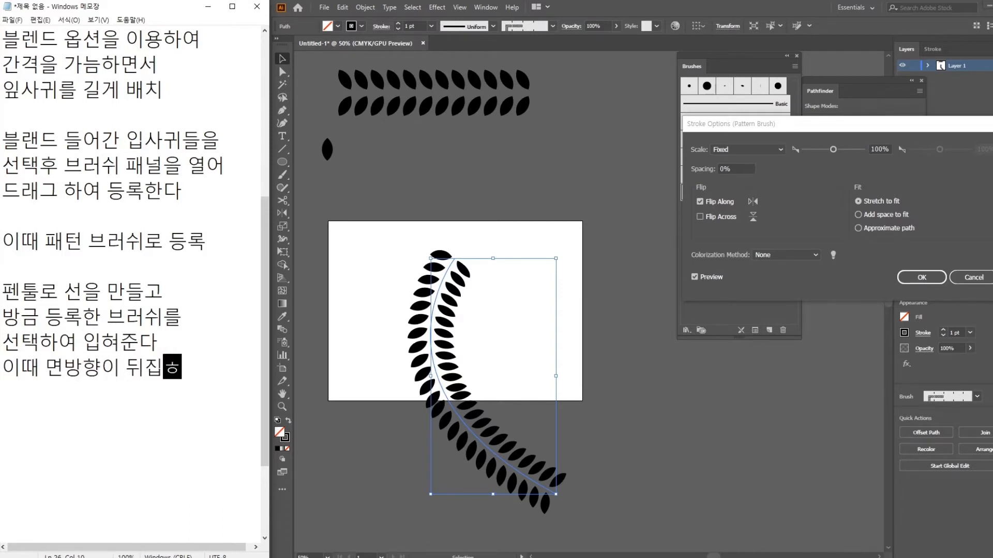
key(Return)
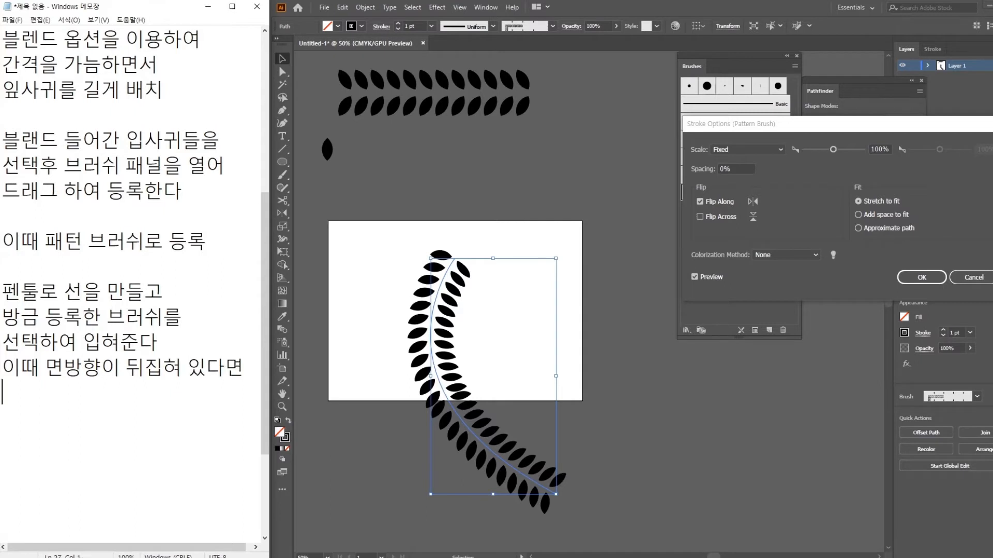
text(브러쉬 창 아래ㅉ)
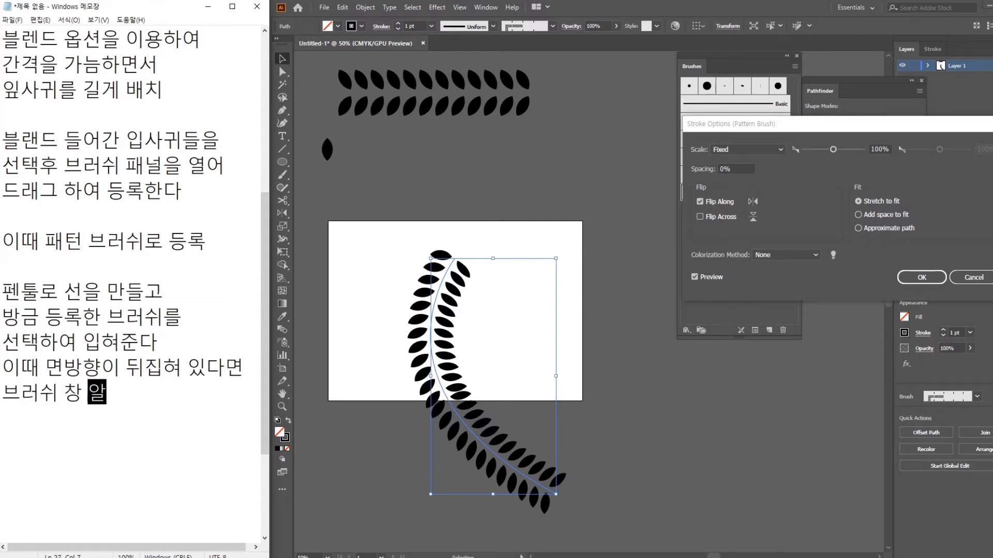
text(쪽 )
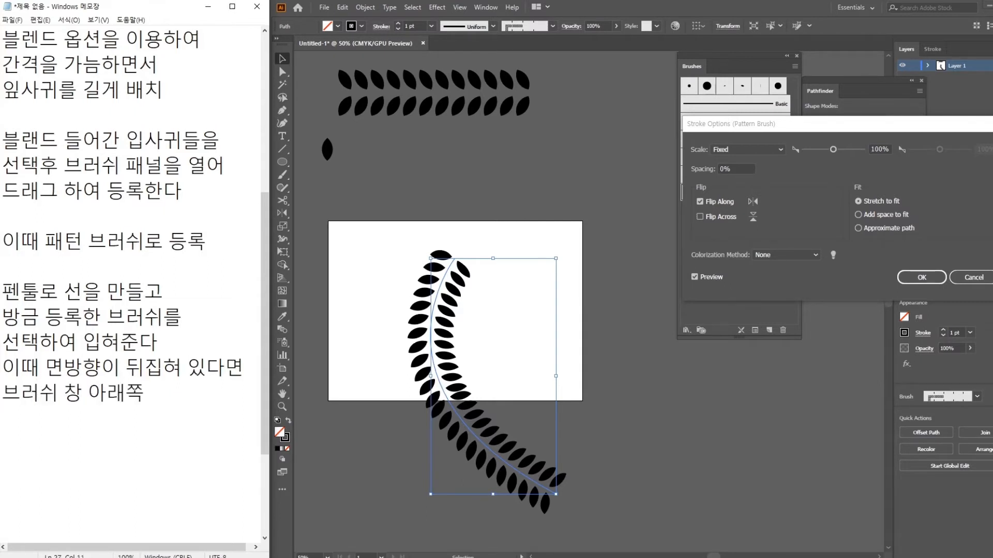
text(옵션을)
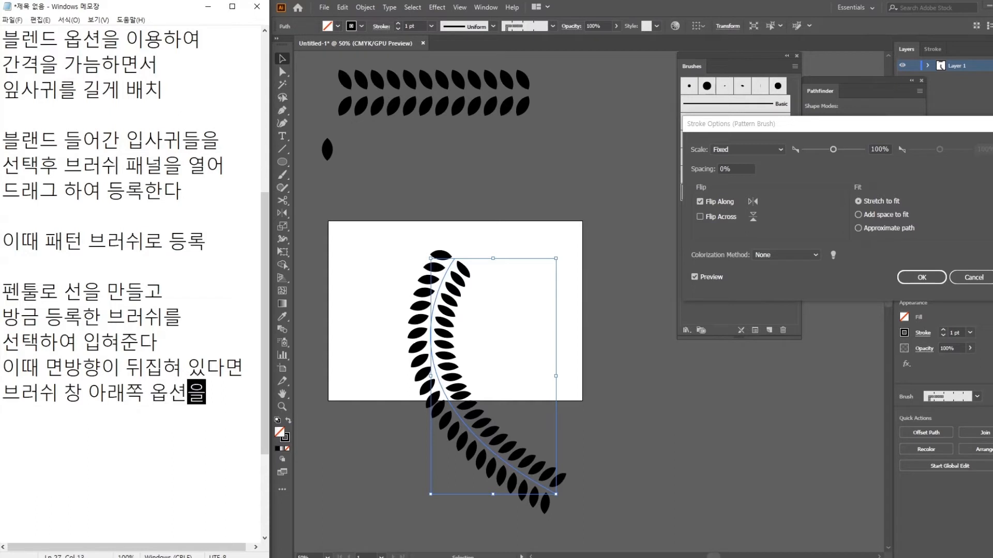
text( ㅇ열어)
key(Return)
Step: Finish the paragraph with the line "플립 어롱을 적용" followed by a block of blank lines
text(플립)
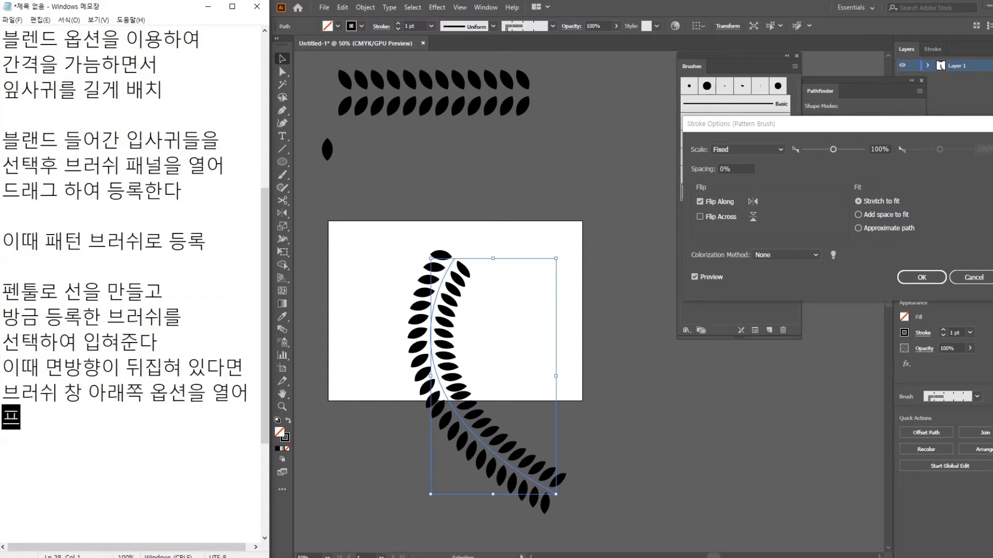
text( 어롱을 )
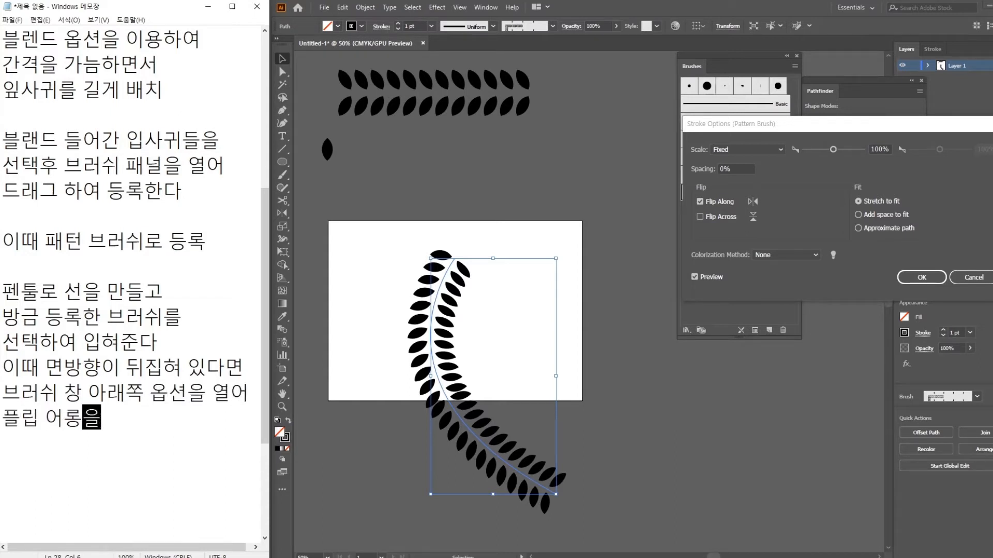
text(적용)
key(Return)
key(Return)
key(Return)
key(Return)
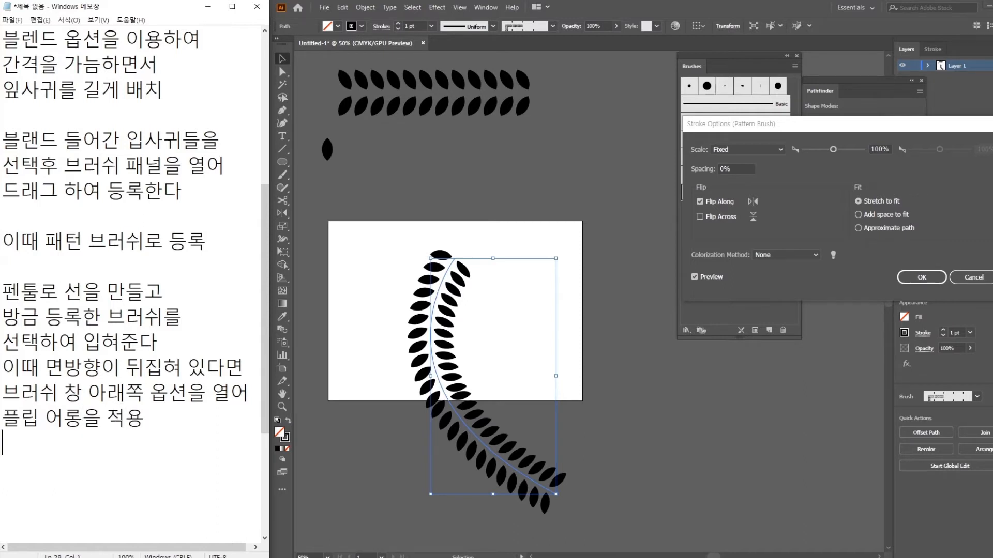
key(Return)
key(Return)
key(Return)
key(Return)
key(Return)
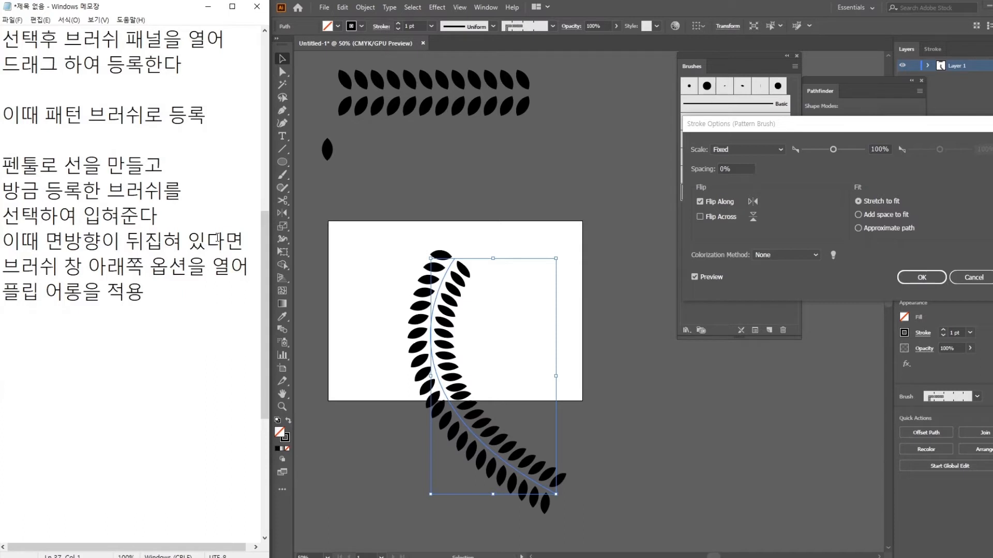
Step: Switch to Illustrator, turn off Flip Along in the leaf curve's pattern brush stroke options and apply the options
click(697, 204)
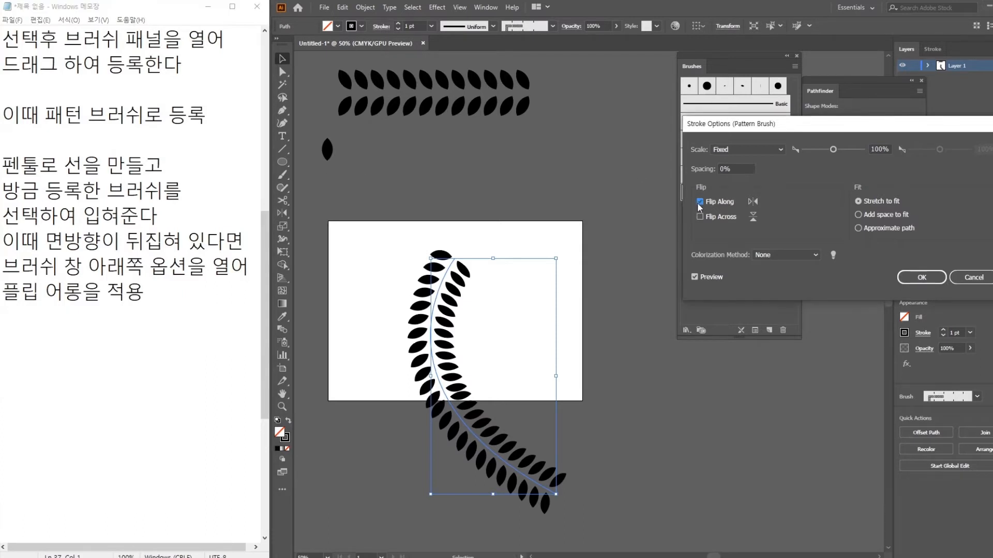
click(697, 203)
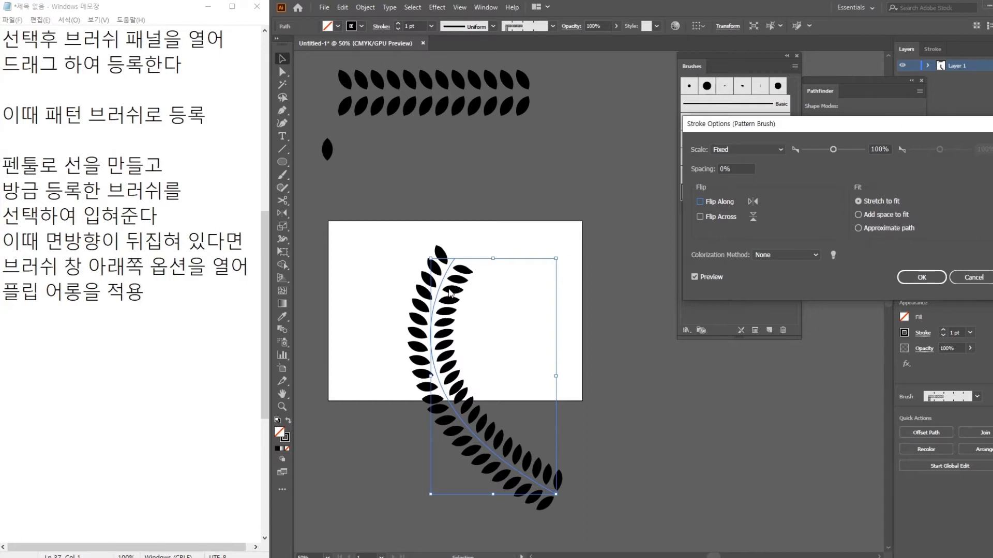
click(281, 71)
click(921, 277)
Step: Bow the leaf curve outward using its lower end's direction handle, and move that end anchor to about X 275.6 mm, Y 330.6 mm
click(285, 73)
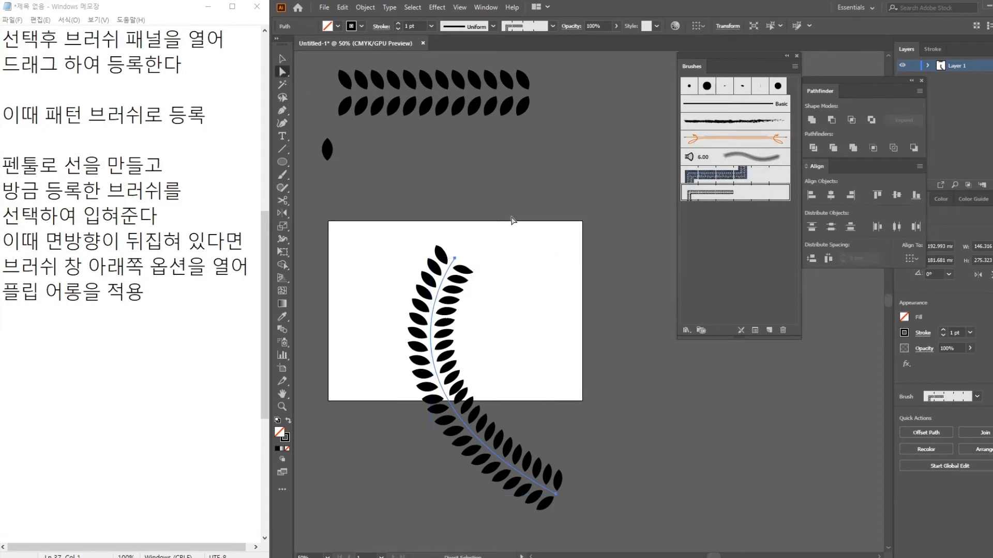
click(455, 260)
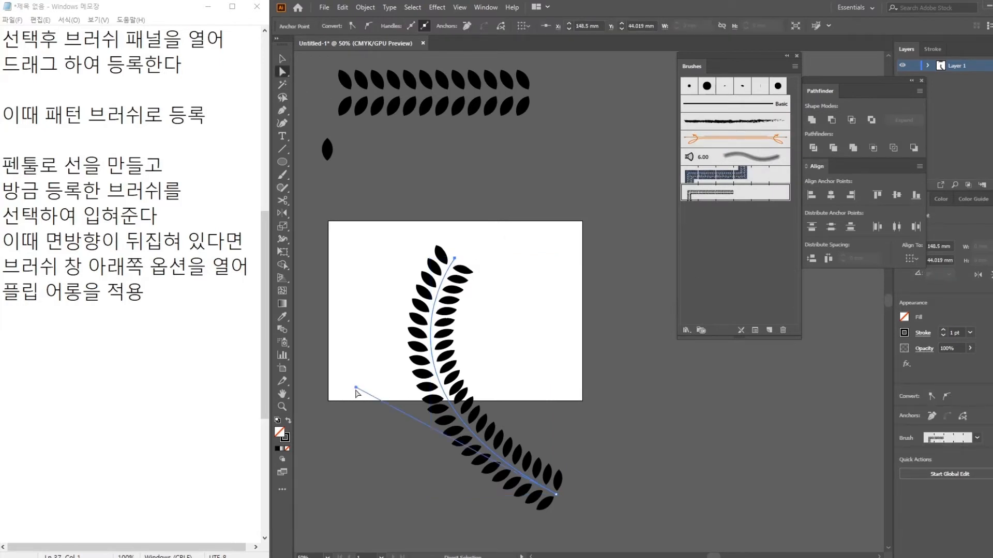
mouse_move(355, 387)
mouse_down()
mouse_move(326, 452)
mouse_move(318, 430)
mouse_up()
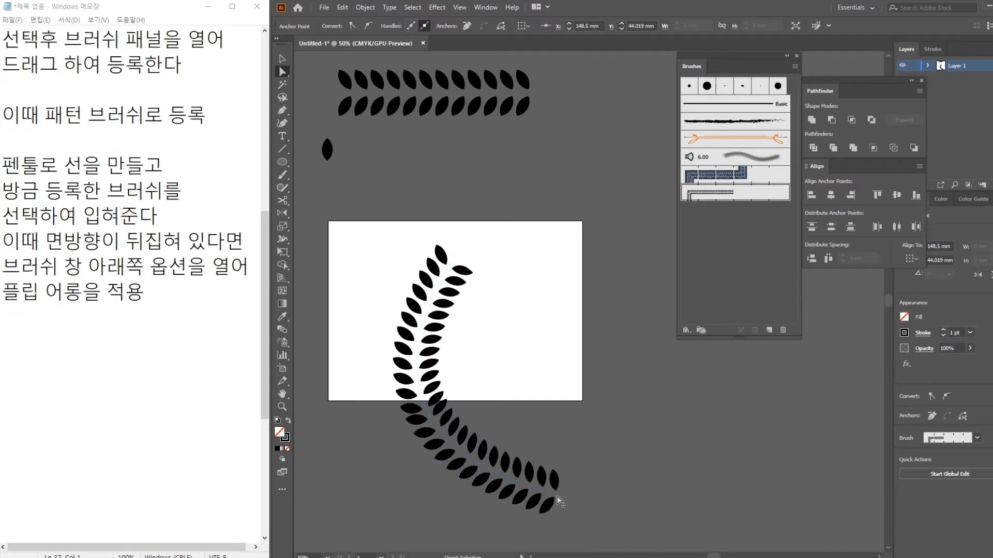
mouse_move(555, 499)
mouse_down()
mouse_move(520, 486)
mouse_move(529, 455)
mouse_move(533, 469)
mouse_up()
drag(560, 500, 563, 503)
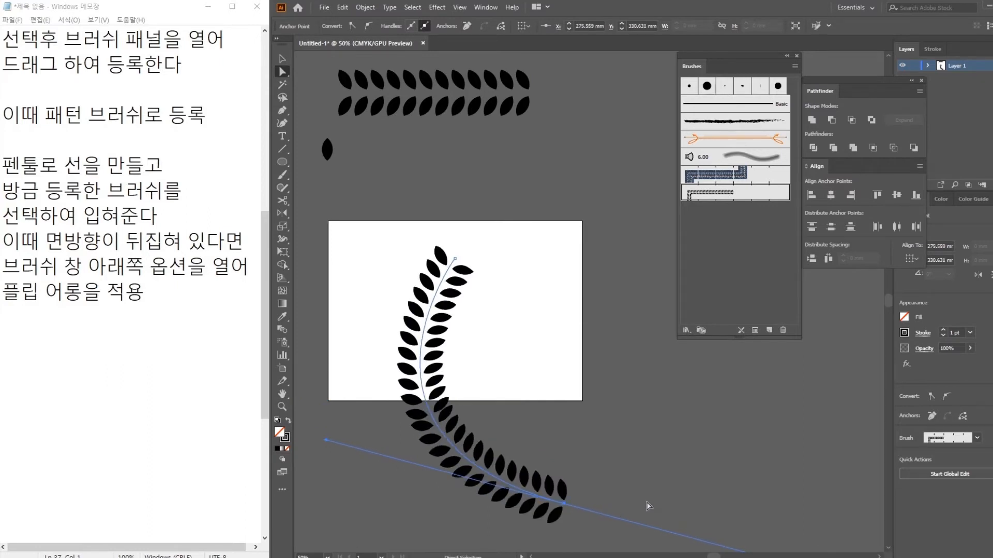
Step: Move the whole leaf branch off the artboard, down and to its left side
key(ctrl+minus)
key(ctrl+minus)
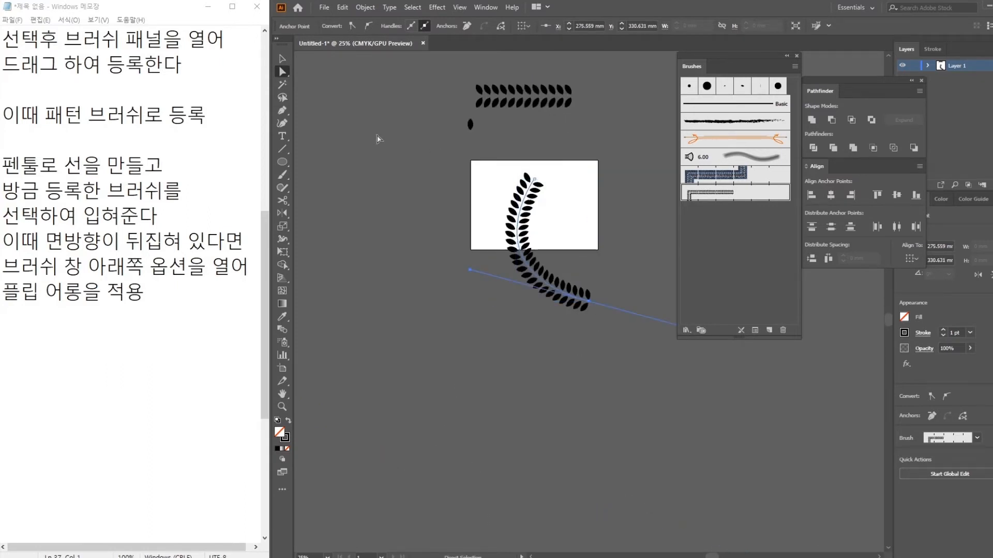
click(282, 58)
drag(589, 180, 621, 124)
drag(527, 233, 441, 291)
Step: Delete the two straight rows of blended leaves above the artboard
click(616, 141)
drag(404, 90, 407, 80)
drag(672, 132, 516, 74)
key(Delete)
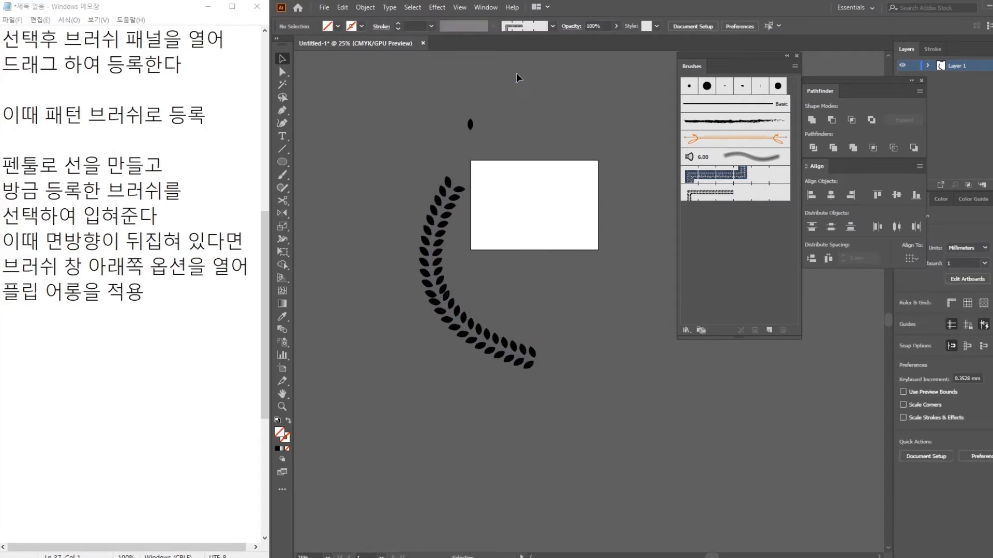
Step: Select the curved leaf branch and convert its brush stroke into editable leaf shapes with Expand Appearance
drag(405, 223, 608, 421)
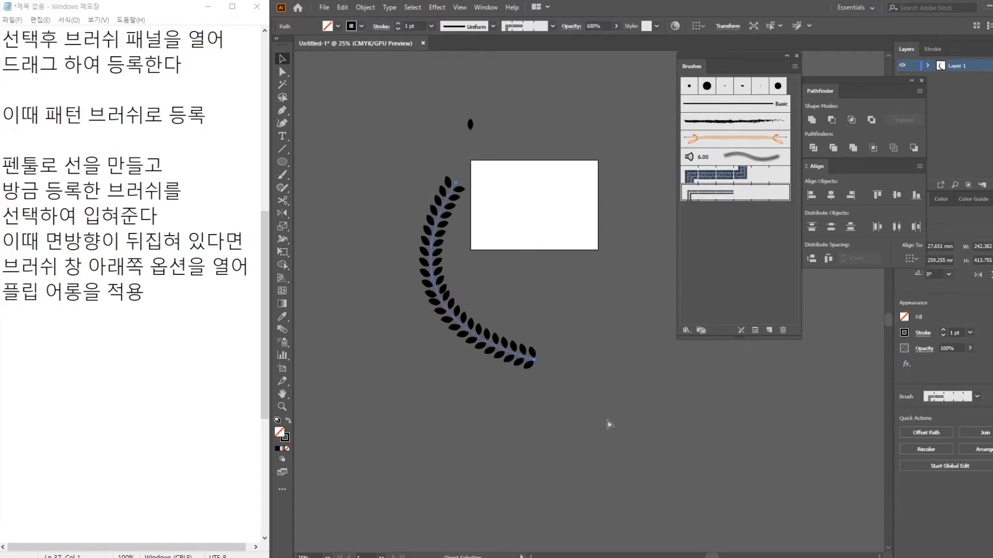
key(ctrl+plus)
key(ctrl+plus)
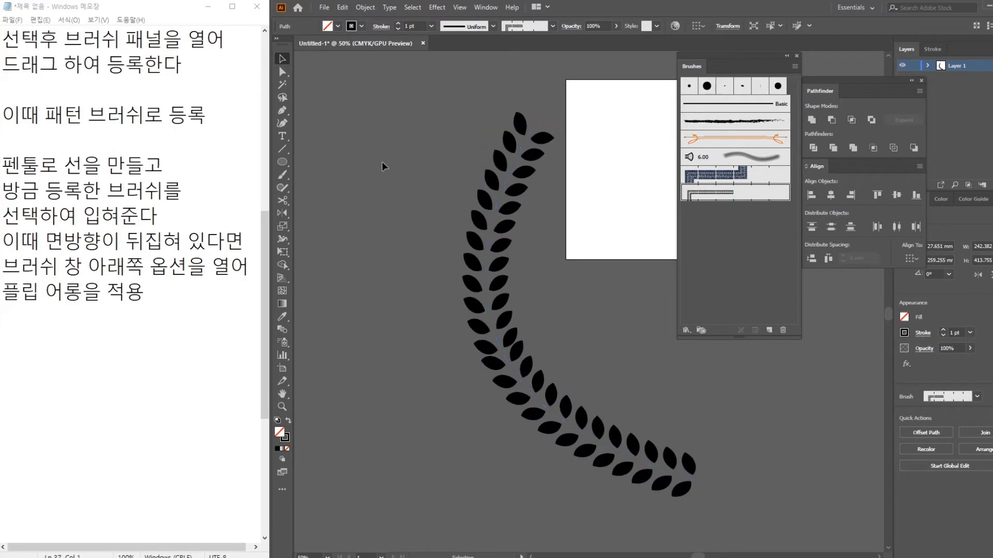
click(382, 162)
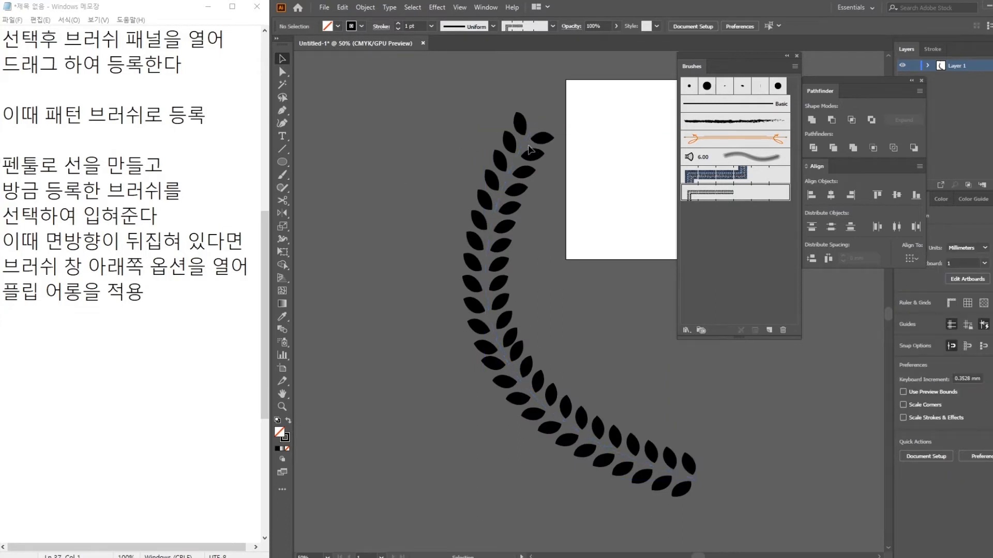
click(528, 147)
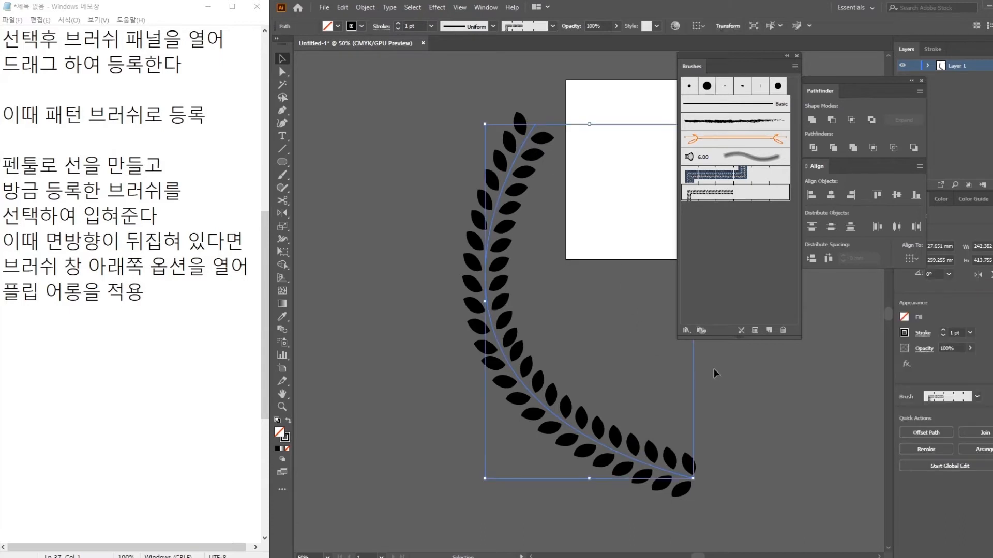
scroll(671, 434, right, 3)
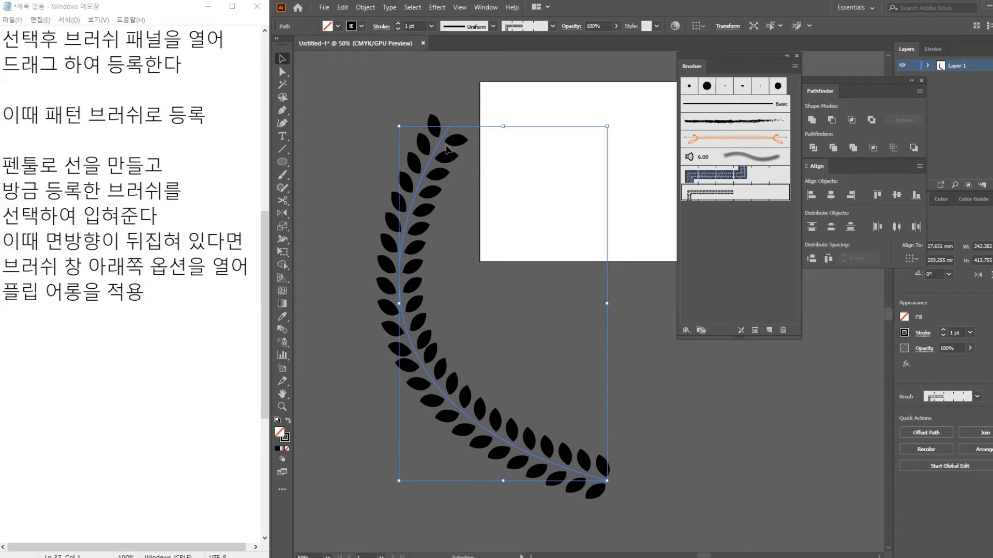
click(368, 9)
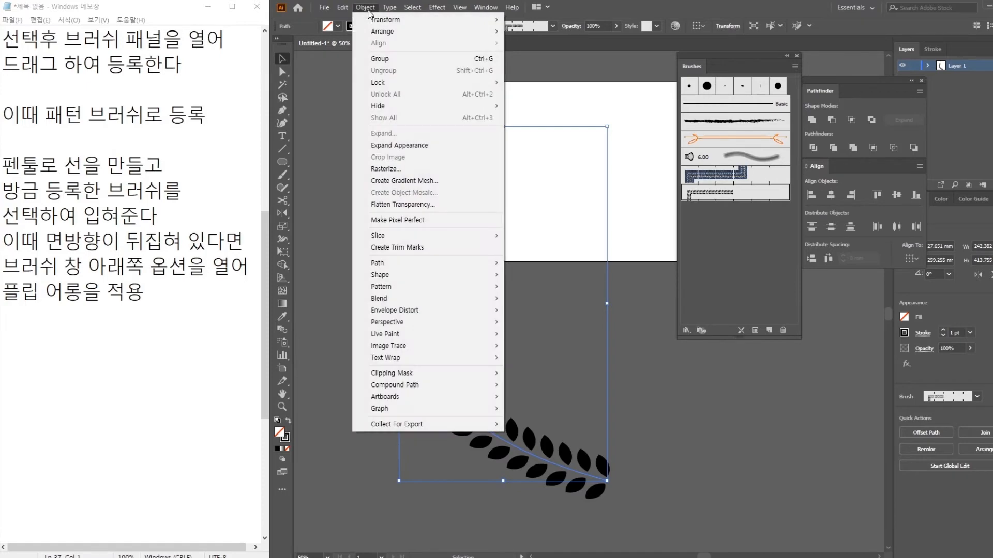
click(412, 146)
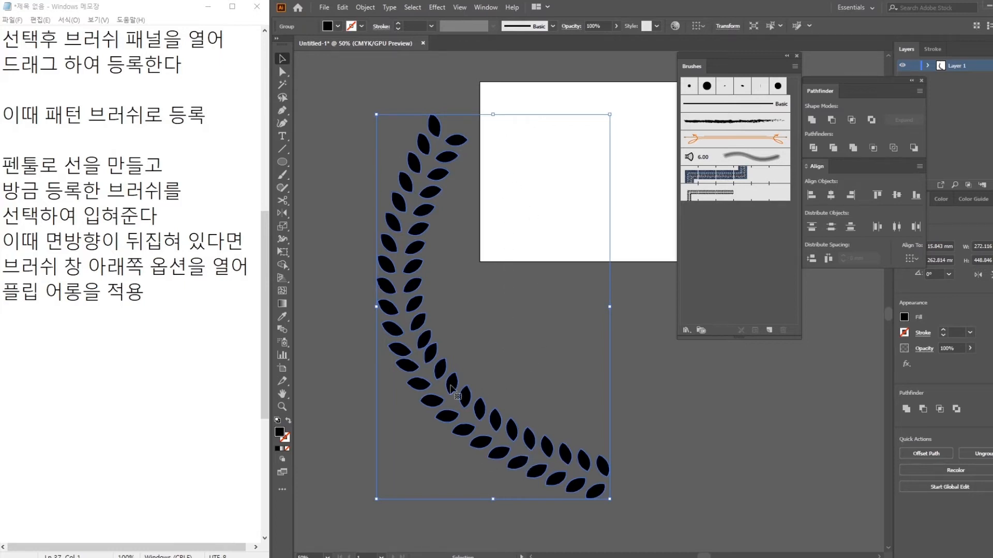
click(775, 483)
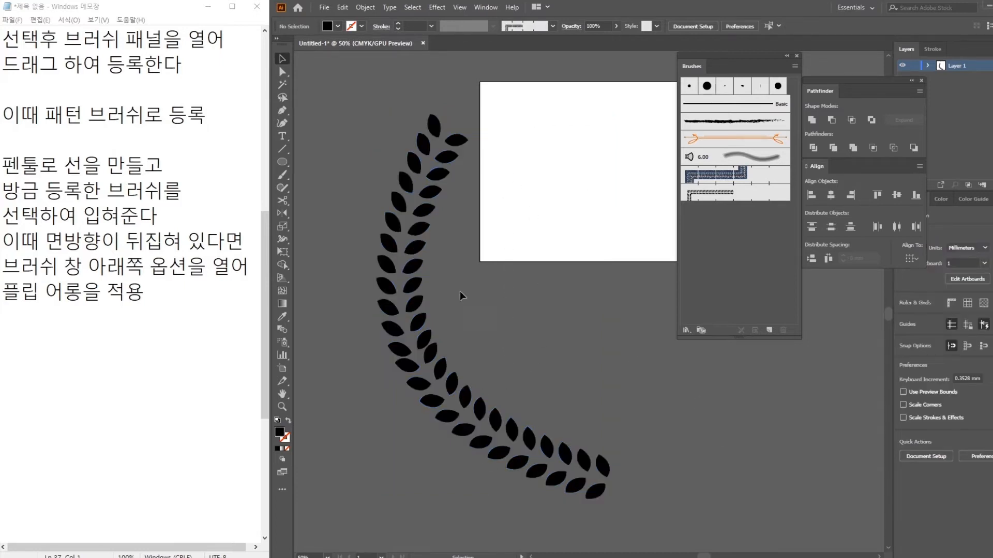
Step: Undo the leaf branch's expansion and select its brushed path beside the artboard
key(space)
drag(567, 207, 539, 269)
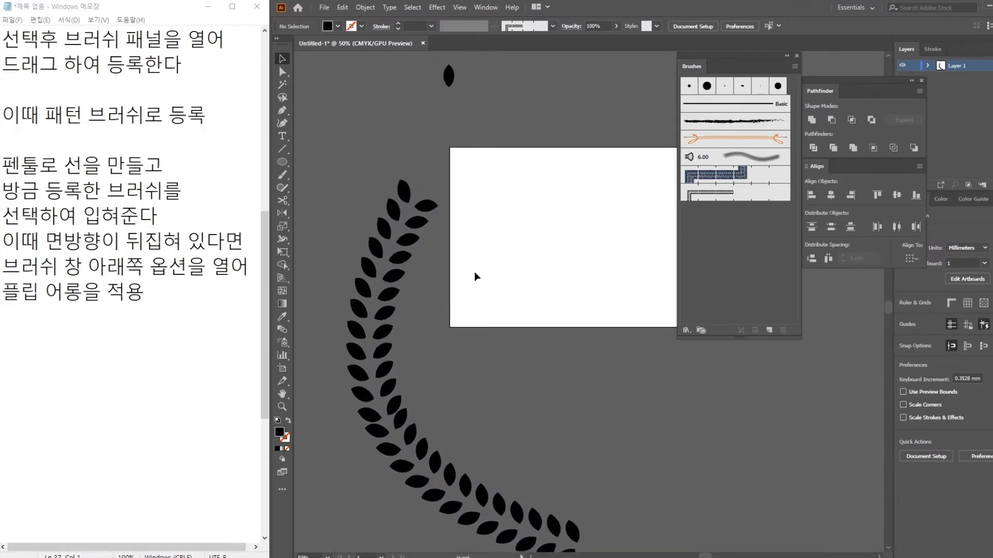
click(393, 276)
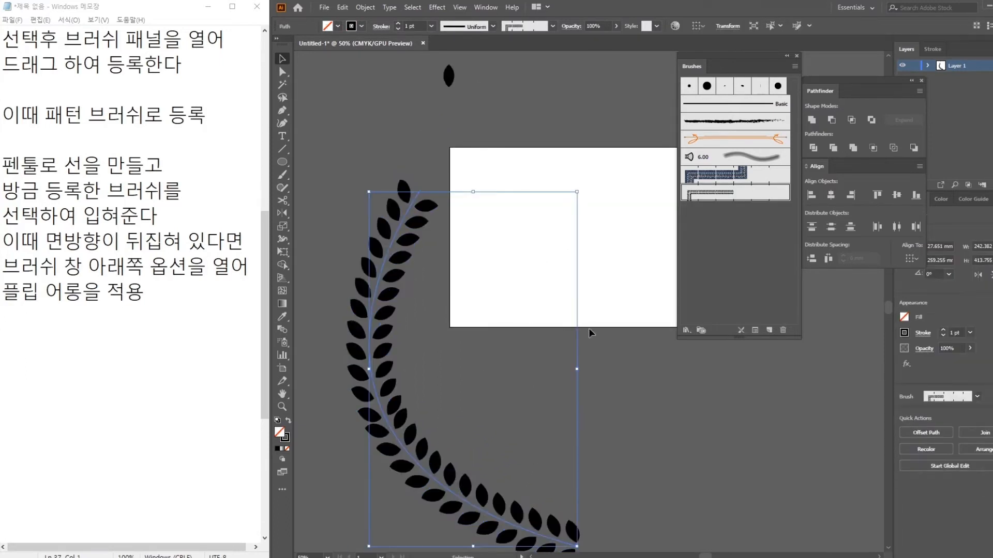
Step: Try scaling the unexpanded brushed branch down to about 78 by 133 mm, and undo the scaling
key(ctrl+minus)
key(v)
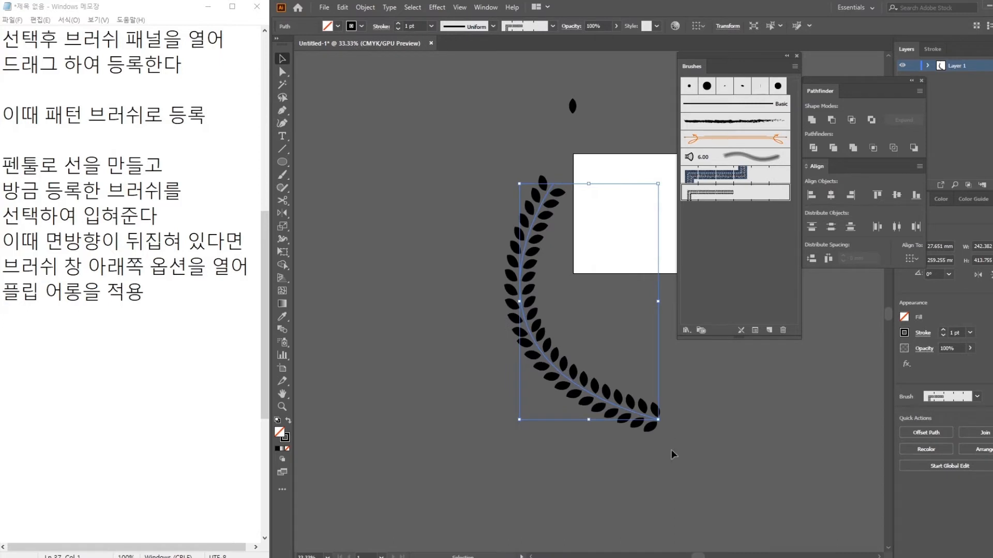
mouse_move(658, 420)
mouse_down()
mouse_move(585, 273)
mouse_move(563, 259)
mouse_up()
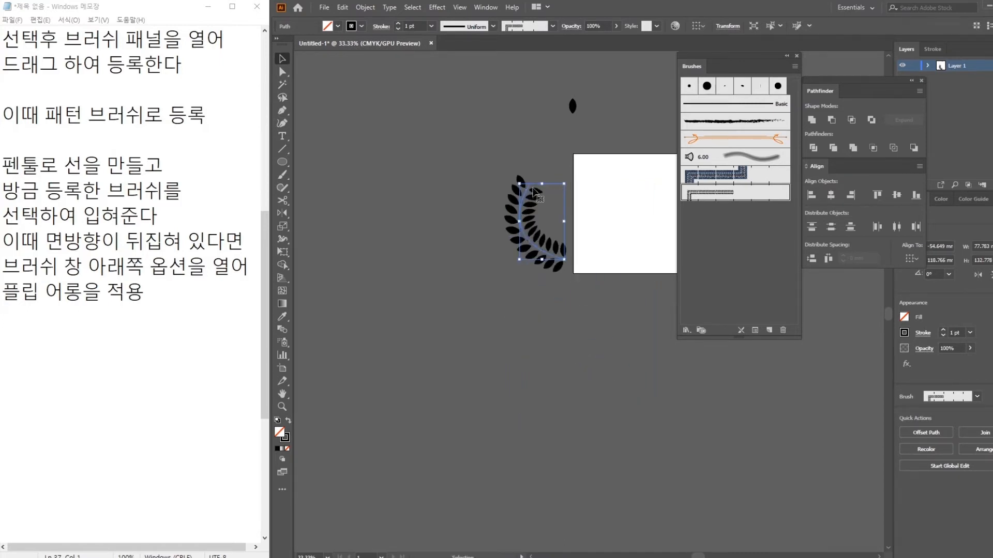
key(ctrl+z)
scroll(525, 275, right, 2)
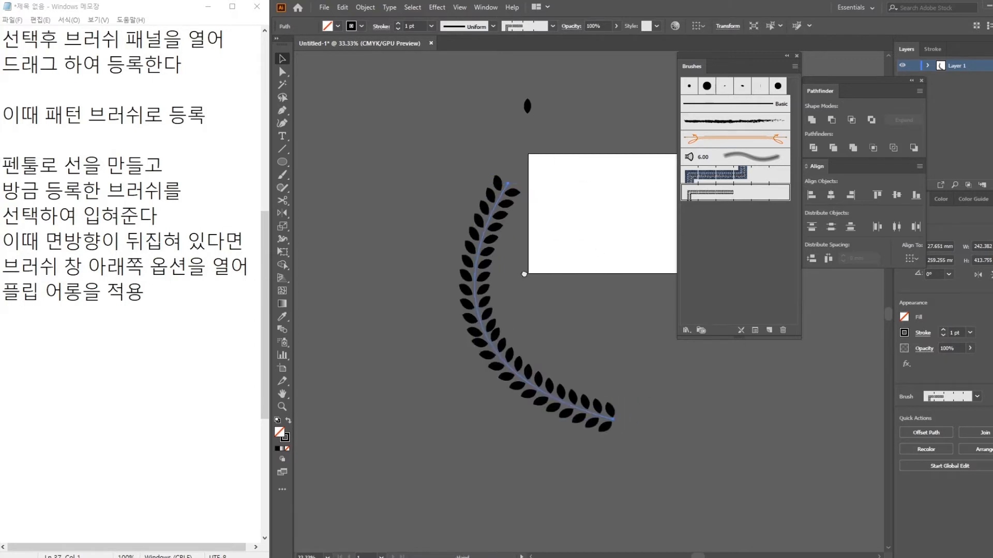
Step: Try expanding the branch's appearance and scaling the resulting leaf group to about 104 by 171 mm, and undo the scaling and expansion
click(363, 8)
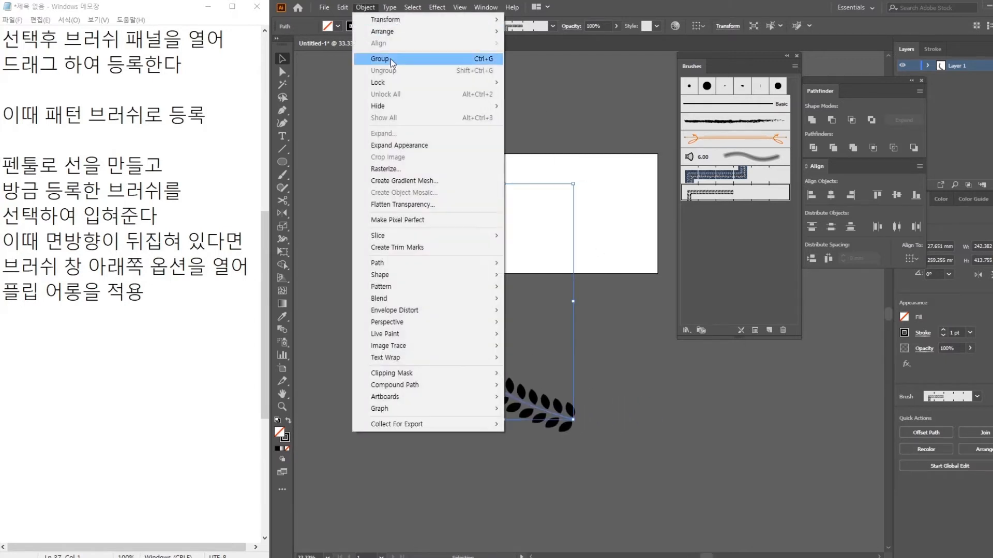
click(394, 139)
drag(573, 431, 479, 273)
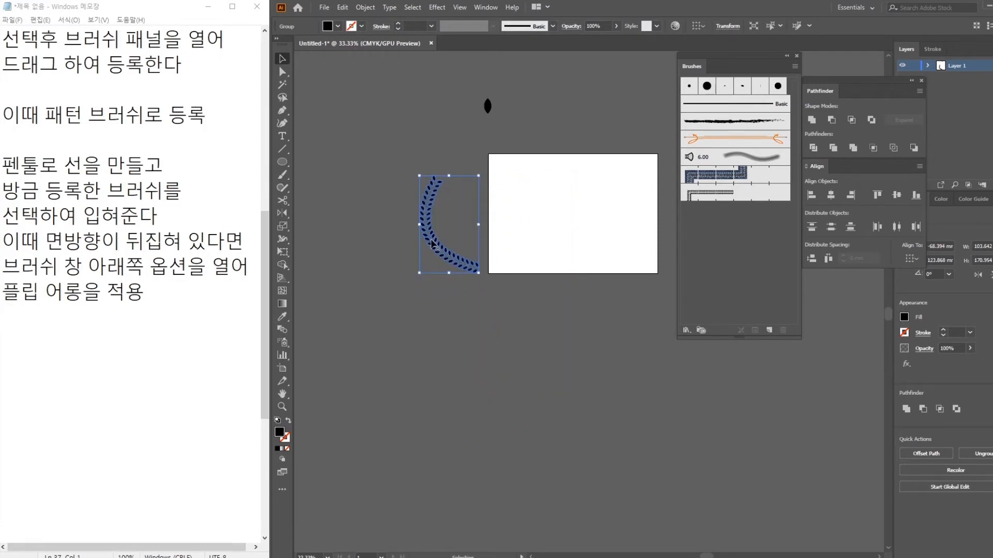
key(ctrl+z)
key(ctrl+z)
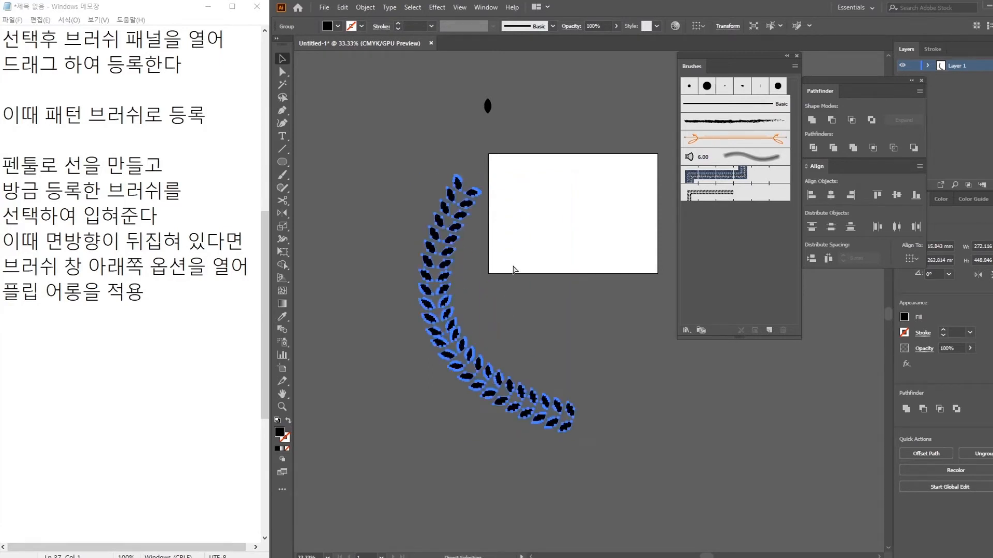
Step: Scale the brushed branch path down to about 93 by 159 mm and shift its lower end anchor slightly down and left
key(v)
drag(571, 417, 487, 277)
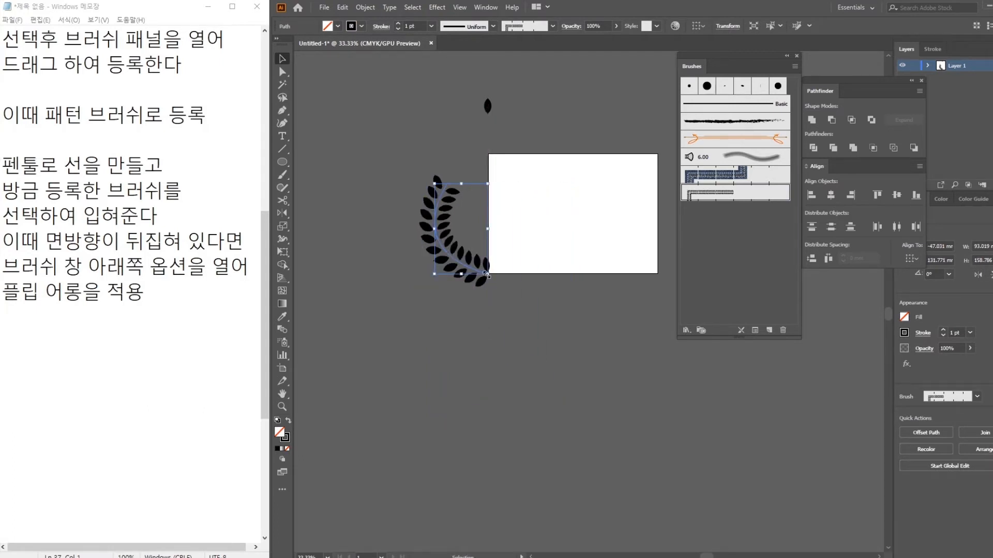
key(ctrl+plus)
key(ctrl+plus)
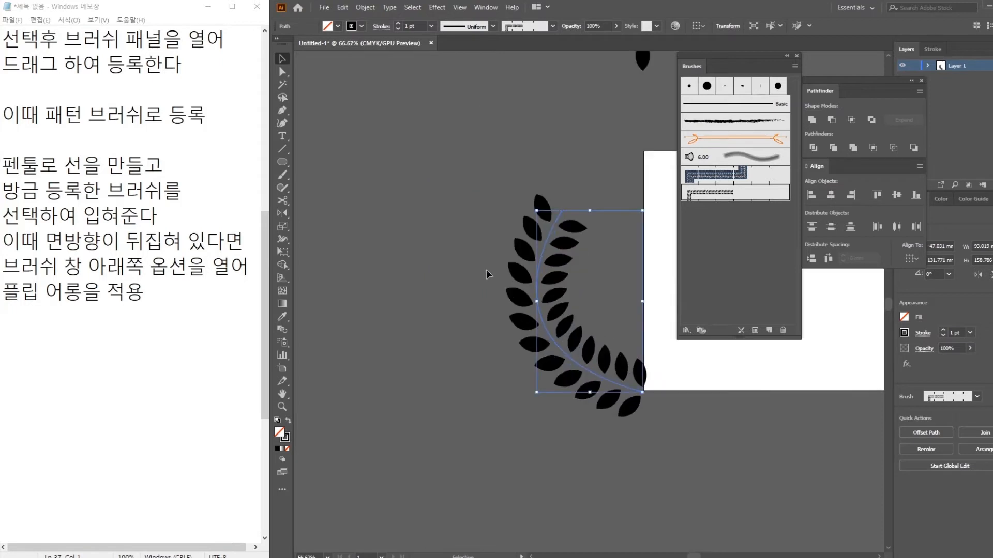
drag(492, 270, 359, 139)
click(283, 71)
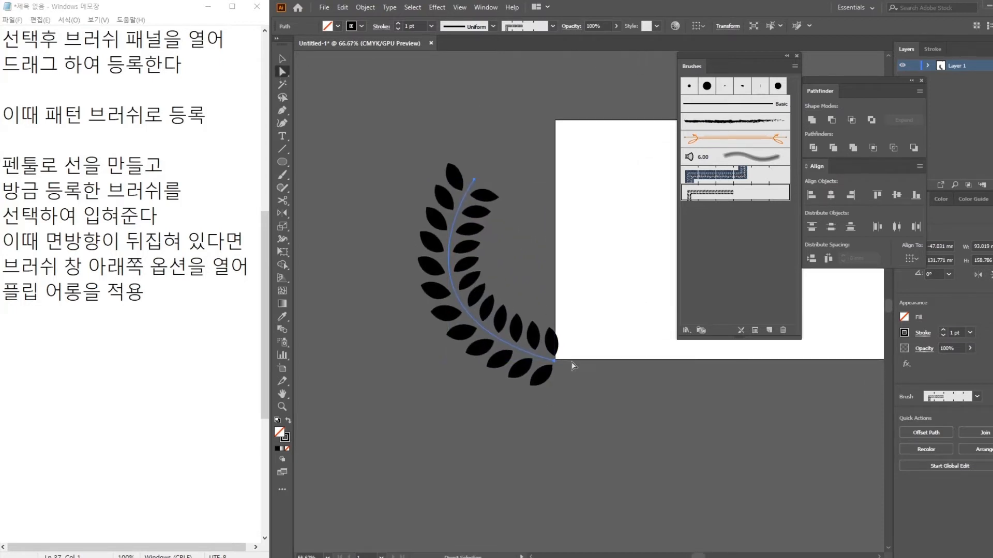
click(556, 362)
drag(556, 361, 546, 387)
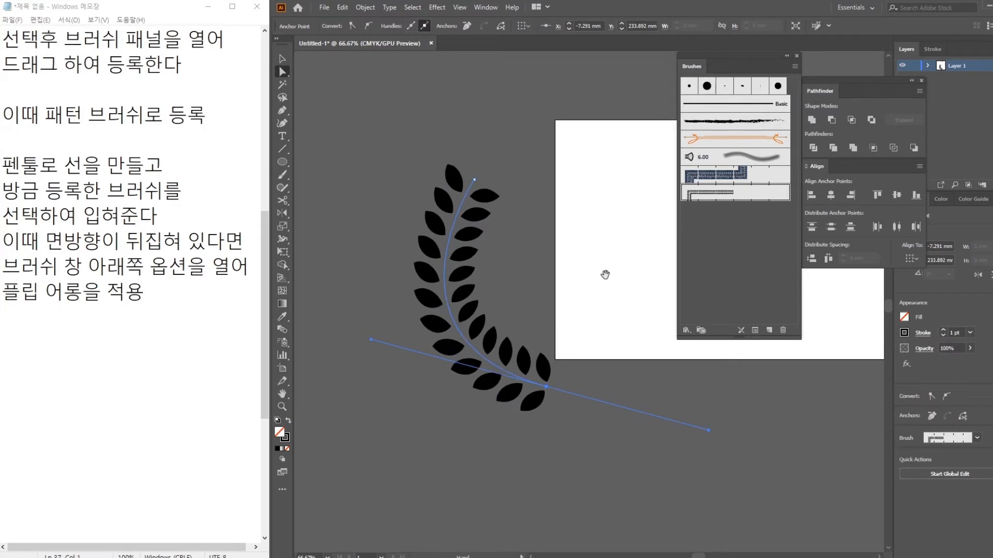
Step: Convert the resized branch's brush stroke into leaf shapes with Expand Appearance and deselect it
drag(603, 272, 539, 285)
click(284, 60)
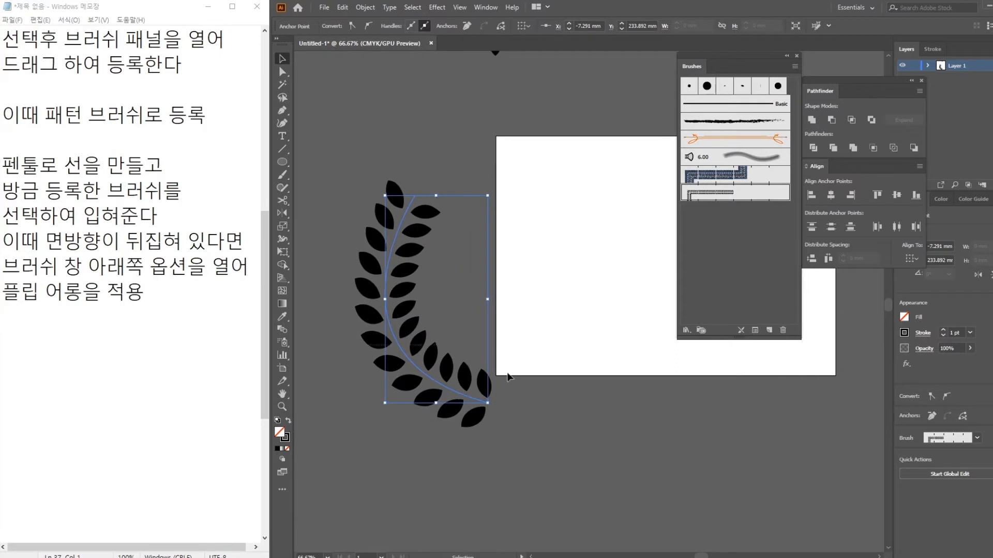
click(365, 7)
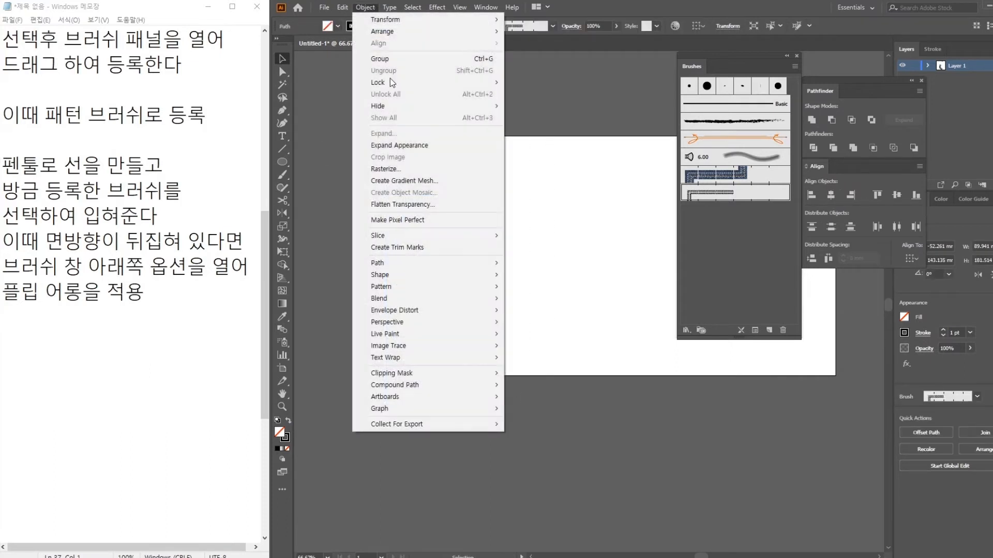
click(403, 145)
click(595, 268)
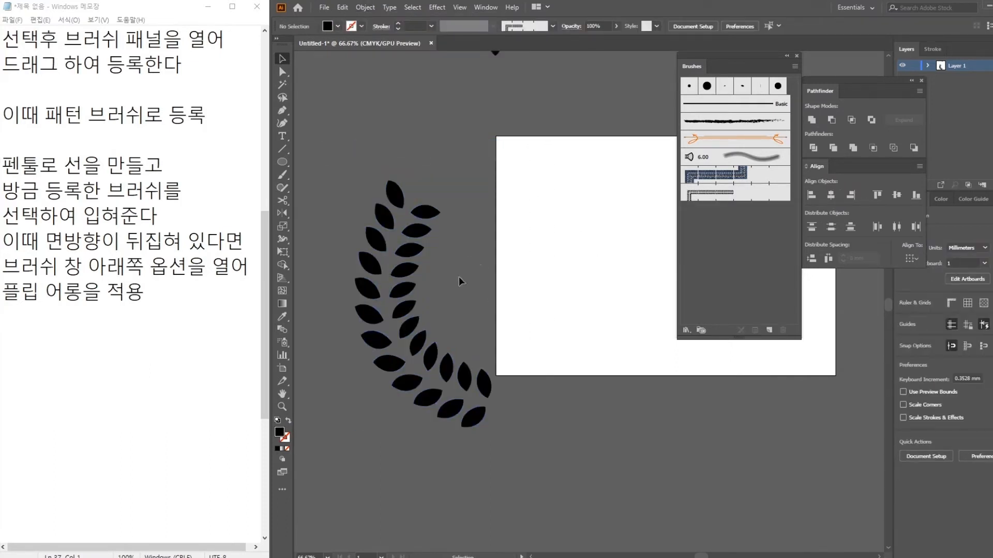
Step: Move the single leaf from above the artboard onto the branch's upper tip, rotated to 328.94° to follow the curve
drag(505, 180, 506, 278)
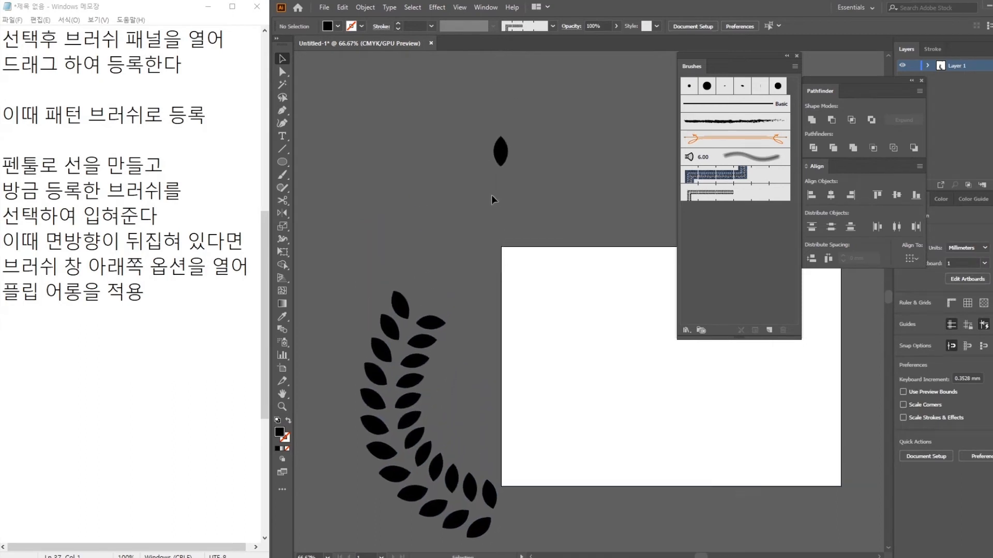
click(500, 155)
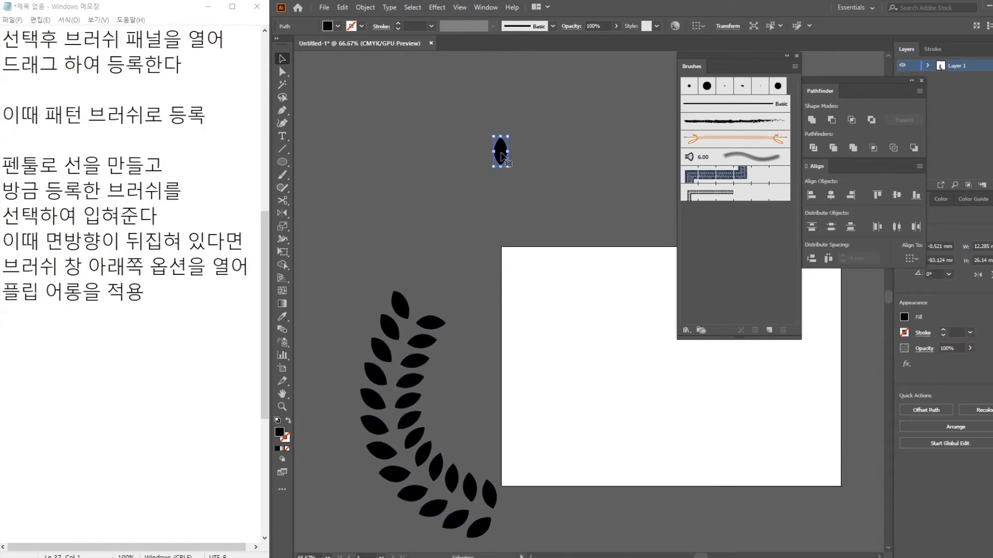
drag(502, 155, 424, 294)
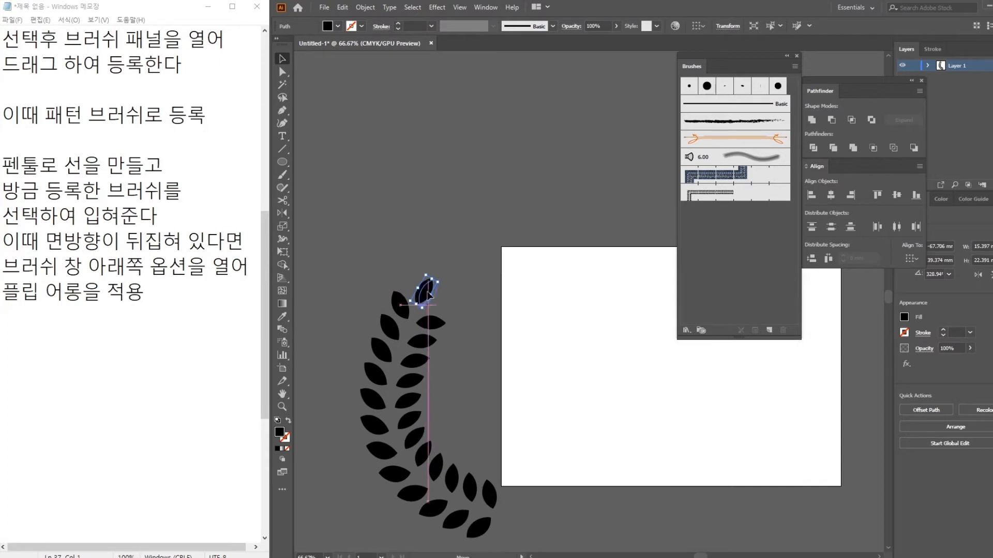
click(492, 297)
Step: Select the whole branch including the tip leaf and move it farther left of the artboard into empty space
drag(568, 365, 508, 251)
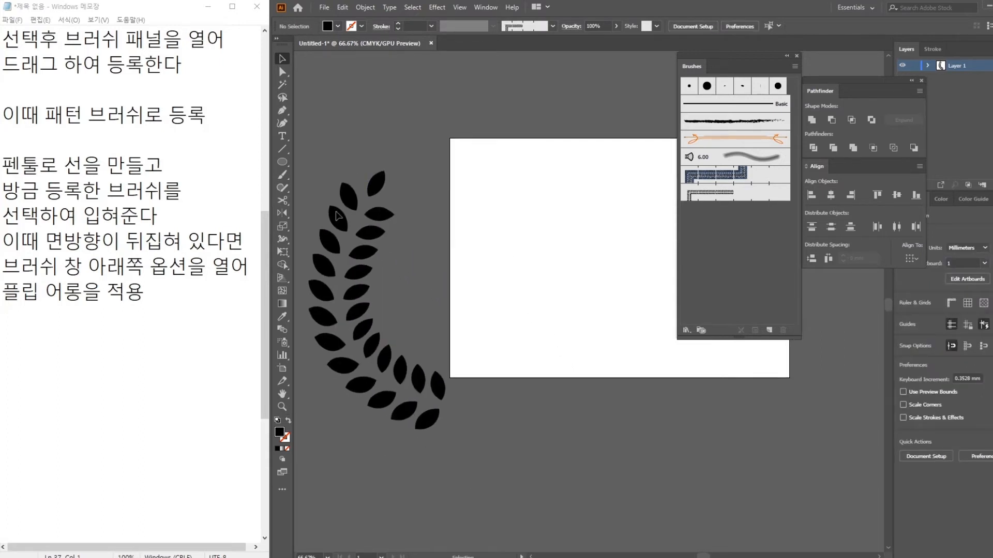
drag(336, 211, 562, 540)
drag(499, 353, 723, 442)
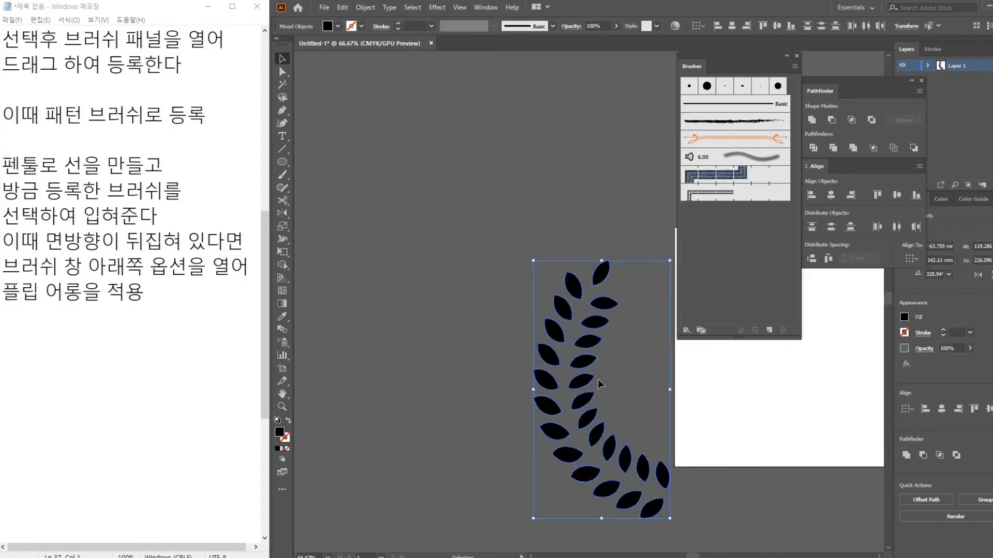
drag(597, 384, 443, 233)
click(643, 307)
drag(596, 352, 586, 355)
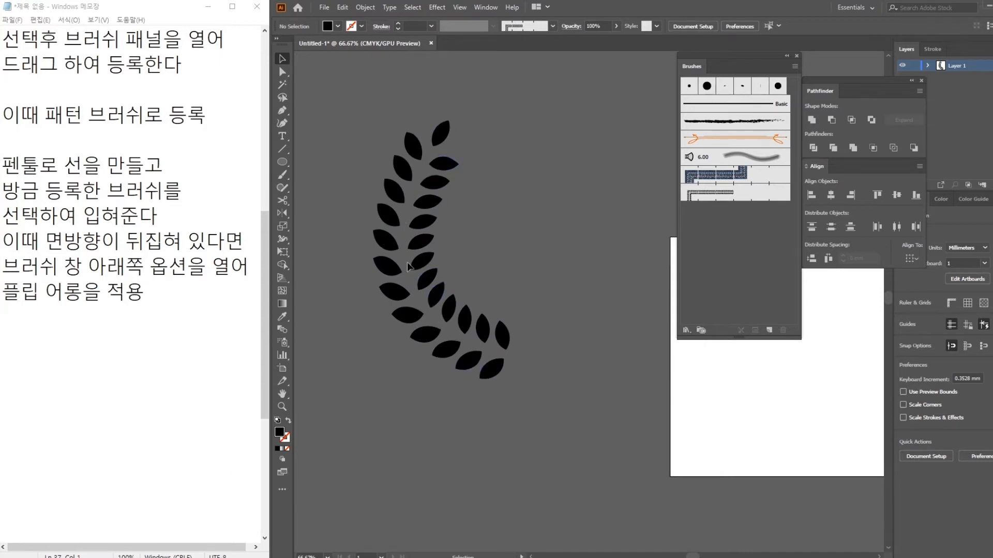
Step: Start a stem with the Pen tool just below the tip leaf, curving it down between the two leaf rows to mid-branch
click(282, 110)
click(432, 122)
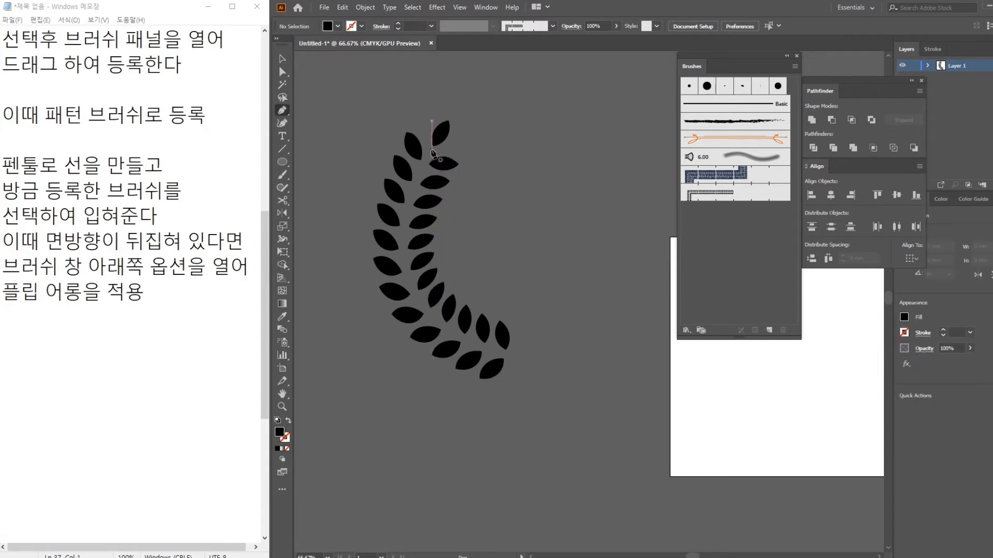
click(431, 155)
drag(594, 388, 792, 459)
key(ctrl+z)
key(space)
drag(425, 244, 531, 255)
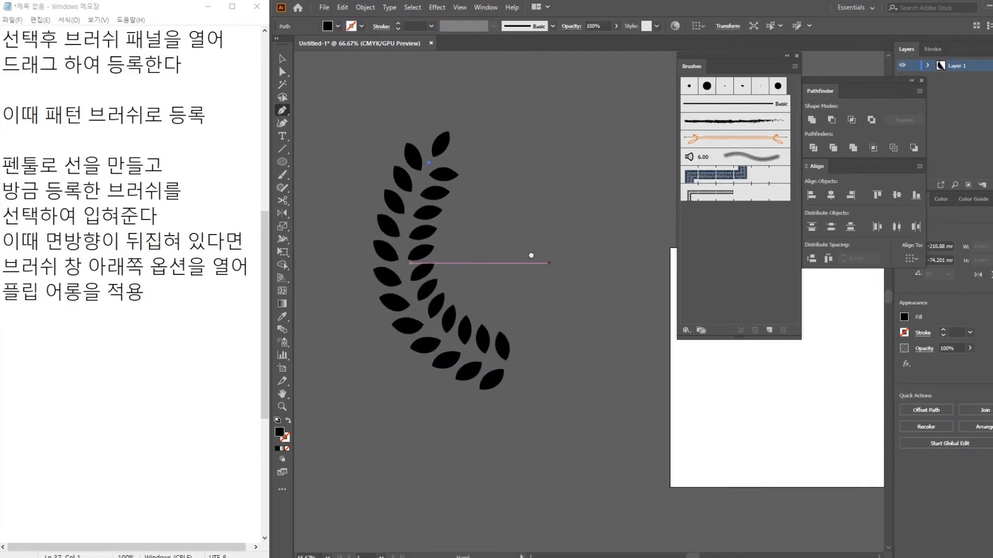
drag(410, 291, 437, 348)
click(410, 290)
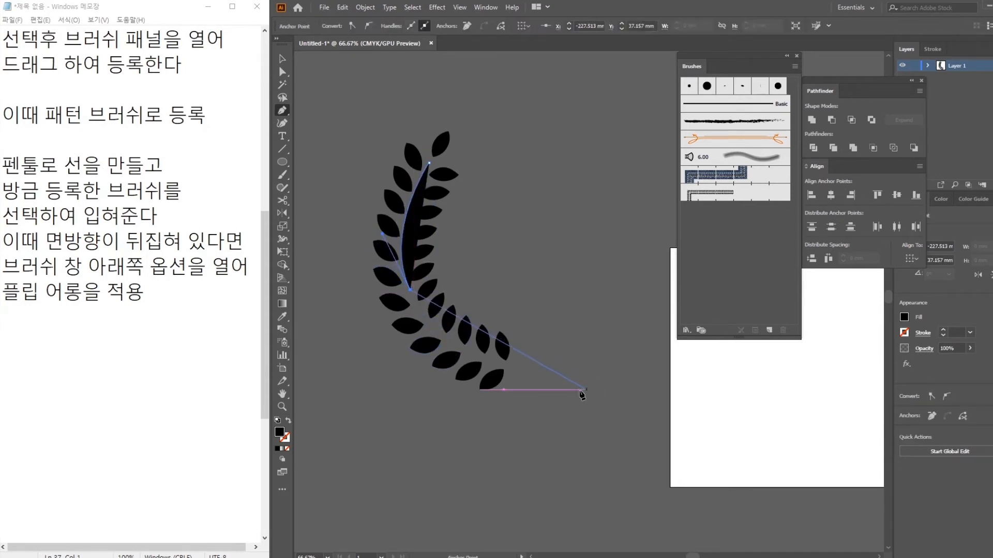
Step: Extend the stem's outer edge past the lowest leaves into a downward-curving tail and finish it with a short blunt end
drag(586, 400, 748, 449)
key(ctrl+z)
drag(526, 371, 628, 390)
drag(526, 371, 561, 399)
click(562, 388)
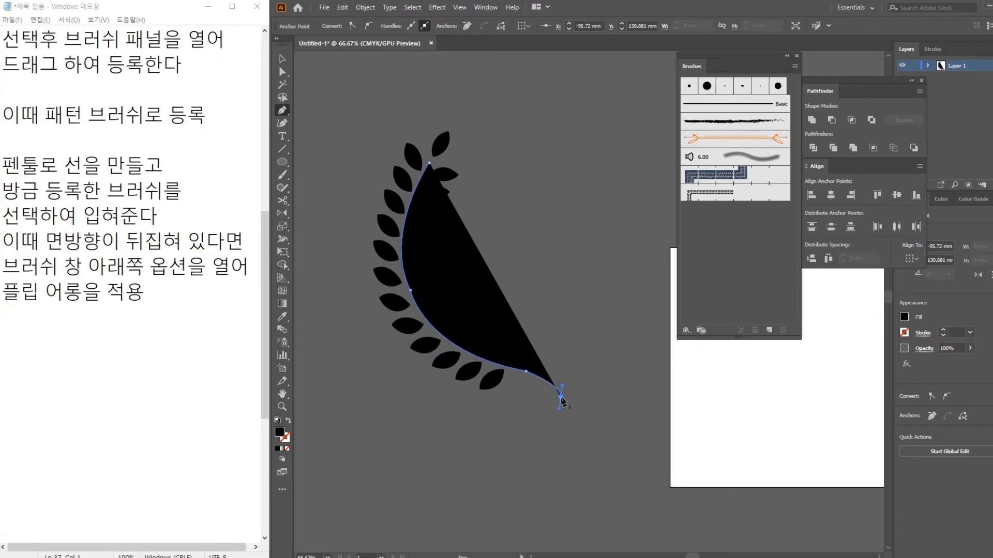
click(565, 387)
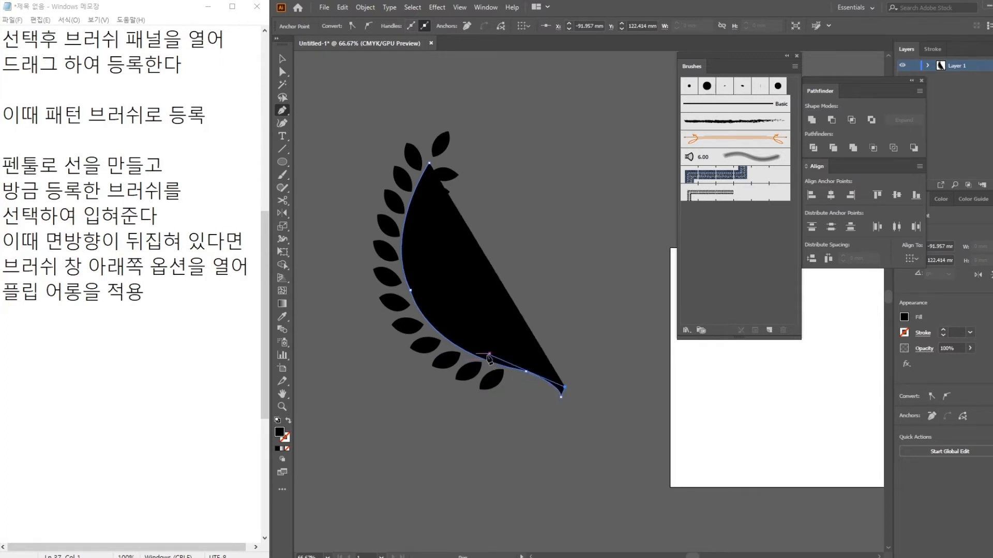
Step: Curve the stem's inner edge back between the leaf rows to its starting point, closing a thin tapered stem shape, and deselect it
drag(489, 356, 421, 344)
click(490, 356)
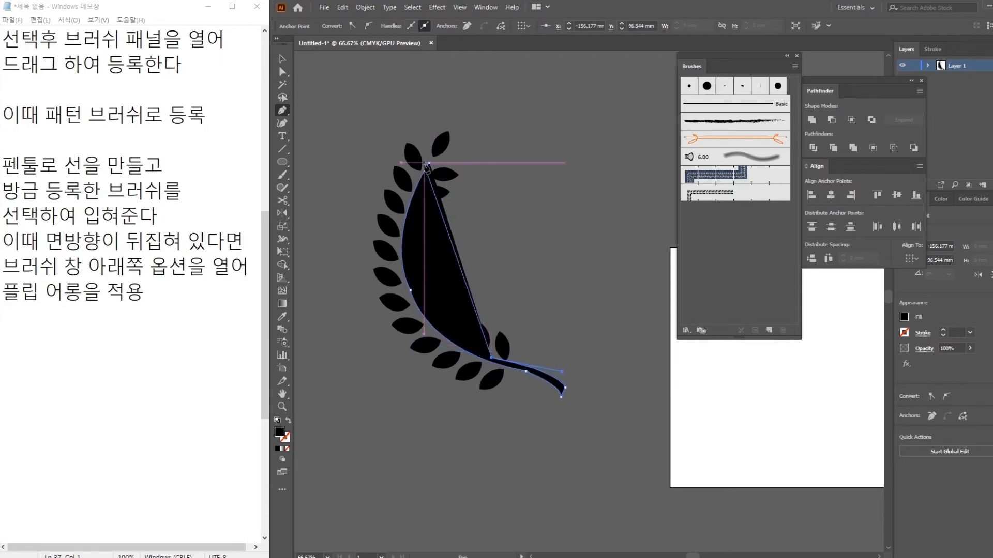
mouse_move(429, 164)
mouse_down()
mouse_move(485, 54)
mouse_move(465, 101)
mouse_move(503, 95)
mouse_move(501, 64)
mouse_move(509, 73)
mouse_up()
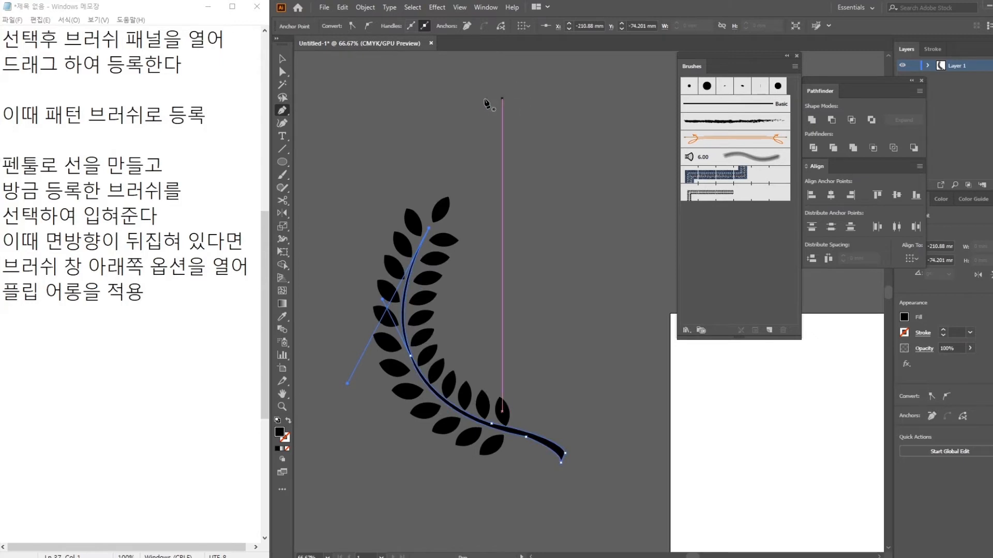
click(282, 59)
click(608, 352)
scroll(563, 304, down, 2)
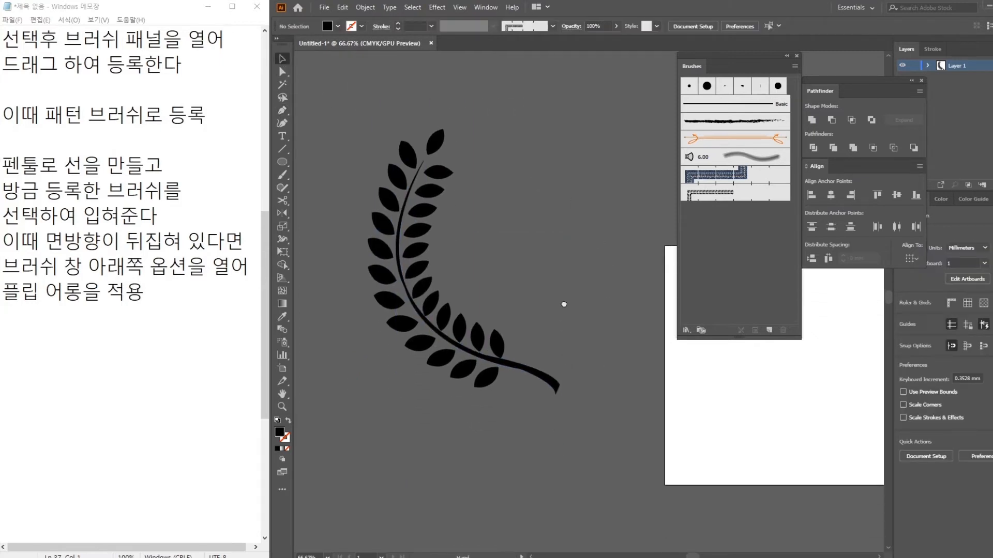
click(491, 362)
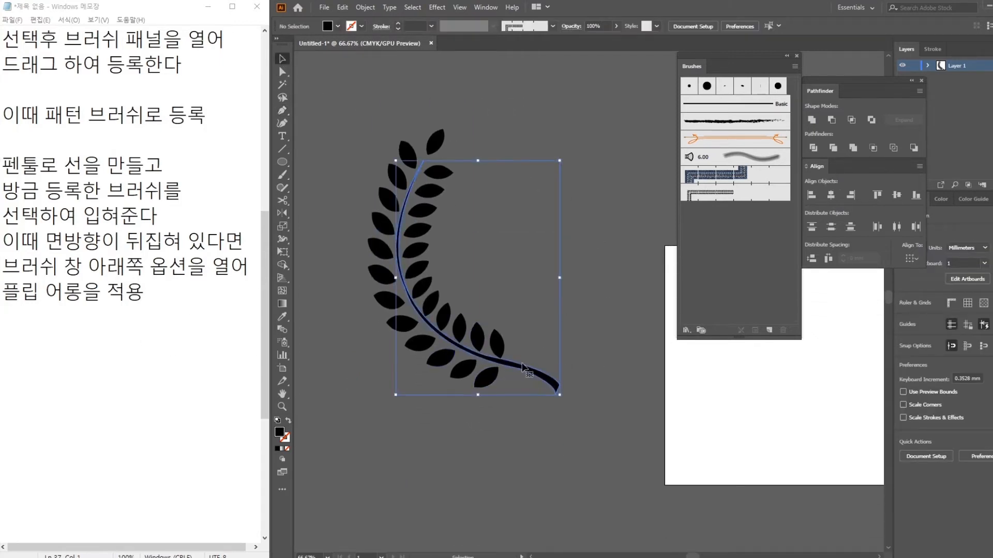
click(571, 324)
Step: Add the note "익스펜드 어피어런스를 통해 확정후 맨윗잎사귀를 배치해준다" on two lines below the existing text in Notepad
click(175, 310)
key(Return)
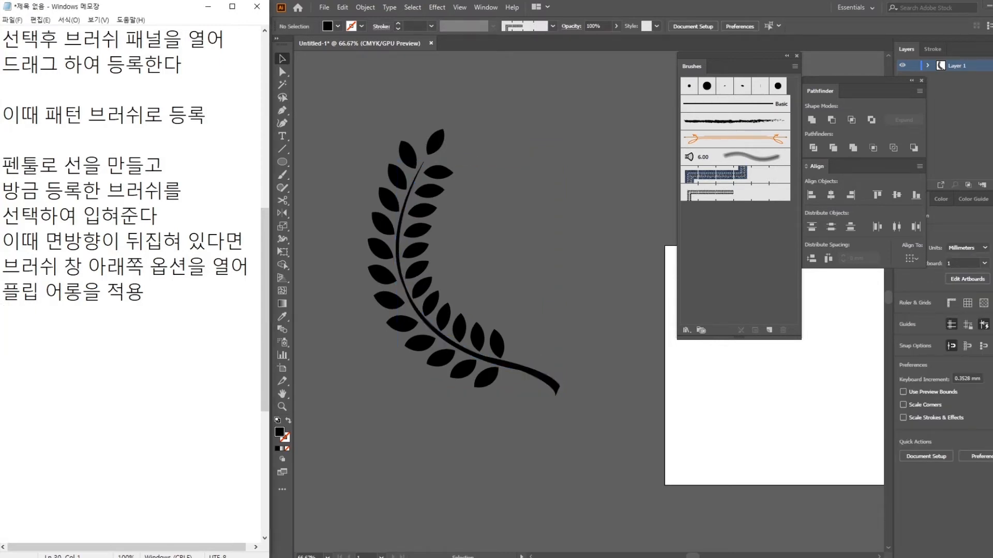
text(익스펜드 )
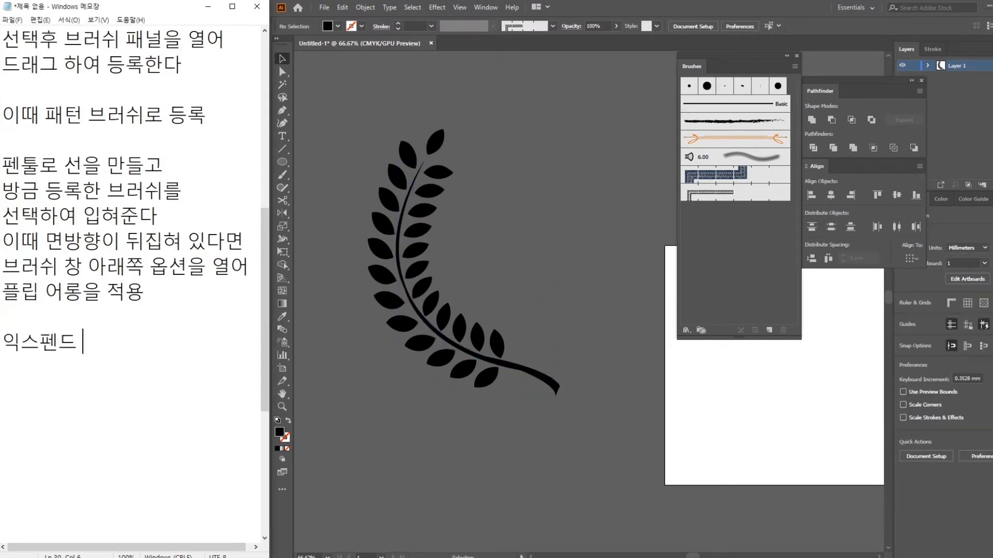
text(어피)
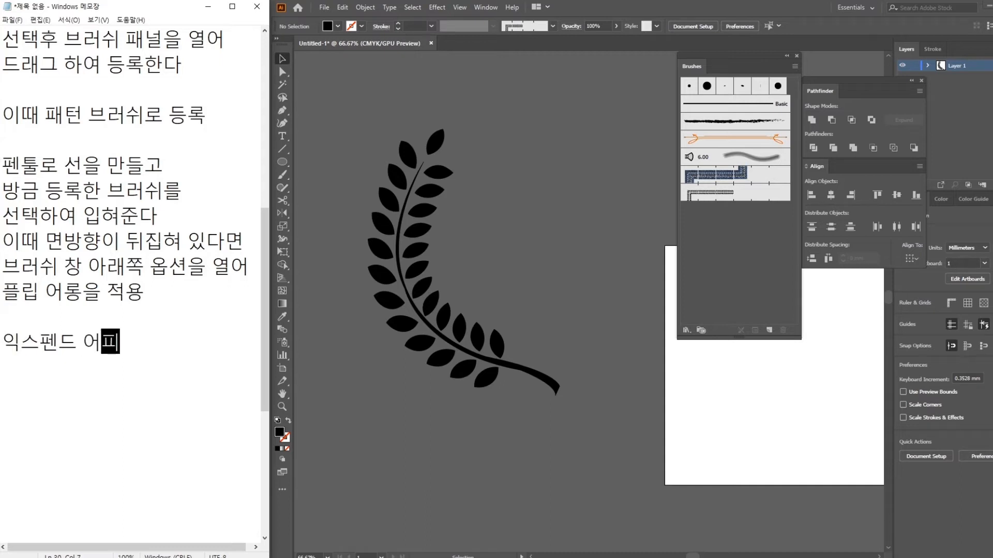
text(얼)
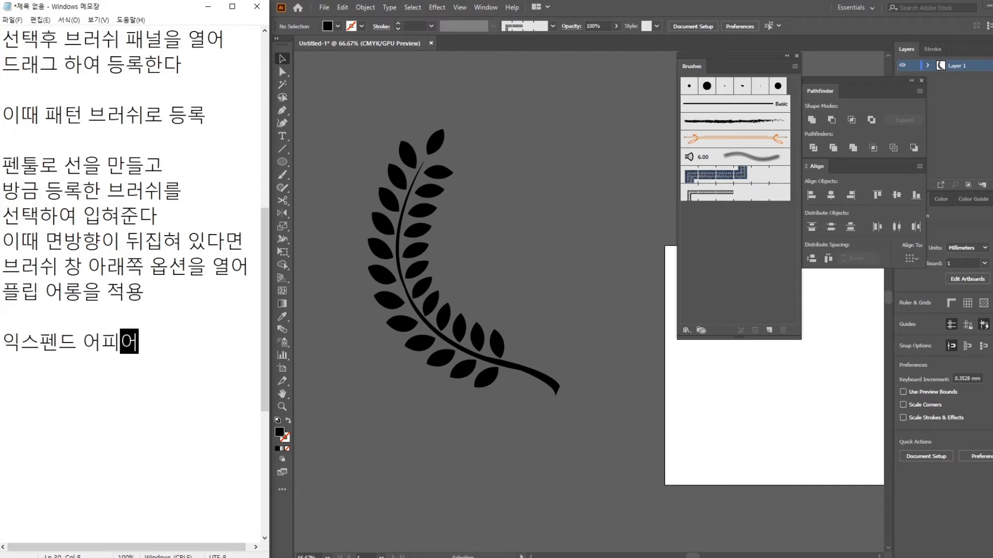
text(런ㅅ를 통해)
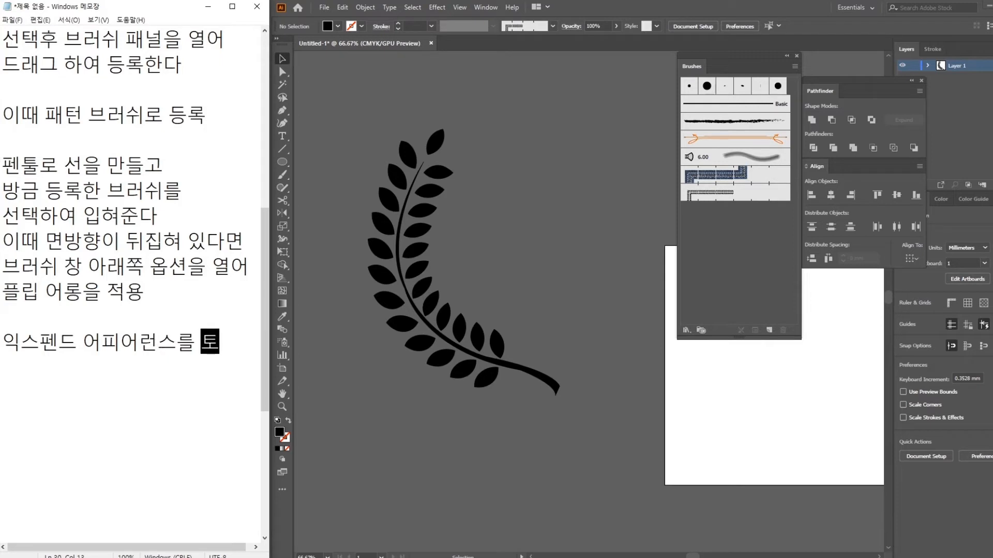
key(Return)
text(확정후 )
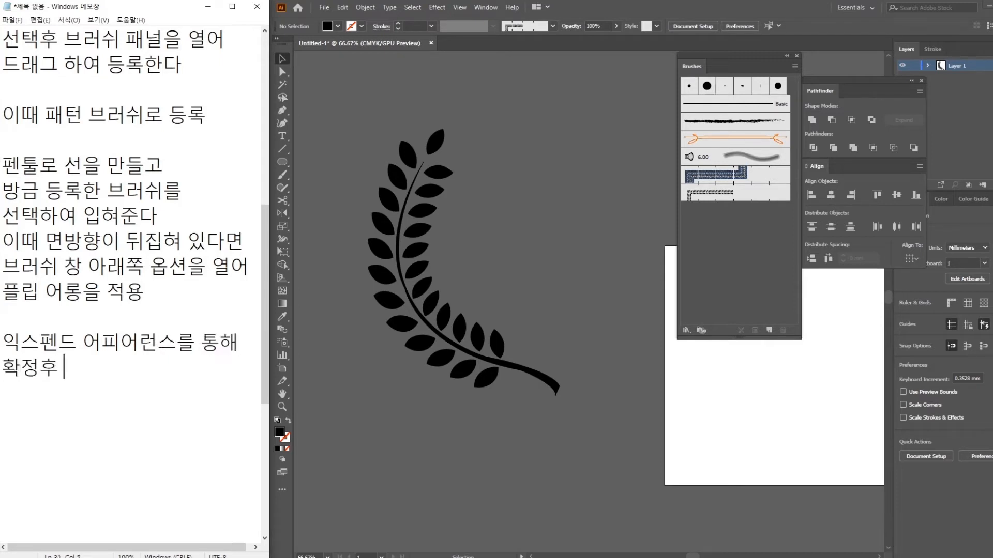
text(맨윗)
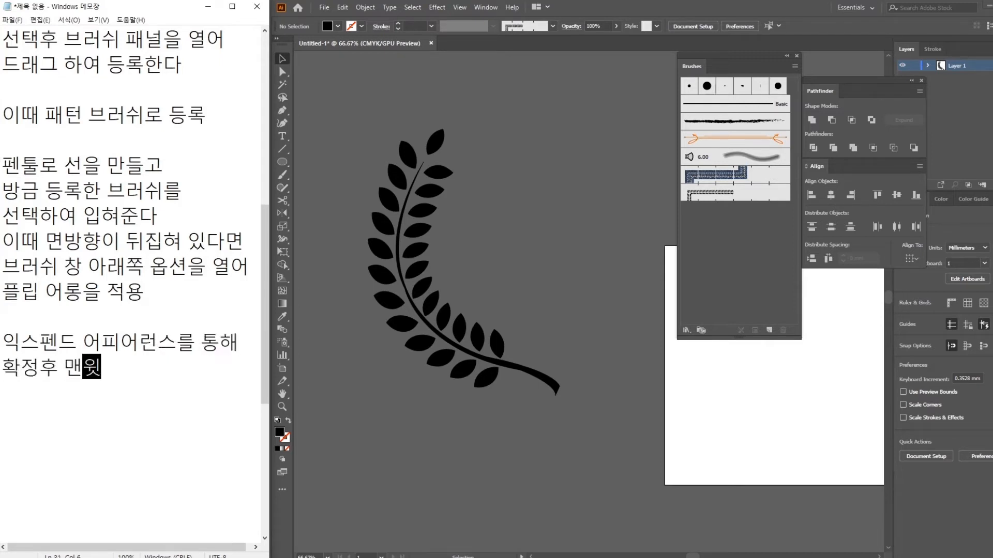
text(ㅇ잎사귀를 배)
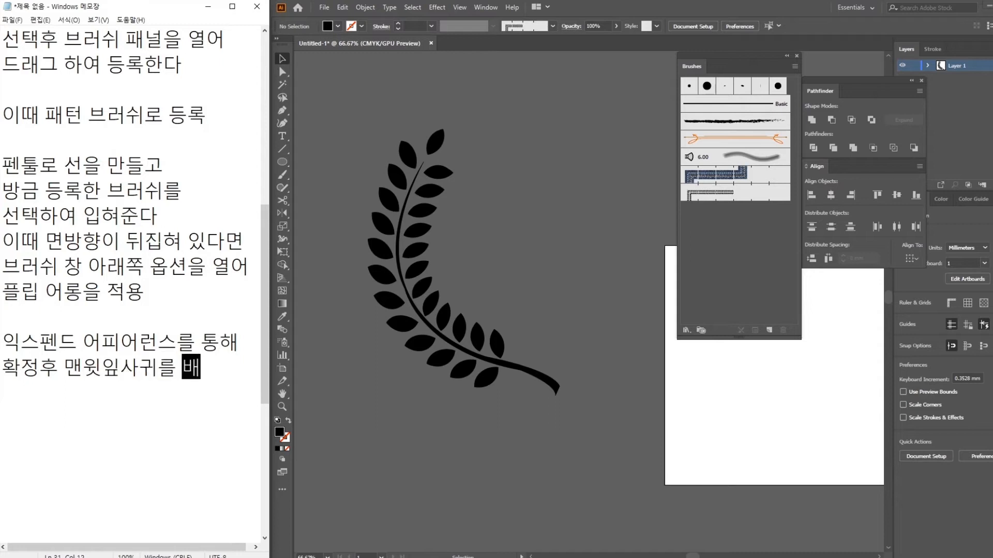
text(치햇준)
Step: Add the note line "안쪽에 펜툴로 줄기 모양을 만든다" and start a new line
key(Return)
text(안)
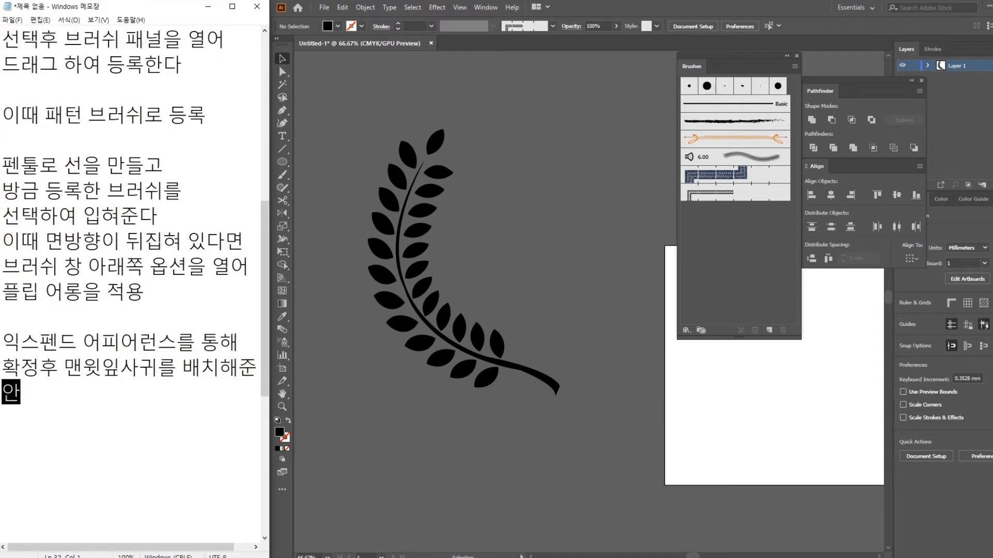
text(쪽에 펜툴로 줄기)
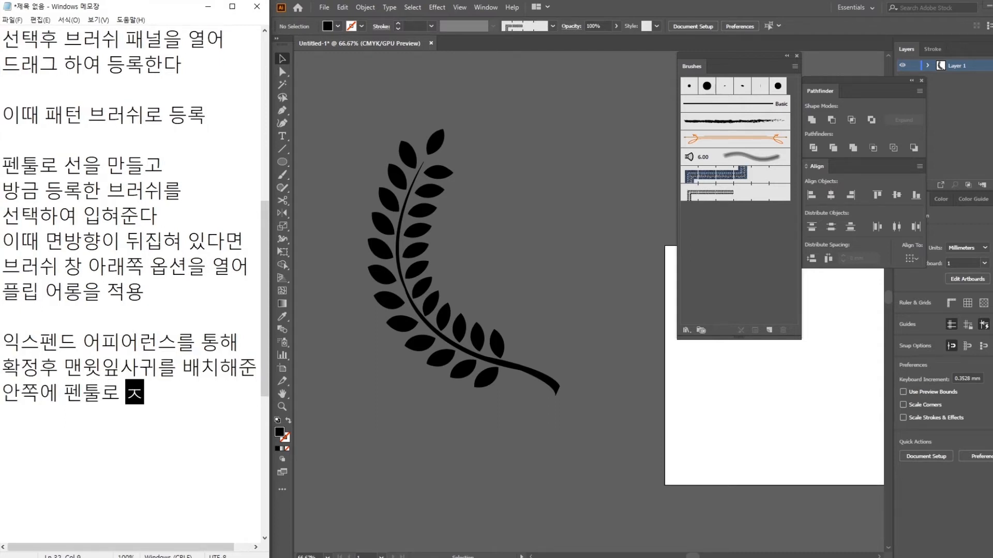
text( 모양을 만든다)
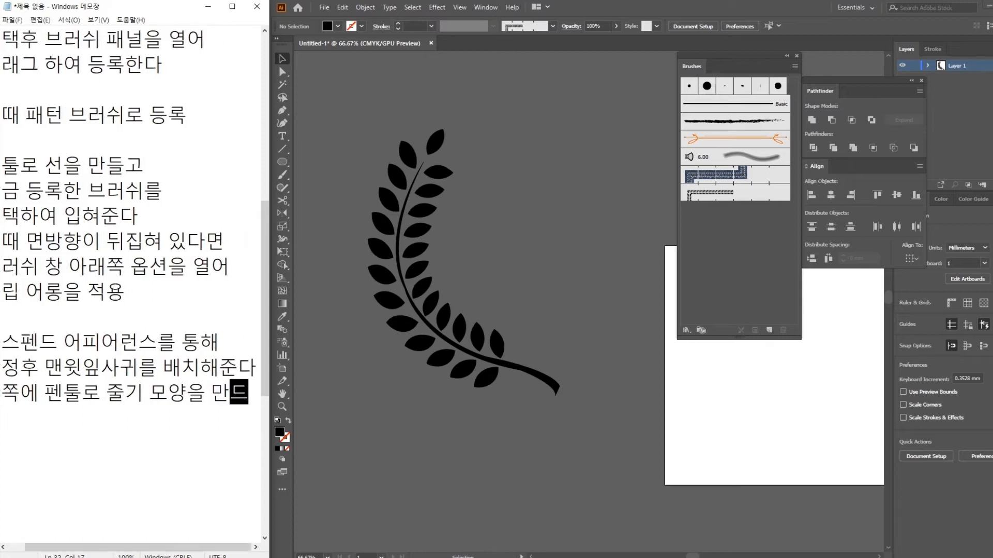
key(Return)
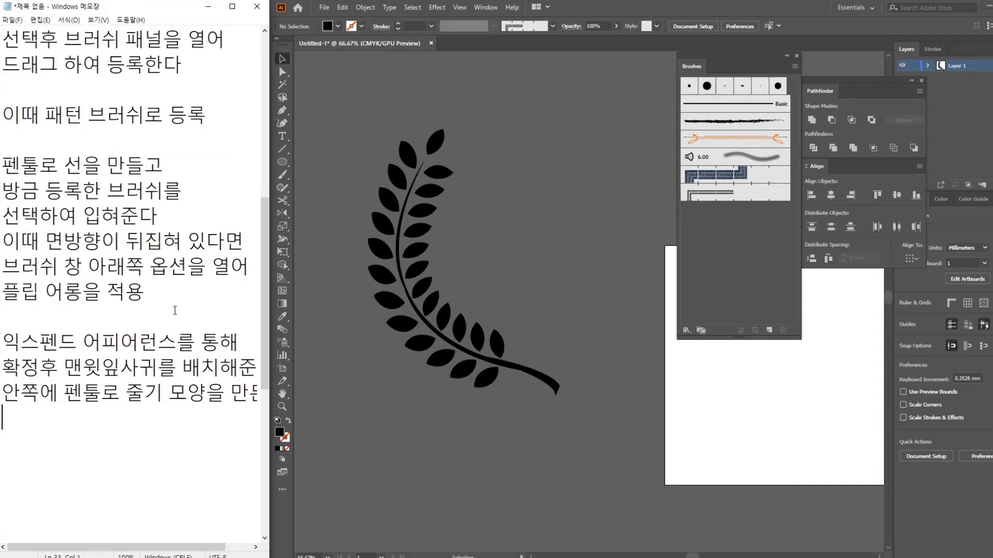
Step: Switch to Illustrator, select all the leaves together with the stem, and group them
click(749, 2)
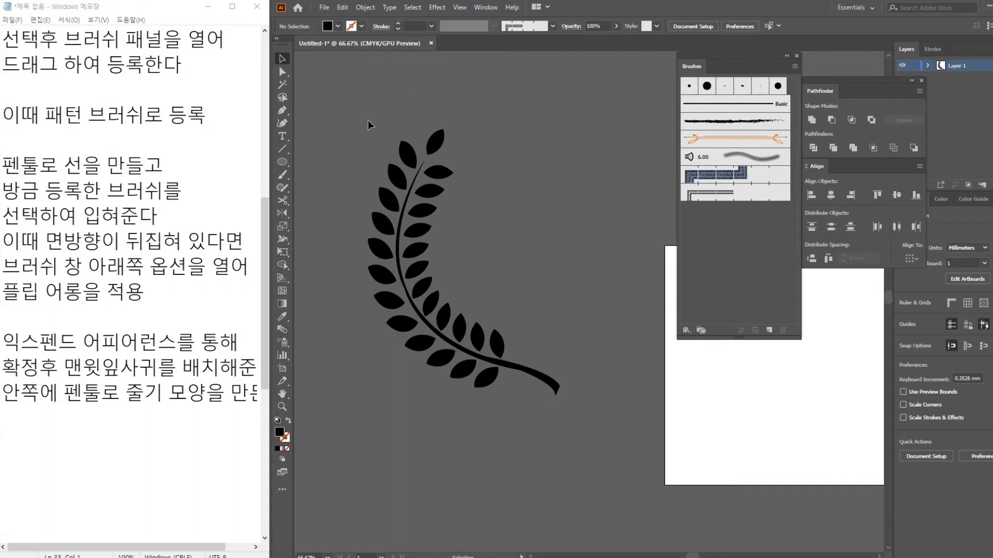
click(564, 371)
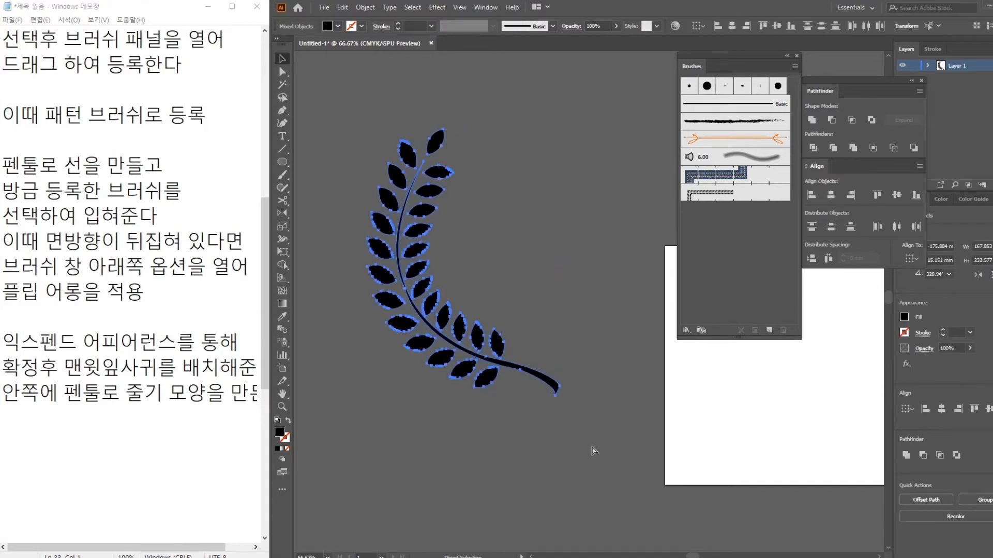
drag(618, 397, 585, 412)
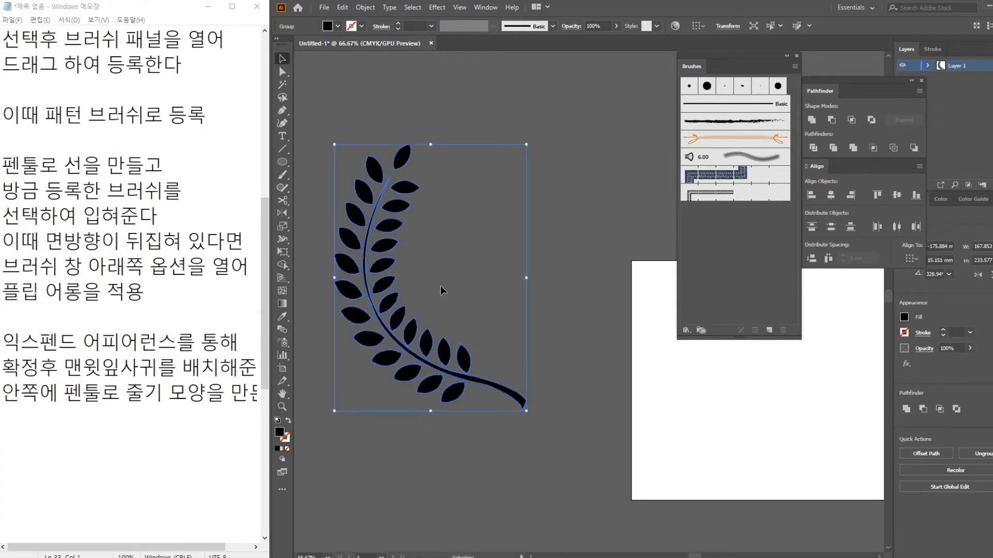
Step: Reflect a copy of the branch group across a vertical axis placed near the inner end of its stem
click(286, 213)
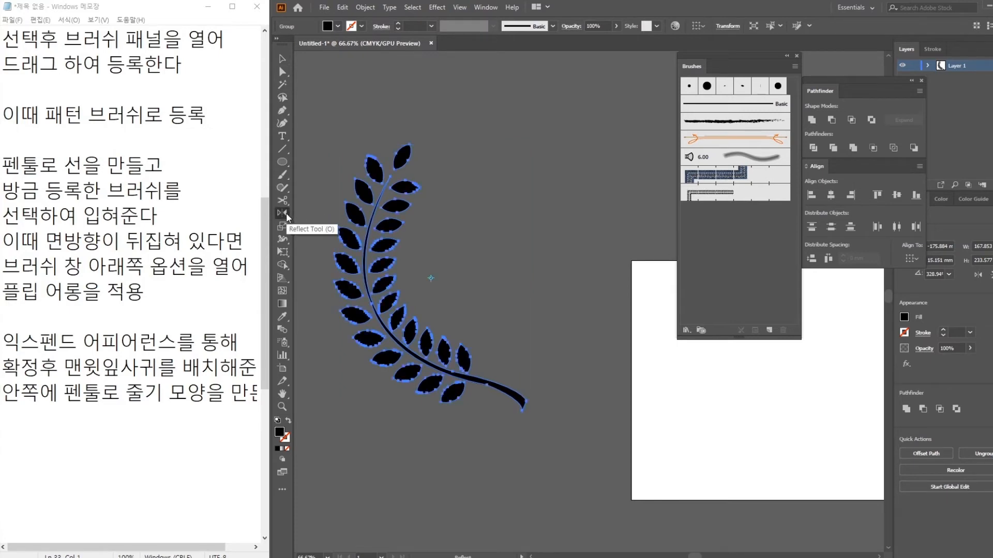
alt+click(510, 279)
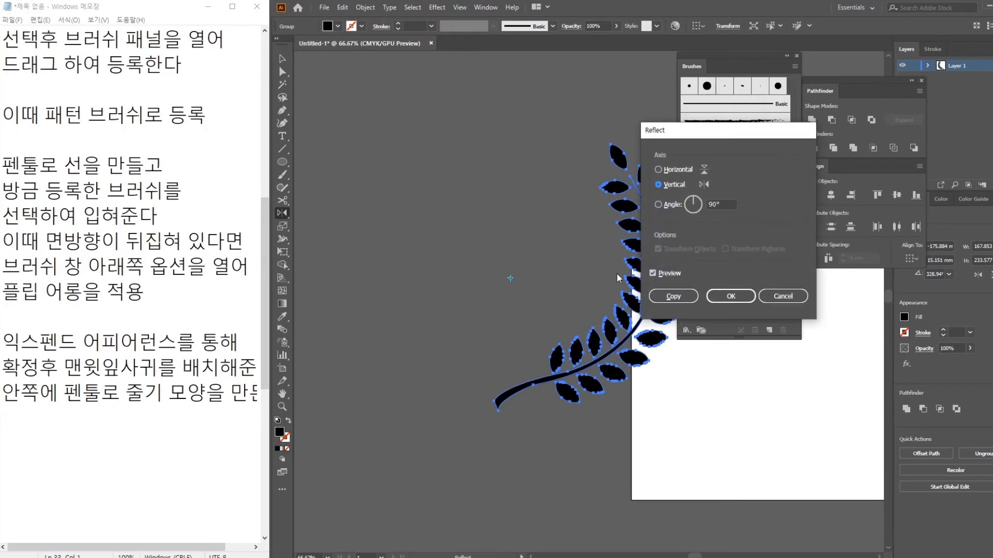
click(674, 300)
click(286, 60)
key(ctrl+minus)
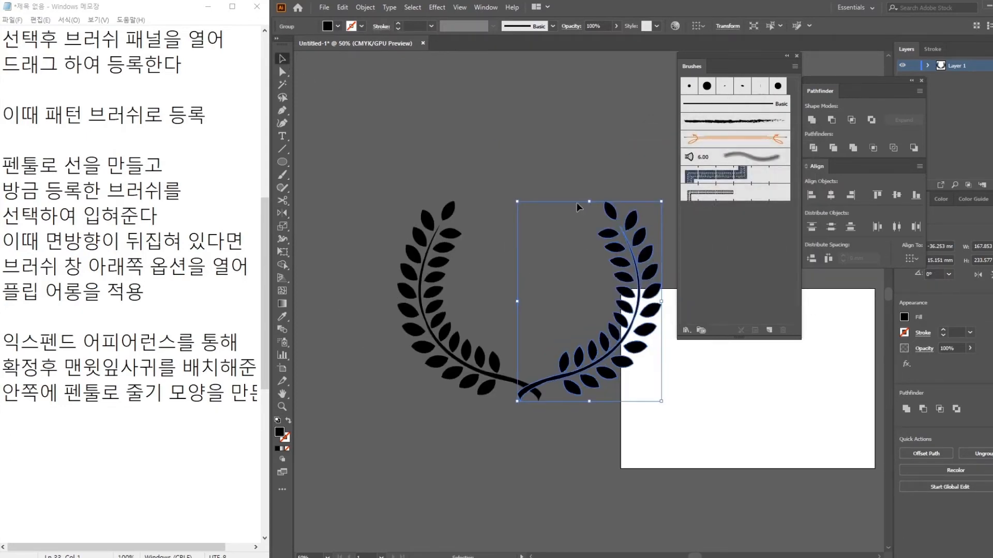
Step: Move the mirrored branch slightly toward the original so the two stem ends cross evenly, and deselect it
click(563, 198)
drag(619, 355, 601, 353)
click(355, 156)
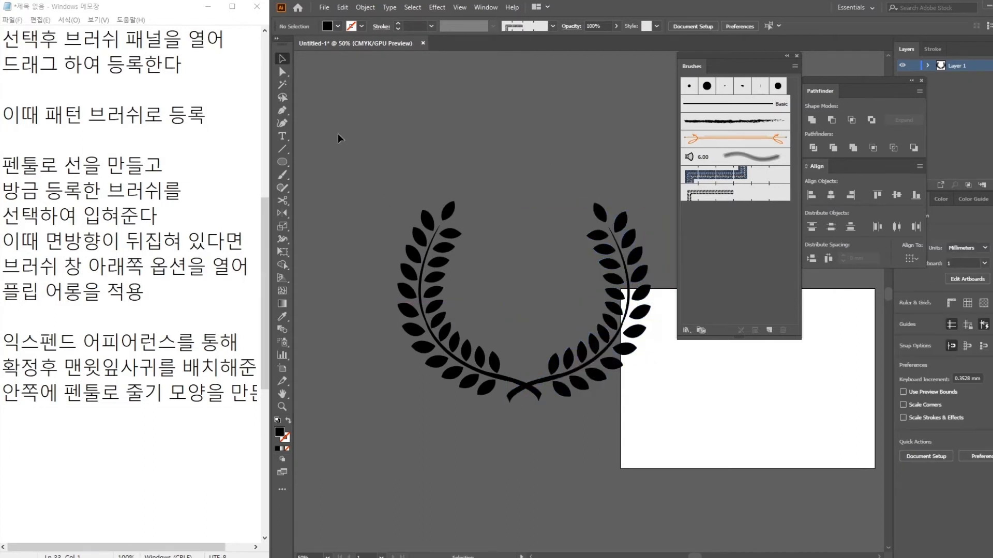
Step: Select both branches, close the Brushes panel, align the branches to their vertical centers, and deselect them
drag(473, 258, 650, 450)
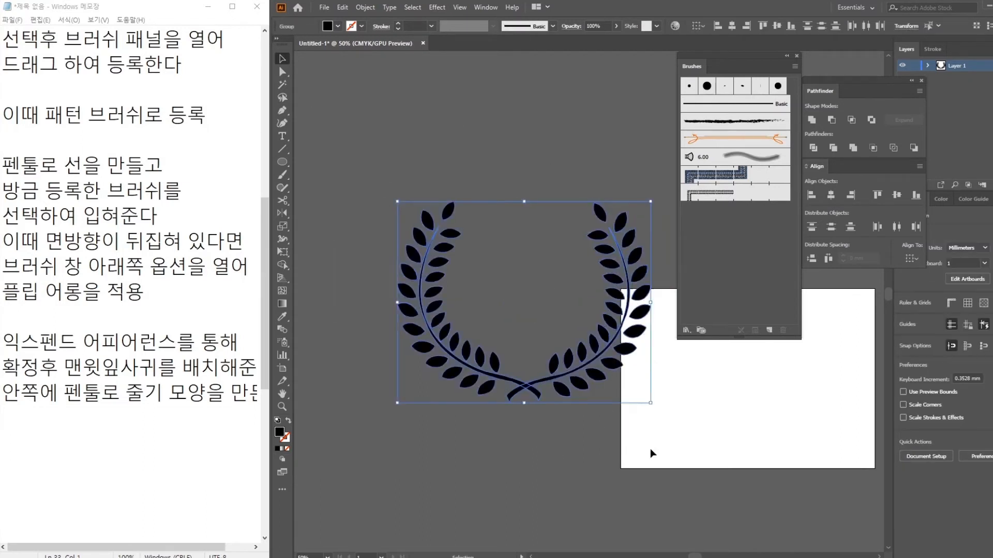
click(796, 56)
click(777, 26)
click(731, 158)
drag(714, 326, 737, 269)
Step: Add the notes "그룹후 리플렉트로 복제" and "배치후 정렬" on two lines in Notepad
click(203, 454)
text(그룹후 )
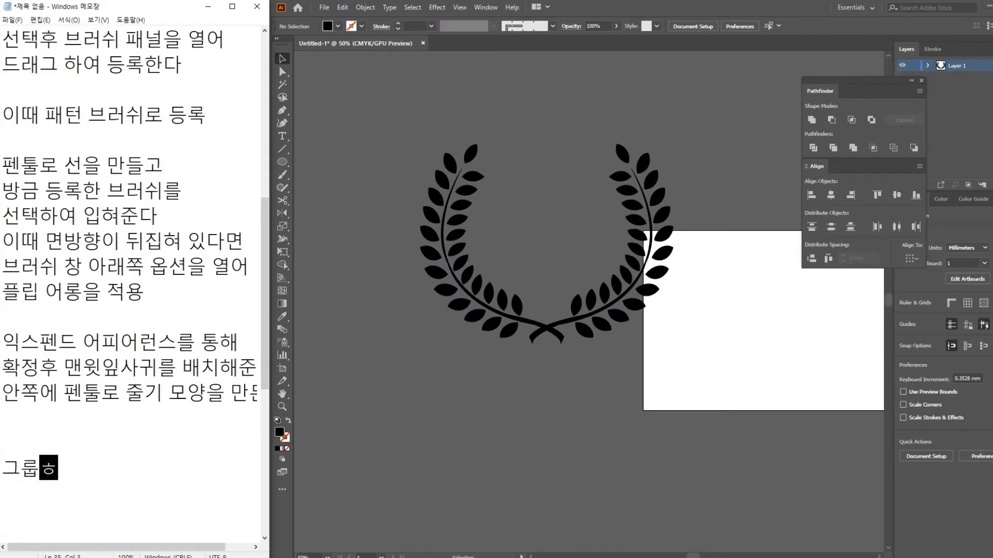
text(리)
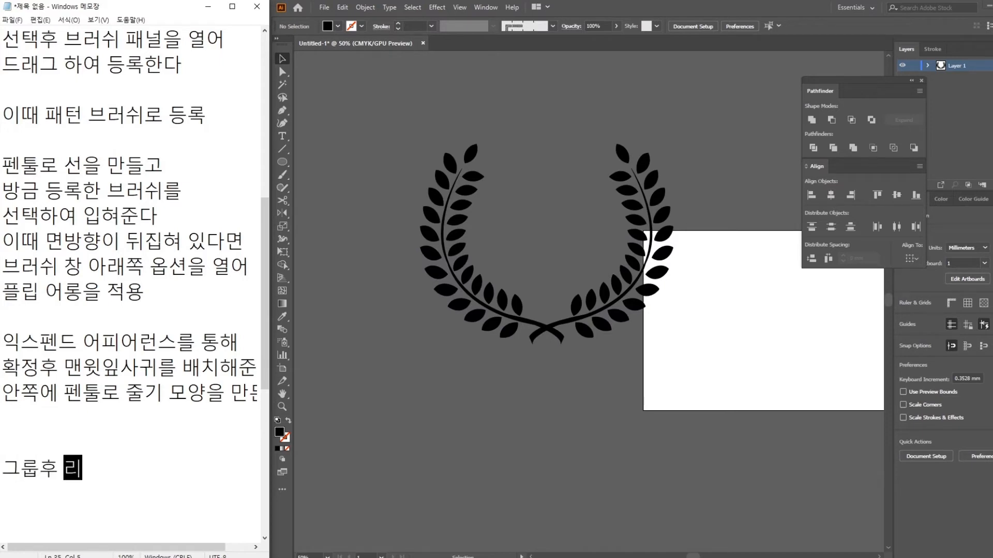
text(플ㄹ렉트)
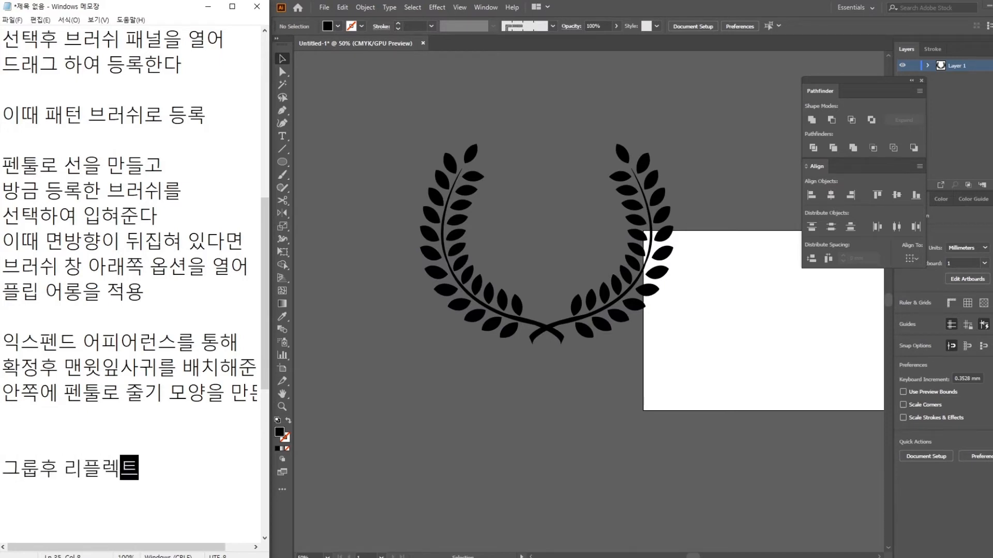
text(로 복ㅈ제 )
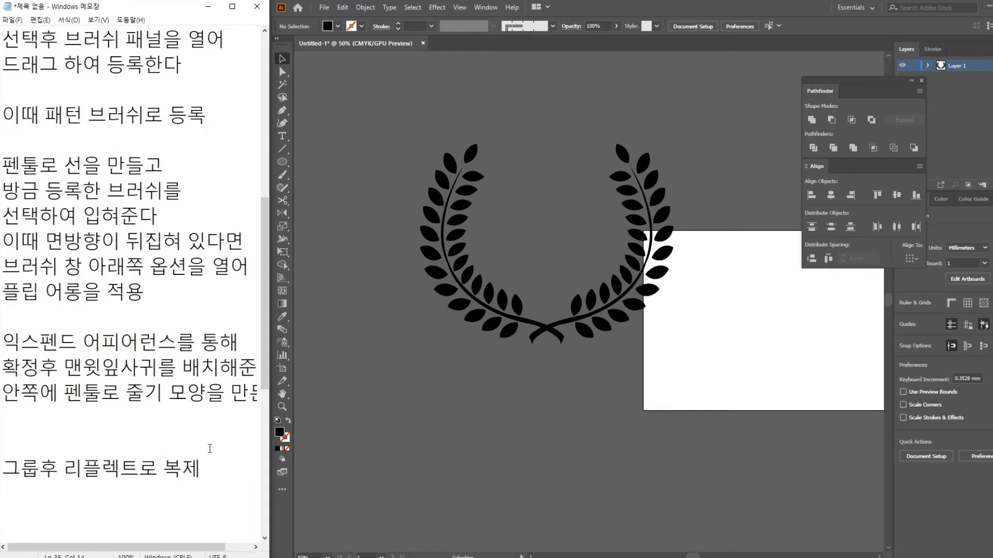
text(배치후 정렬)
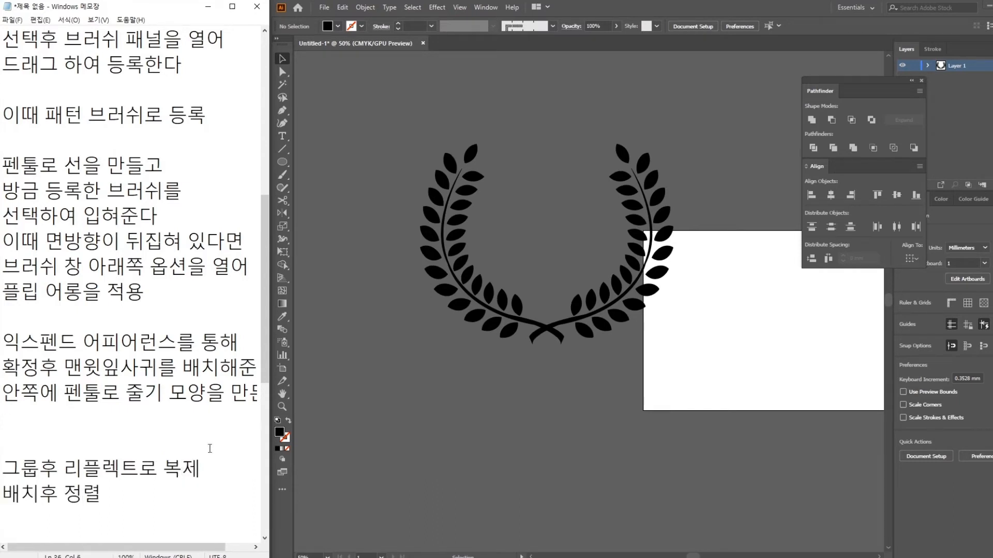
scroll(146, 354, down, 6)
scroll(133, 355, up, 2)
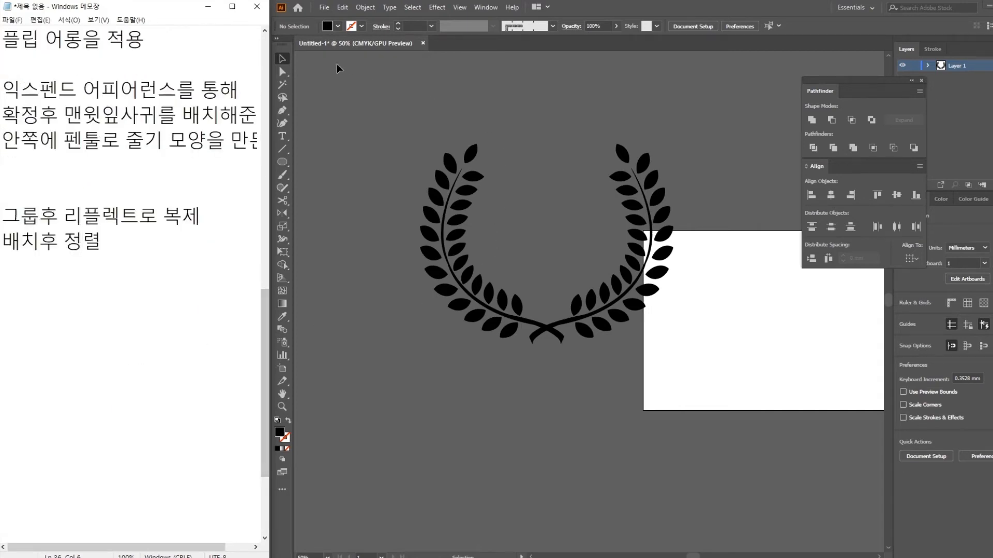
Step: Select the whole wreath in Illustrator, scale it down proportionally, place it in the middle of the artboard, and deselect it
click(310, 63)
drag(692, 381, 693, 381)
drag(674, 381, 532, 367)
drag(532, 332, 450, 265)
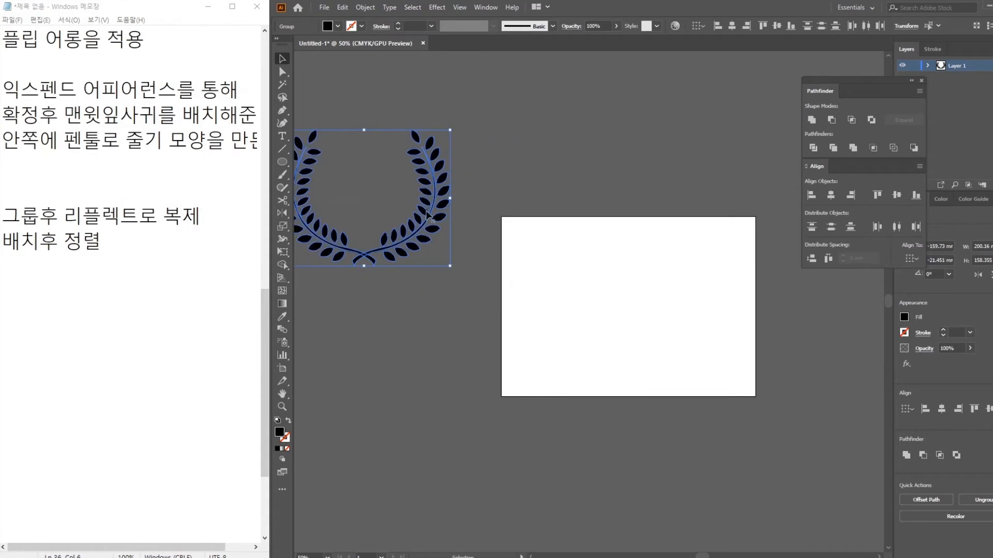
drag(440, 227, 719, 326)
click(811, 412)
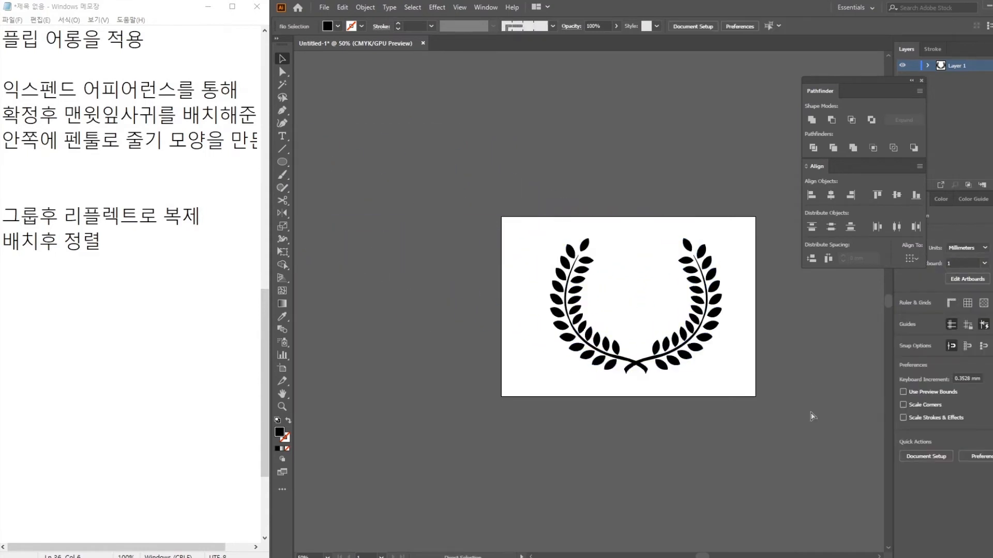
Step: Start a half-crown shape inside the wreath with the Pen tool, curving the outer edge down and adding a straight horizontal base
key(ctrl+plus)
key(ctrl+plus)
key(ctrl+plus)
drag(694, 338, 561, 357)
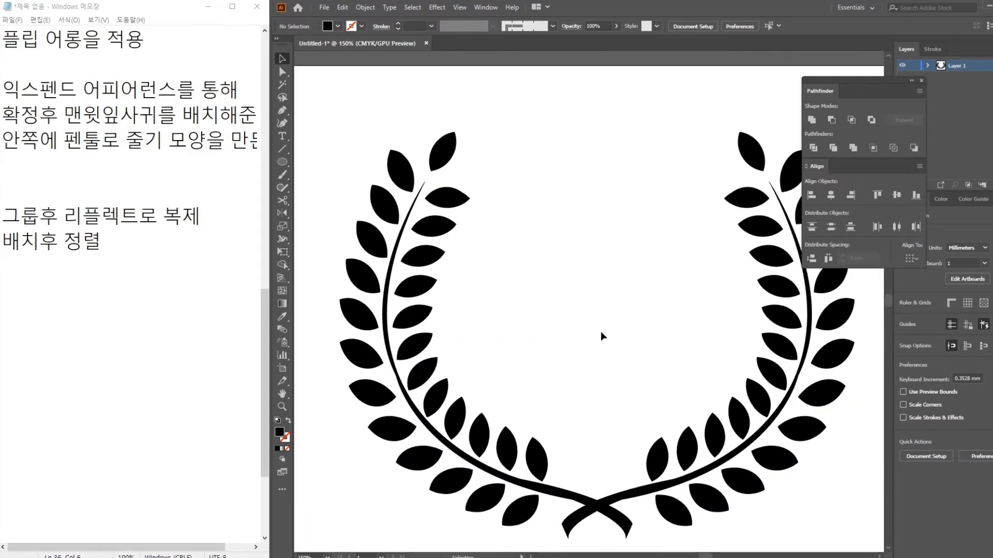
click(282, 110)
drag(628, 240, 594, 230)
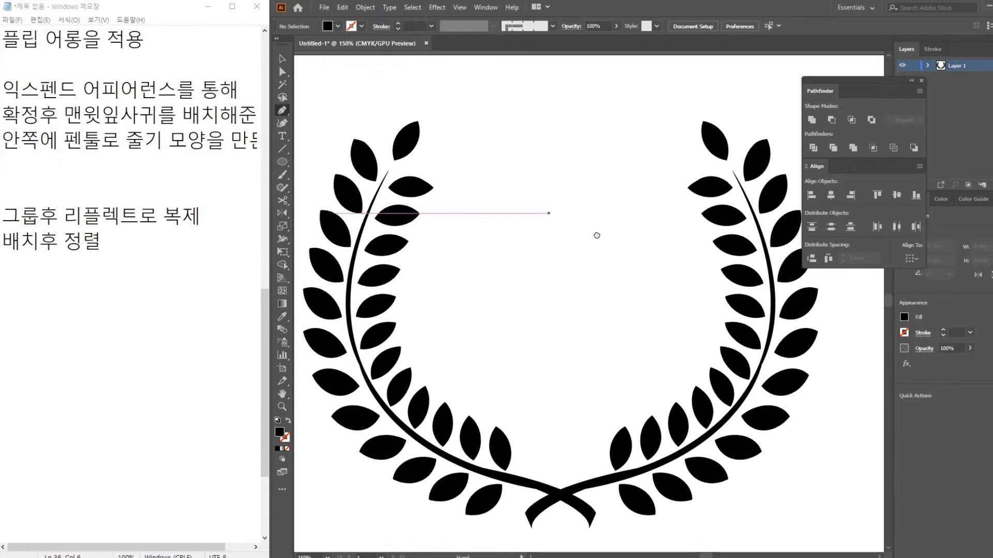
drag(479, 197, 505, 218)
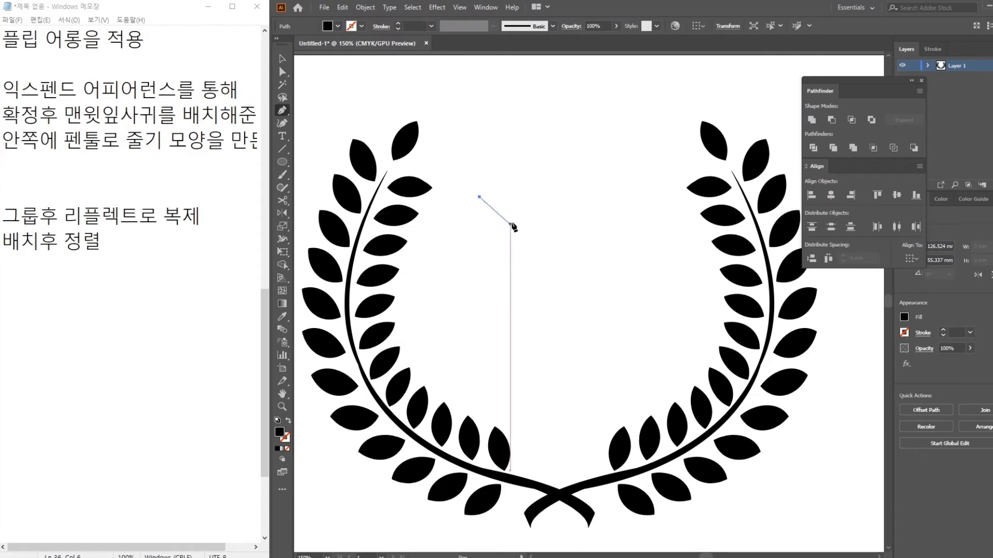
drag(501, 280, 522, 316)
click(519, 269)
click(569, 268)
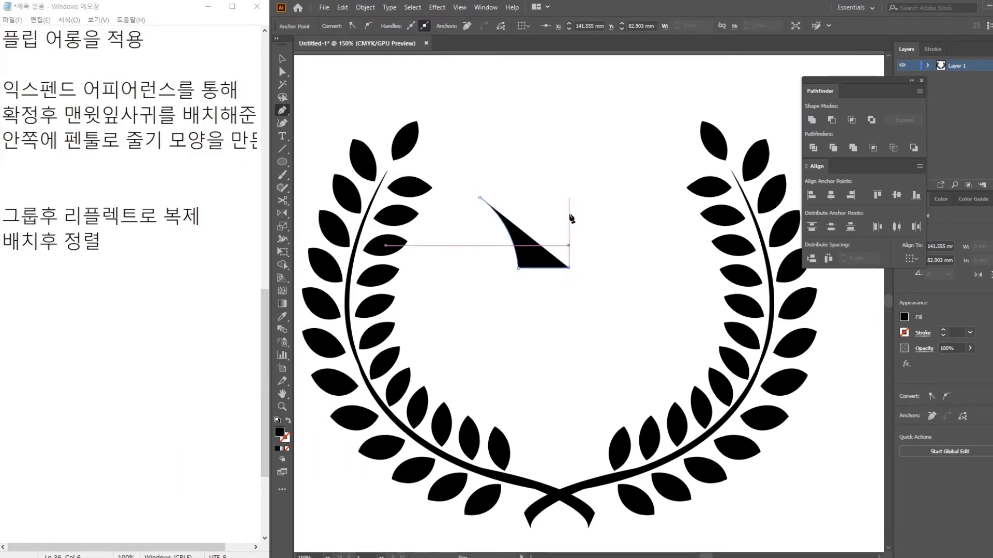
Step: Continue the half-crown with the Pen tool: a vertical centre edge to a pointed peak, a curled tip beside it, and a concave arc below
click(568, 166)
mouse_move(562, 187)
mouse_down()
mouse_move(564, 200)
mouse_move(562, 188)
mouse_up()
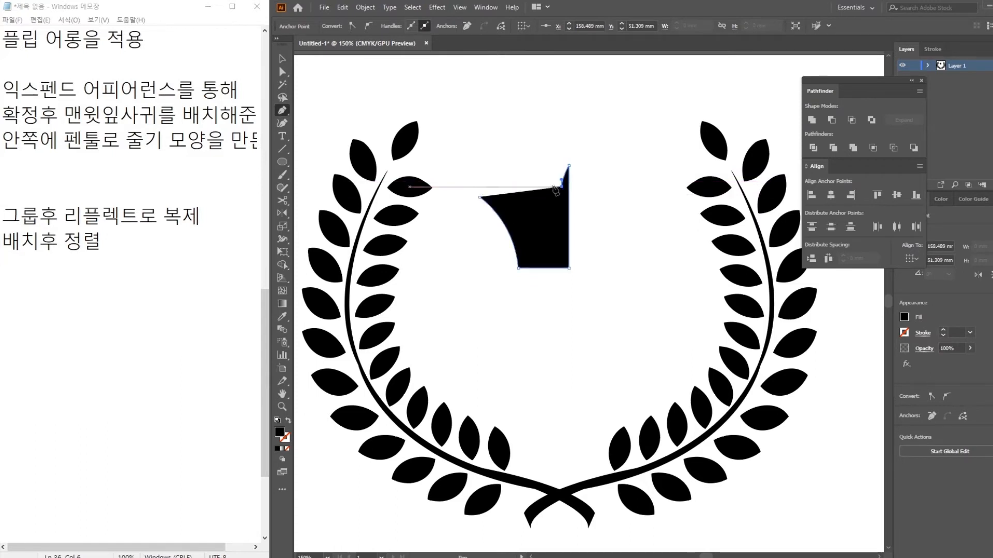
drag(543, 186, 532, 197)
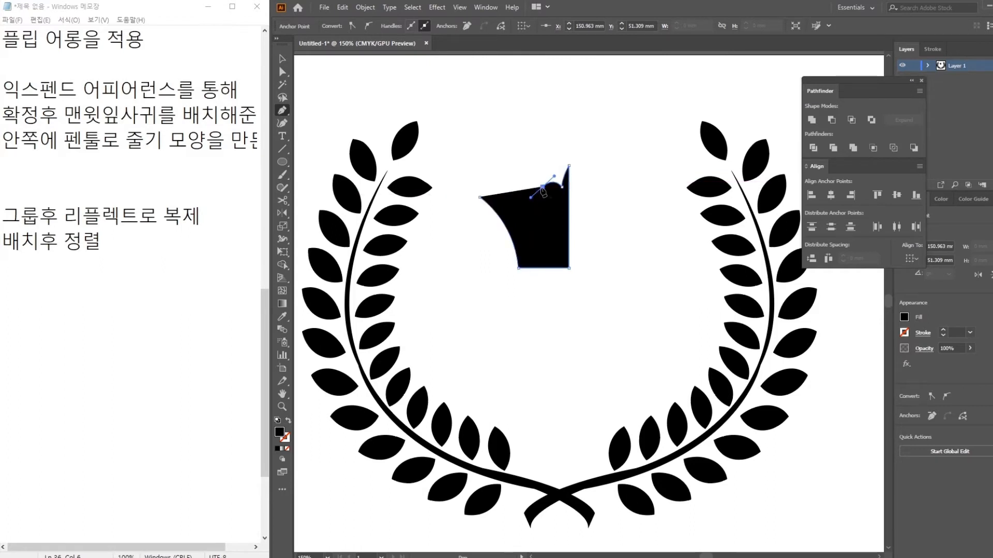
drag(542, 231, 506, 256)
key(ctrl+z)
drag(561, 211, 519, 202)
click(561, 211)
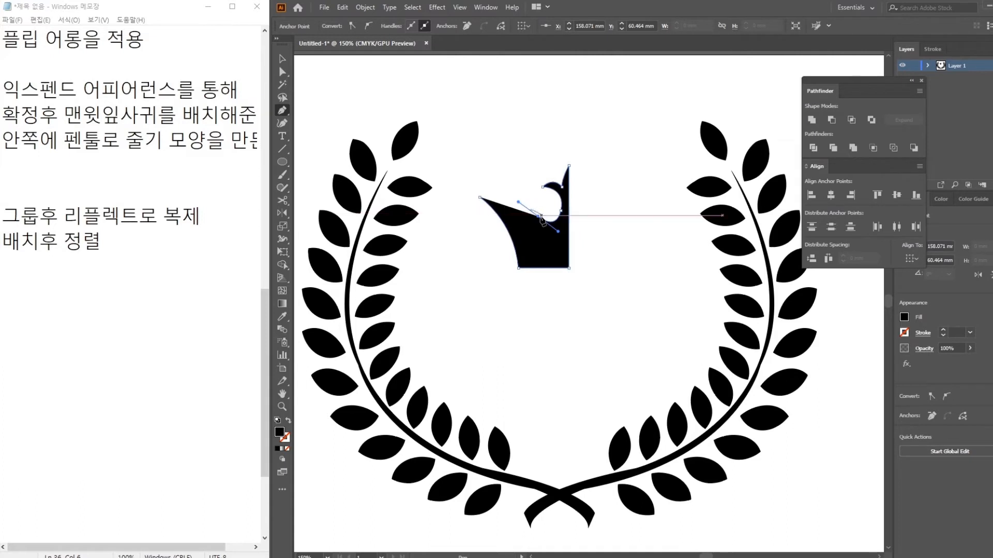
Step: Add a second concave arc and another curled tip, and close the half-crown path at its outer tip with curved segments
click(539, 217)
drag(516, 216, 501, 197)
click(516, 216)
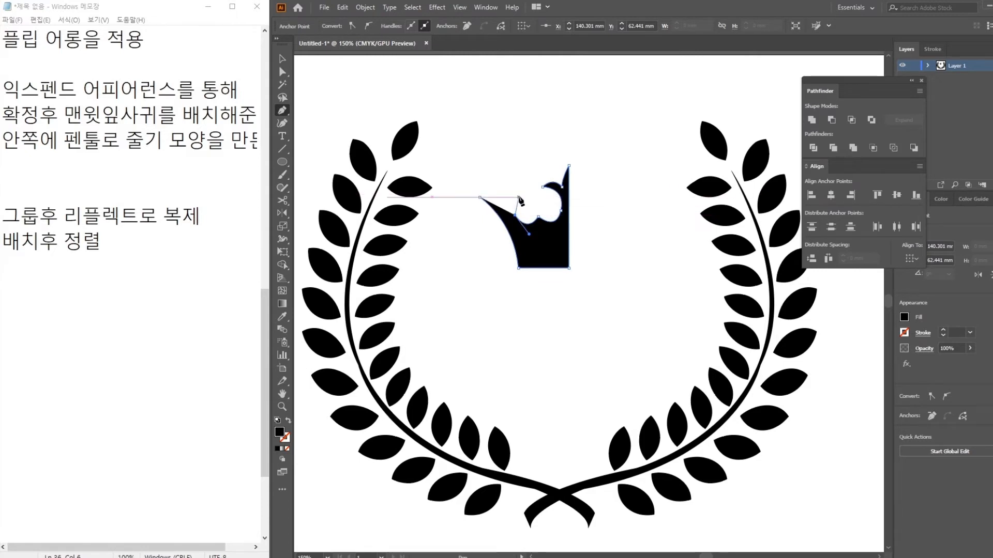
mouse_move(516, 197)
mouse_down()
mouse_move(534, 199)
mouse_move(532, 191)
mouse_up()
key(ctrl+z)
click(520, 197)
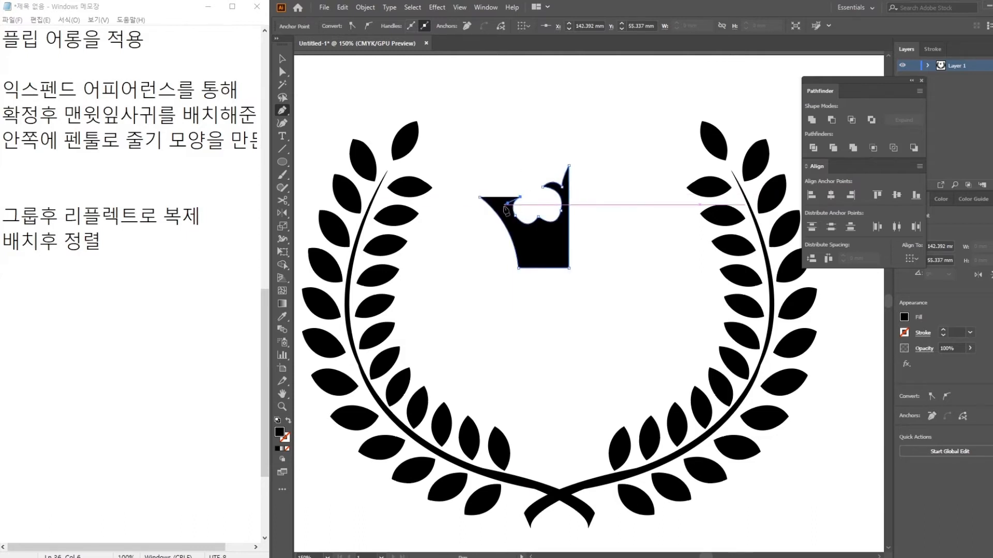
drag(504, 207, 499, 213)
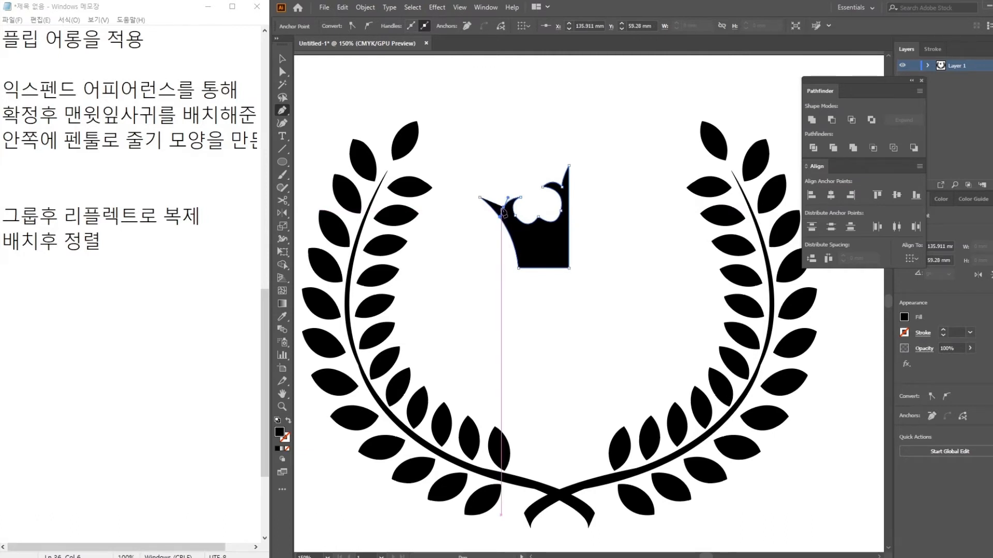
click(480, 197)
drag(480, 197, 457, 193)
Step: Raise the two base anchor points of the half-crown with Direct Selection and move the outer base corner inward to shorten the shape
click(284, 58)
click(742, 307)
click(485, 275)
click(533, 257)
click(283, 72)
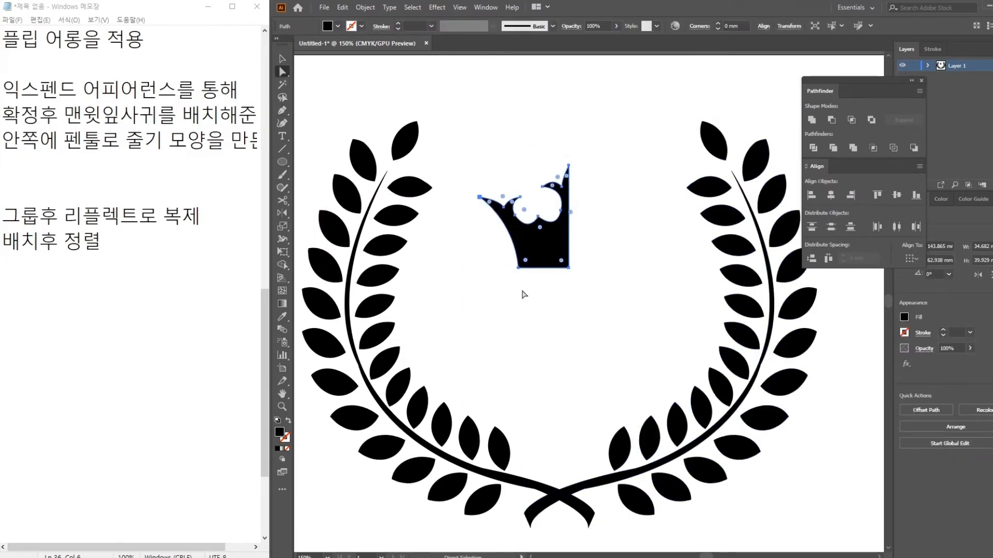
click(518, 267)
click(517, 279)
click(517, 268)
shift+click(568, 266)
drag(568, 267, 510, 243)
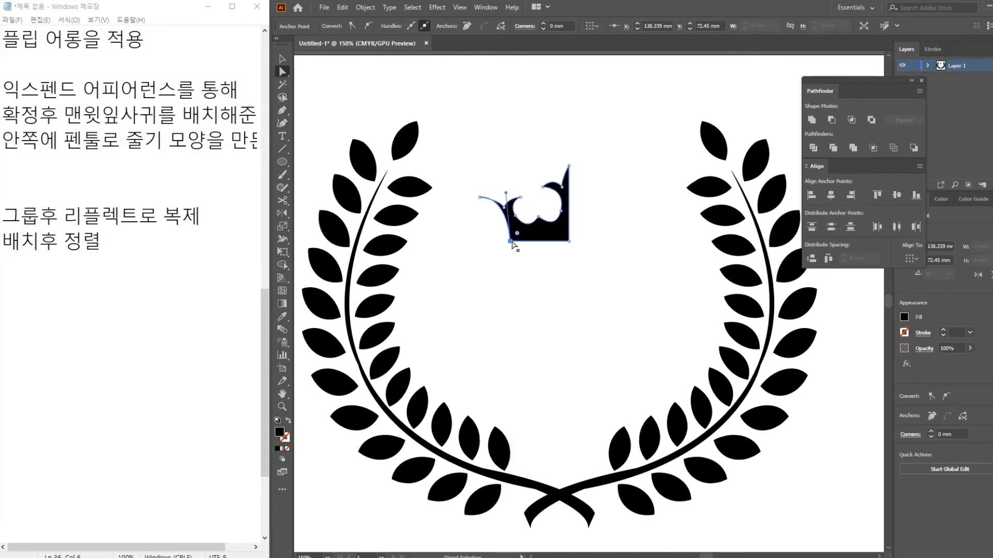
Step: Refine the outer prong of the half-crown by nudging its tip, bending its handle upward, and moving the outer base corner slightly outward
drag(480, 197, 486, 199)
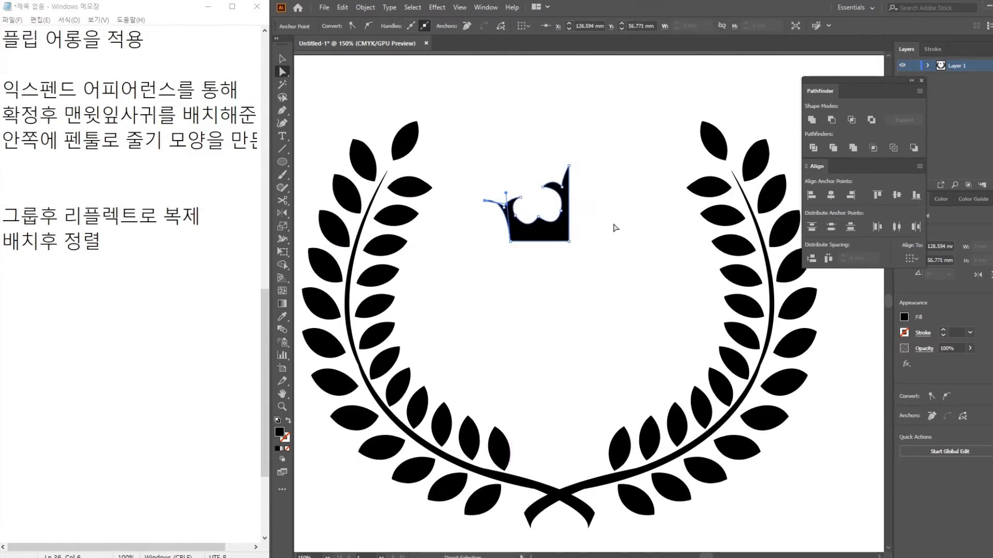
key(ctrl+plus)
key(ctrl+plus)
key(ctrl+plus)
key(ctrl+plus)
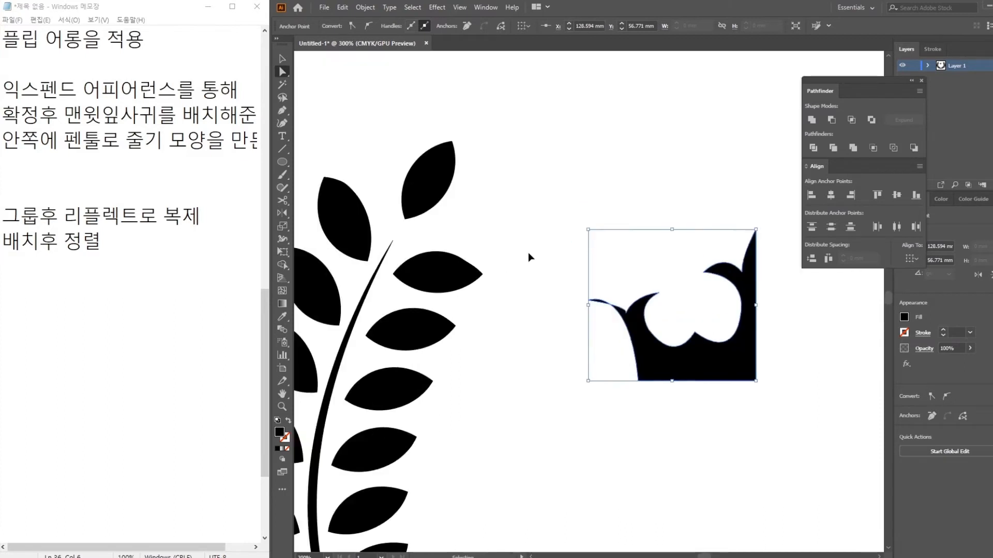
key(space)
drag(682, 277, 584, 198)
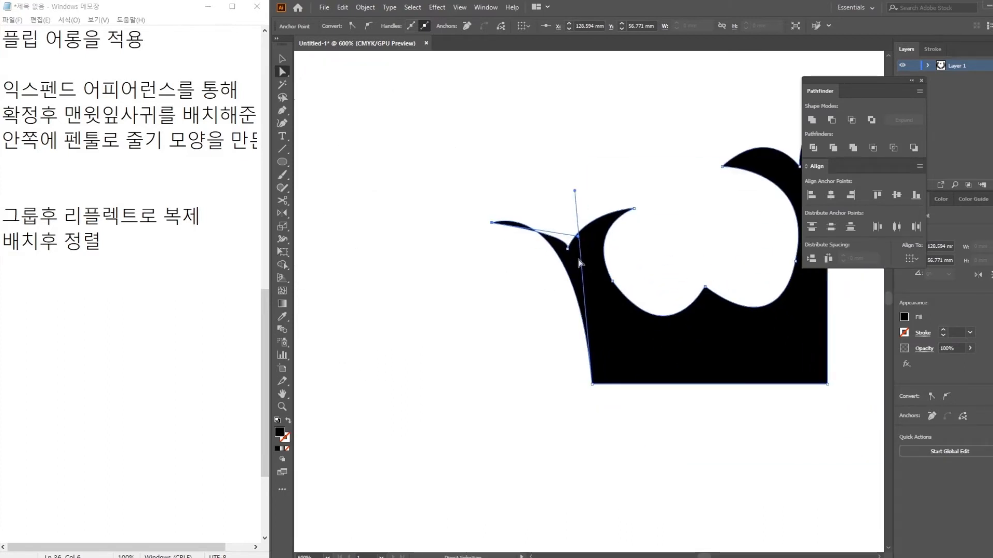
click(568, 248)
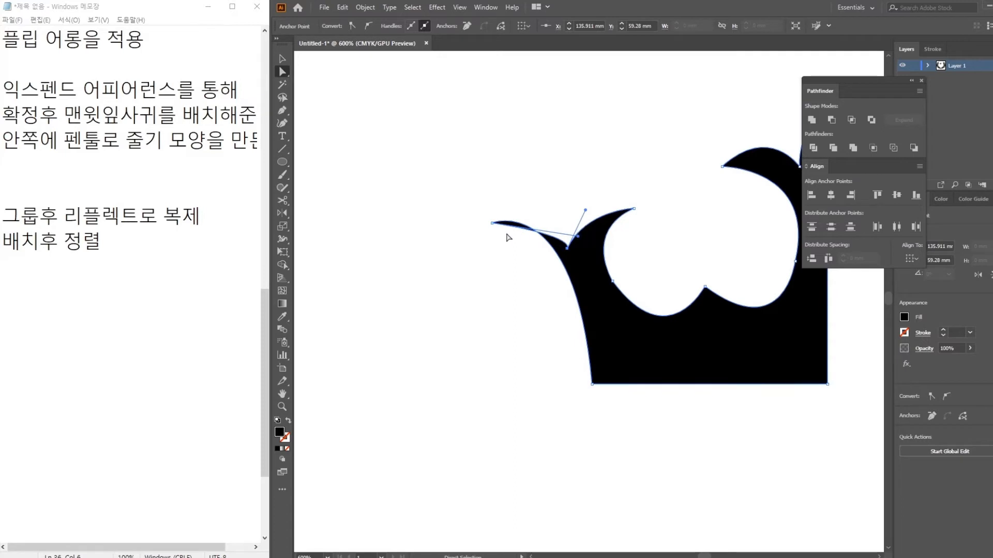
click(493, 224)
drag(578, 235, 553, 203)
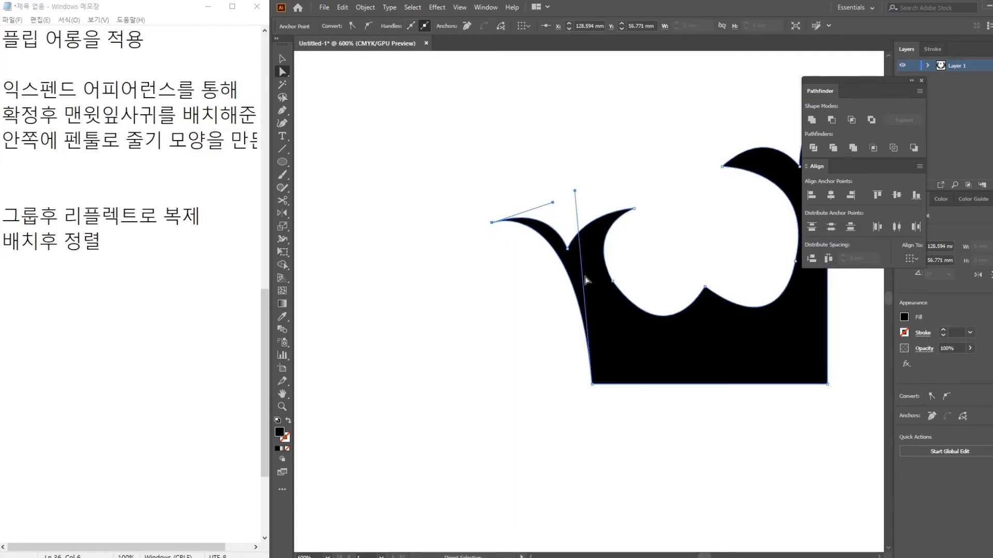
click(593, 384)
drag(593, 384, 577, 383)
Step: Reflect a copy of the half-crown across its straight vertical centre edge to complete the crown
drag(711, 441, 534, 420)
key(ctrl+minus)
key(ctrl+minus)
key(ctrl+minus)
drag(727, 449, 670, 446)
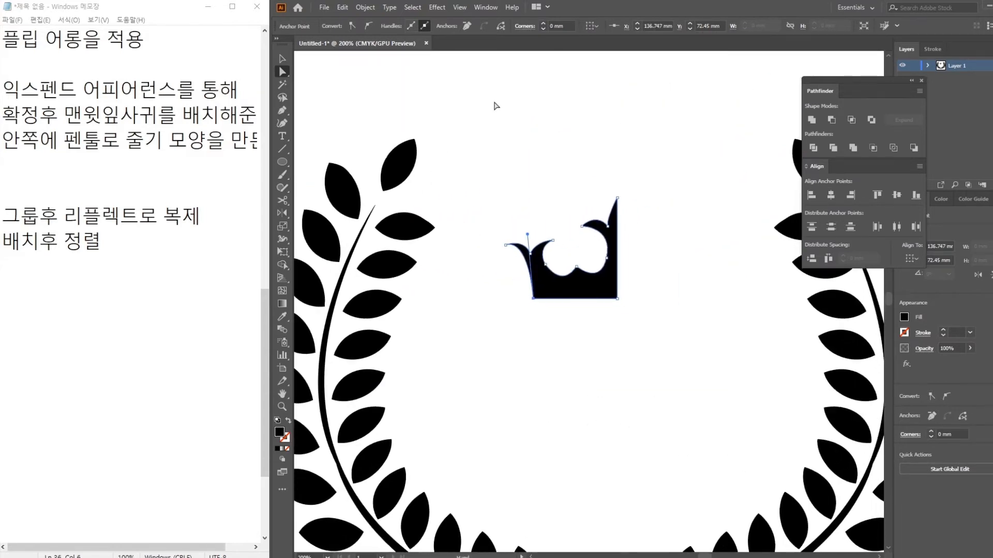
key(v)
click(549, 111)
click(587, 289)
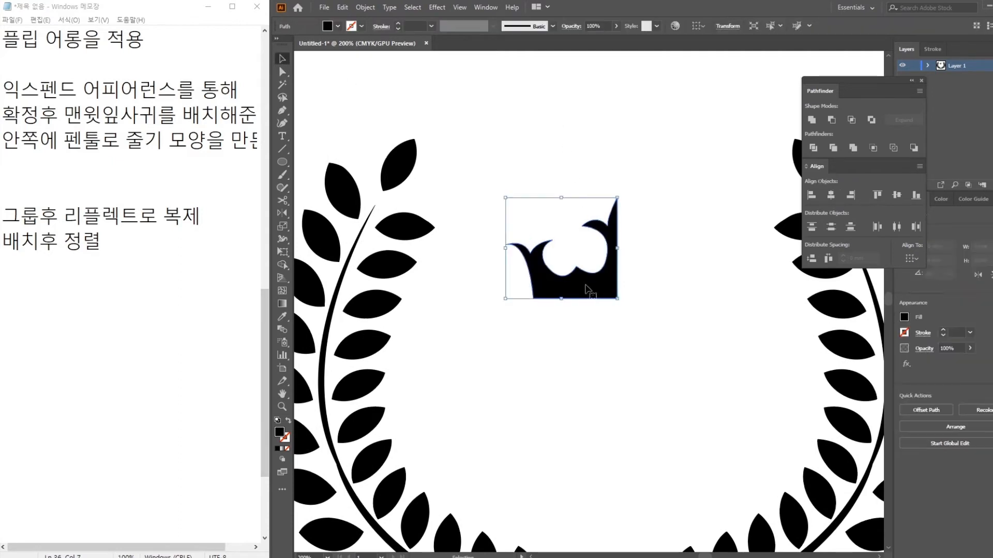
click(282, 213)
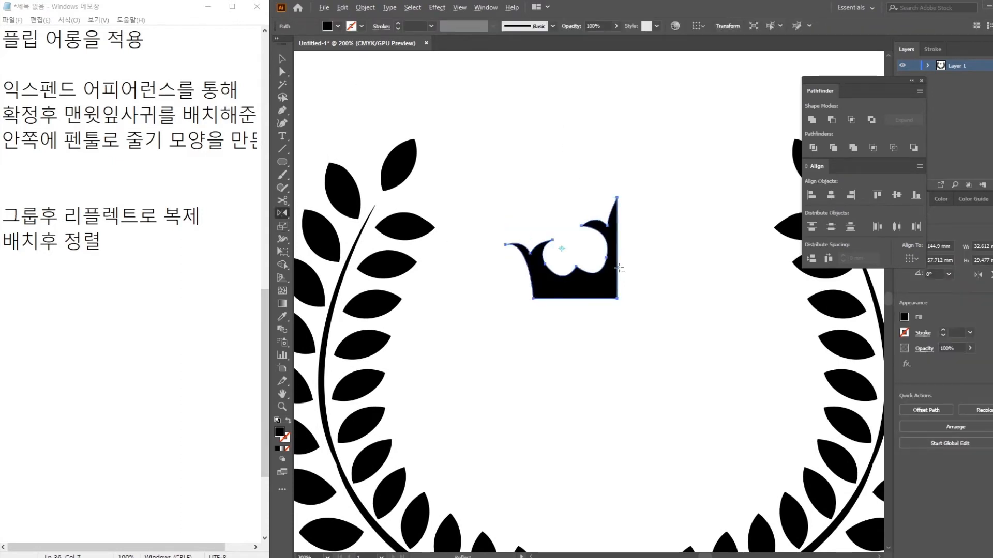
alt+click(618, 268)
click(673, 294)
Step: Select both crown halves, unite them into one shape with Pathfinder, and deselect it
click(282, 59)
click(572, 157)
drag(573, 158, 685, 381)
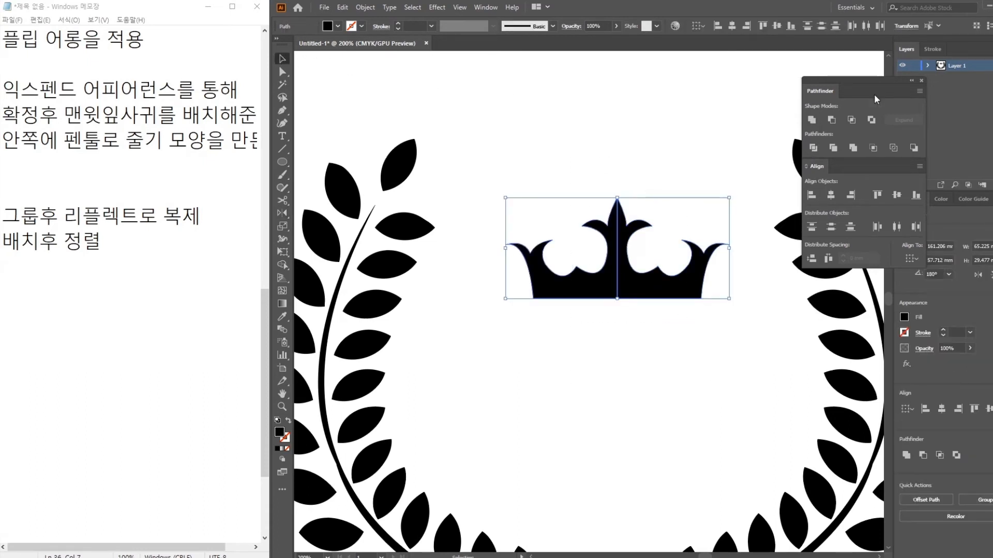
click(815, 124)
click(670, 148)
Step: Draw a thin black rectangle just below the crown, spanning the width of its base
drag(653, 333, 611, 274)
click(281, 162)
drag(281, 163, 315, 162)
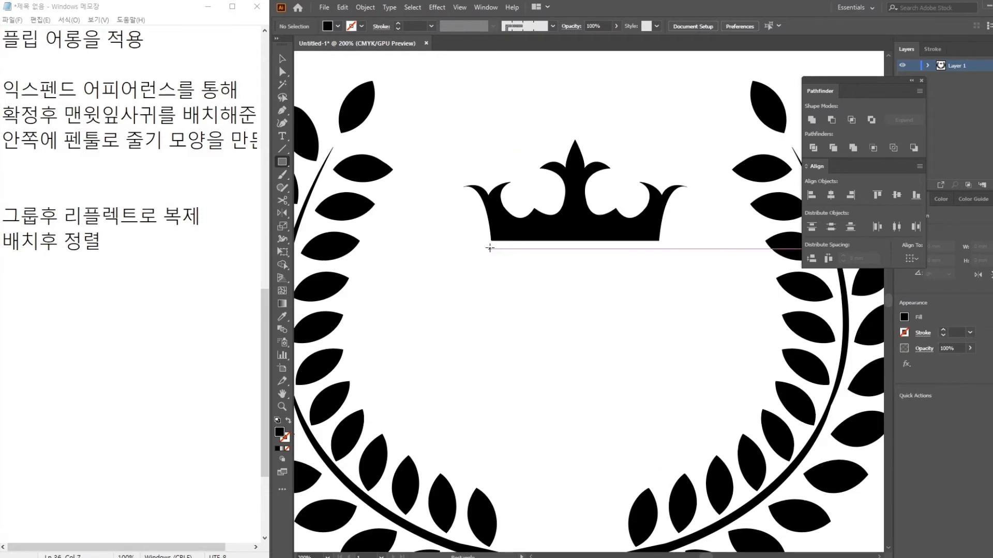
drag(491, 249, 658, 257)
key(v)
drag(511, 101, 659, 357)
click(680, 197)
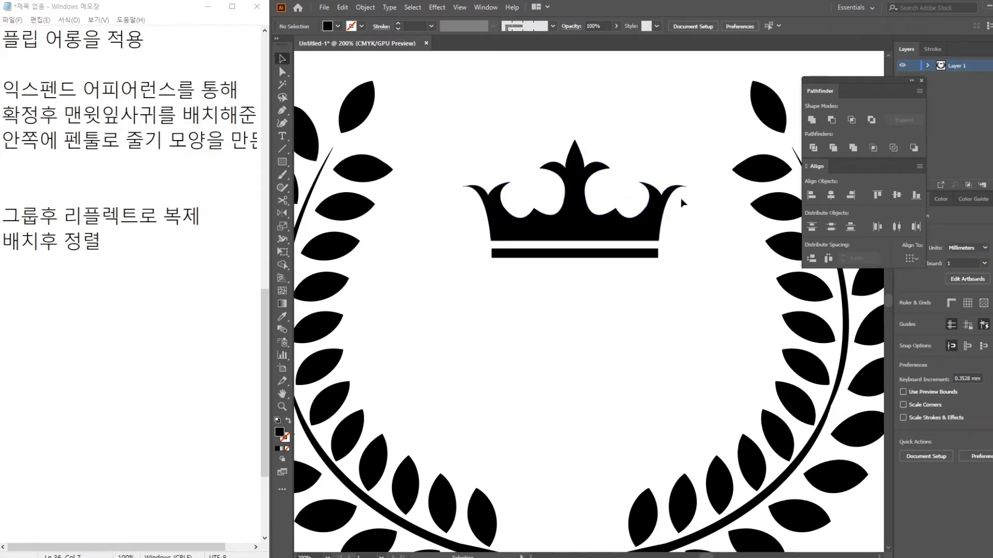
Step: Move the crown and the bar beneath it slightly down together and deselect them
drag(498, 128, 662, 352)
drag(600, 230, 592, 259)
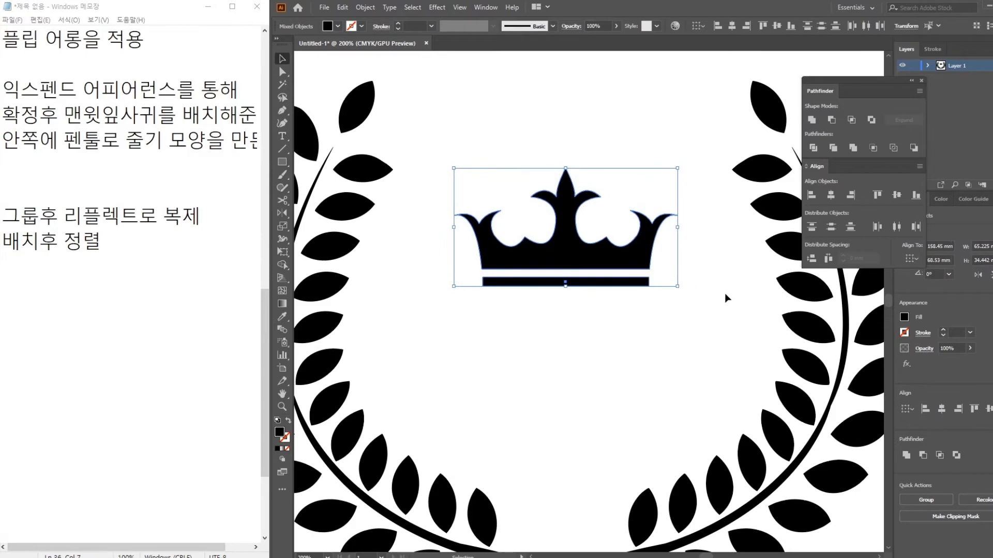
click(718, 296)
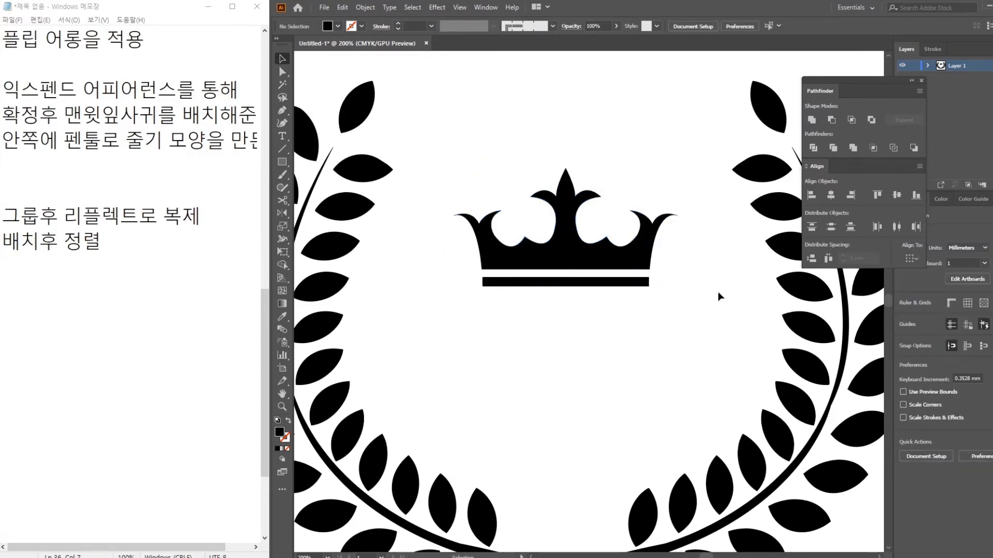
key(ctrl+minus)
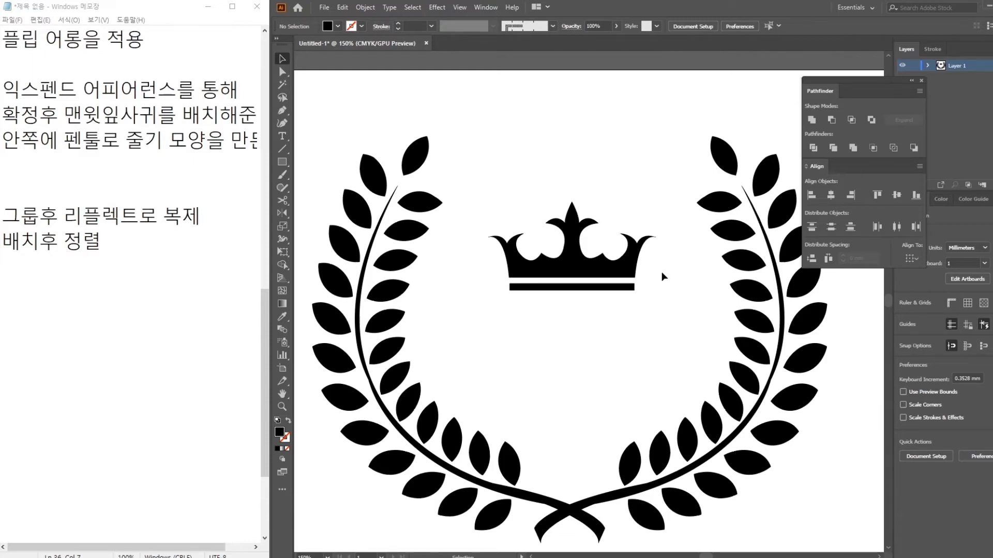
Step: Add the text "CROWN" and "2020" on two lines inside the wreath and center-align the paragraph
click(282, 136)
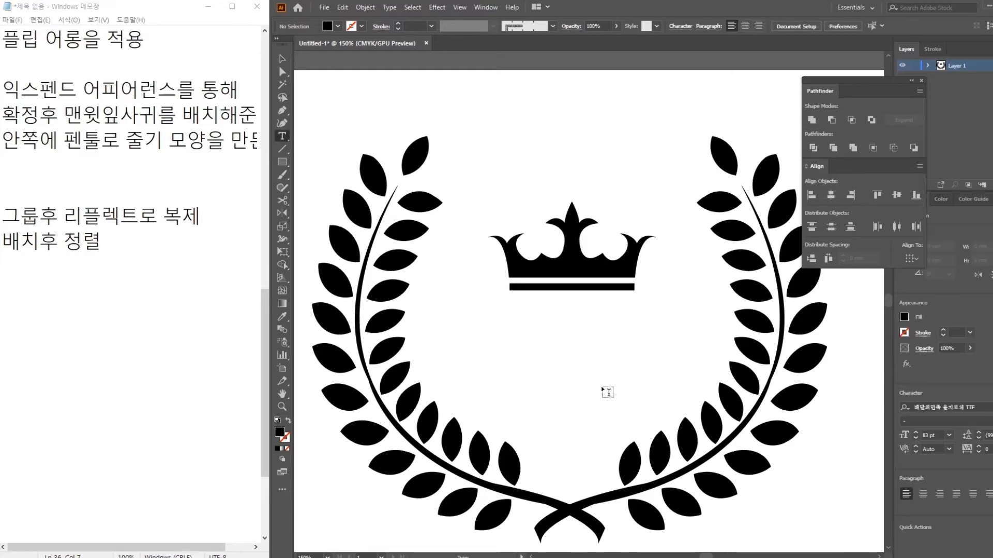
click(501, 351)
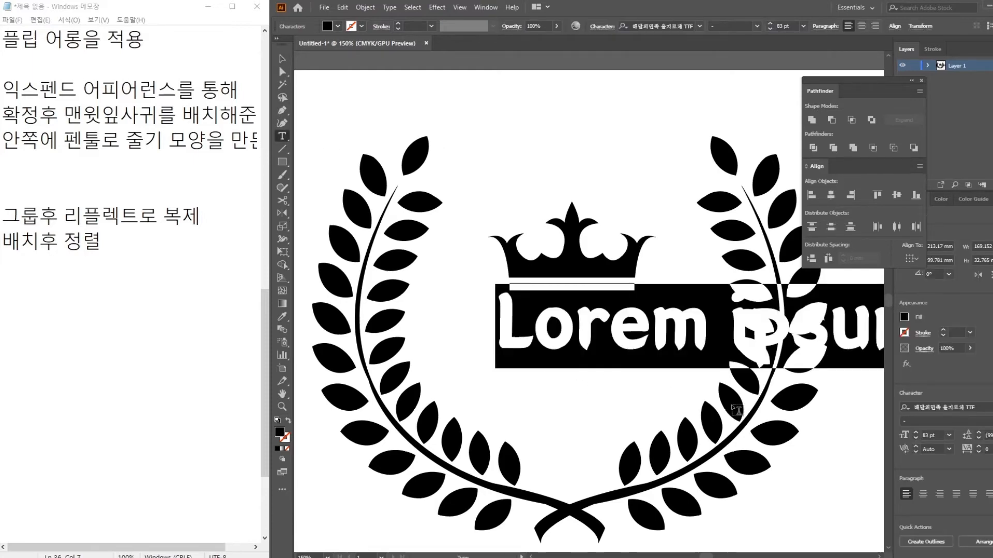
text(C)
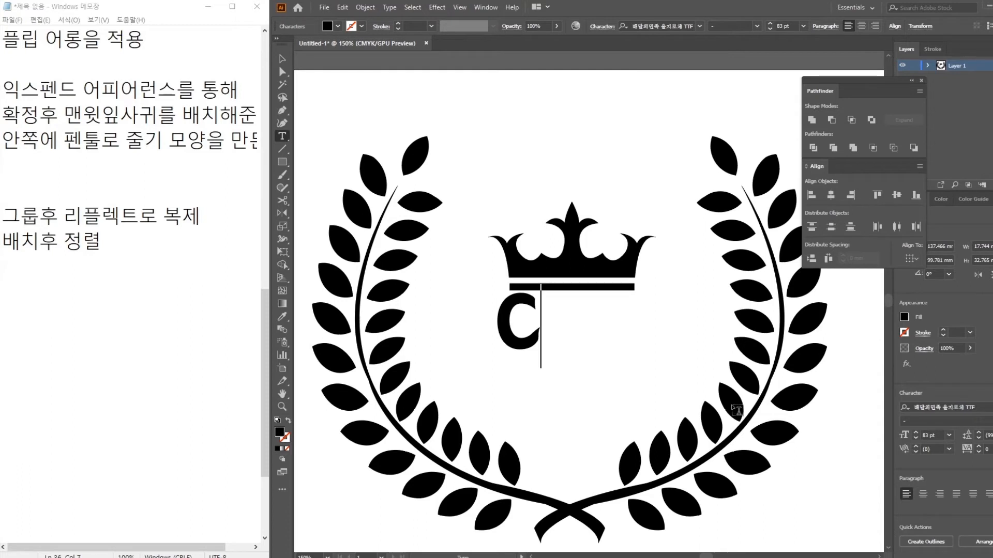
text(ROWN)
key(Return)
text(2020)
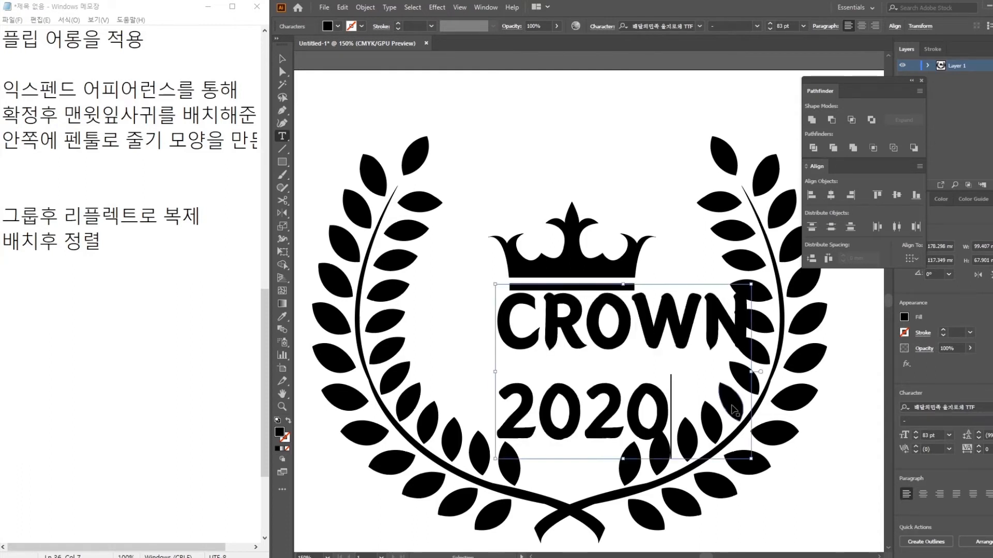
key(ctrl+a)
click(862, 26)
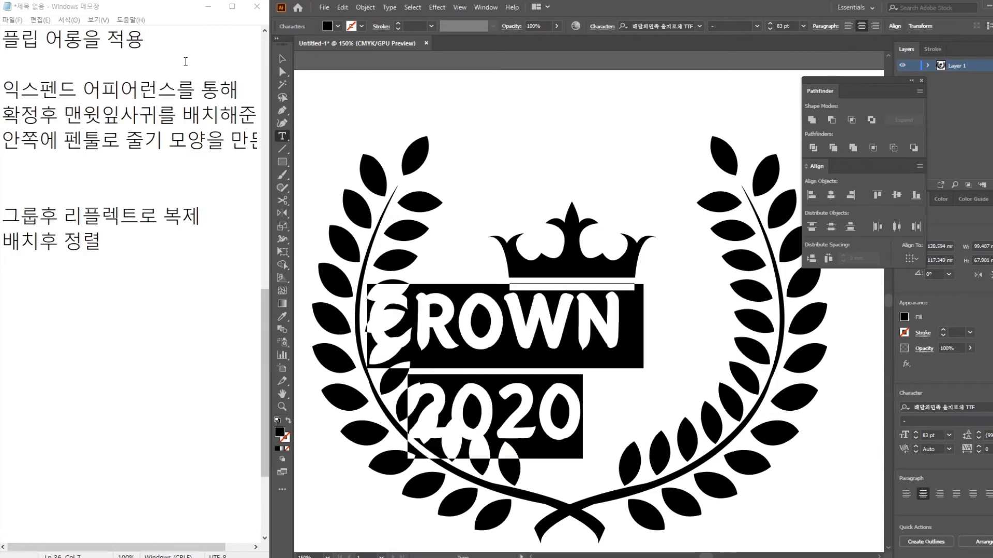
Step: Scale the text down to about the crown's width, place it beneath the crown, and group it with the crown and bar
click(280, 60)
drag(623, 458, 530, 396)
drag(495, 323, 621, 339)
click(567, 211)
drag(545, 184, 646, 411)
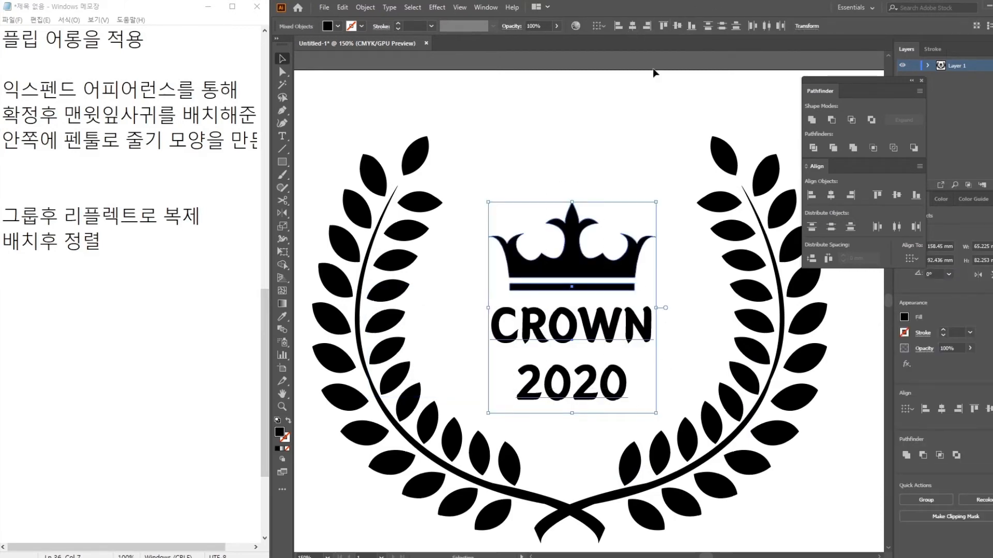
key(ctrl+g)
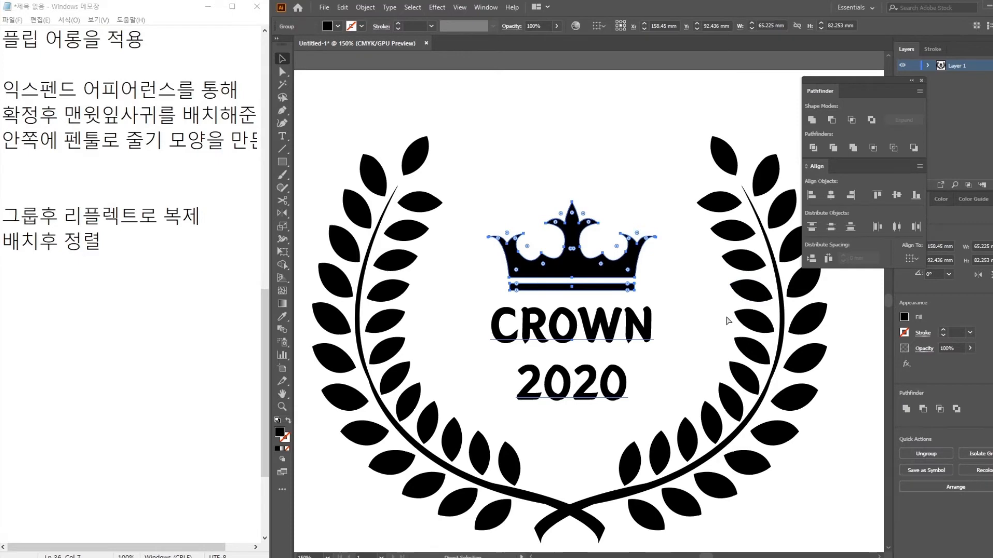
Step: Try to align both branches and the crown group to their horizontal centers
key(ctrl+minus)
key(ctrl+minus)
key(ctrl+a)
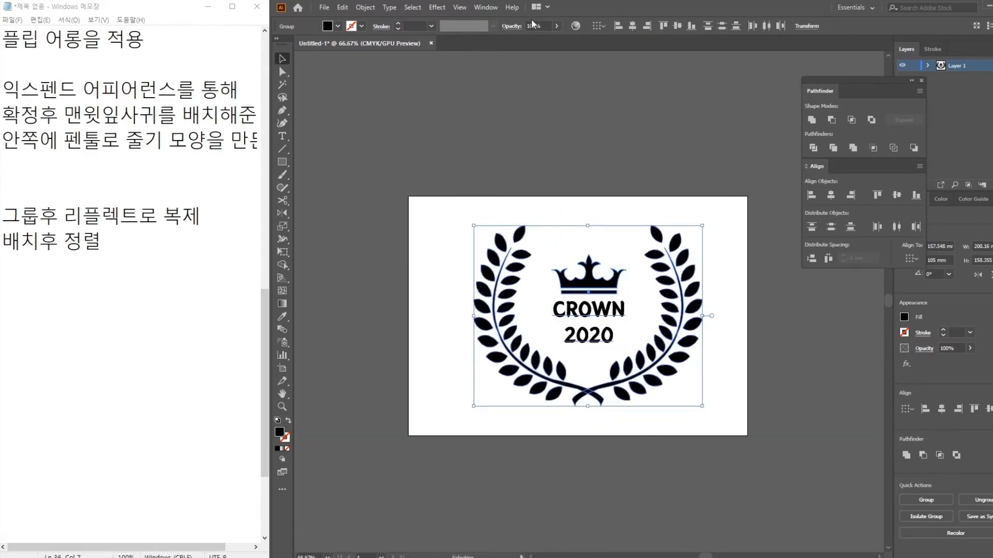
click(633, 27)
key(ctrl+z)
Step: Group the two laurel branches and align the wreath and the crown group to their horizontal centers
click(662, 334)
shift+click(505, 334)
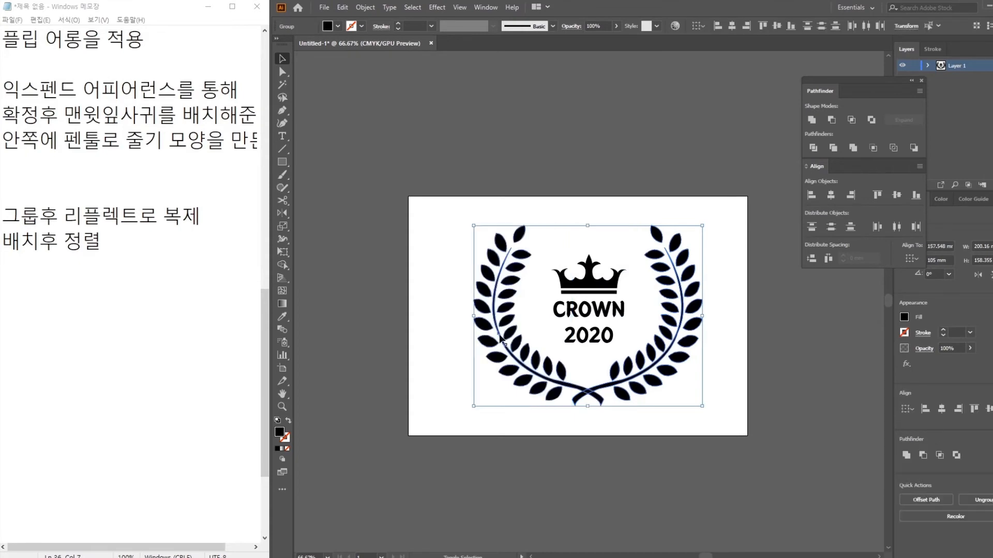
key(ctrl+g)
click(719, 386)
drag(457, 140, 728, 488)
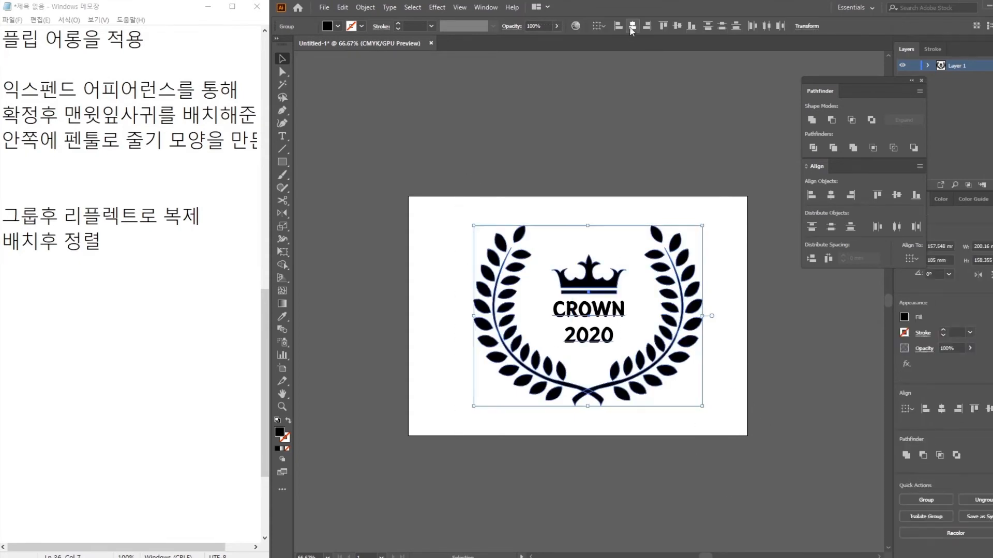
click(633, 27)
click(674, 103)
Step: Select the whole emblem, move it slightly left to the middle of the artboard, deselect it, and view it at 100%
drag(449, 173, 737, 449)
drag(685, 345, 681, 345)
click(751, 351)
key(ctrl+1)
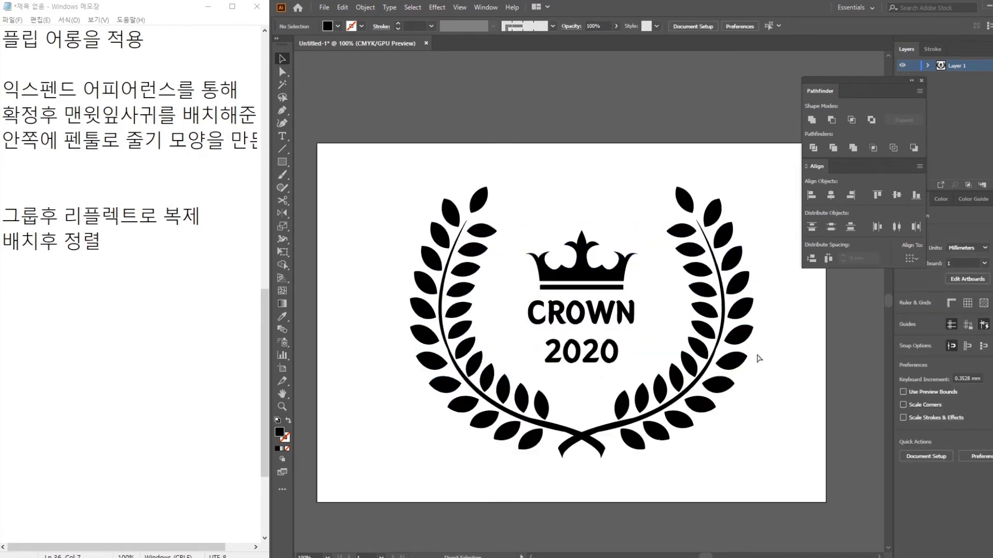
drag(796, 391, 795, 352)
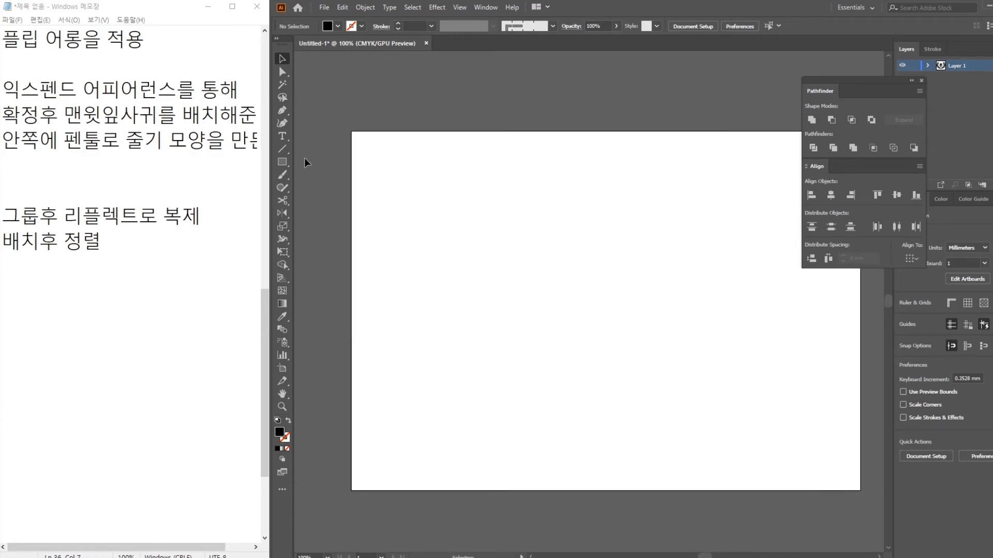
Step: Draw a rounded rectangle with fully rounded ends, about 61.5 by 37.6 mm, in the upper part of the artboard
click(287, 164)
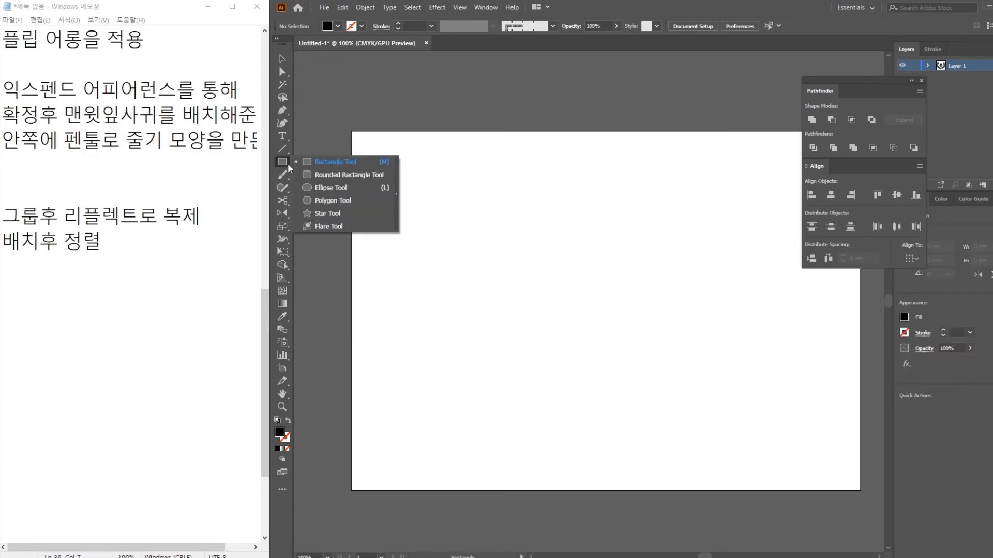
click(338, 178)
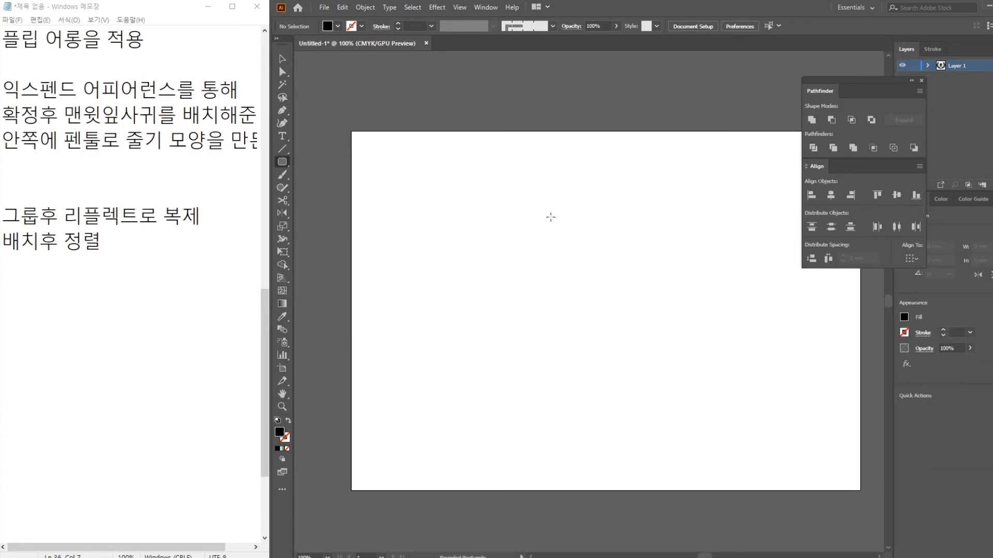
mouse_move(465, 192)
mouse_down()
mouse_move(540, 237)
mouse_move(562, 288)
mouse_move(566, 251)
mouse_move(570, 257)
mouse_up()
Step: Give the rounded rectangle a white fill and a 3 pt black stroke, and deselect it
click(337, 26)
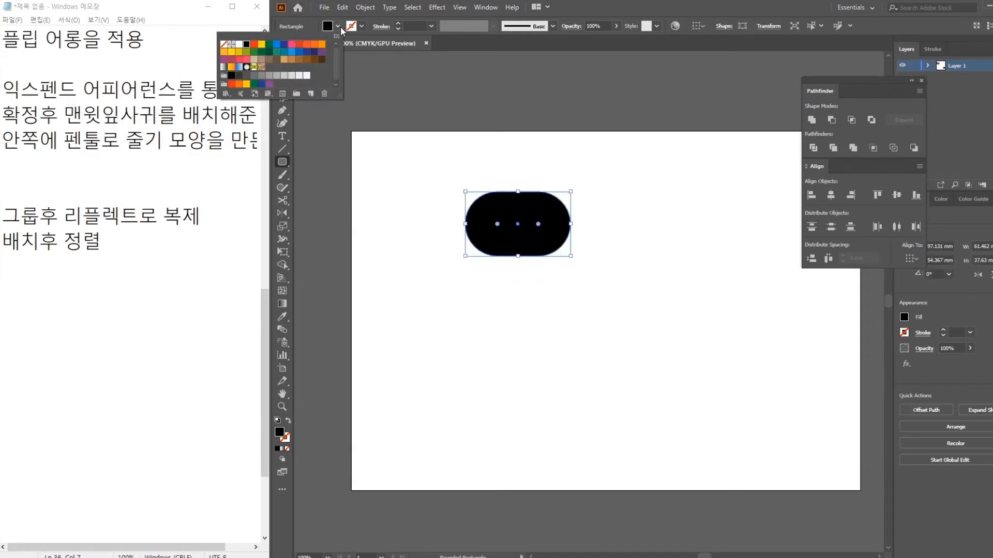
click(239, 44)
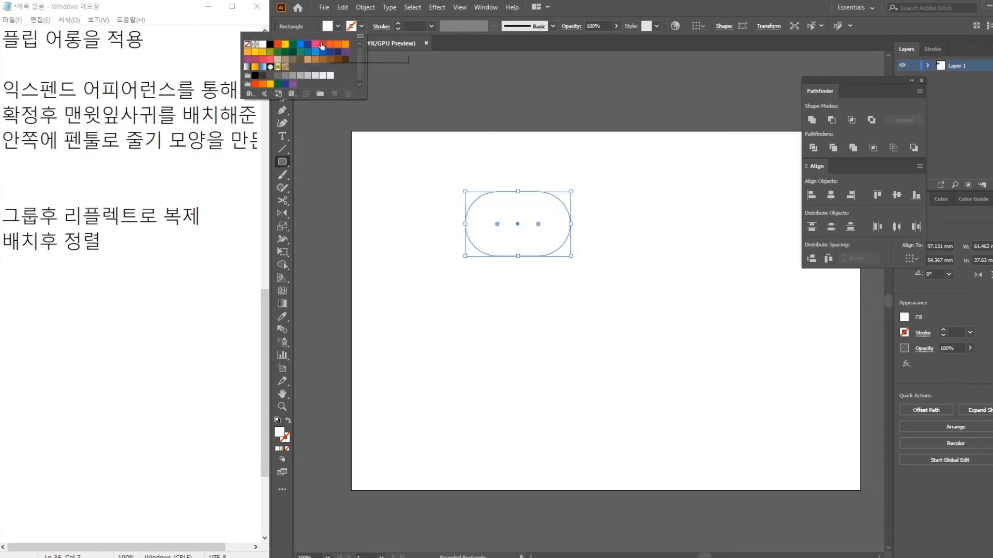
click(270, 45)
click(398, 23)
click(398, 24)
key(v)
click(571, 276)
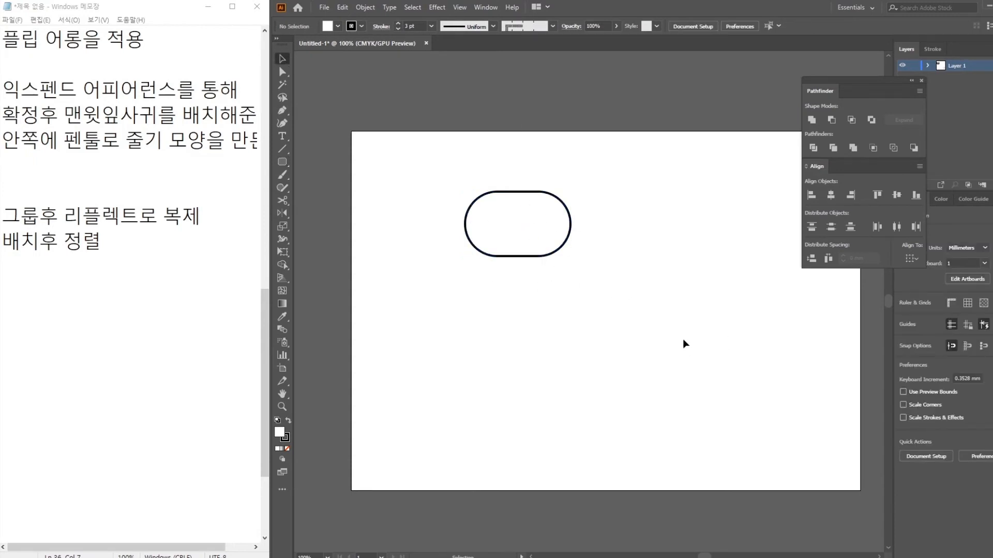
Step: Switch to Notepad and replace all existing notes with the line "라운디드 렉텡글"
click(192, 313)
key(ctrl+a)
key(BackSpace)
text(라운ㅇ)
text(디드 렉텡ㄱ)
text(ㅡㄹ)
Step: Add the heading "쇠사슬 패턴" above the line in the notes, with a blank line between them
key(Left)
key(Left)
key(Left)
key(Left)
key(Left)
key(Left)
key(Left)
key(Left)
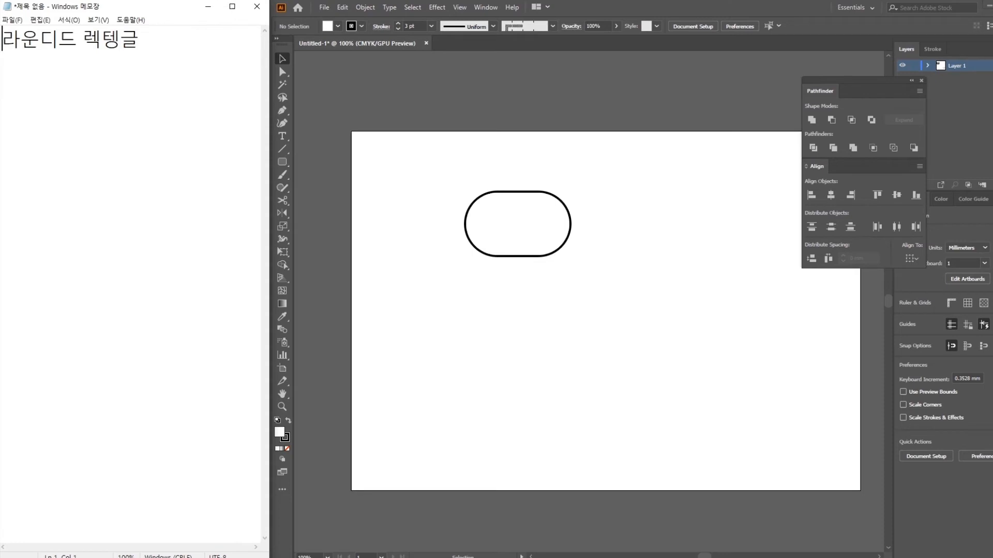
key(Return)
key(Up)
text(쇠사슬 패턴)
key(Return)
Step: Switch back to Illustrator, zoom in on the rounded rectangle, and undo back to its 2 pt stroke
click(755, 312)
key(ctrl+=)
key(ctrl+=)
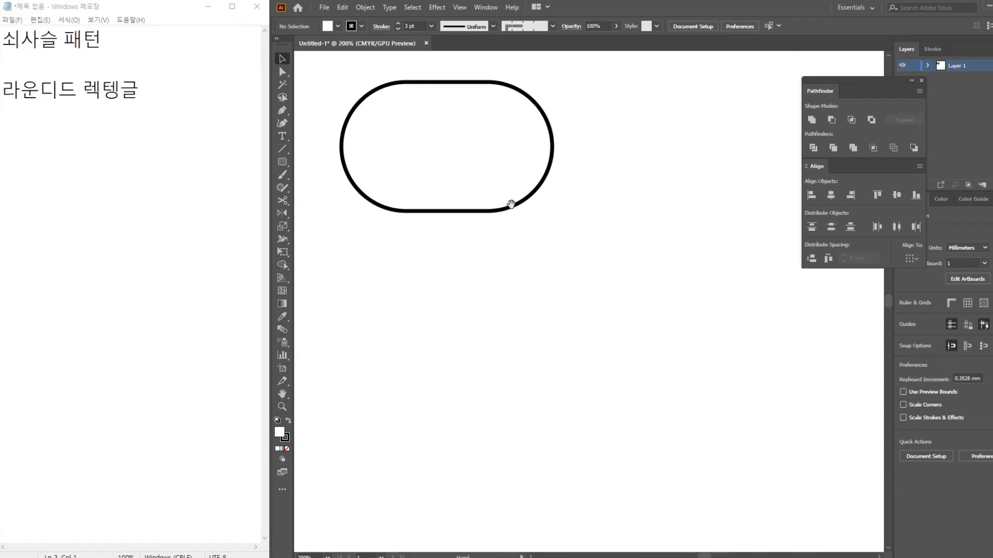
drag(511, 205, 579, 302)
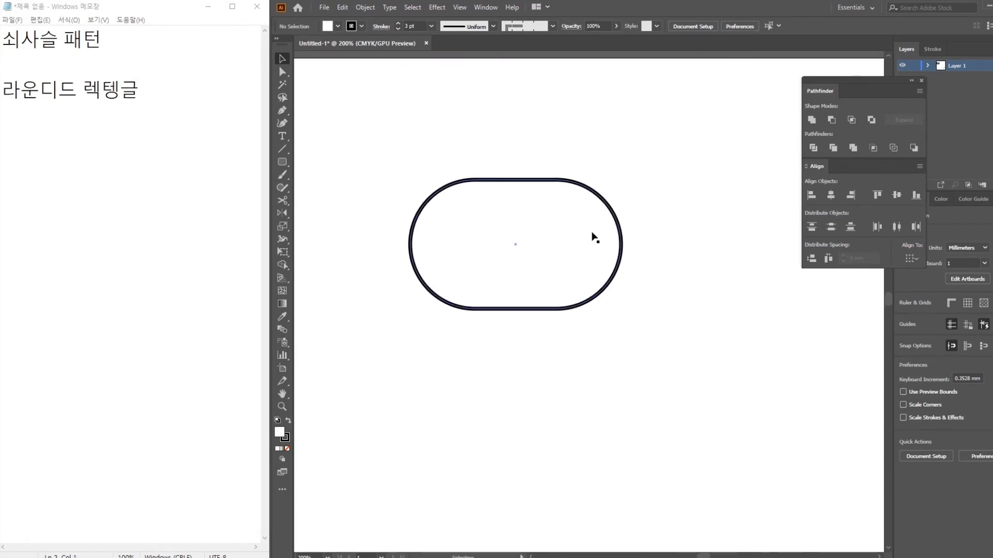
drag(563, 246, 589, 269)
key(ctrl+z)
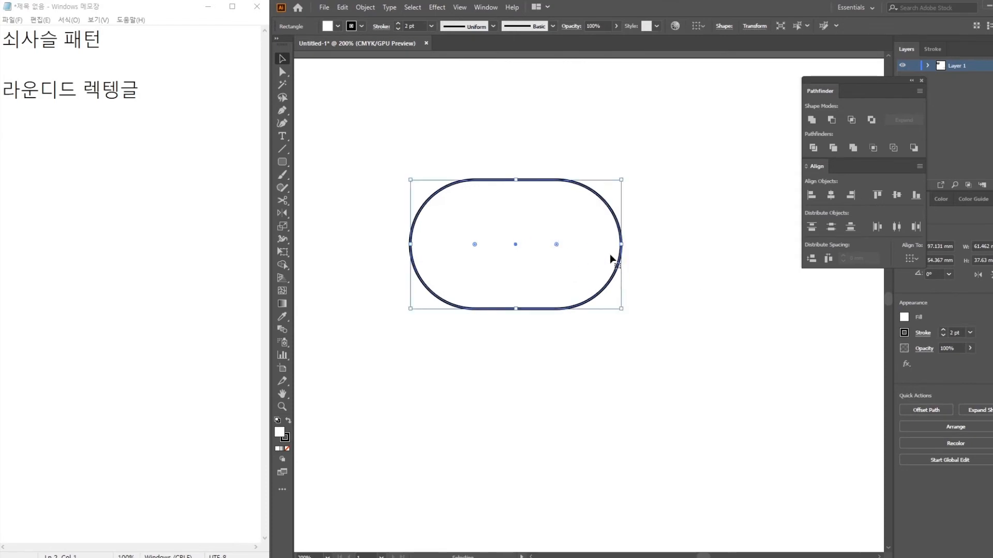
Step: Offset the rounded rectangle's path inward by slightly more than -7 mm, with preview on, to create a smaller concentric outline
click(934, 411)
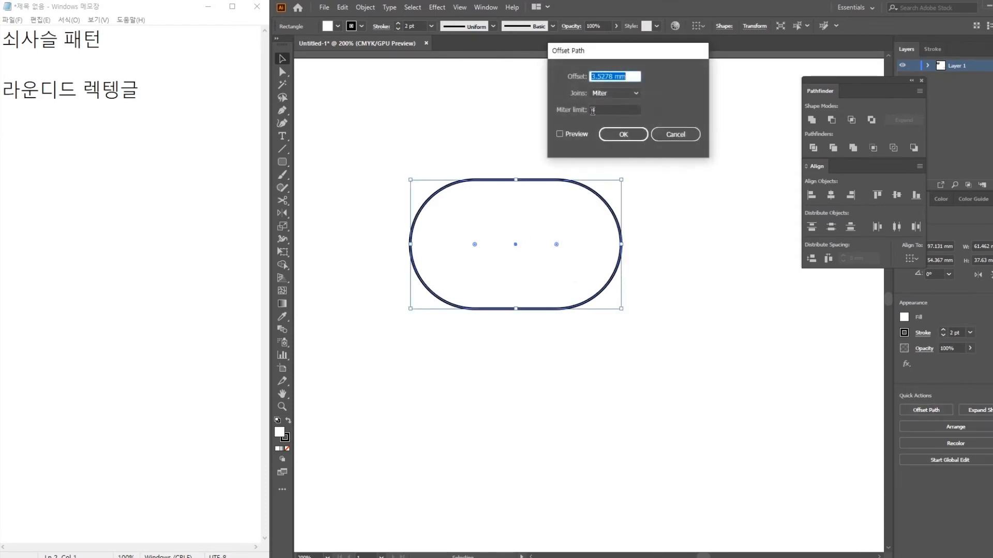
click(558, 133)
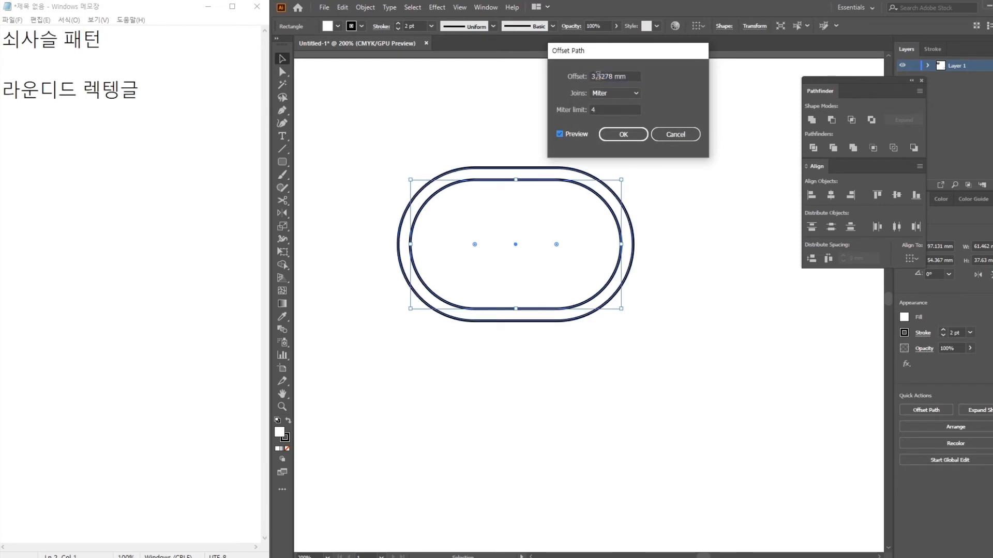
double_click(599, 76)
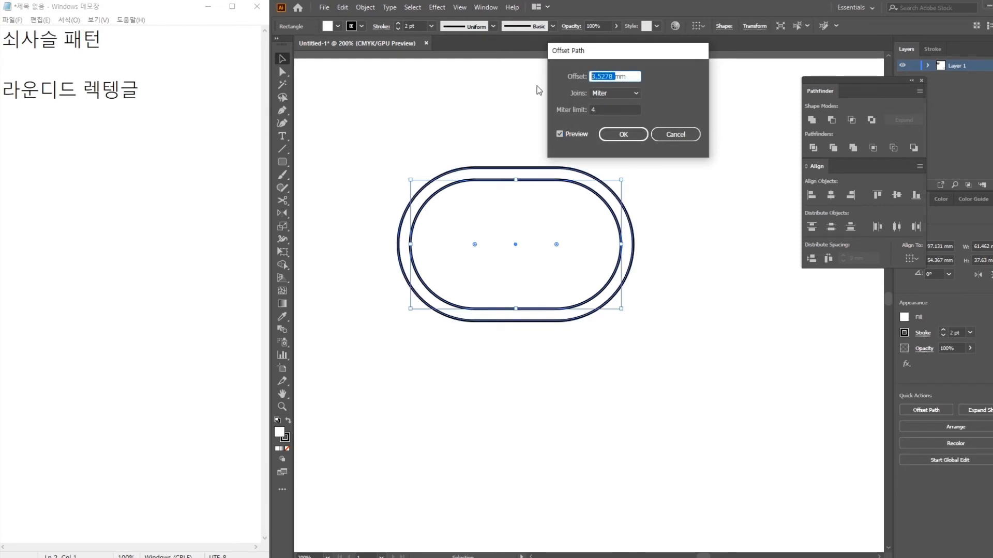
text(-7)
click(607, 110)
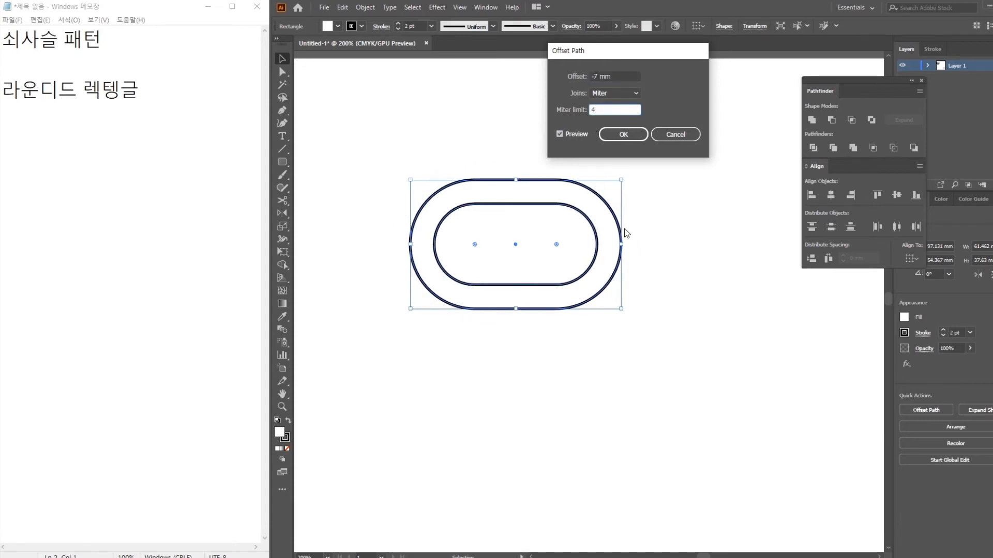
click(596, 76)
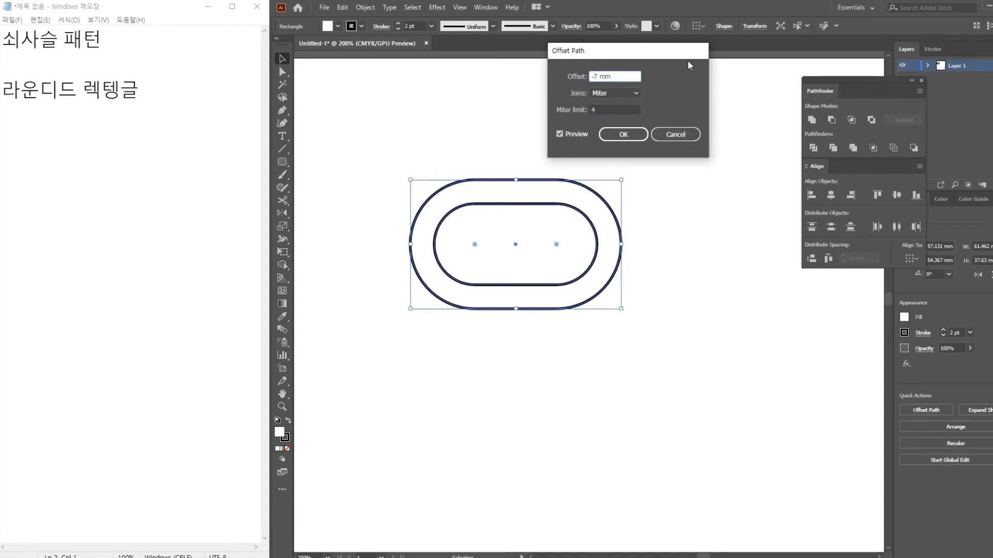
key(Return)
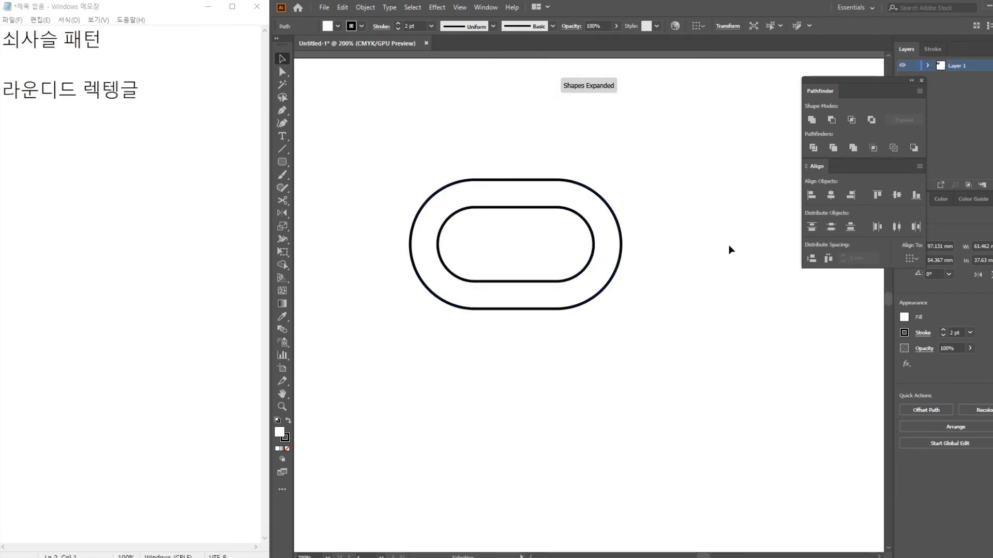
click(730, 229)
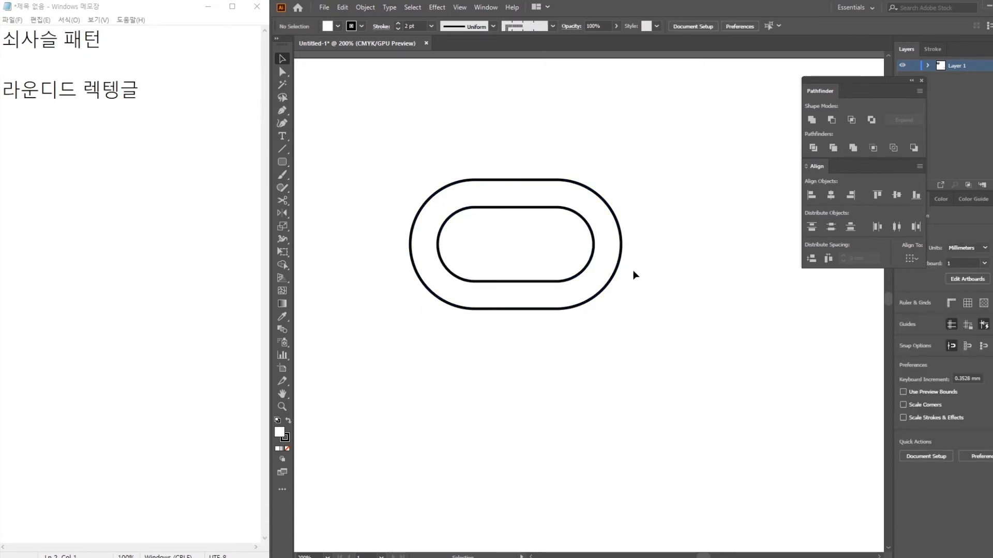
Step: Select both outlines and cut out the inner area with the Shape Builder tool, leaving a hollow chain link
click(472, 206)
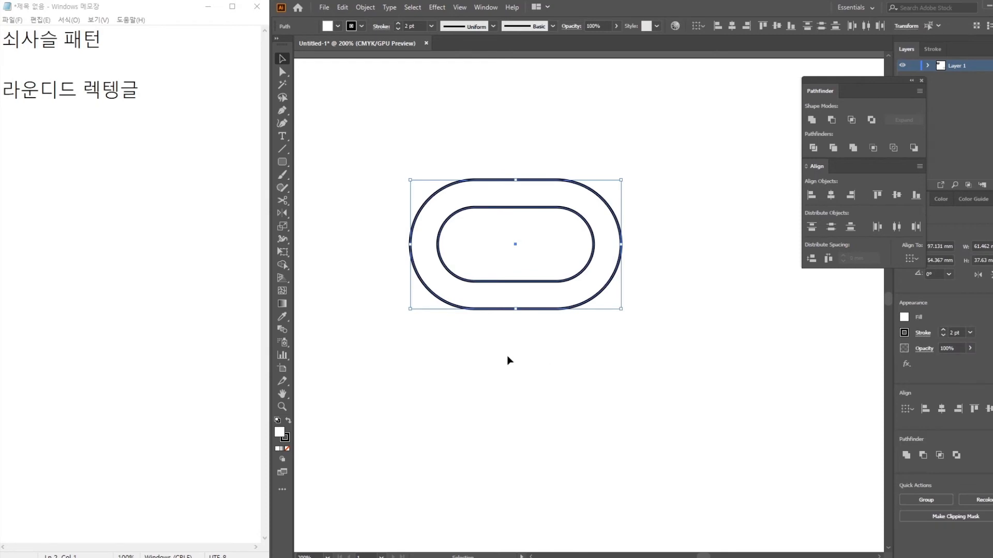
click(283, 265)
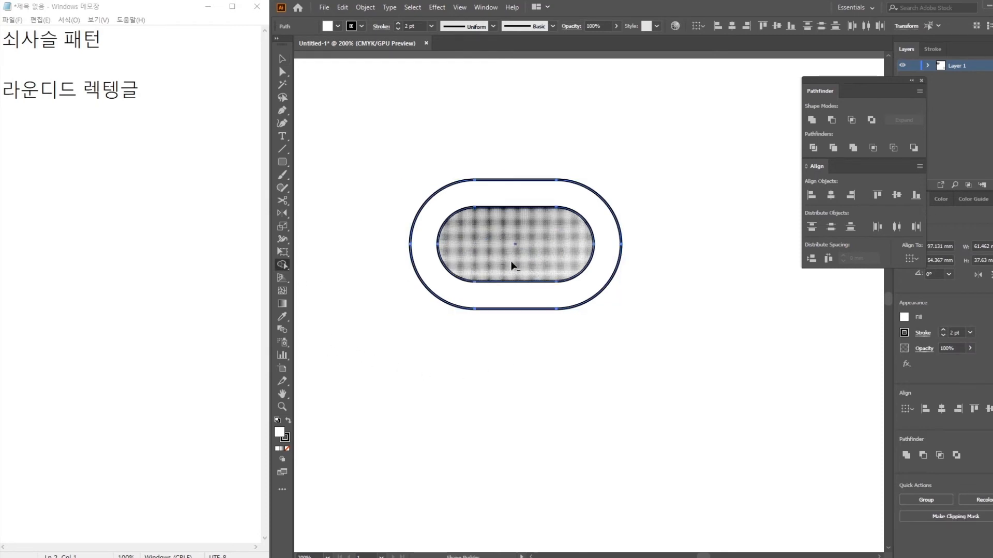
click(519, 265)
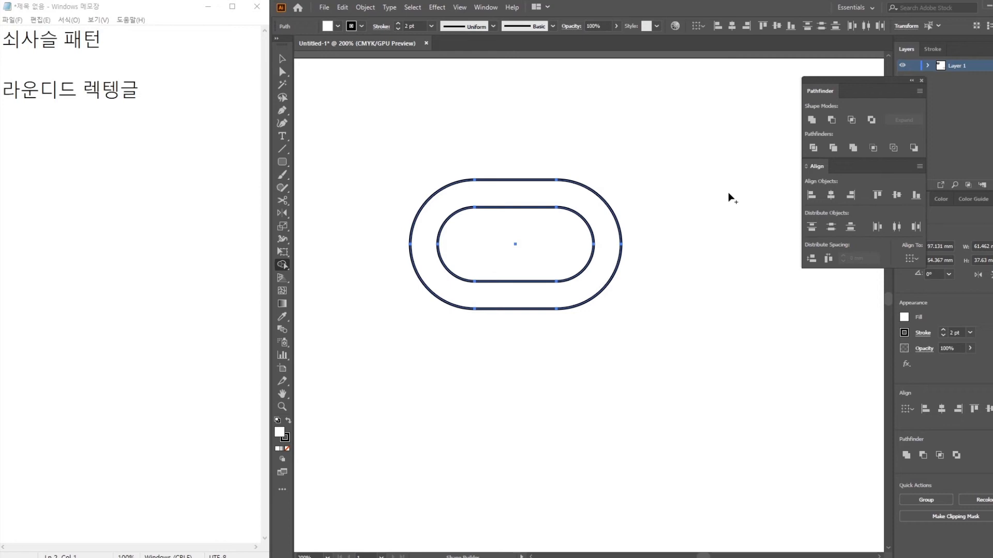
alt+click(532, 240)
click(282, 58)
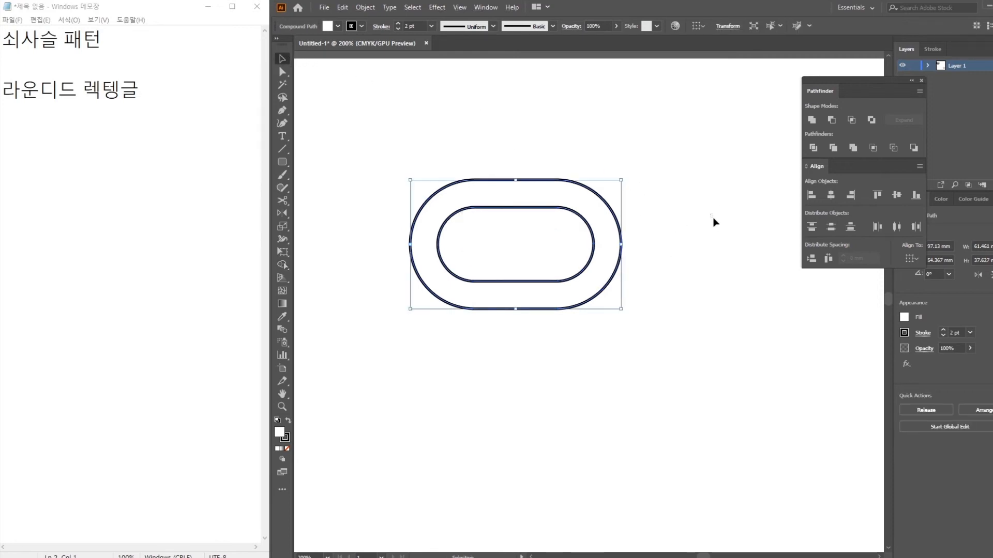
click(714, 222)
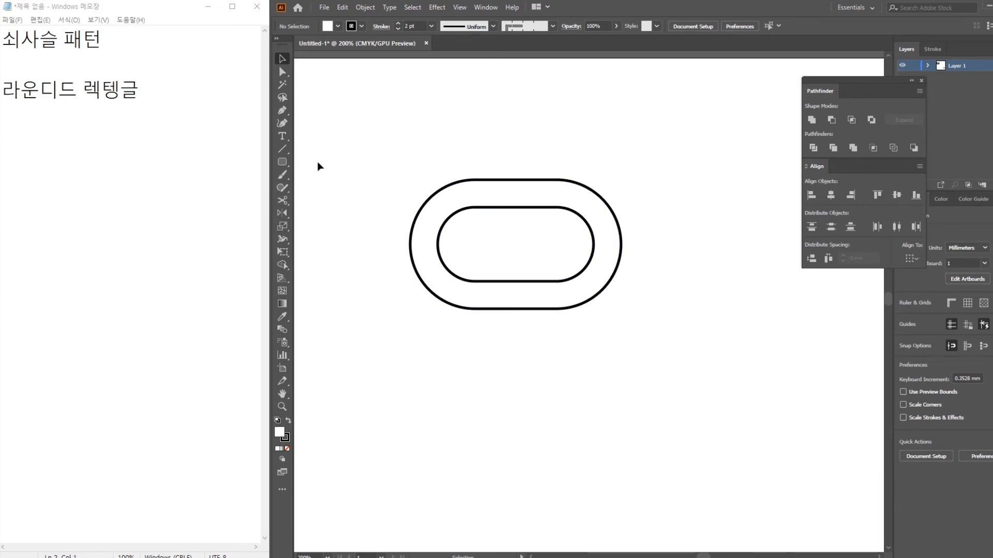
Step: Draw a slim rounded bar about 46 by 7.7 mm that overlaps the right end of the chain link
click(280, 163)
drag(566, 231, 725, 257)
click(283, 59)
drag(650, 240, 653, 236)
Step: Align the chain link and the slim bar to their vertical centers and deselect them
drag(694, 327, 402, 76)
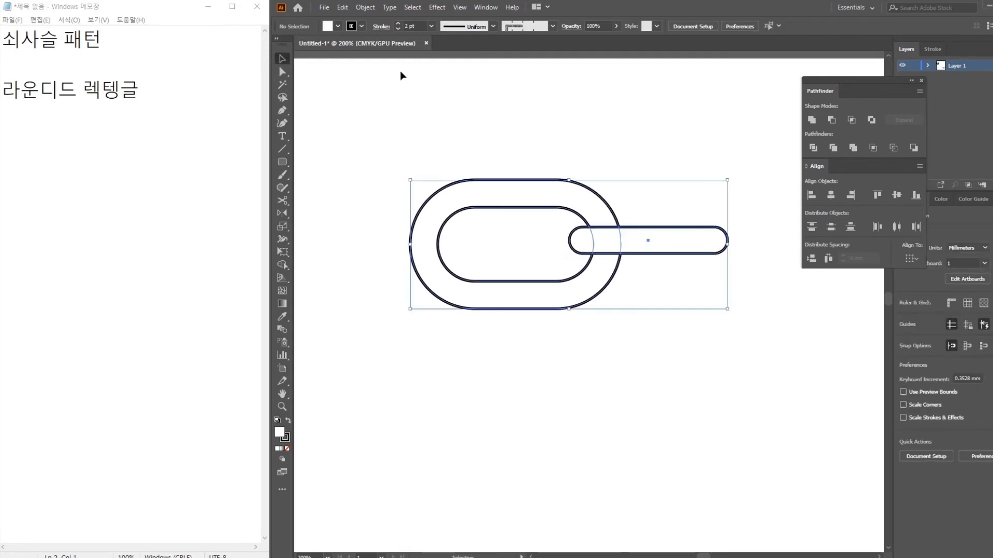
click(779, 26)
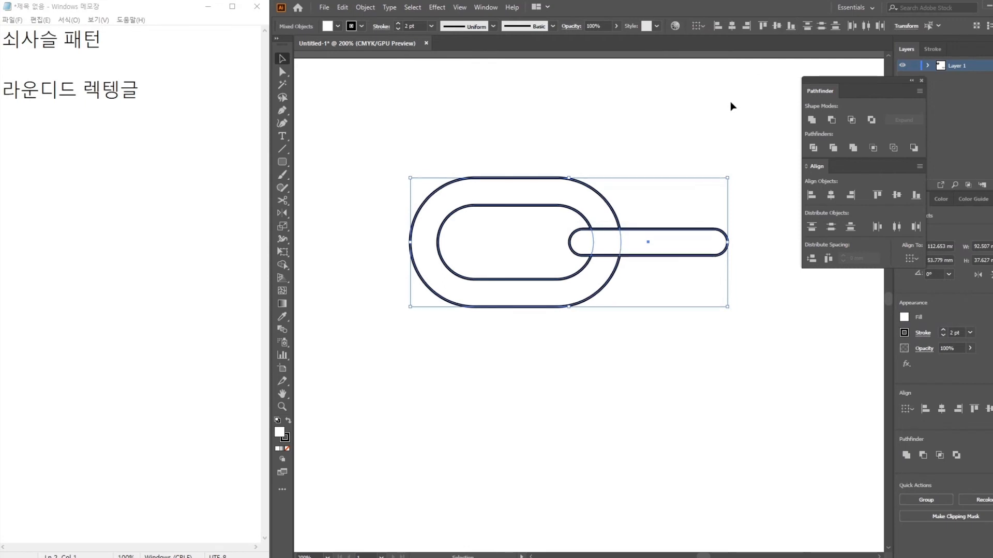
click(730, 102)
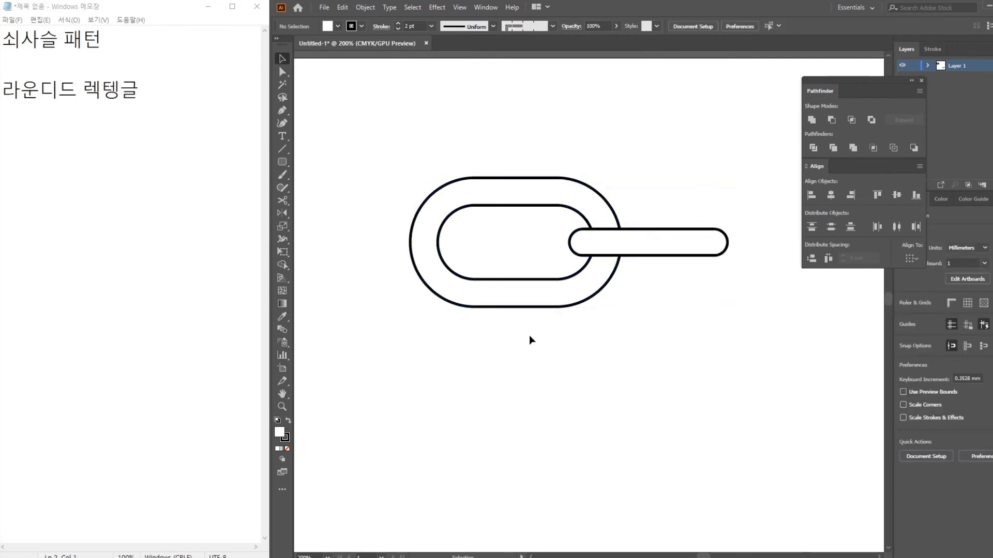
Step: Duplicate the slim bar horizontally so the copy overlaps the left end of the chain link
click(682, 250)
drag(689, 250, 422, 250)
click(805, 419)
drag(562, 404, 623, 401)
click(700, 240)
shift+click(507, 238)
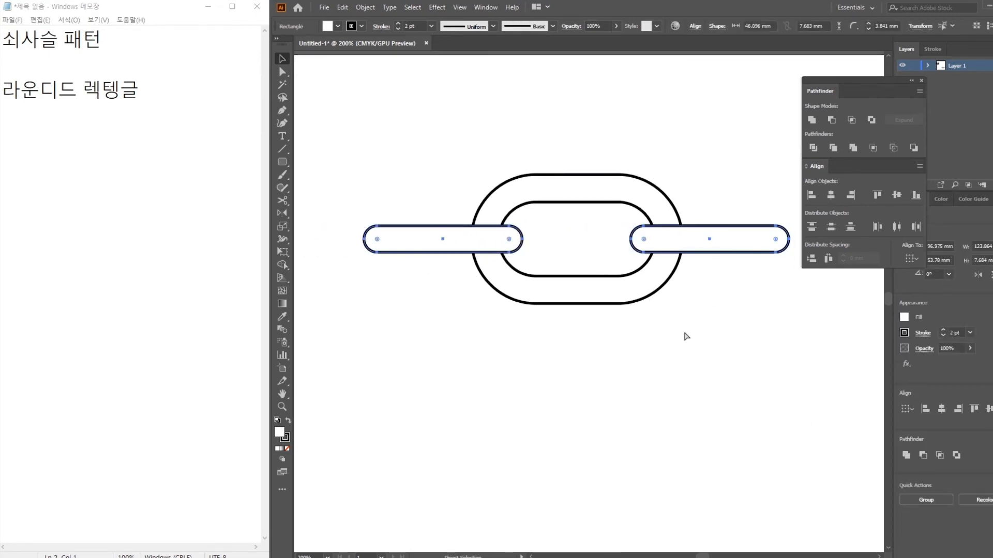
key(ctrl+g)
click(724, 395)
drag(724, 395, 429, 163)
click(735, 325)
click(745, 245)
key(ctrl+shift+g)
Step: Move the right bar slightly left so that it reaches further into the chain link
click(755, 364)
drag(752, 243, 737, 245)
click(764, 293)
Step: Group the two slim bars and align them with the chain link by horizontal centers
click(443, 238)
shift+click(724, 252)
drag(760, 443, 410, 122)
click(736, 28)
click(663, 539)
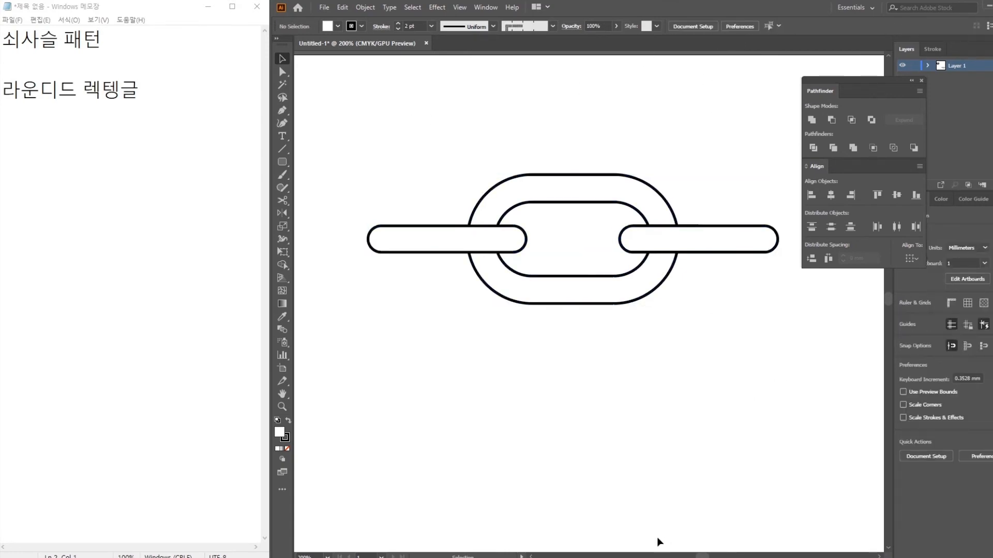
Step: Zoom out to 150% and open the Brushes panel beside the chain segment
drag(729, 439, 684, 455)
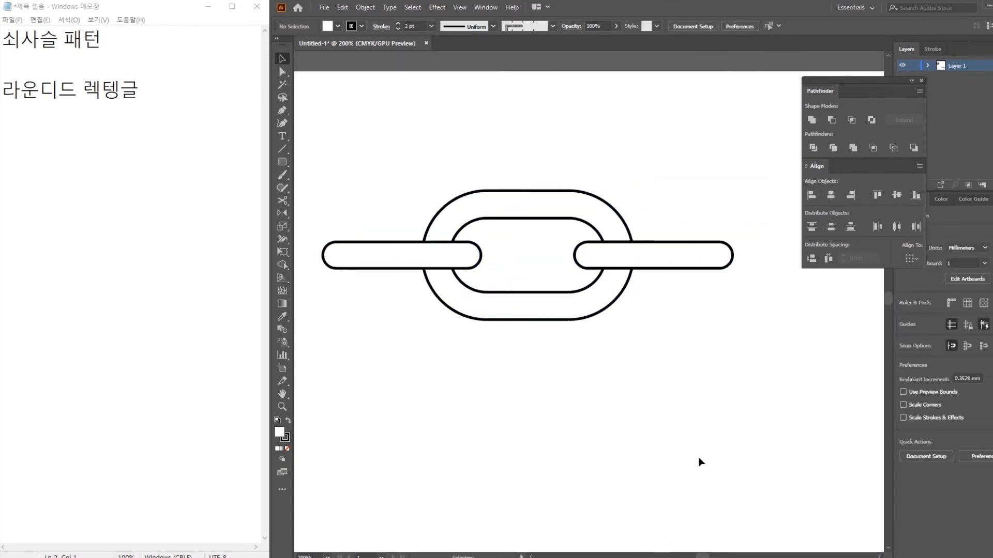
click(685, 268)
click(671, 346)
drag(619, 405, 625, 439)
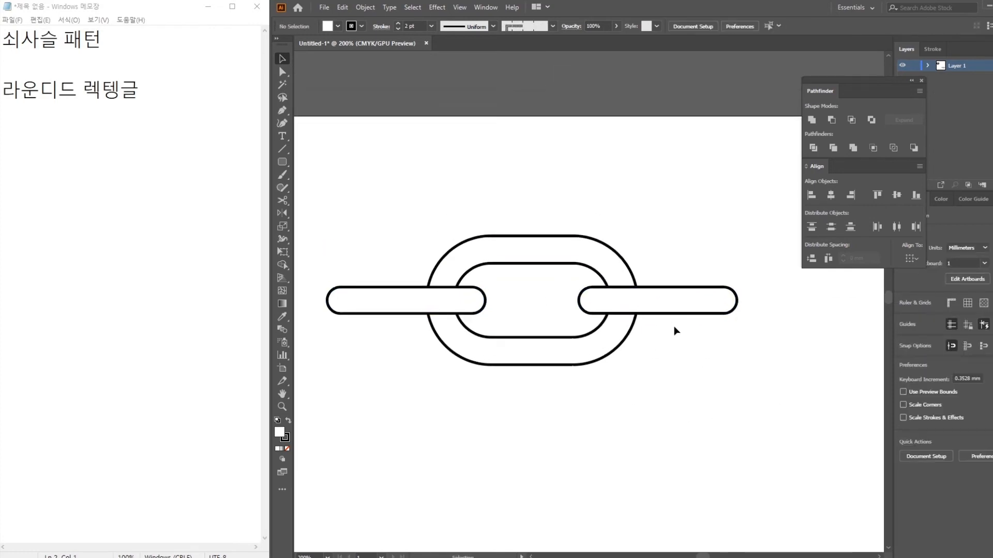
key(ctrl+minus)
drag(664, 400, 561, 266)
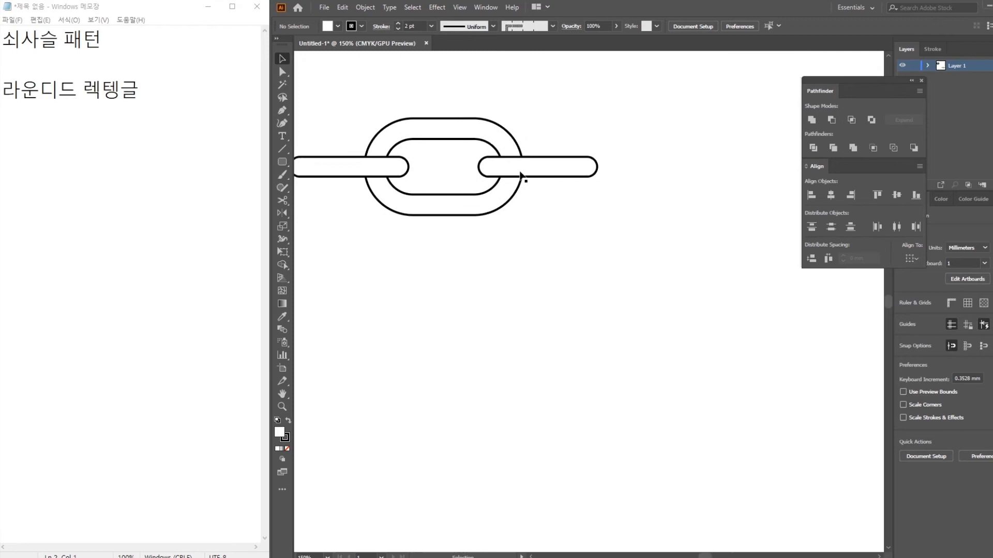
click(485, 8)
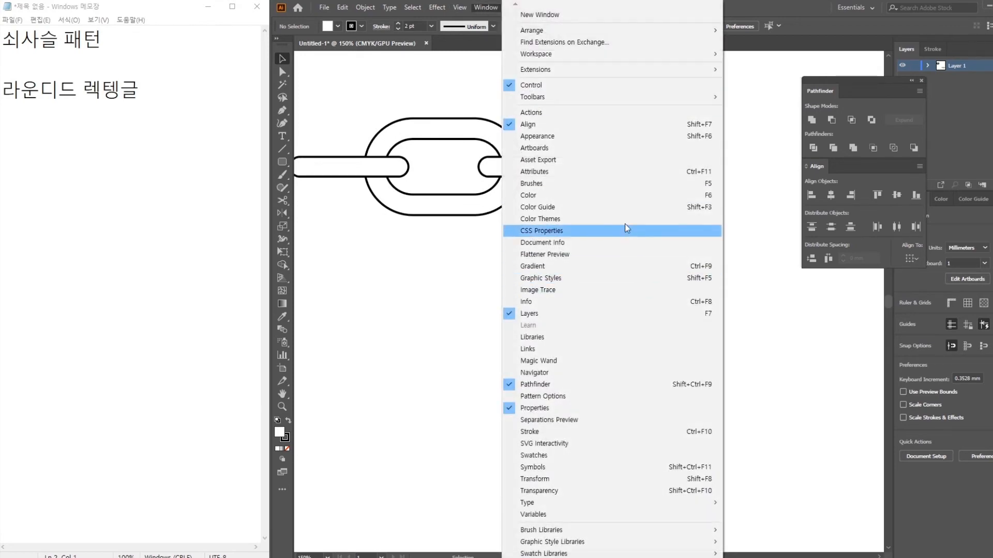
click(609, 185)
Step: Group the whole chain segment and save it as a new pattern brush with Fixed scale 100%, 0% spacing and Stretch to fit
drag(599, 292, 308, 103)
mouse_move(443, 178)
mouse_down()
mouse_move(723, 303)
mouse_move(761, 281)
mouse_up()
click(541, 165)
click(557, 188)
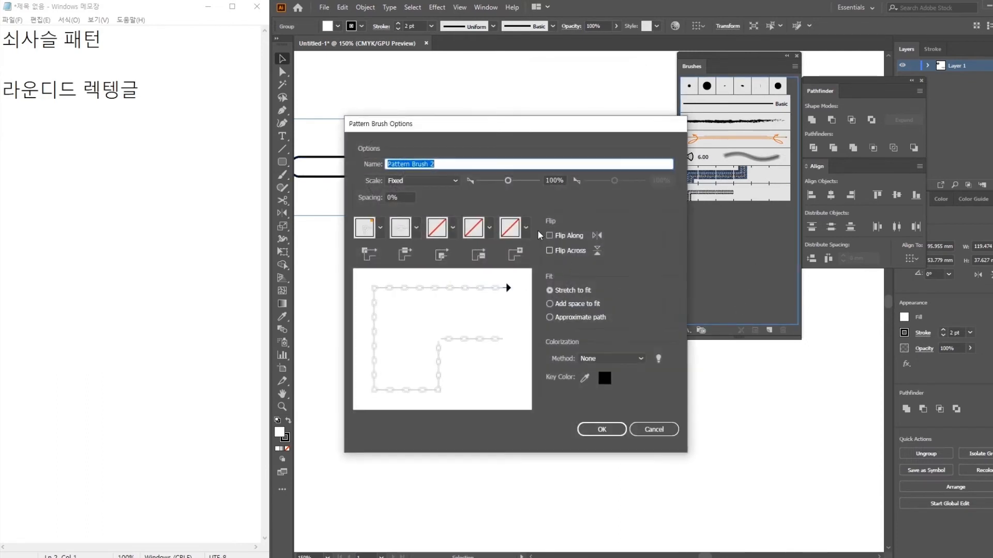
click(601, 429)
Step: Draw a diagonal line about 258 mm wide and 311 mm high, crossing the artboard's lower right corner
key(ctrl+minus)
key(ctrl+minus)
drag(596, 386, 401, 144)
click(282, 148)
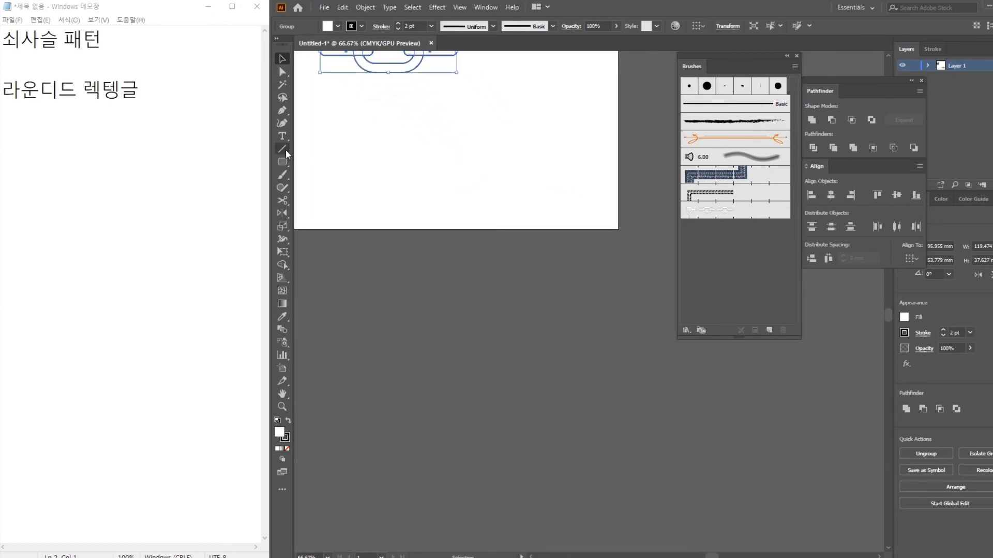
drag(378, 450, 673, 95)
scroll(667, 103, up, 4)
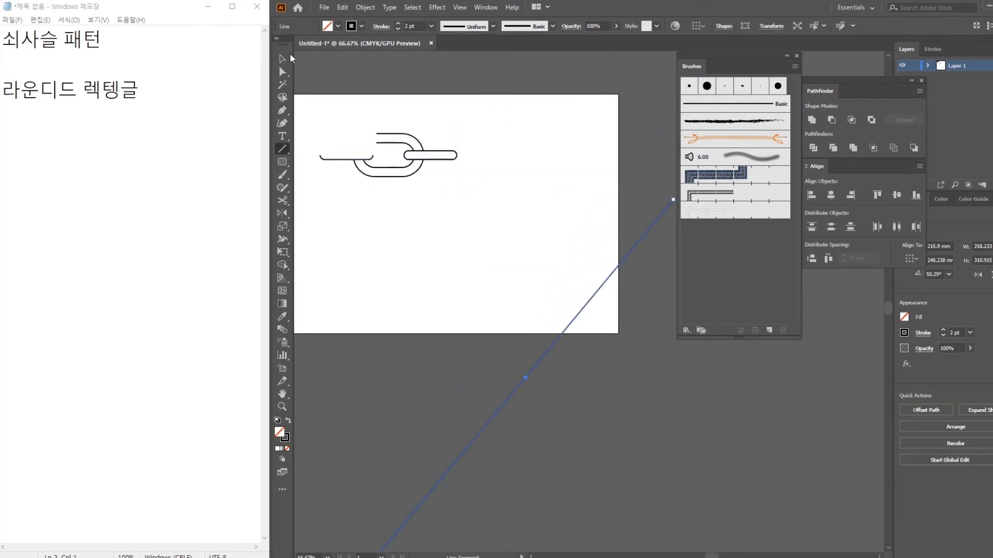
Step: Apply the new chain pattern brush to the diagonal line and deselect it
click(283, 58)
click(735, 210)
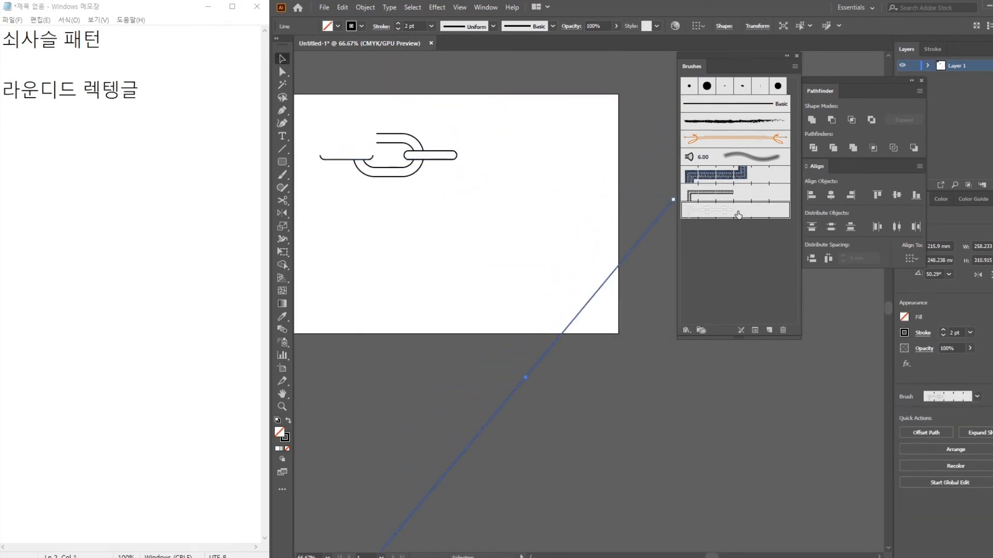
click(579, 465)
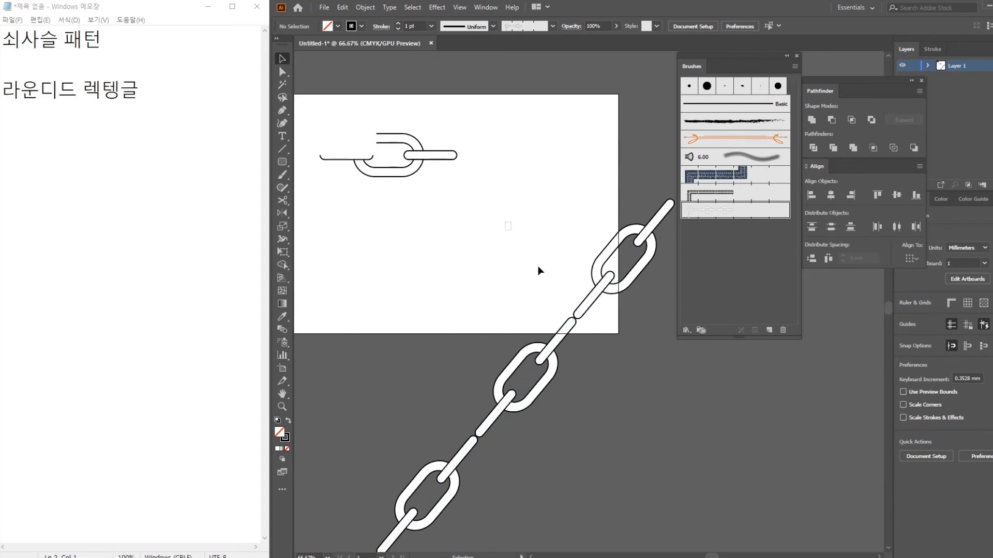
Step: Undo the brush test, the saved chain brush and the earlier trimming to restore the complete chain segment
scroll(507, 225, down, 1)
click(575, 311)
key(Delete)
drag(420, 186, 551, 370)
key(ctrl+z)
key(ctrl+z)
key(ctrl+z)
key(ctrl+z)
key(ctrl+z)
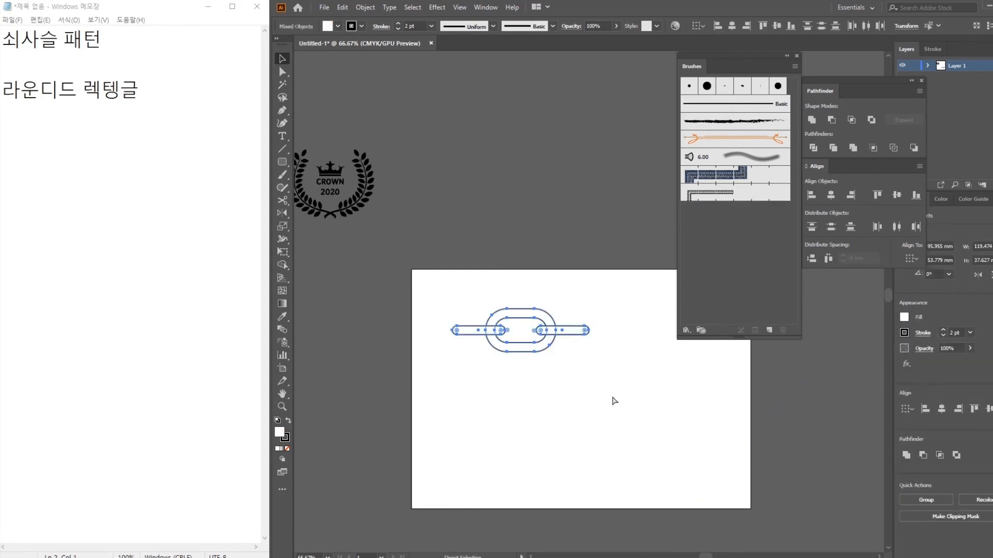
Step: Add anchor points at the middle of the upper and lower edges of the chain segment's right connector bar
click(618, 414)
key(ctrl+plus)
key(ctrl+plus)
key(ctrl+plus)
drag(523, 439, 585, 321)
click(606, 338)
key(ctrl+plus)
key(ctrl+plus)
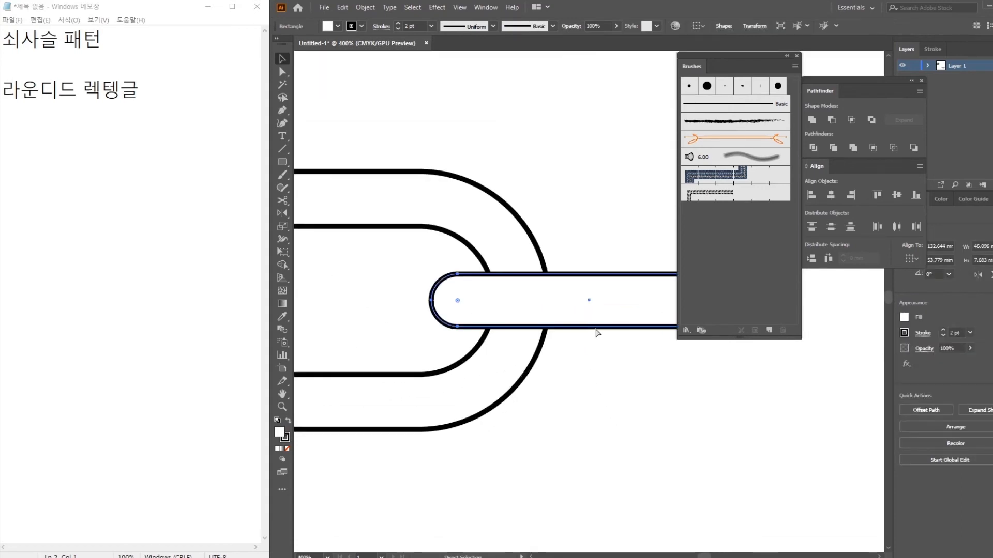
drag(585, 306, 493, 304)
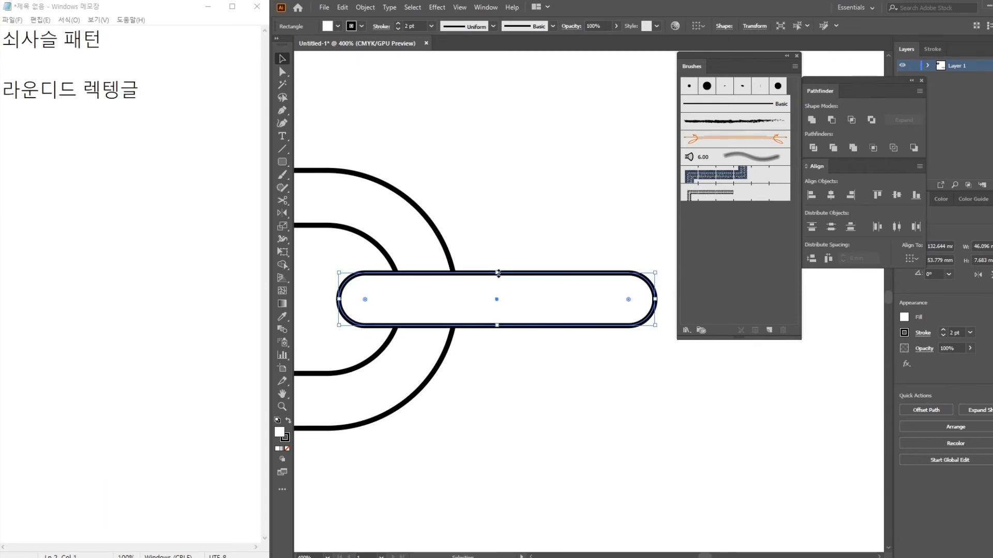
drag(283, 110, 326, 122)
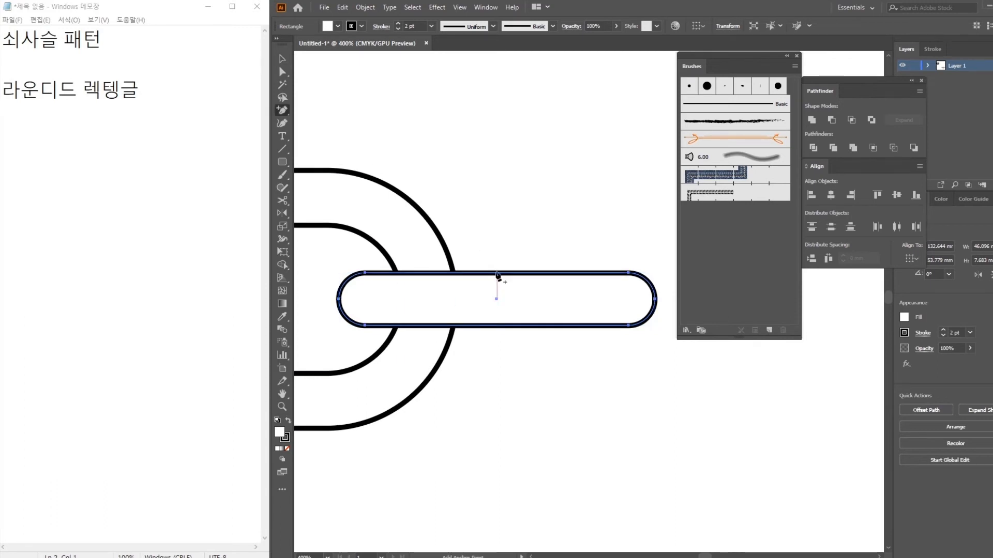
click(496, 273)
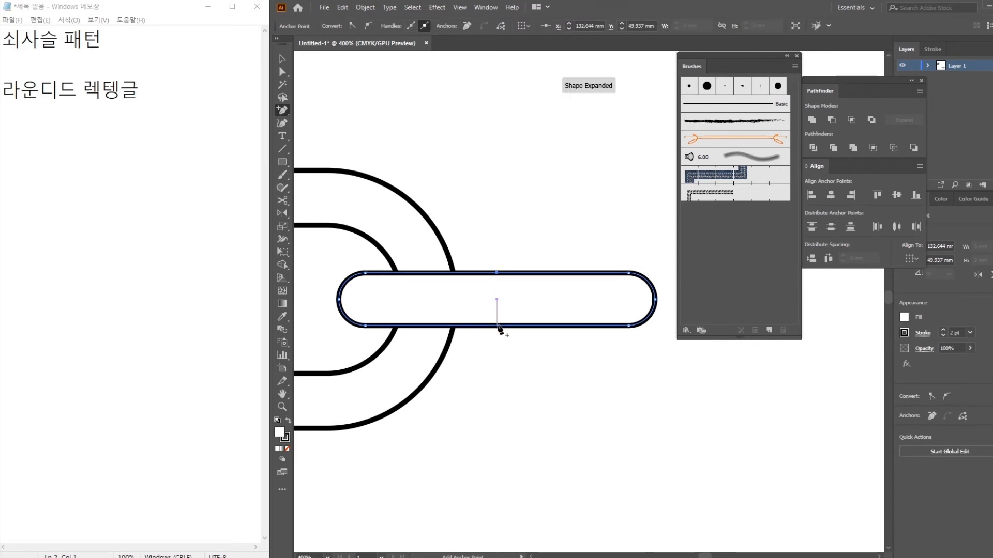
click(497, 326)
Step: Add anchor points at the middle of the upper and lower edges of the left connector bar
drag(397, 348, 687, 362)
drag(408, 346, 719, 331)
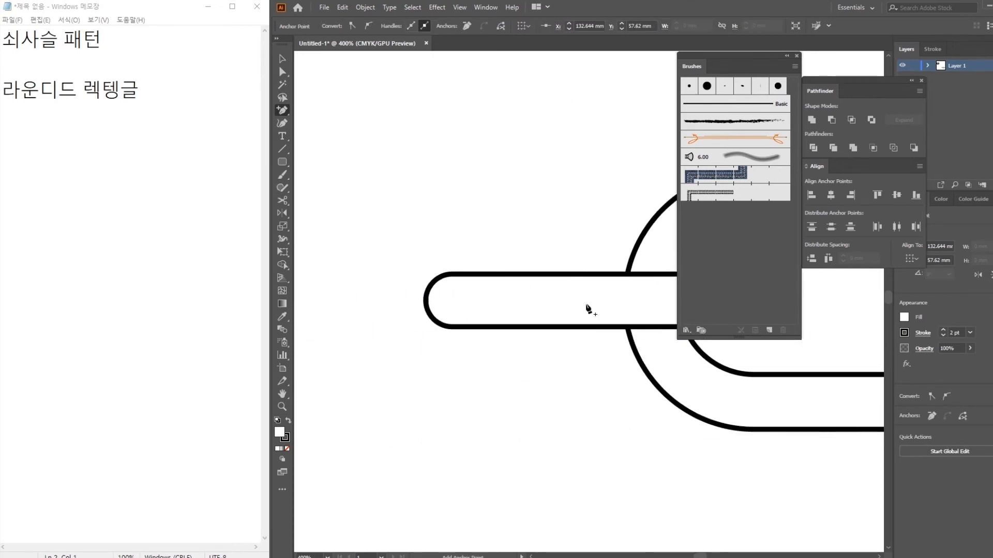
click(583, 275)
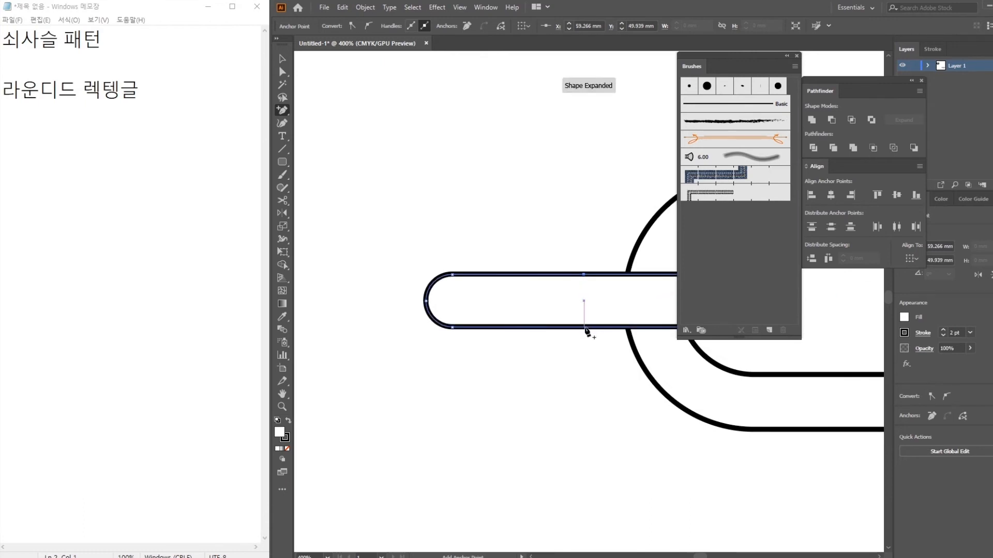
click(282, 58)
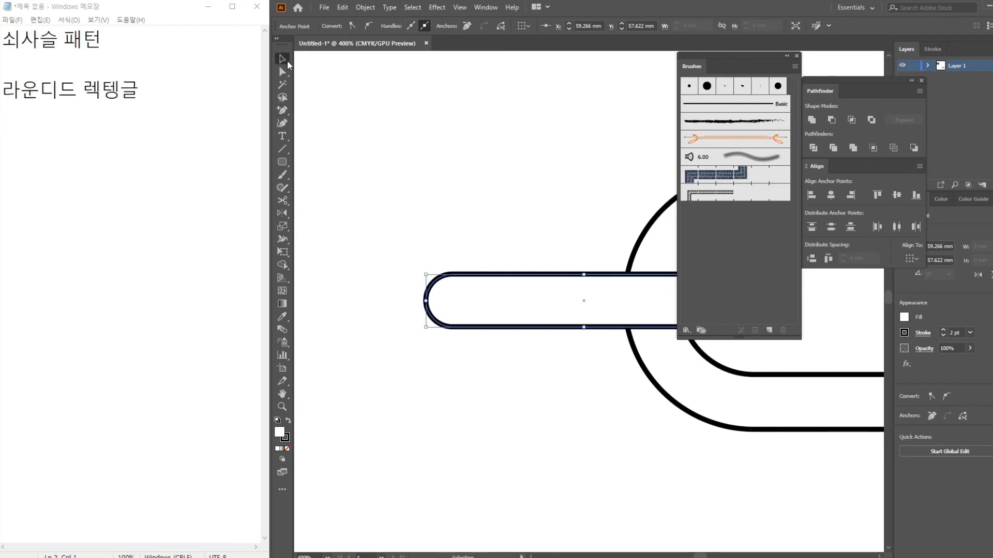
Step: Delete the outer half of the left connector bar, leaving its end open at the added anchor points
click(298, 72)
click(282, 72)
drag(593, 186, 527, 164)
drag(355, 211, 456, 378)
key(Delete)
click(530, 386)
Step: Delete the outer half of the right connector bar, leaving its end open at the added anchor points
drag(605, 439, 364, 412)
drag(698, 418, 303, 405)
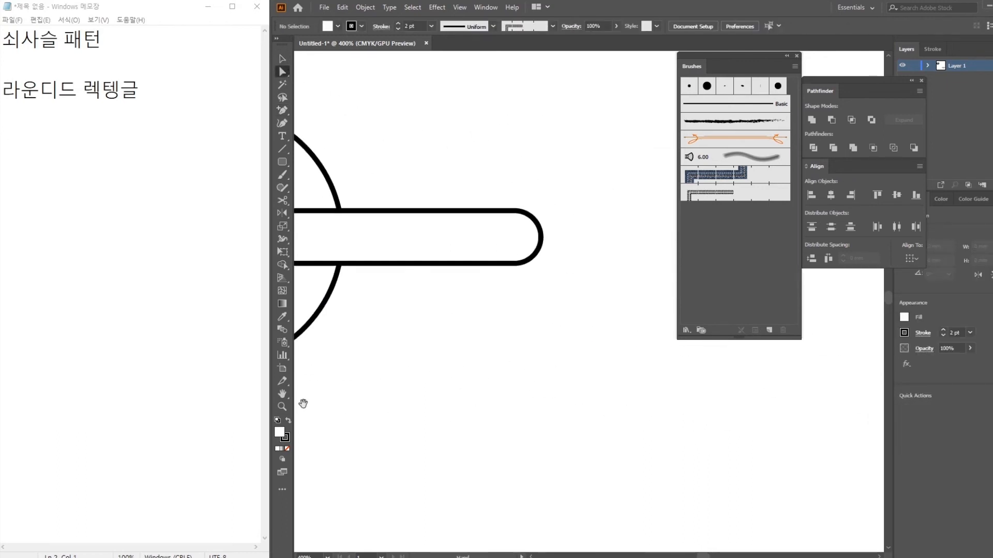
drag(562, 367, 392, 93)
key(Delete)
click(527, 337)
drag(486, 321, 742, 379)
Step: Switch to Notepad and add the line "가운데 구멍을 뚫고" below "라운디드 렉텡글"
click(185, 129)
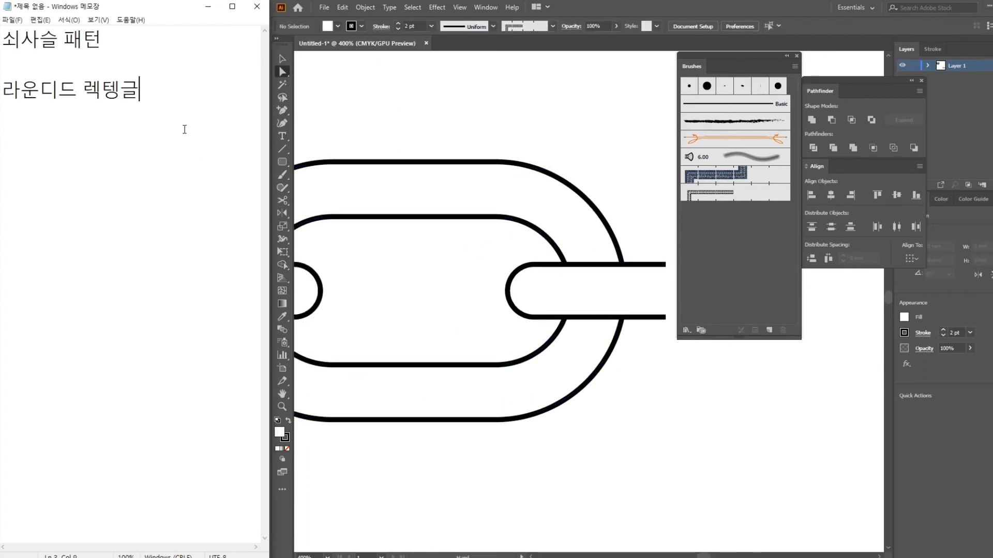
key(Return)
text(가)
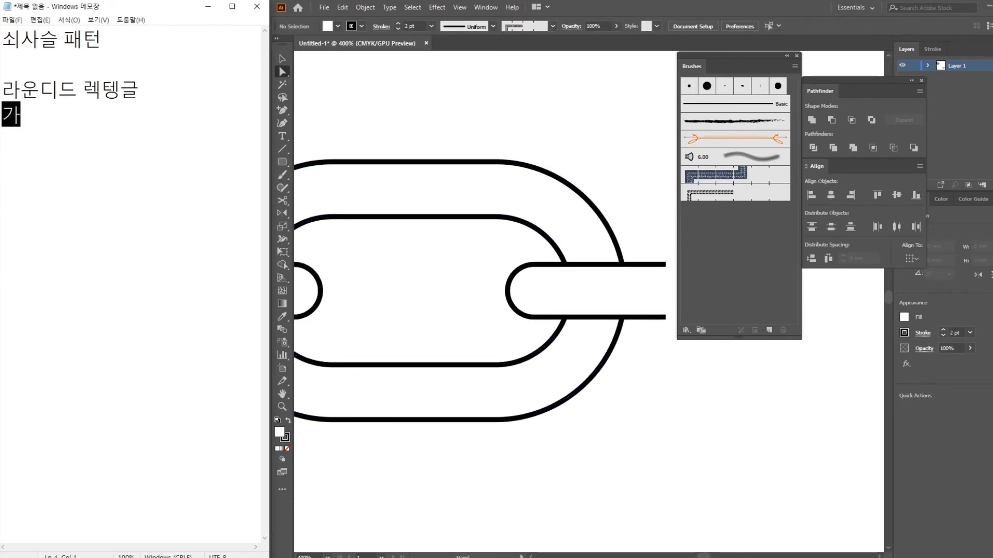
text(운데 구멍을 )
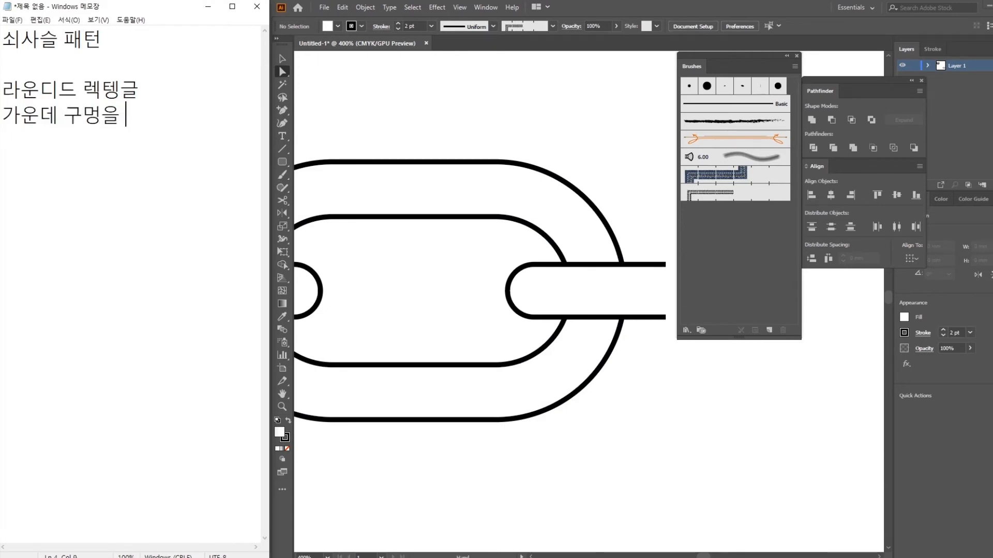
text(뚫고)
key(Return)
text(ㅠ)
key(BackSpace)
key(BackSpace)
key(BackSpace)
key(BackSpace)
text(뚫고)
key(Return)
Step: Add the note line "양옆에 가로로 배치" below the line about making the centre hole
text(양옆에)
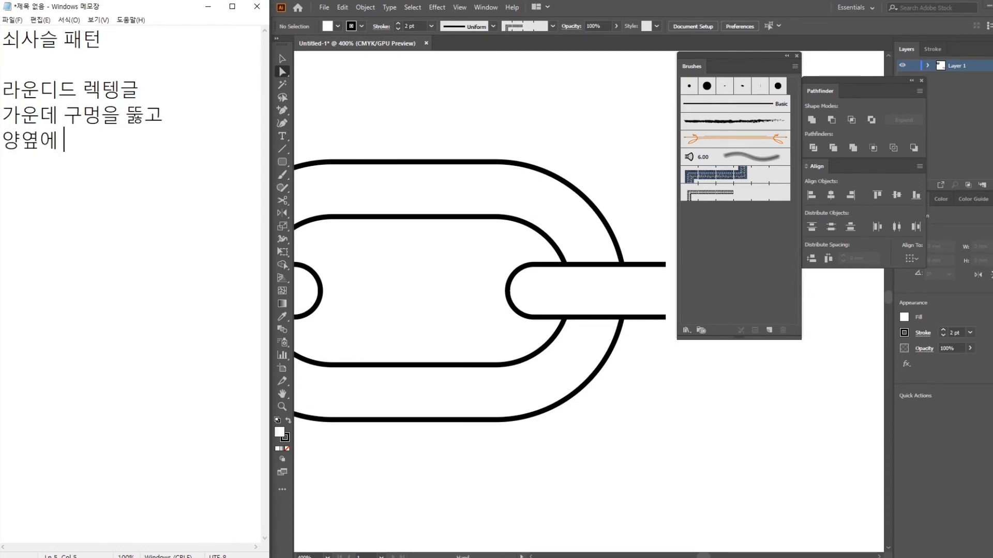
text( 세로로 배치)
key(Return)
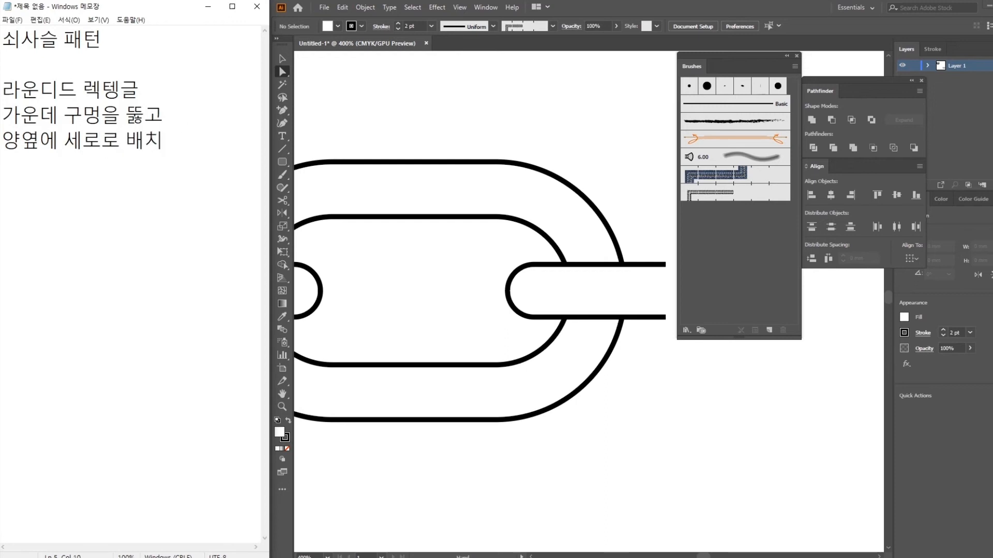
key(BackSpace)
key(BackSpace)
key(BackSpace)
key(BackSpace)
key(BackSpace)
key(BackSpace)
key(BackSpace)
text(가로로 배치)
key(Return)
Step: Leave a blank line and add the note lines "이 두개의 가운대를" and "앵커 추가해서 반절만큼 지워줌"
key(Return)
text(이 두개으의 가운대를)
key(Return)
text(애앵커 추가해서 반절만큼 지우)
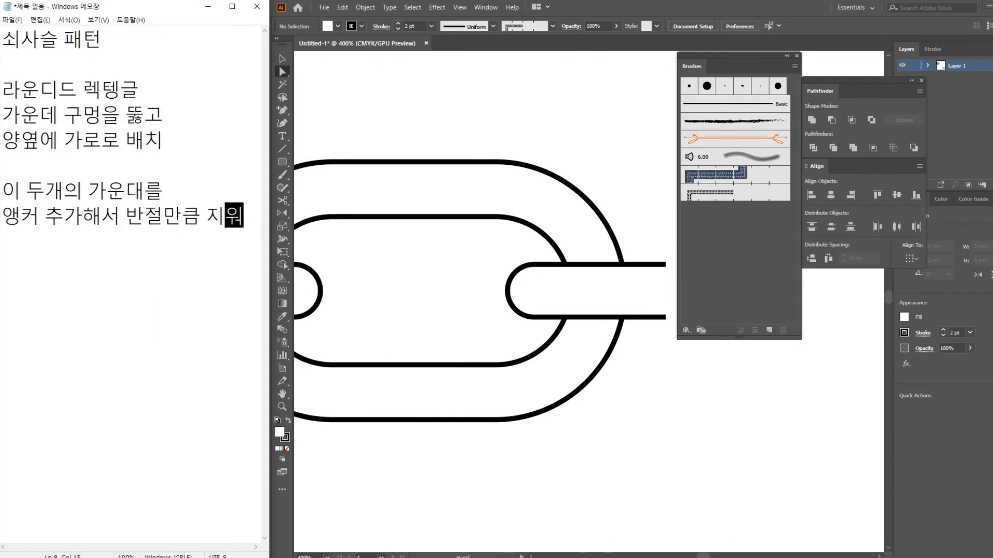
text(워준)
key(Return)
Step: Switch back to Illustrator, group the link with its two trimmed connector bars and deselect it
click(506, 274)
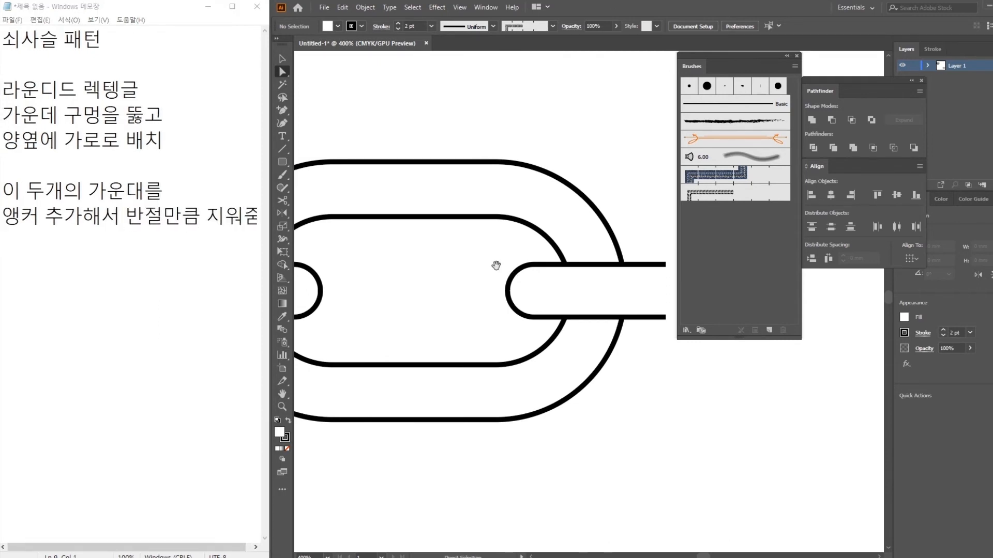
drag(474, 247, 527, 234)
key(ctrl+minus)
key(ctrl+minus)
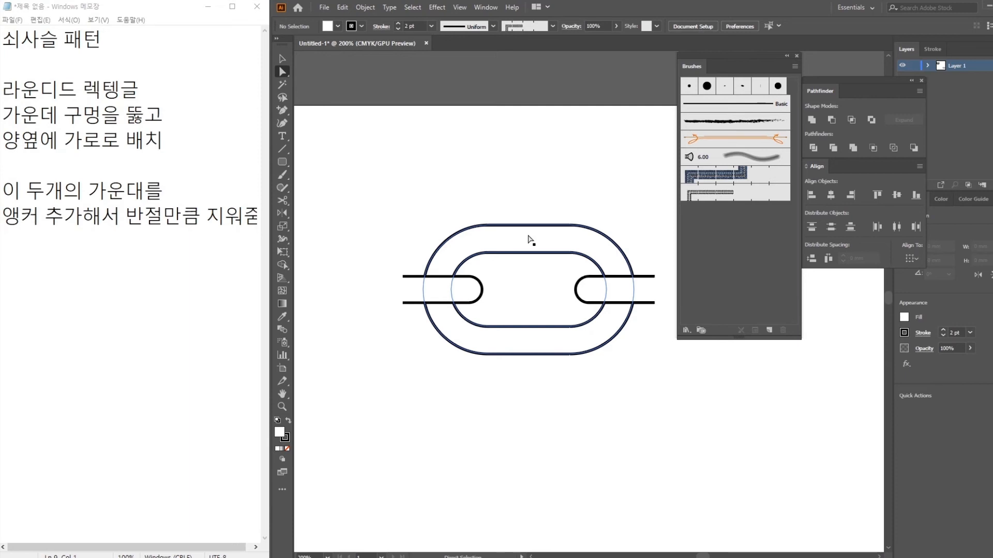
click(505, 188)
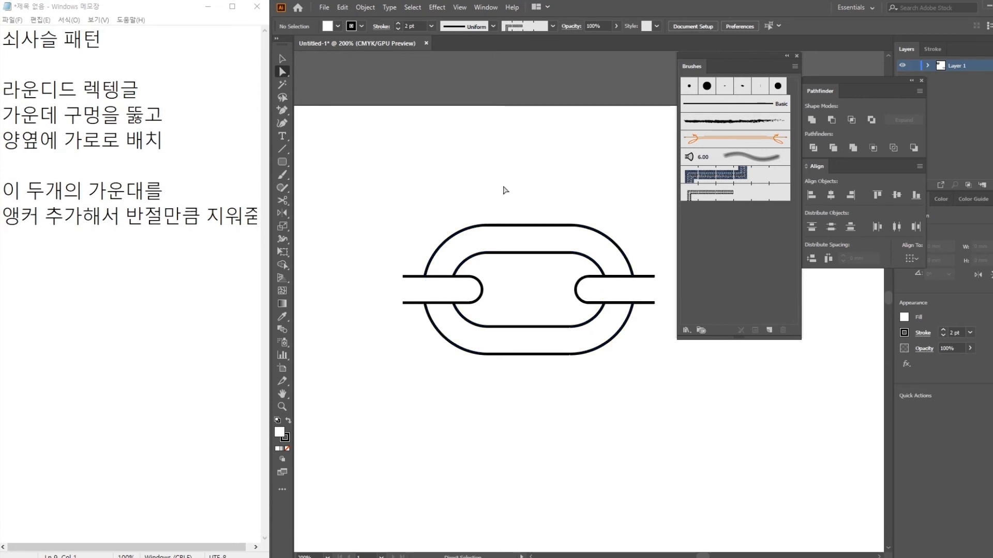
click(283, 58)
drag(376, 173, 690, 429)
key(ctrl+g)
click(610, 457)
Step: Save the grouped chain segment as a new pattern brush with Fixed scale 100%, 0% spacing and Stretch to fit
drag(565, 400, 454, 321)
drag(476, 182, 750, 257)
click(566, 167)
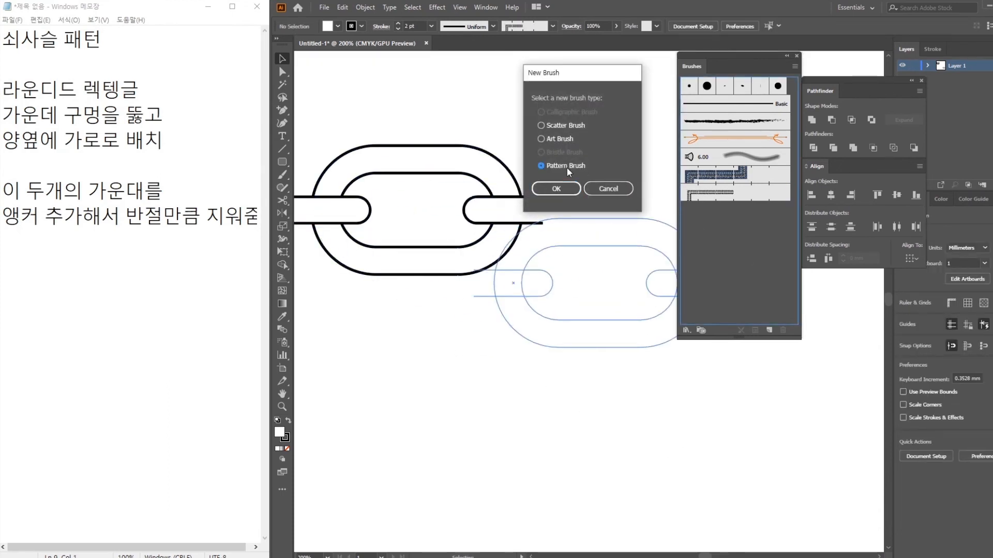
click(566, 191)
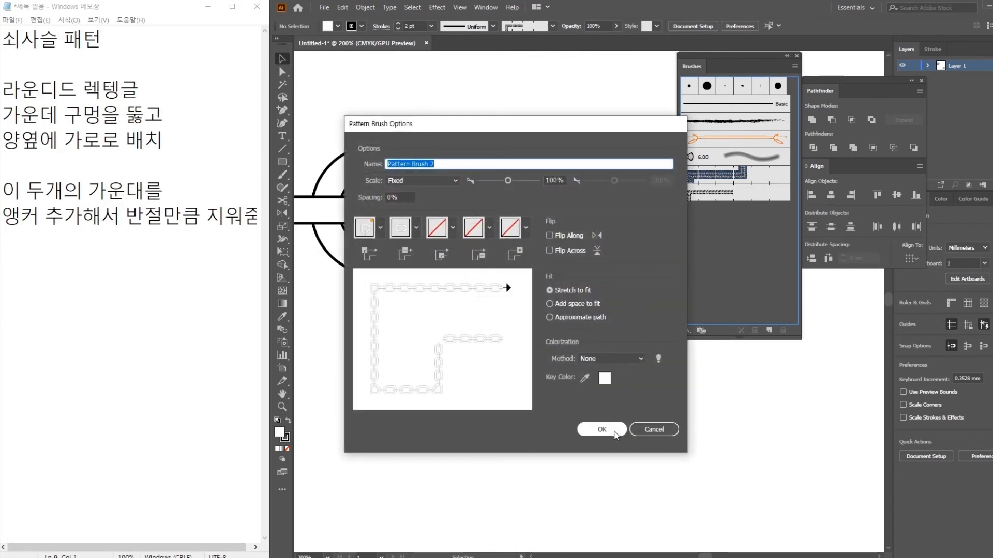
click(604, 430)
Step: Draw a diagonal line about 171 mm wide and 180 mm high across the artboard's lower right area
key(ctrl+1)
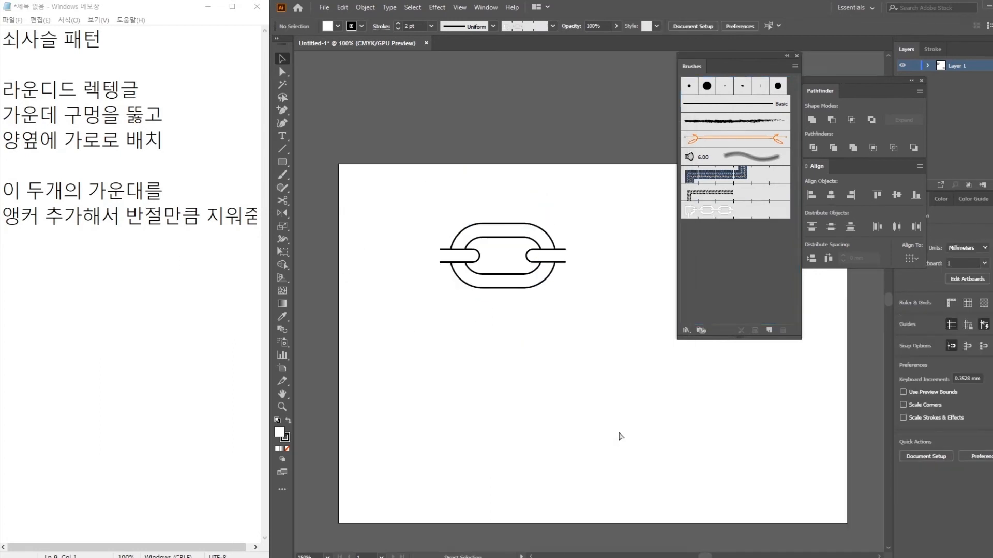
drag(618, 431, 422, 263)
click(281, 149)
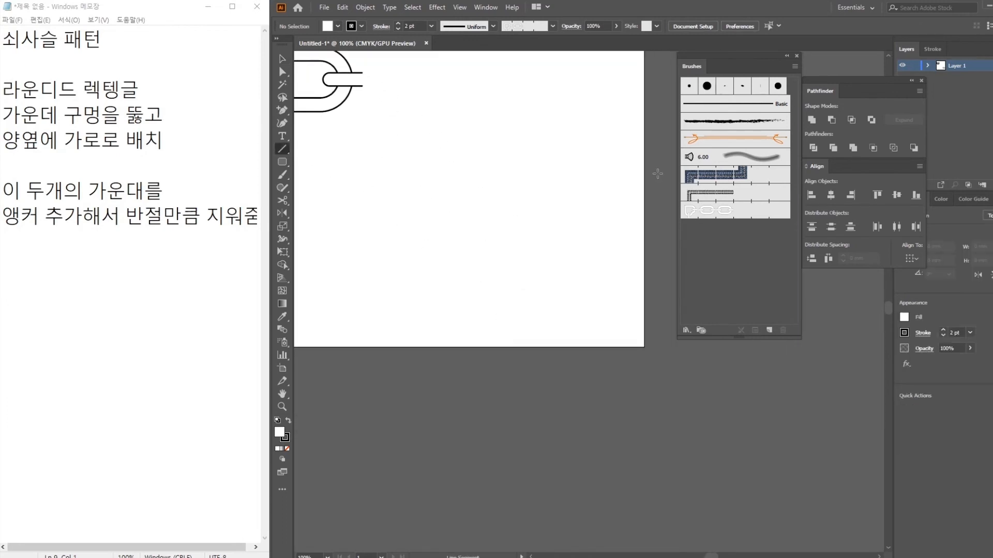
drag(650, 171, 357, 479)
Step: Apply the new chain pattern brush to the diagonal line and deselect it
click(282, 59)
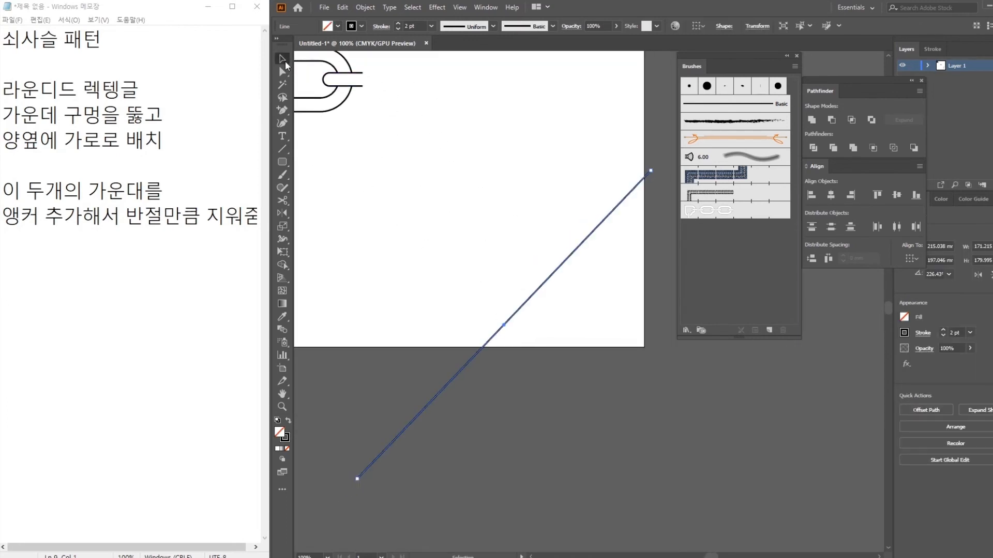
click(734, 210)
click(606, 493)
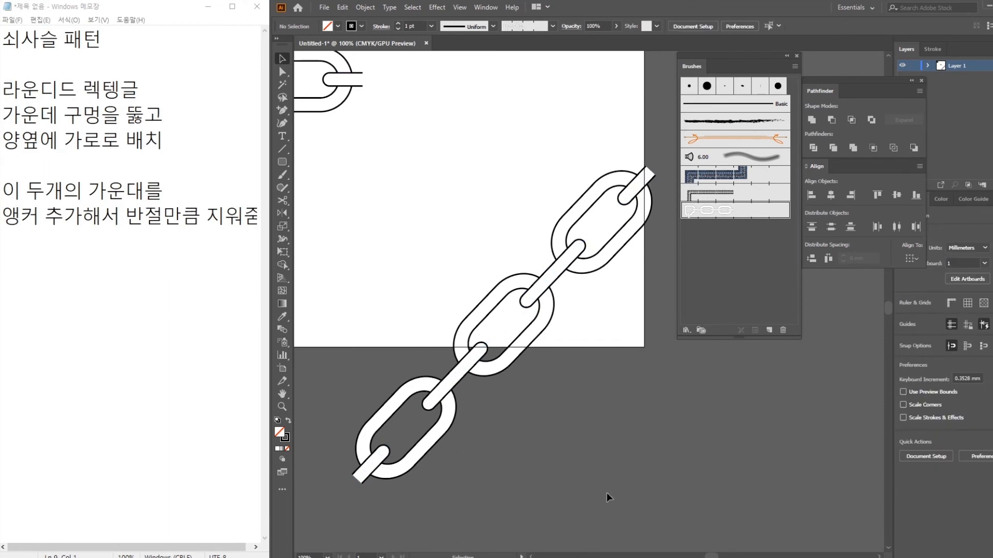
key(ctrl+minus)
key(ctrl+minus)
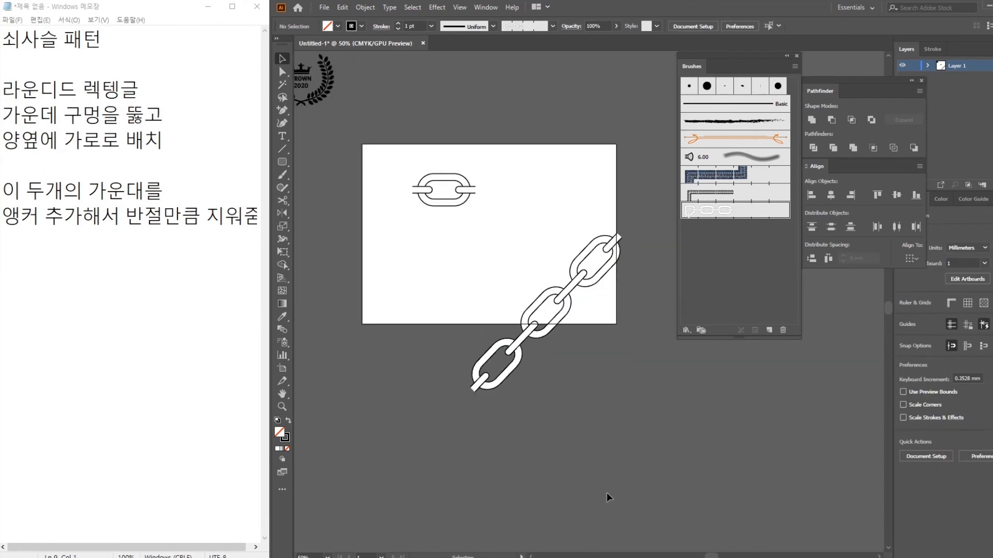
Step: Delete the diagonal line that carries the chain brush
drag(548, 262, 482, 233)
click(527, 250)
key(Delete)
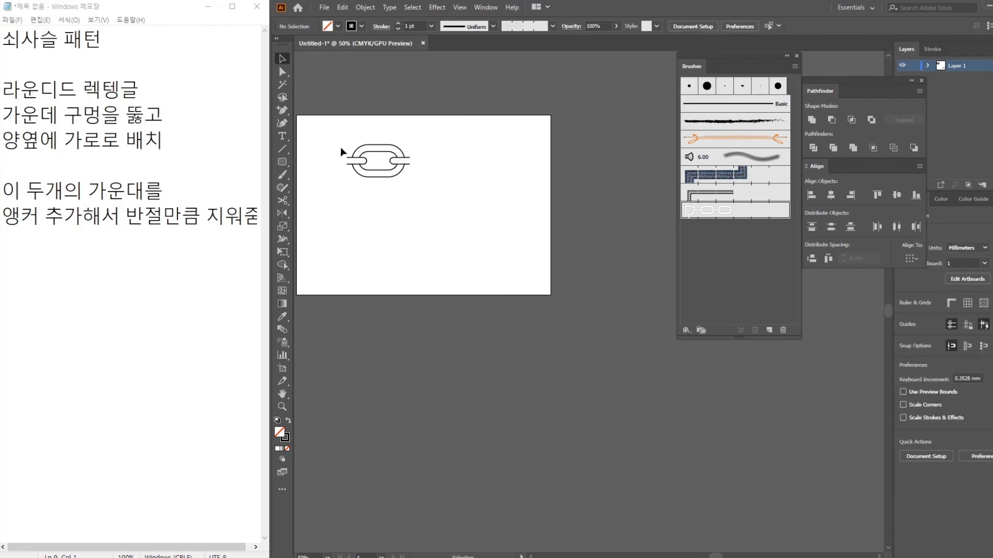
Step: Draw a gently curved diagonal Pen path about 232 mm wide and 283 mm high, crossing the artboard's lower right corner
drag(284, 115, 320, 105)
click(598, 233)
drag(400, 476, 386, 523)
ctrl+click(420, 136)
Step: Apply the chain pattern brush to the curved path and deselect it
click(281, 59)
drag(433, 176, 586, 373)
click(727, 210)
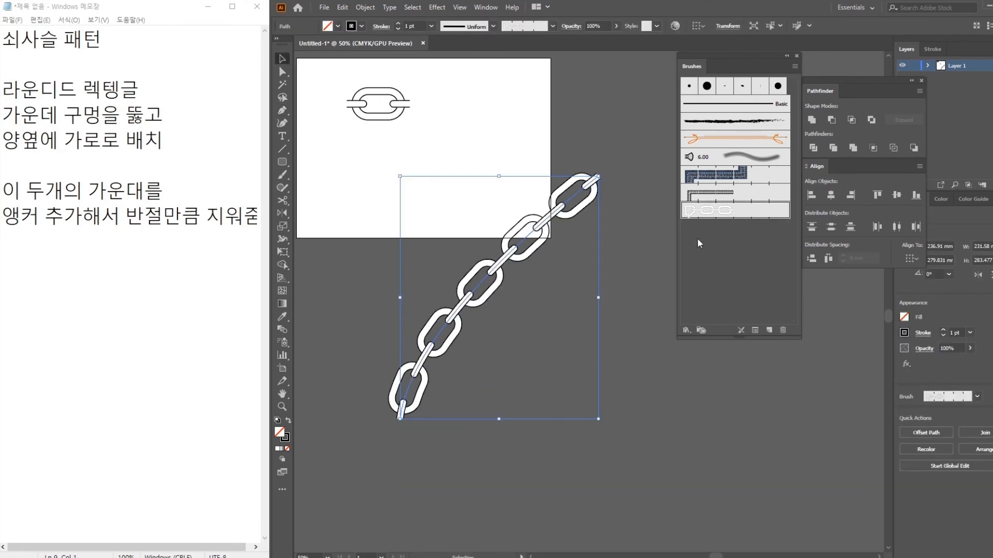
click(628, 497)
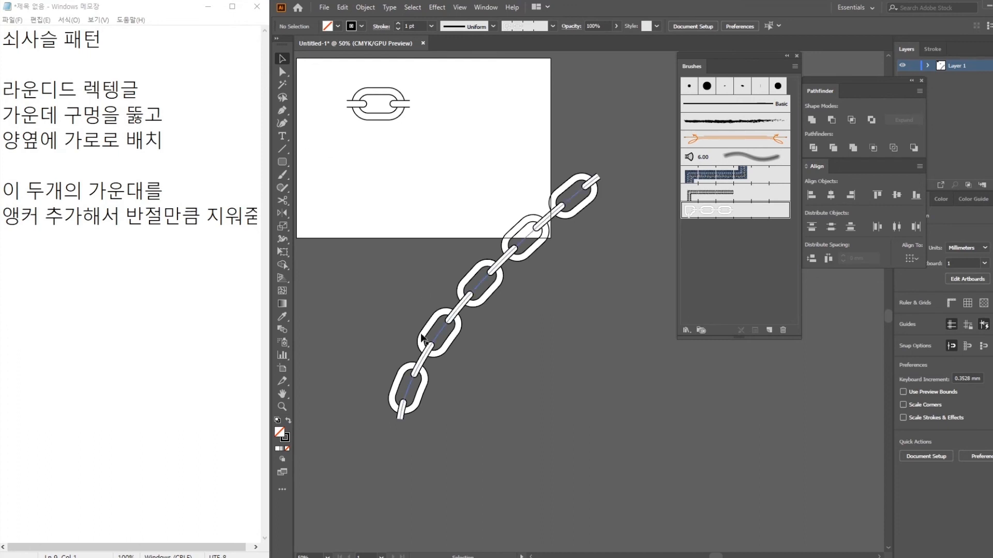
Step: Enlarge the curved chain path to about 259 mm wide and 317 mm high, and delete the source chain segment from the artboard
click(458, 308)
drag(596, 420, 671, 449)
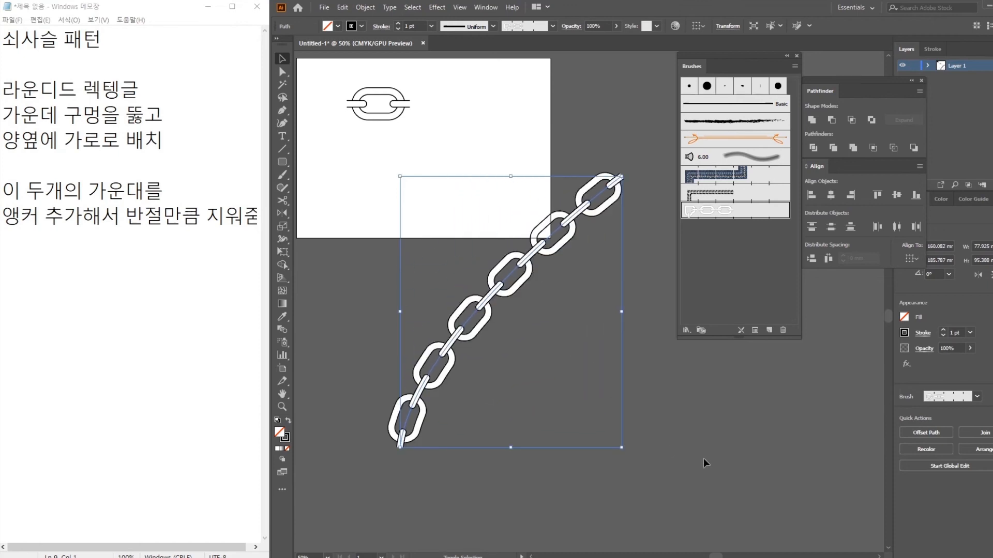
drag(463, 135, 410, 146)
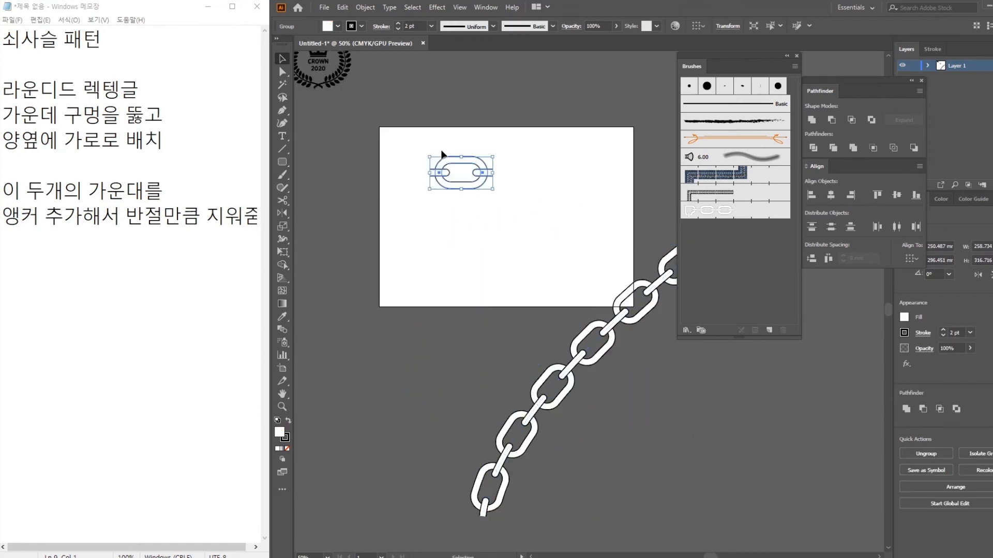
key(Delete)
Step: Move the curved chain path off the artboard into the empty area above it, beside the laurel emblem
drag(532, 267, 660, 447)
drag(626, 399, 579, 499)
drag(576, 414, 406, 113)
drag(474, 230, 595, 488)
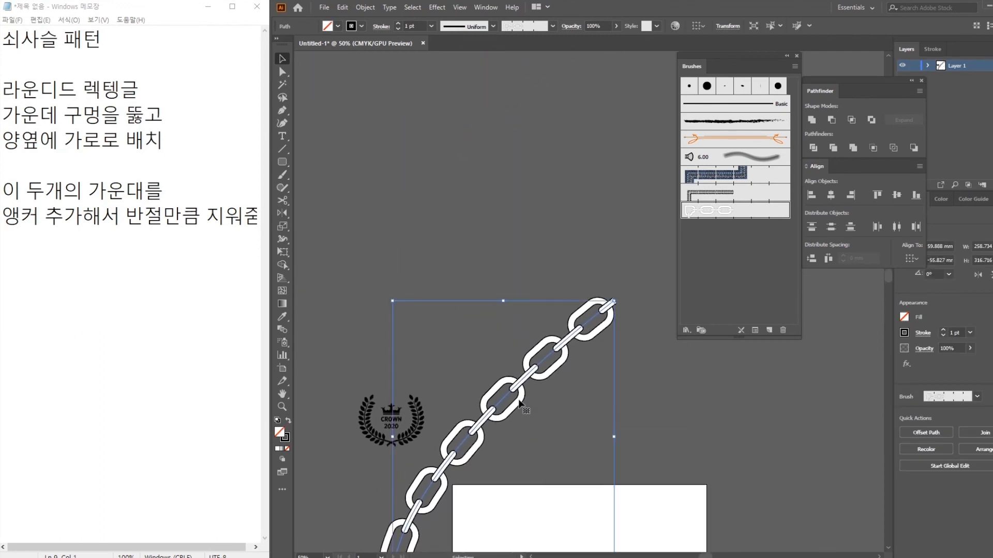
drag(517, 401, 591, 264)
Step: Draw a closed four-sided Pen shape slanted to the right in the empty area below the artboard
drag(634, 382, 557, 406)
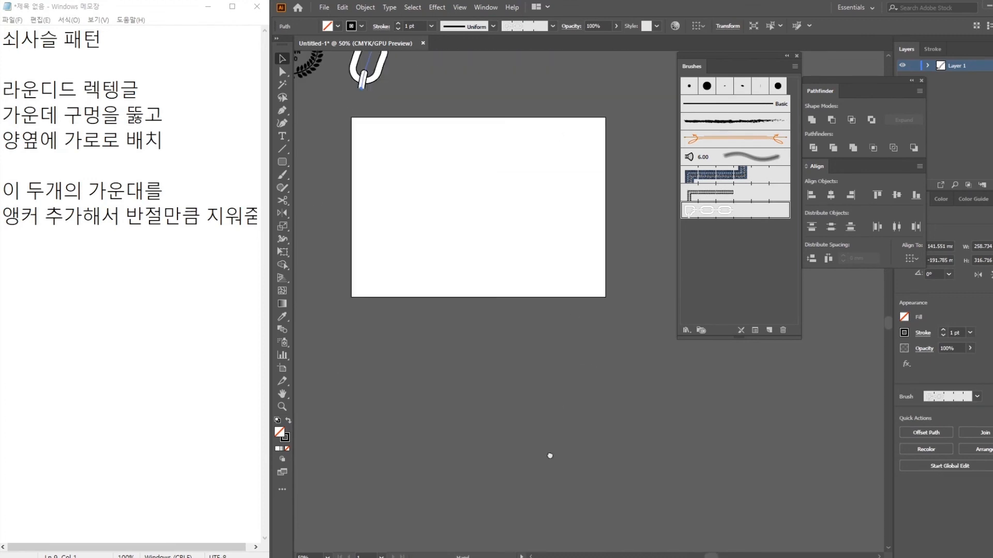
drag(570, 447, 529, 401)
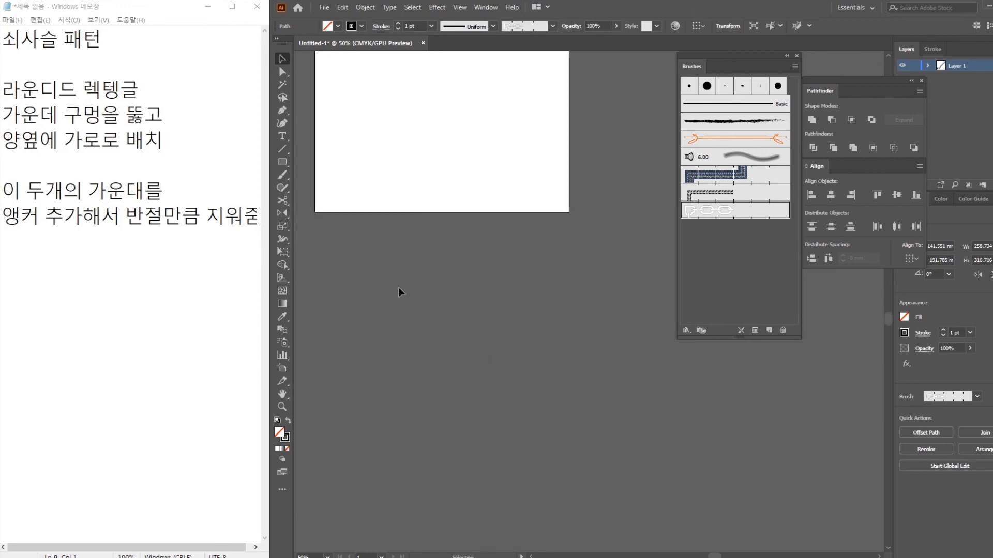
drag(379, 246, 389, 224)
click(286, 110)
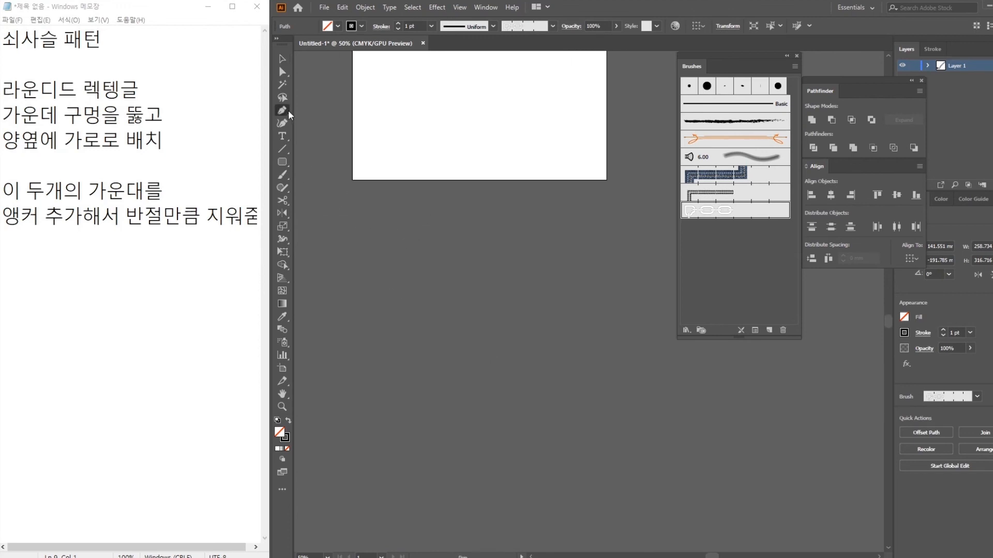
click(508, 214)
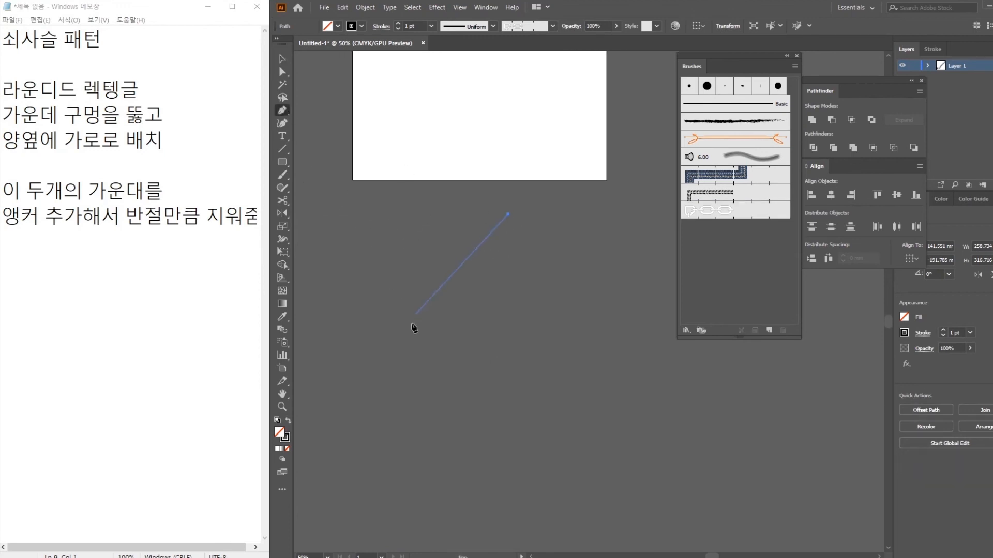
click(377, 360)
click(568, 375)
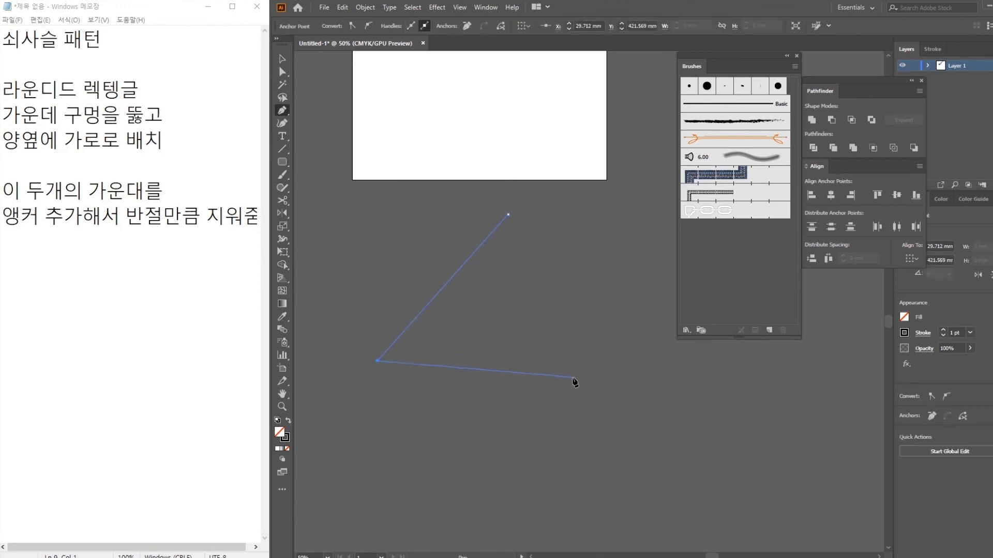
click(672, 215)
click(508, 215)
drag(570, 164, 539, 512)
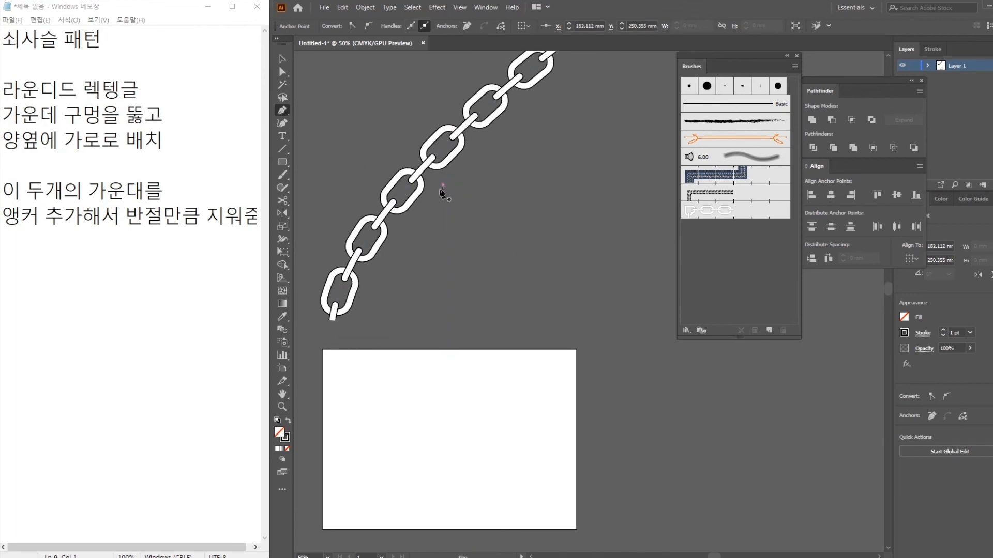
scroll(483, 154, down, 5)
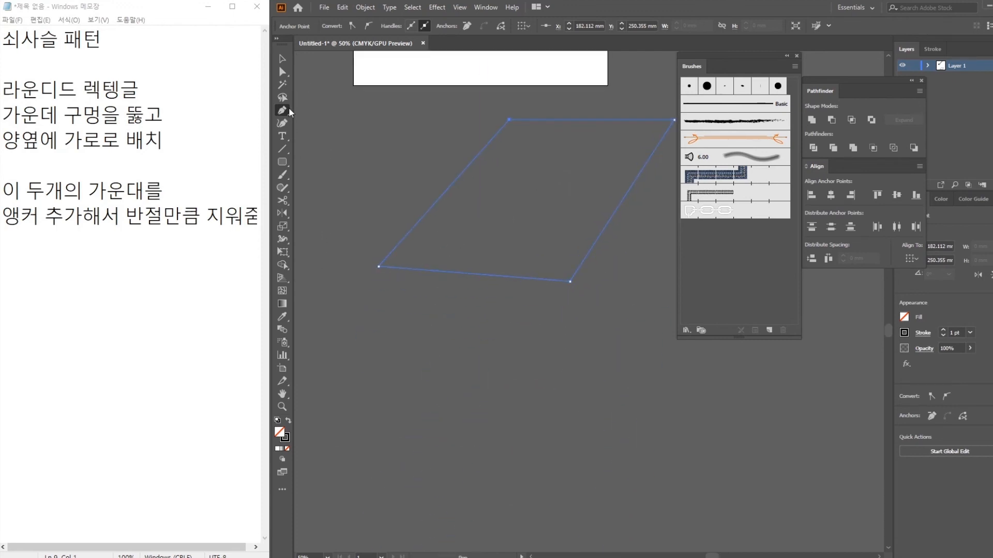
Step: Move the shape's two lower corner points to flatten its lower edge, making it about 349 mm wide and 189 mm high
key(a)
drag(379, 267, 375, 277)
click(433, 303)
drag(537, 237, 508, 290)
click(566, 285)
click(282, 59)
click(411, 178)
Step: Fill the slanted four-sided shape with brown and deselect it
click(449, 209)
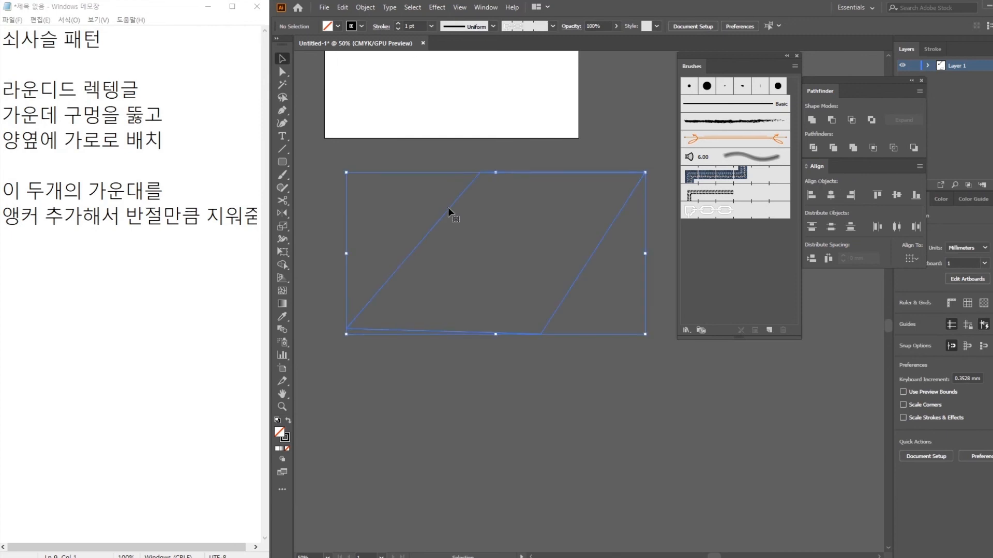
click(337, 27)
click(306, 64)
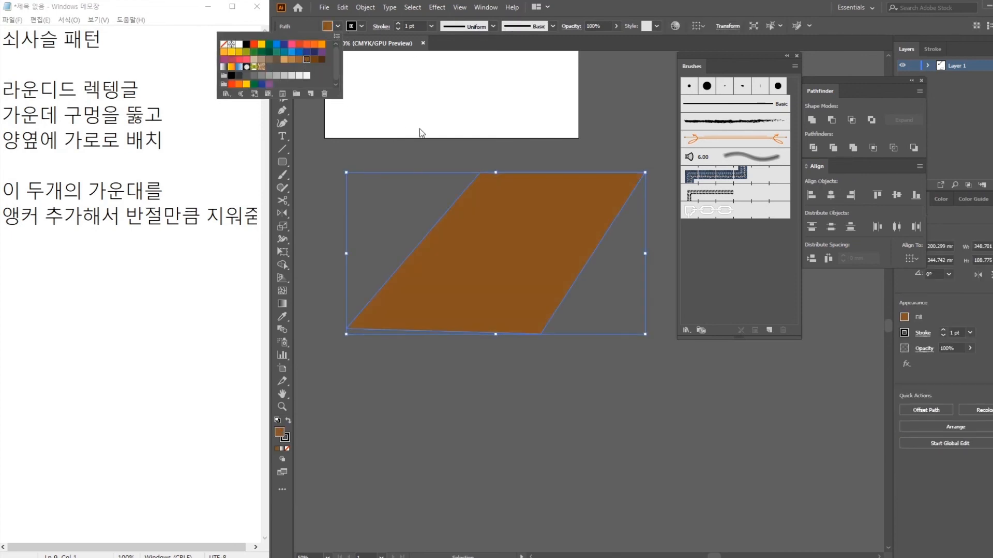
click(650, 381)
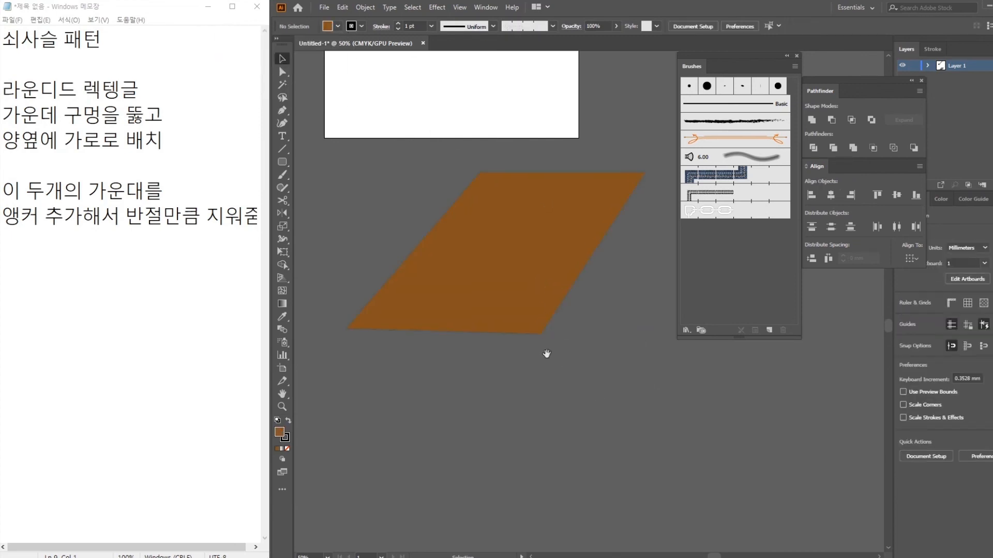
Step: Duplicate the brown book cover, fill the copy with light tan, and place it behind and slightly below the original, leaving no extra brown copy
drag(545, 355, 516, 310)
drag(495, 219, 497, 239)
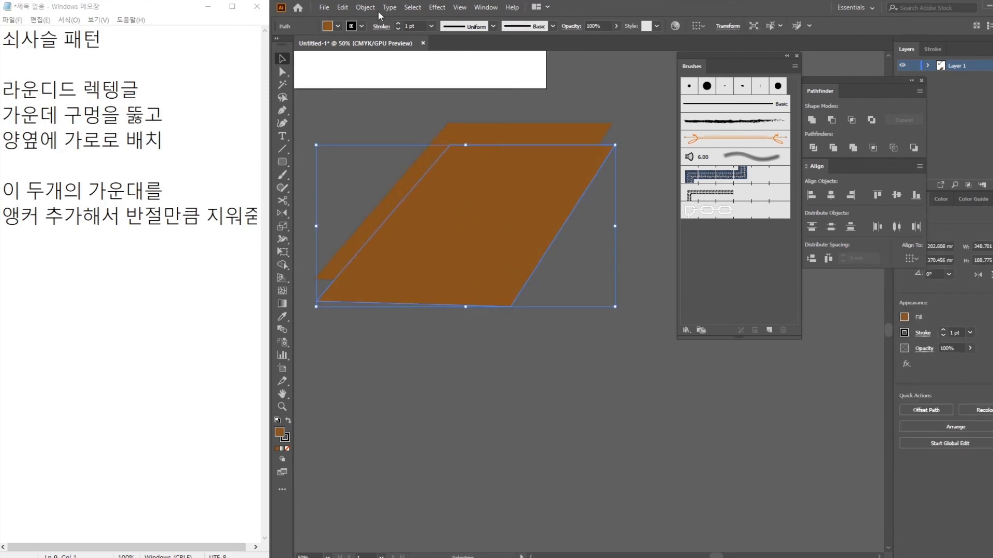
click(337, 26)
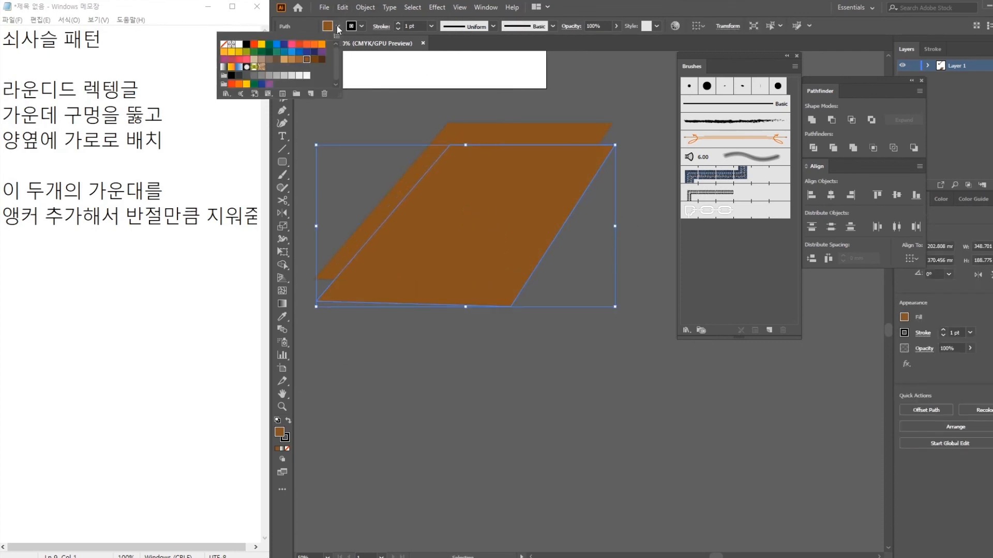
click(257, 60)
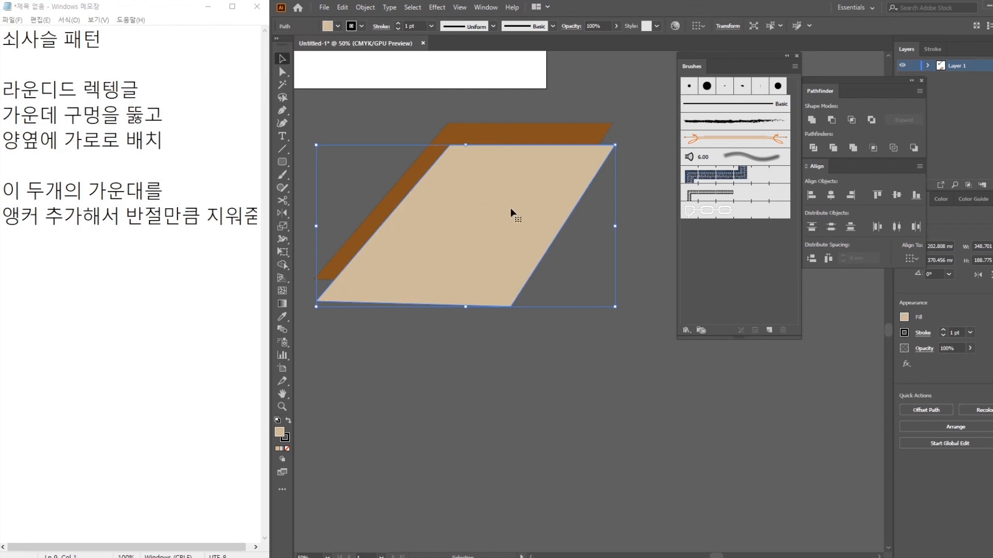
key(ctrl+[)
mouse_move(448, 305)
mouse_down()
mouse_move(447, 275)
mouse_move(449, 287)
mouse_up()
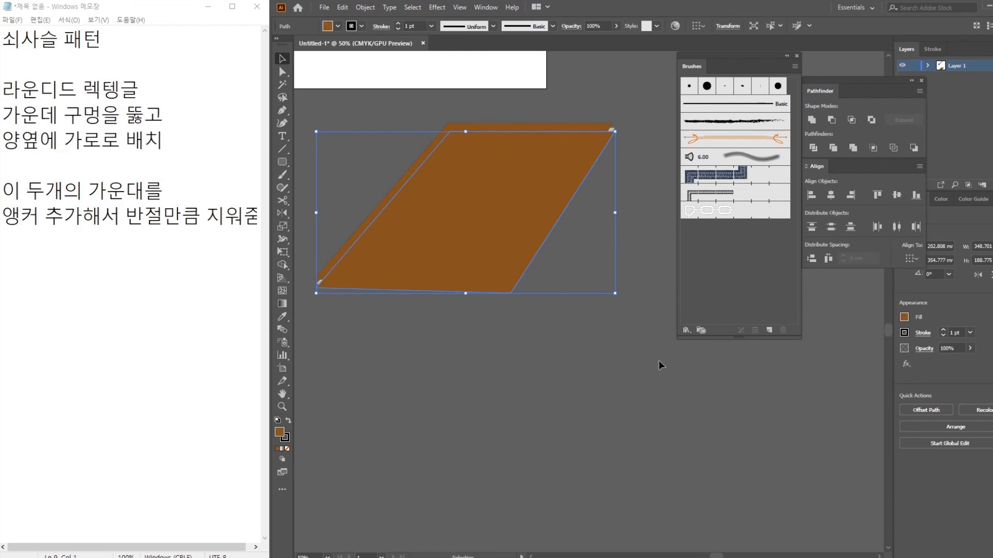
key(Delete)
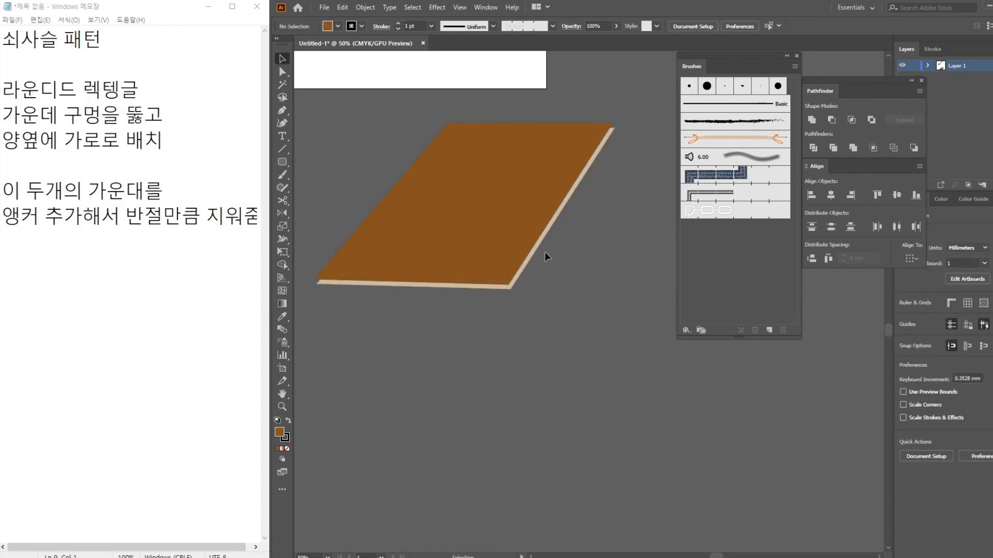
Step: Duplicate the tan page shape slightly downward and repeat the copy to build up a stack of pages under the cover
click(542, 241)
drag(541, 241, 544, 247)
key(a)
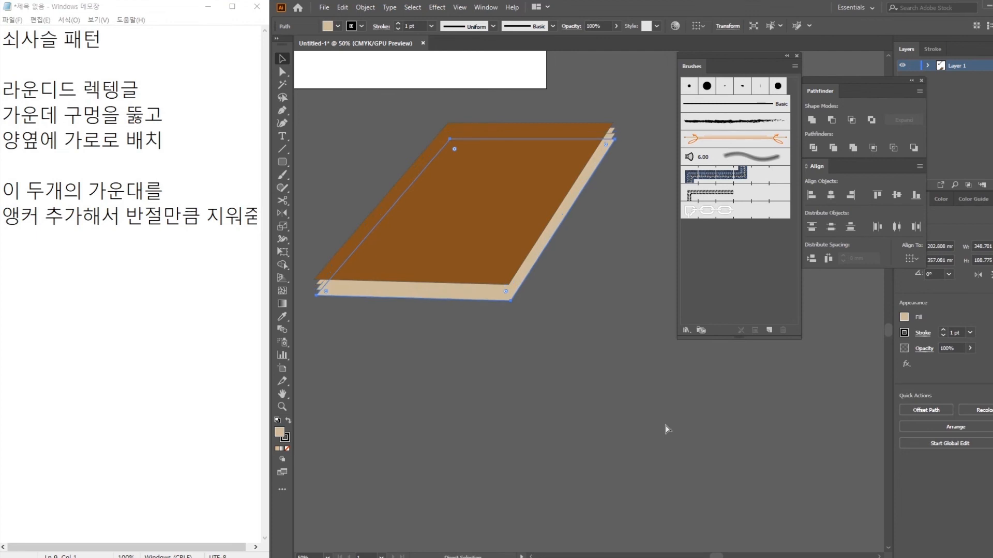
key(v)
key(ctrl+d)
key(ctrl+d)
key(ctrl+d)
Step: Remove the stroke from all the tan page shapes and deselect them
drag(473, 432, 379, 316)
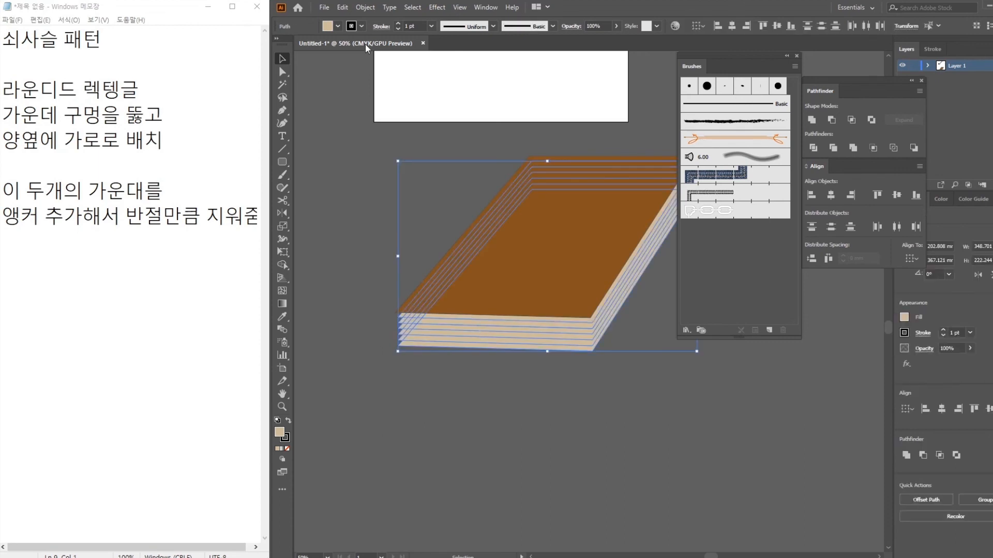
click(361, 27)
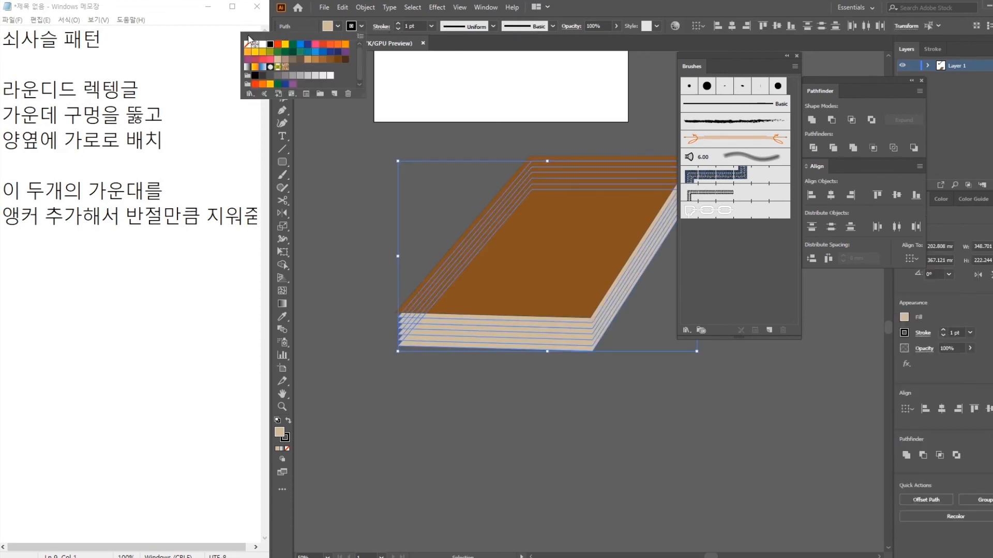
click(248, 45)
click(594, 413)
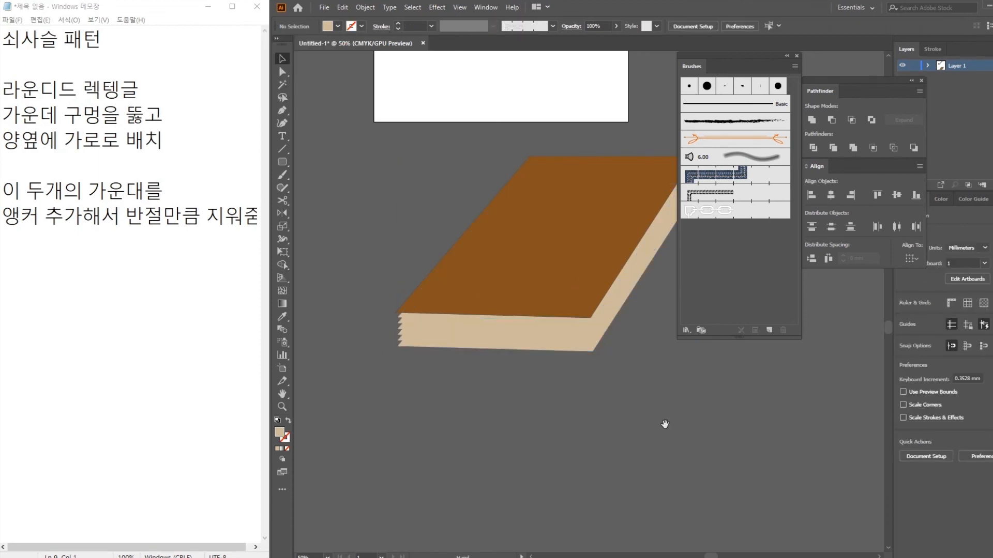
Step: Duplicate the brown cover below the page stack and send the copy to the back as the book's back cover
drag(595, 332, 515, 314)
drag(478, 208, 484, 246)
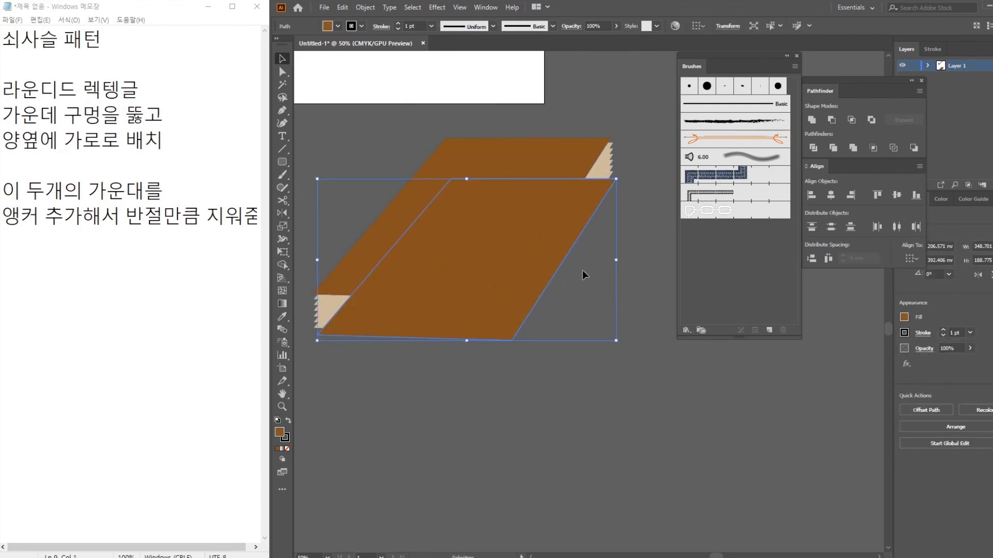
key(ctrl+shift+bracketleft)
click(510, 371)
drag(383, 432, 456, 445)
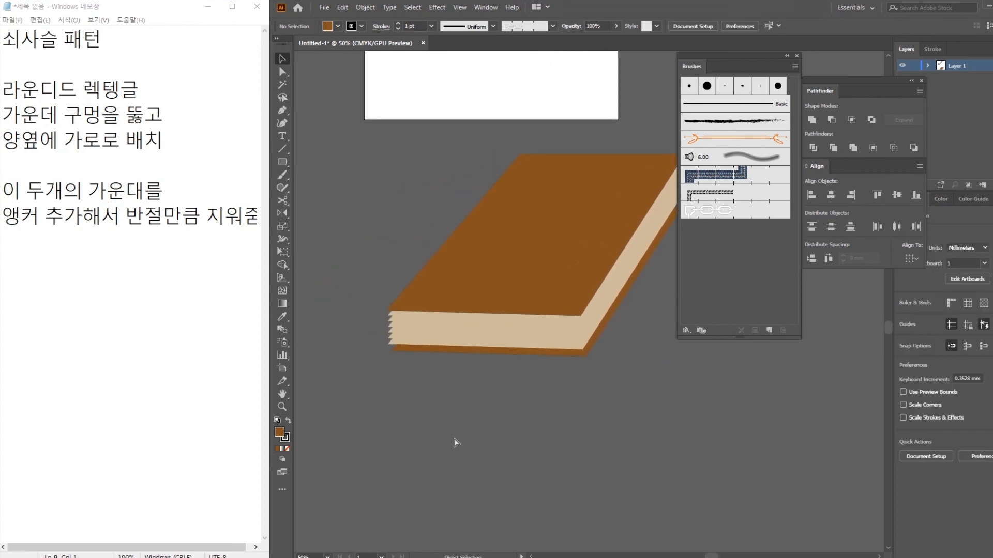
Step: Remove the stroke from the front and back covers
key(ctrl+1)
drag(444, 431, 591, 381)
click(560, 204)
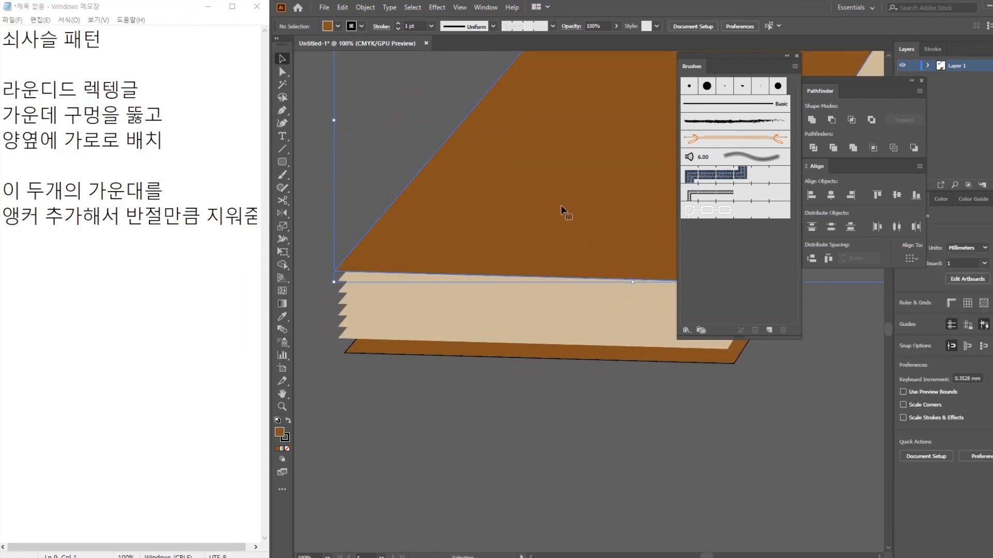
click(362, 26)
click(246, 45)
drag(347, 165, 345, 140)
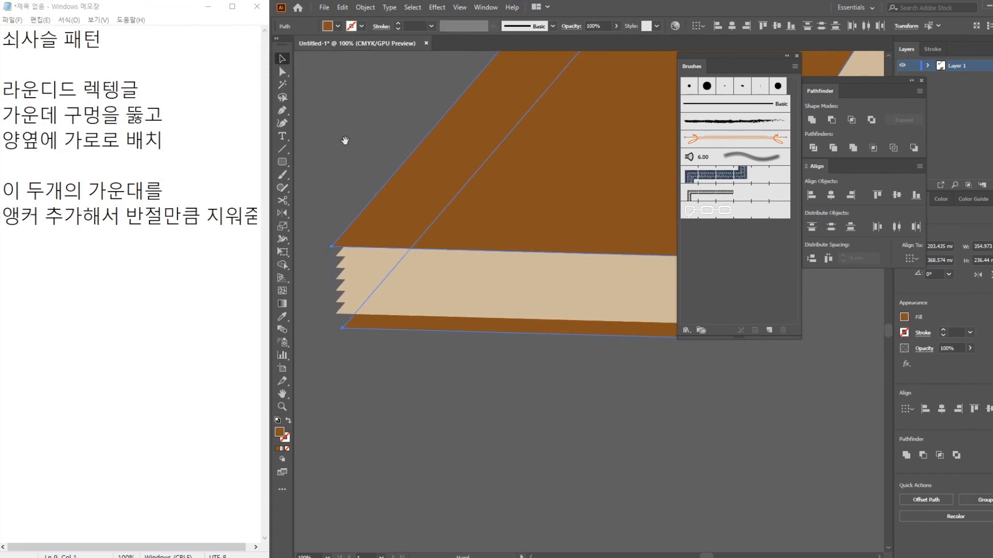
click(345, 140)
Step: Draw a closed Pen shape about 43 mm wide and 54 mm high with a curved outer edge as the book's spine, and send it to the back
click(283, 123)
click(284, 110)
ctrl+click(332, 249)
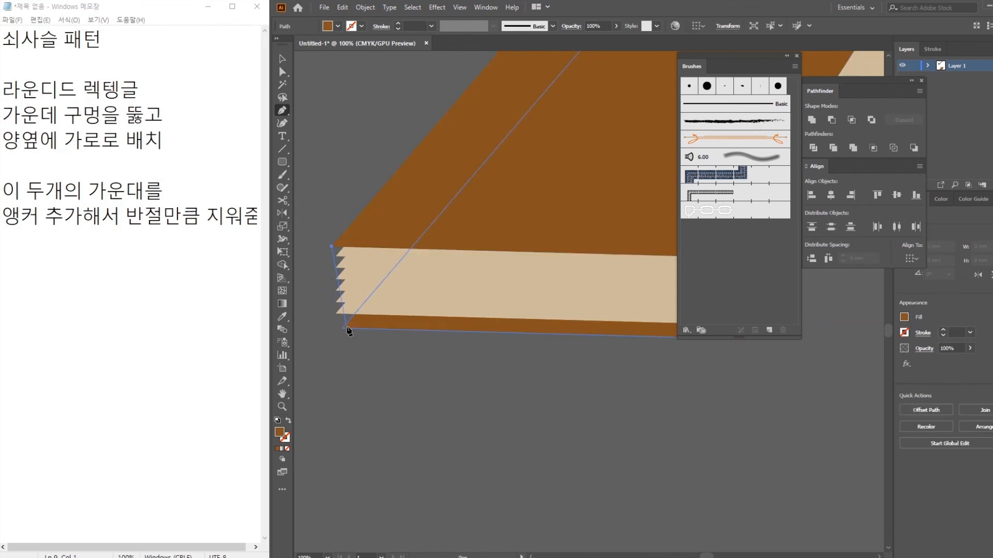
drag(344, 328, 367, 339)
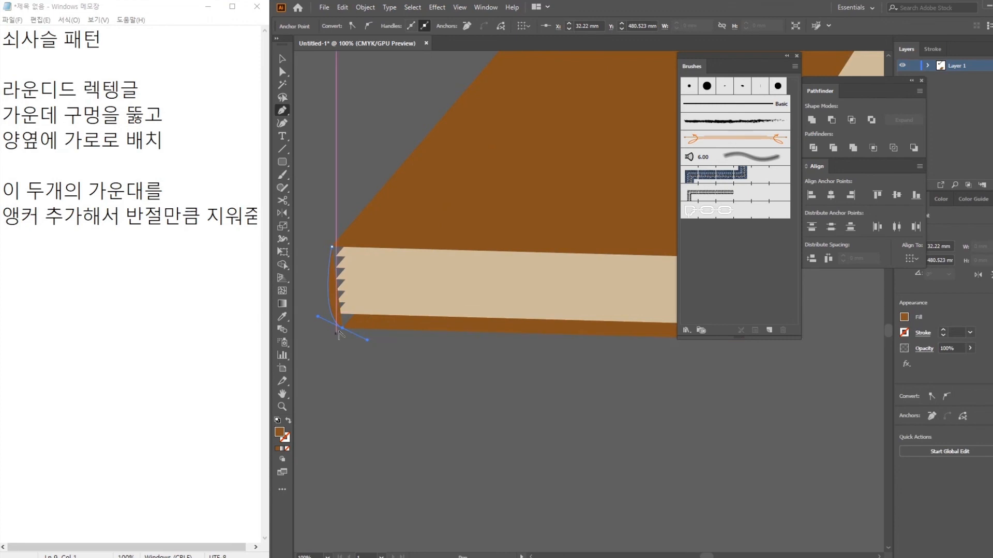
click(402, 290)
click(395, 236)
click(332, 247)
key(v)
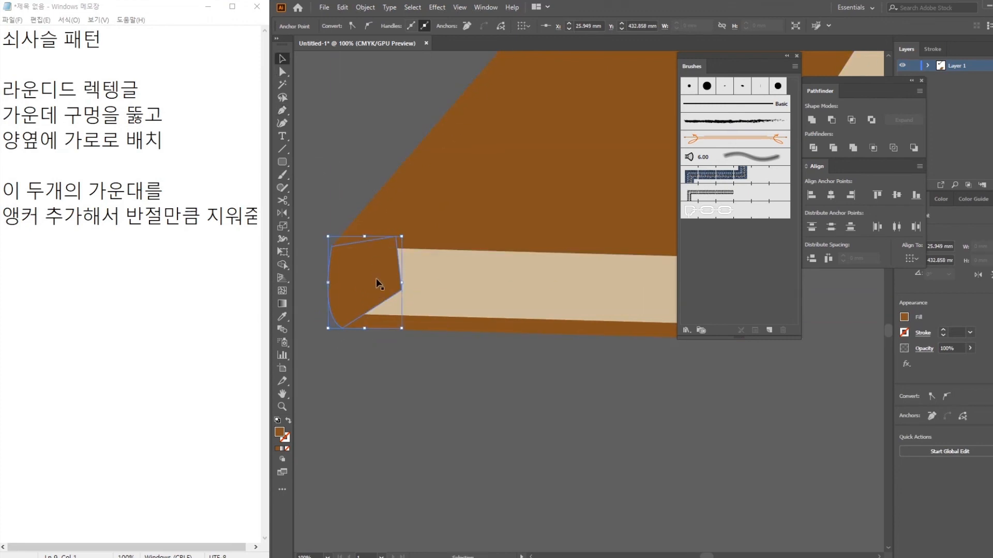
key(ctrl+shift+[)
key(ctrl+shift+a)
Step: Fill the book's spine shape with a darker brown and deselect it
drag(529, 364, 625, 407)
click(429, 325)
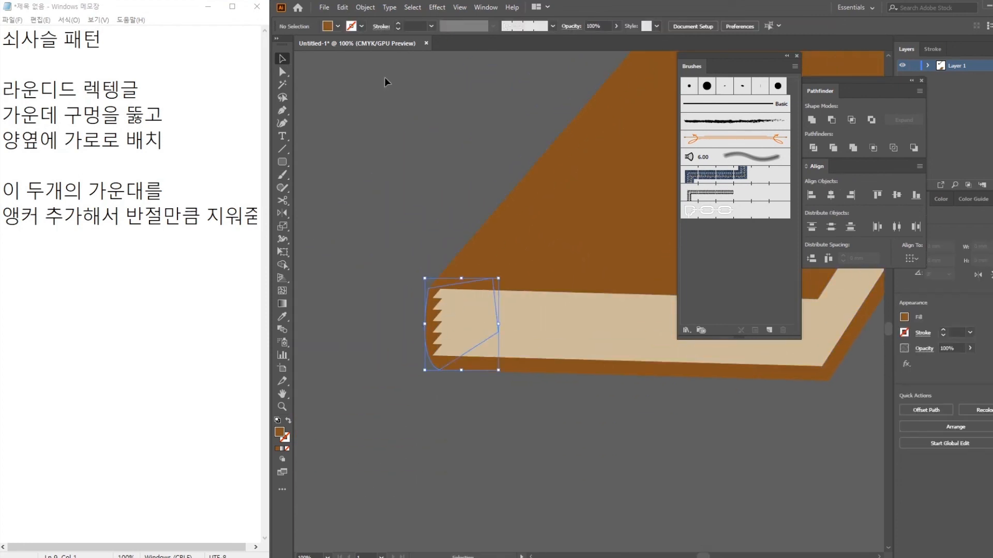
click(337, 26)
click(314, 60)
click(512, 262)
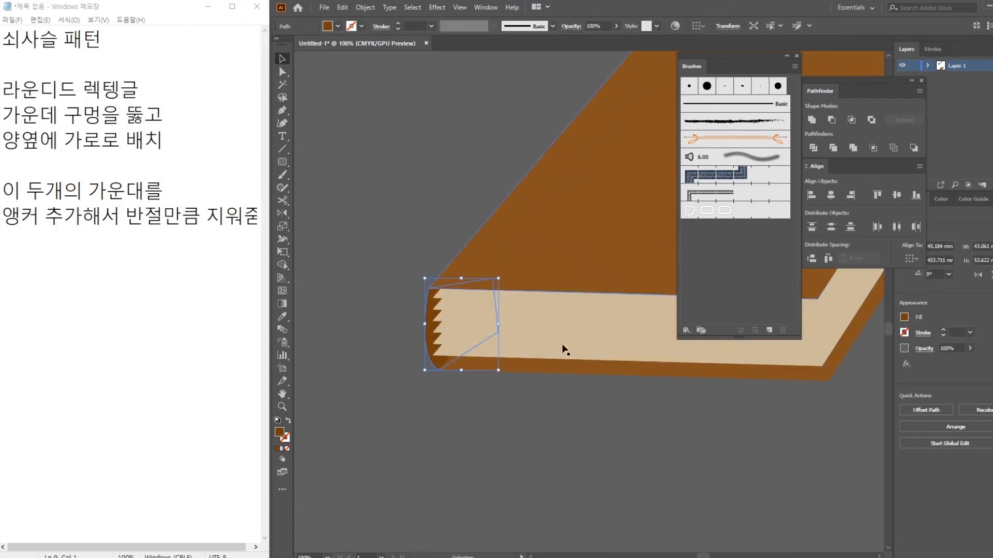
drag(636, 502, 541, 501)
click(554, 477)
Step: Draw a closed dark brown slanted label about 149 mm wide and 25 mm high near the front cover's far edge
drag(567, 448, 498, 514)
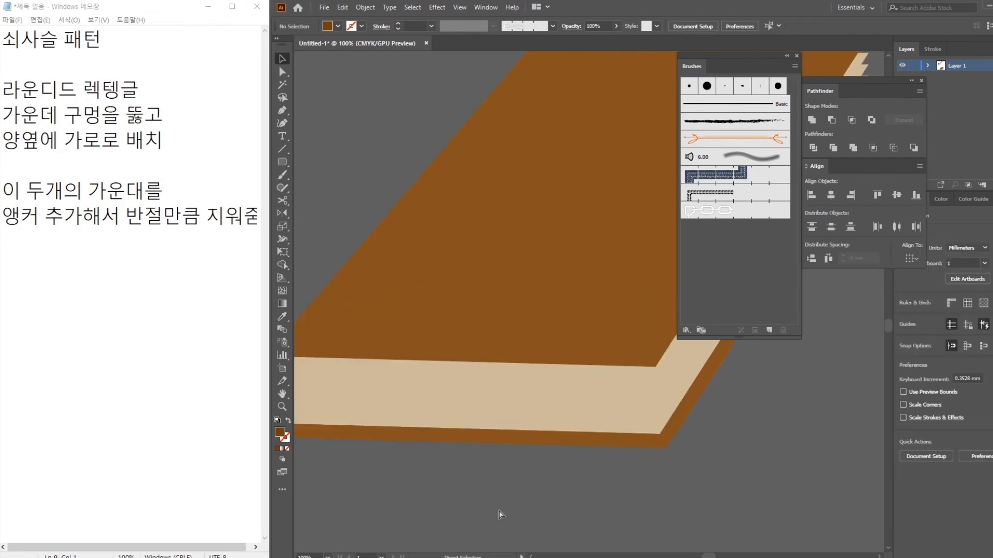
key(ctrl+minus)
drag(378, 414, 324, 449)
drag(591, 393, 596, 385)
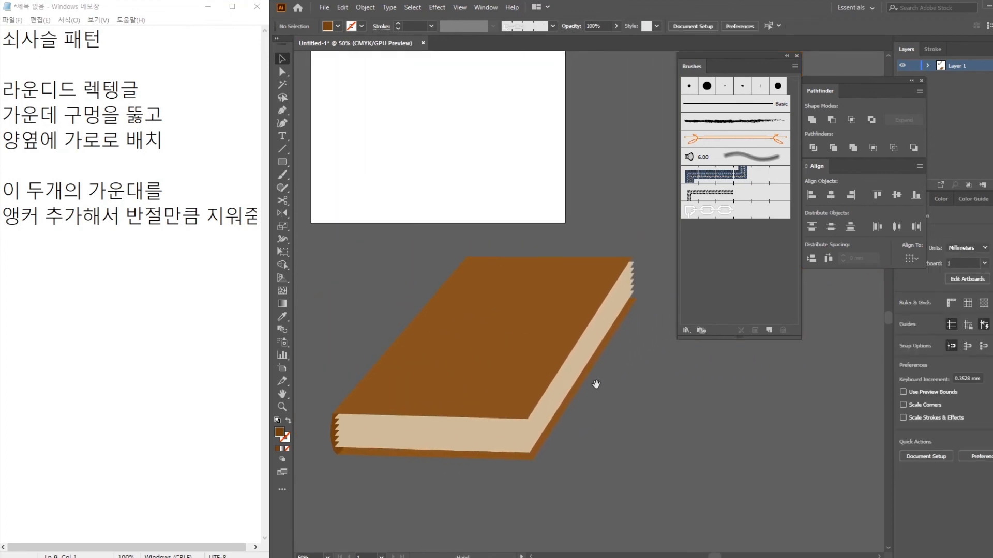
click(285, 111)
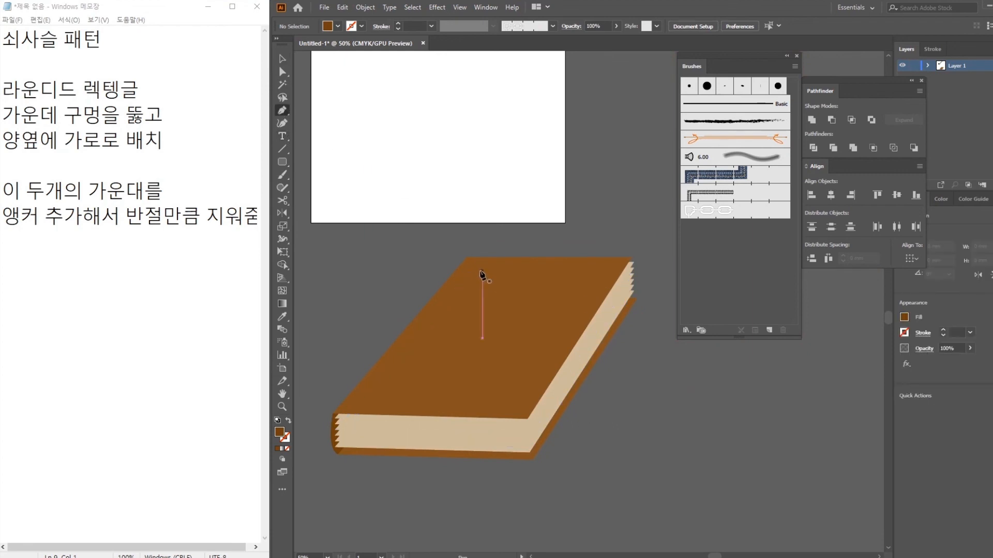
click(484, 273)
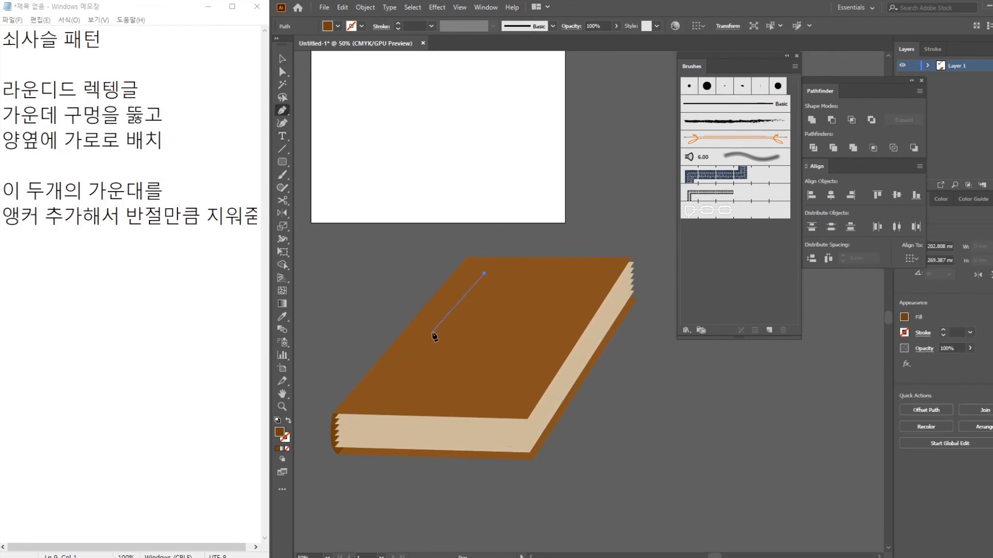
click(467, 296)
click(577, 294)
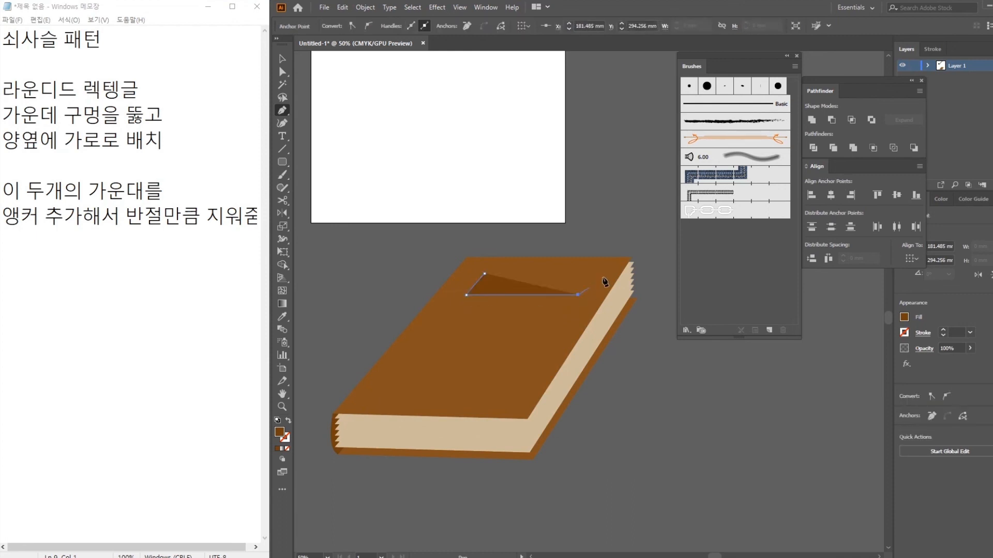
click(594, 276)
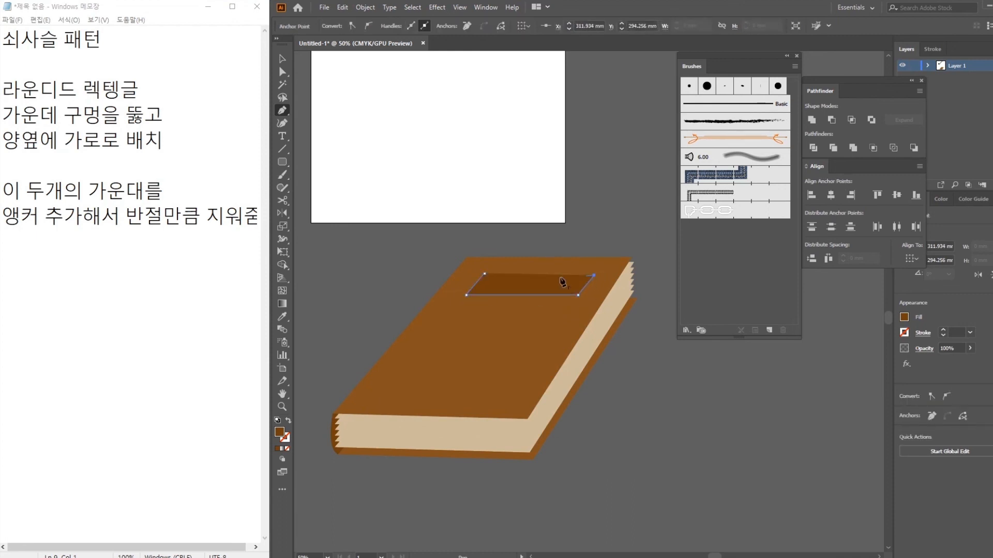
click(485, 275)
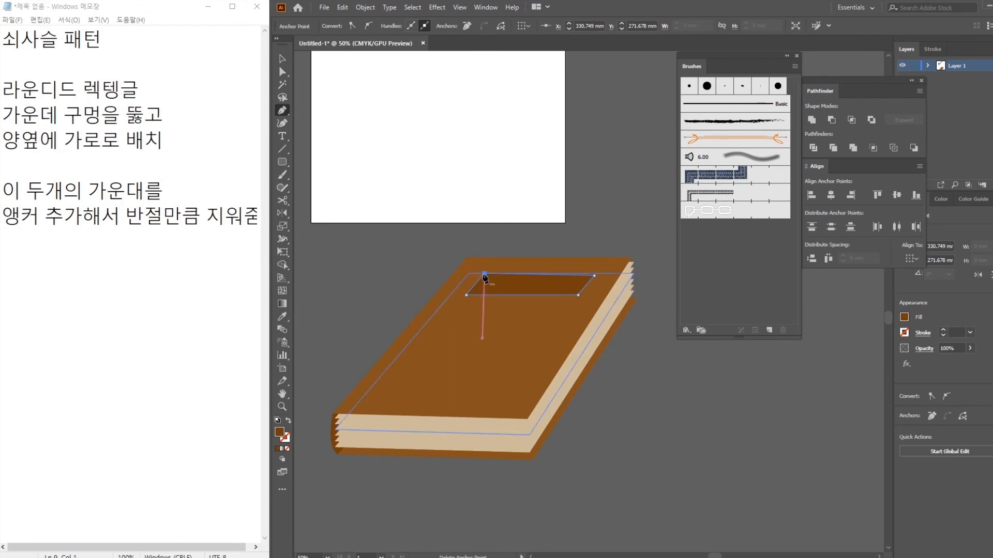
Step: Reshape the dark brown label by moving its corner anchor nearest the page edge slightly outward
click(283, 59)
click(584, 406)
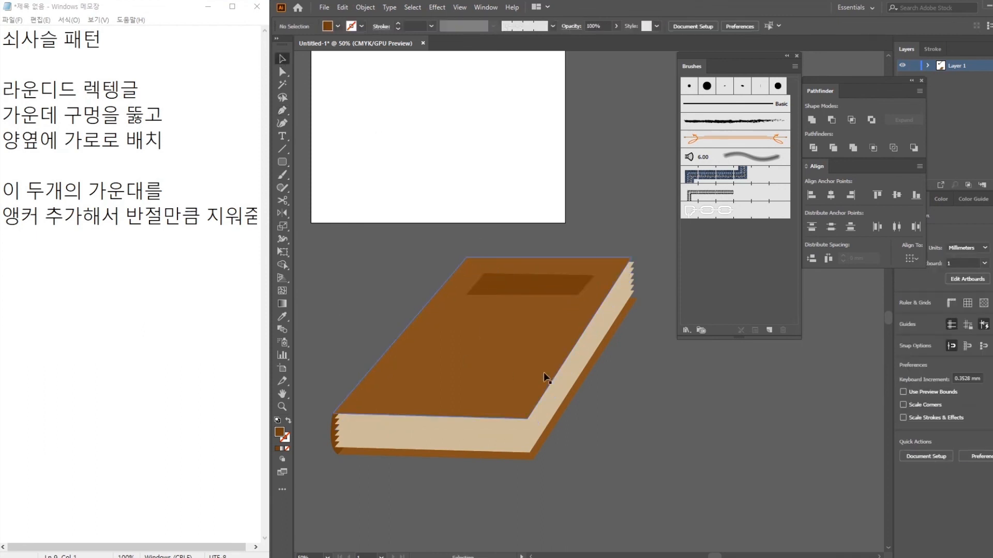
click(566, 292)
key(a)
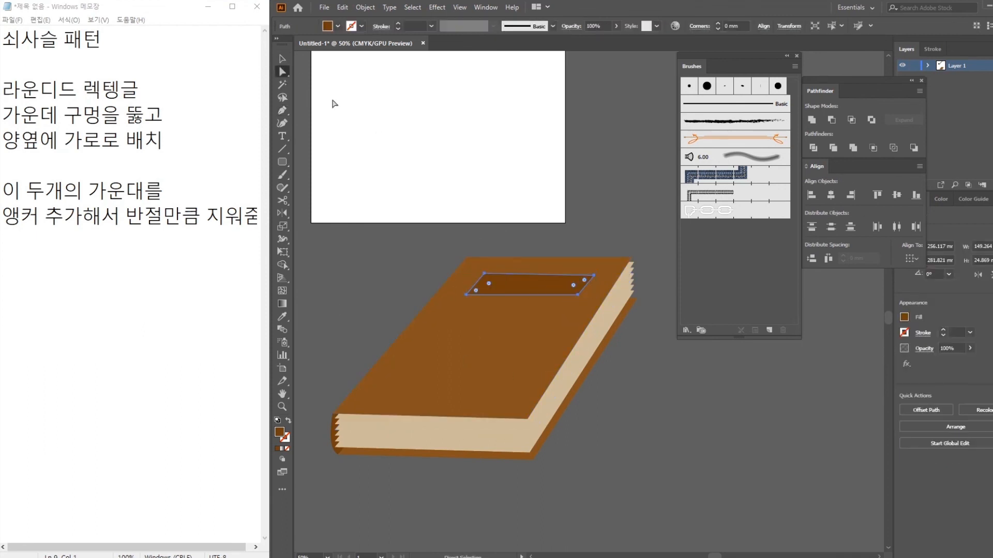
click(578, 294)
click(402, 147)
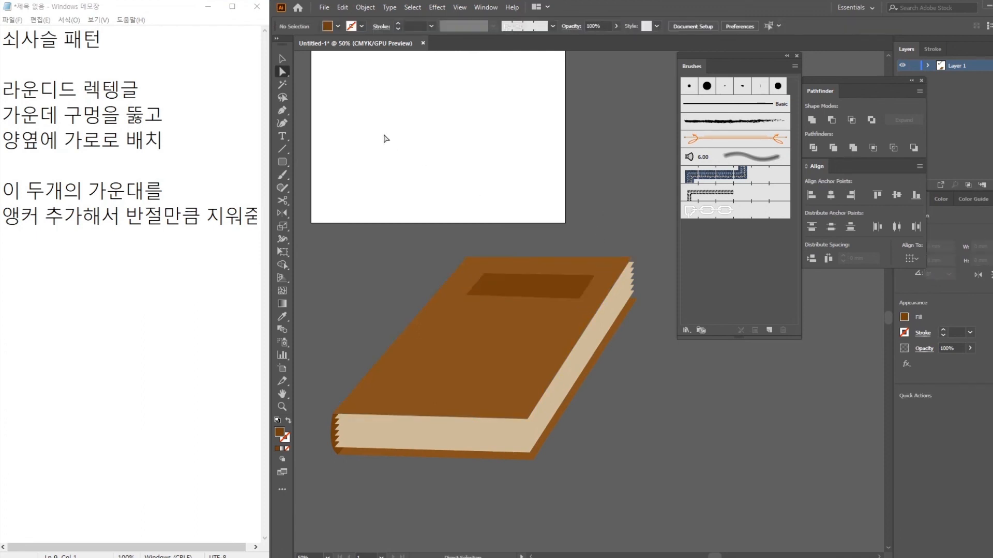
Step: Group all the shapes of the book illustration and deselect the group
key(v)
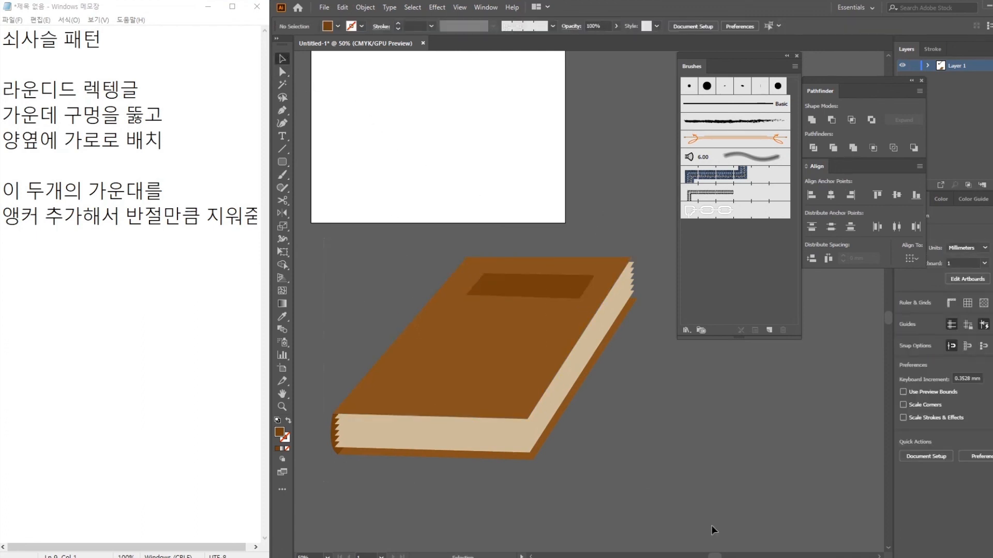
drag(324, 238, 711, 525)
key(ctrl+g)
click(698, 437)
Step: Enlarge the grouped book to roughly three and a half times its size and place it to the right of the artboard
drag(513, 374, 532, 430)
click(779, 498)
drag(685, 495, 662, 402)
click(514, 321)
key(ctrl+0)
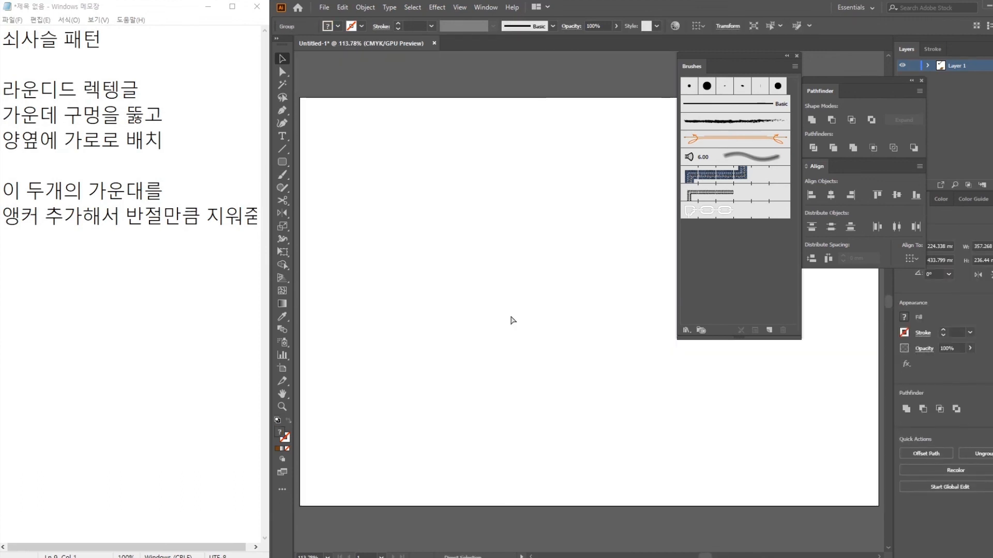
key(ctrl+minus)
key(ctrl+minus)
key(ctrl+minus)
key(ctrl+minus)
key(ctrl+minus)
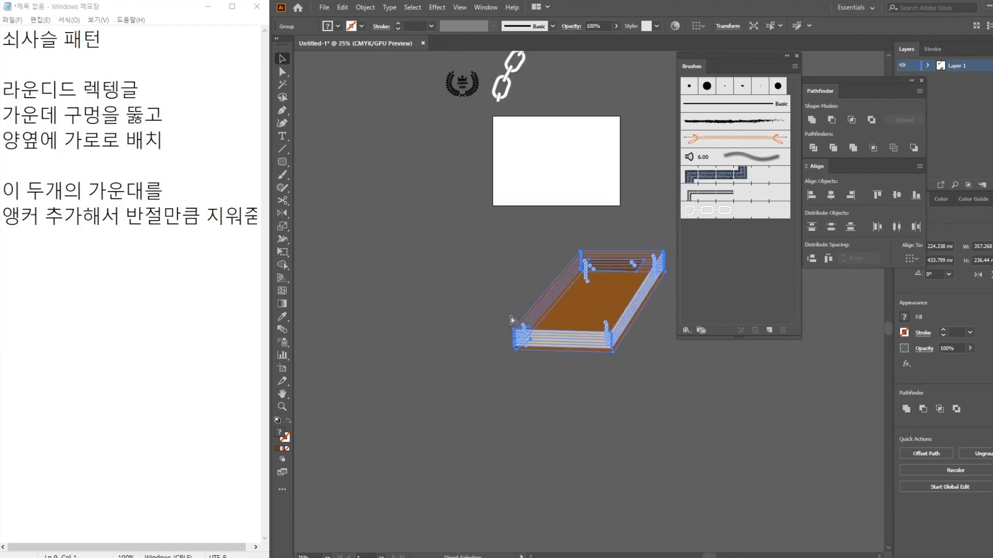
key(ctrl+minus)
key(ctrl+minus)
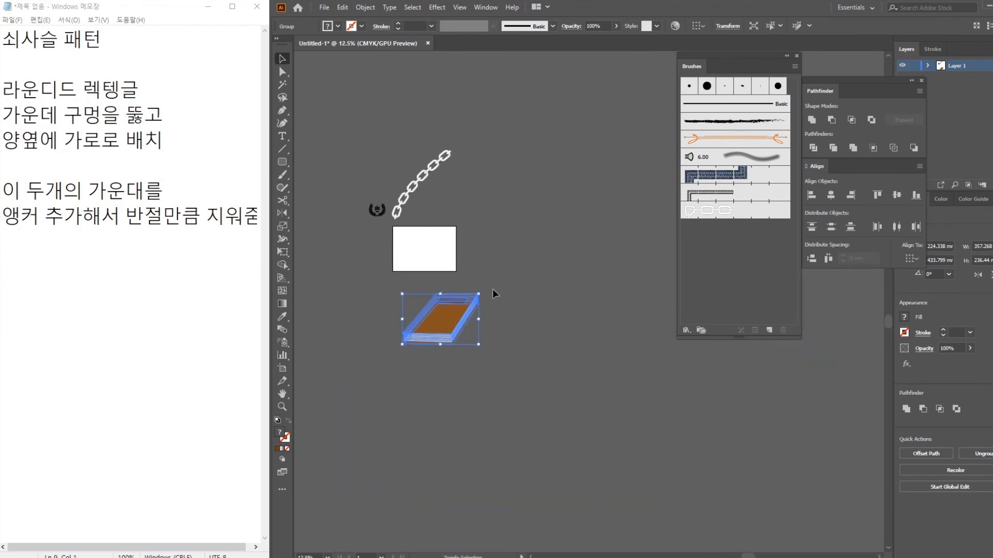
drag(479, 296, 671, 98)
drag(603, 477, 502, 533)
drag(456, 346, 529, 357)
click(615, 468)
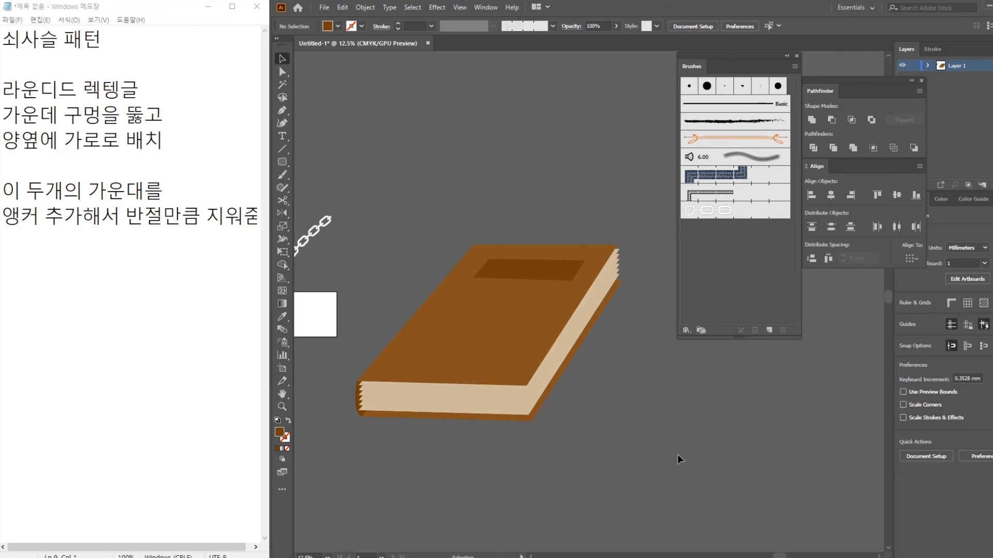
Step: Draw a straight line about 537 mm wide and 255 mm high, rising from the cover's spine edge past the label, and apply the chain brush
key(ctrl+=)
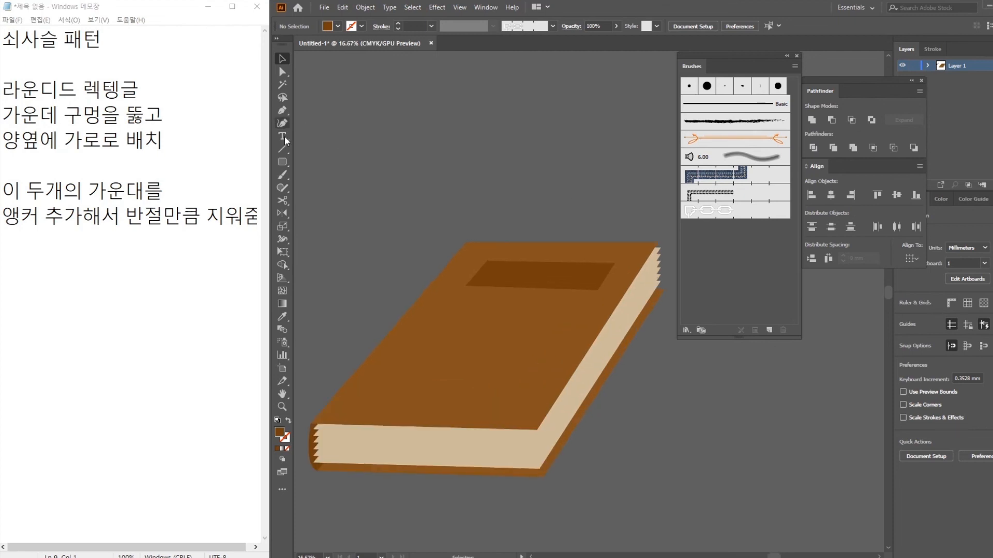
click(282, 149)
drag(404, 315, 557, 242)
click(737, 217)
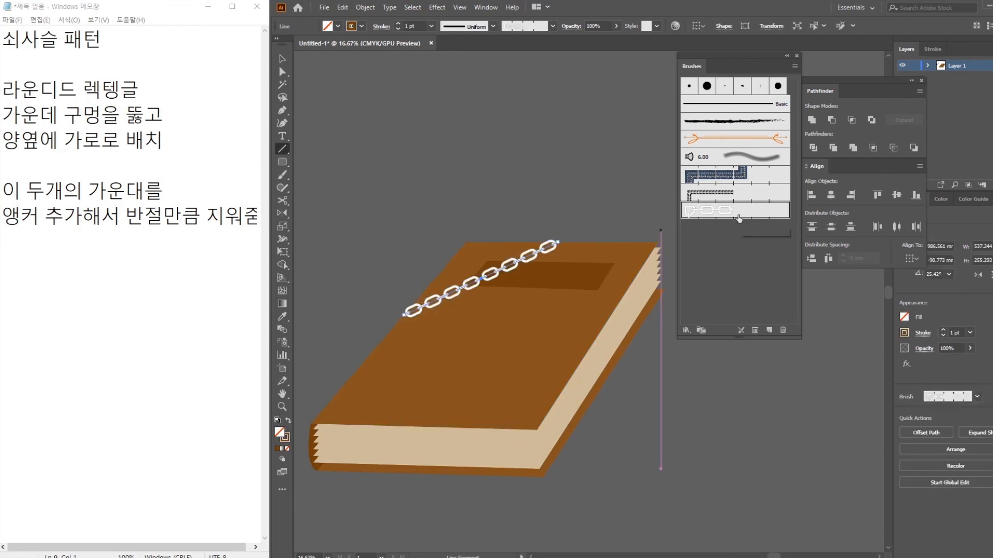
Step: Try expanding the appearance of a copy of the chain placed above the book, and delete that copy
key(v)
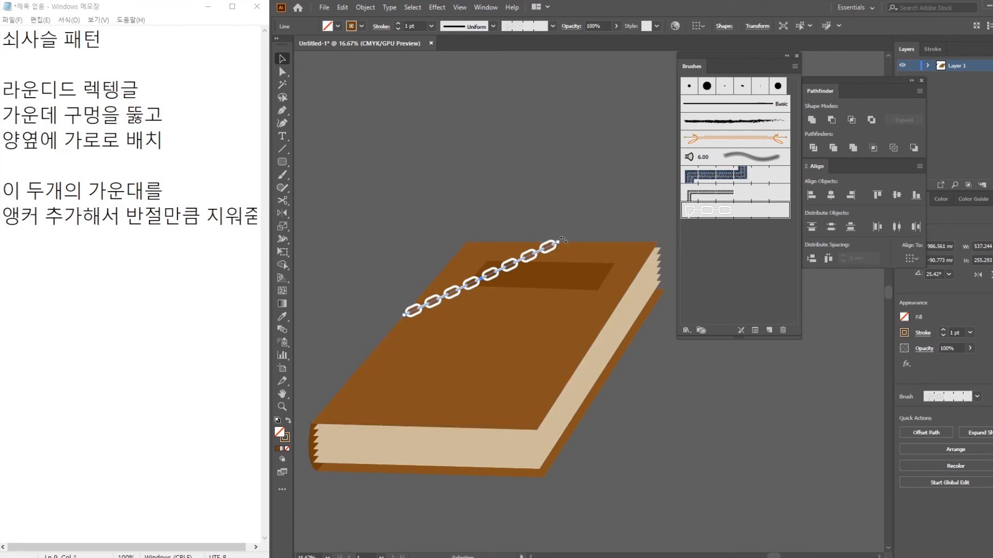
drag(552, 247, 552, 141)
click(367, 8)
click(404, 143)
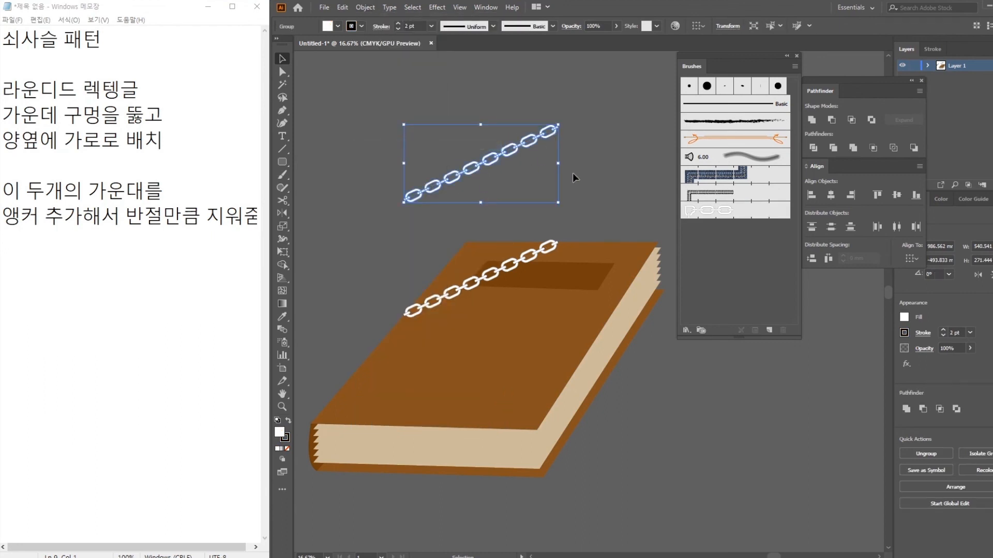
click(548, 161)
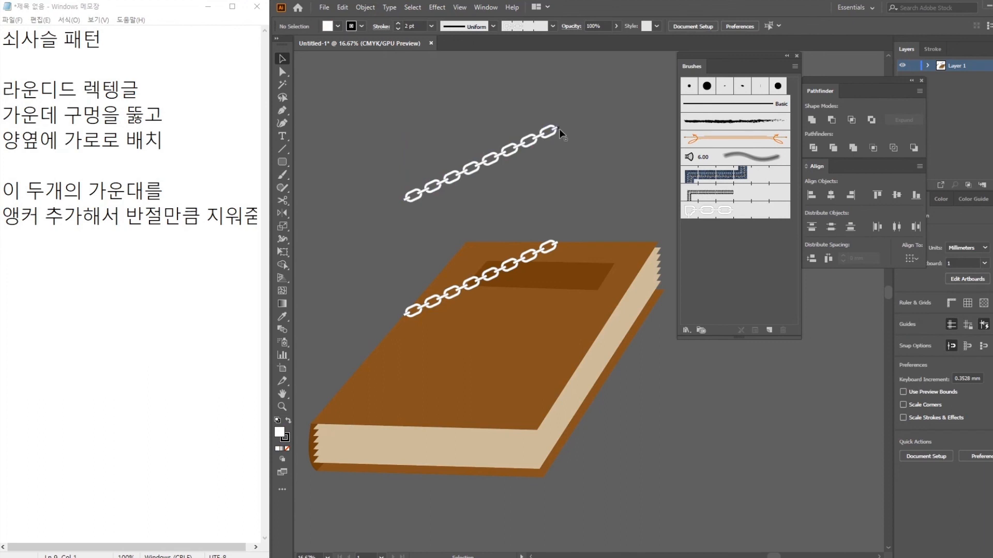
drag(561, 159, 451, 93)
key(Delete)
Step: Draw an open three-point Pen path about 894 mm wide from the cover's spine edge across the cover and down over the pages
drag(623, 365, 574, 238)
click(285, 110)
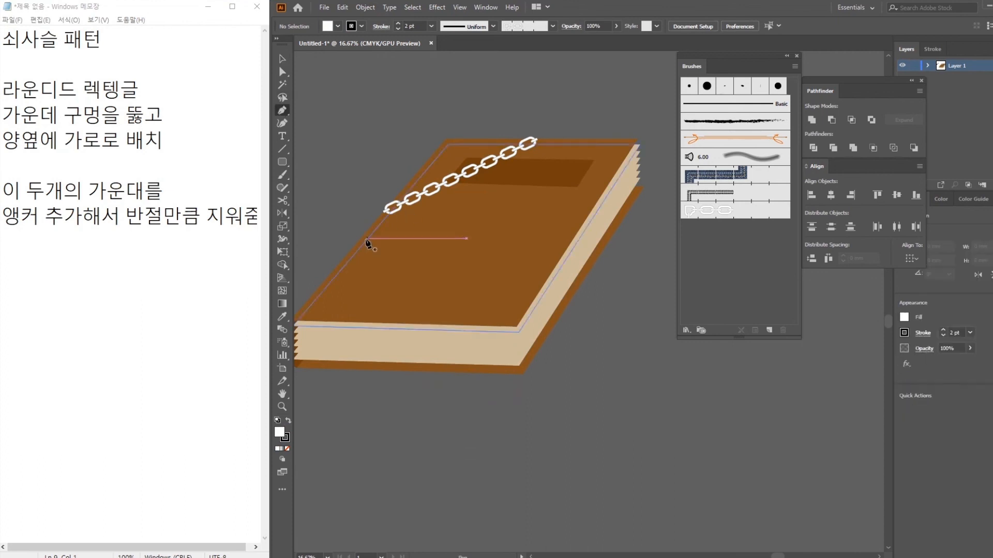
click(357, 243)
click(601, 196)
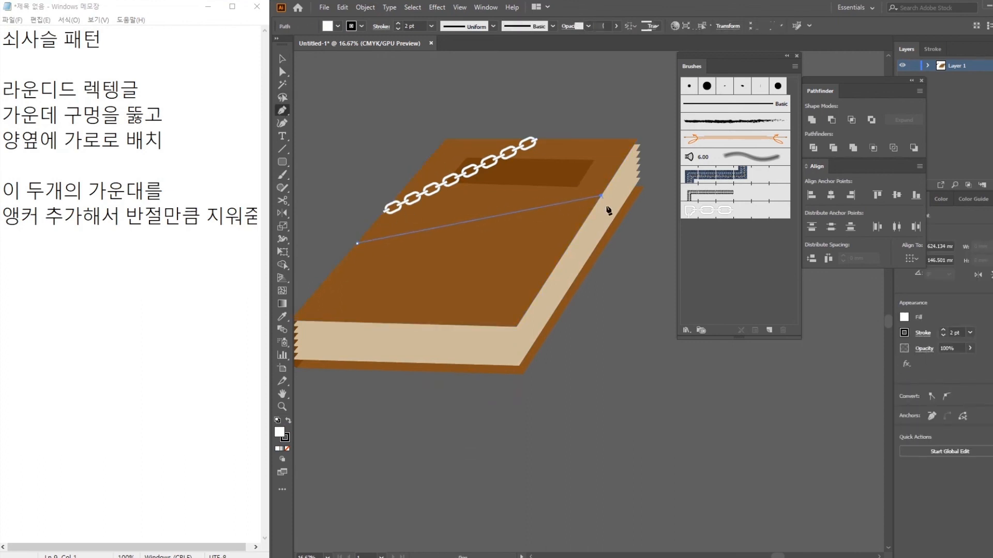
click(612, 236)
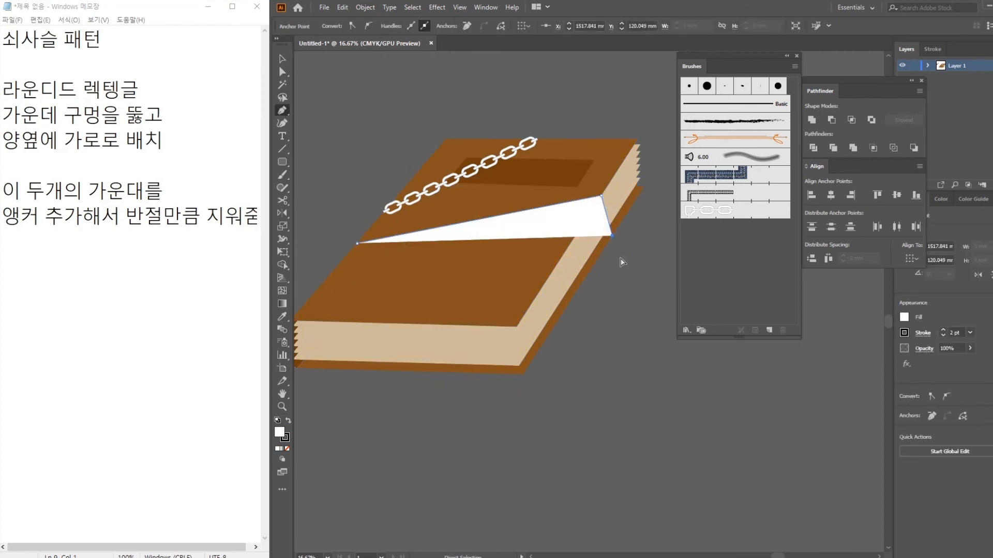
ctrl+click(622, 259)
Step: Remove the new path's fill, try the chain brush on it, and delete the path
click(281, 59)
click(497, 222)
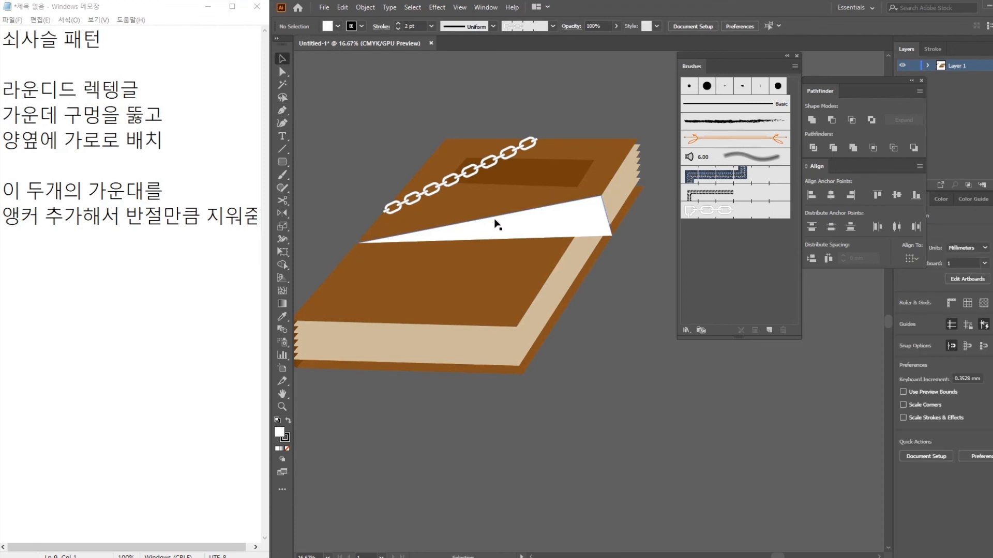
click(338, 26)
click(225, 45)
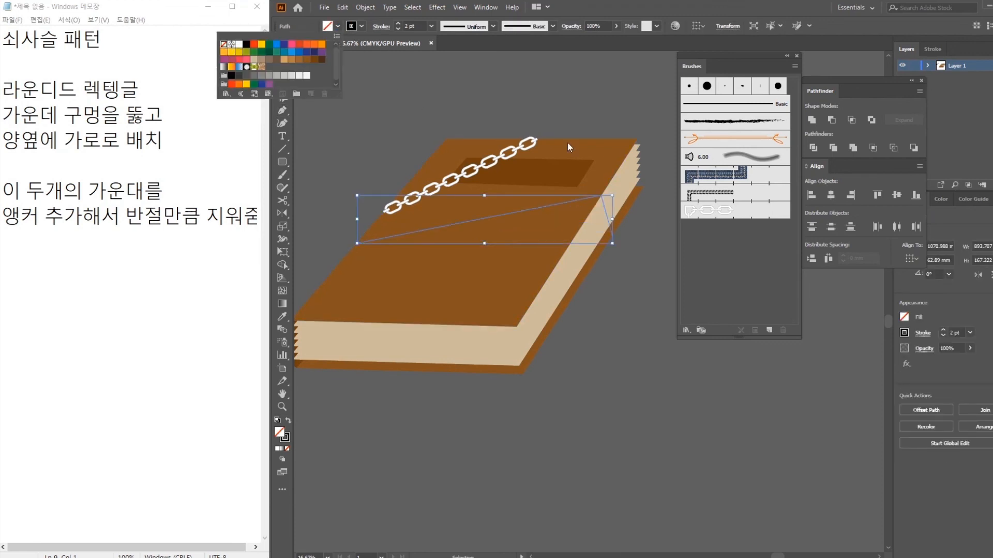
click(736, 216)
click(664, 283)
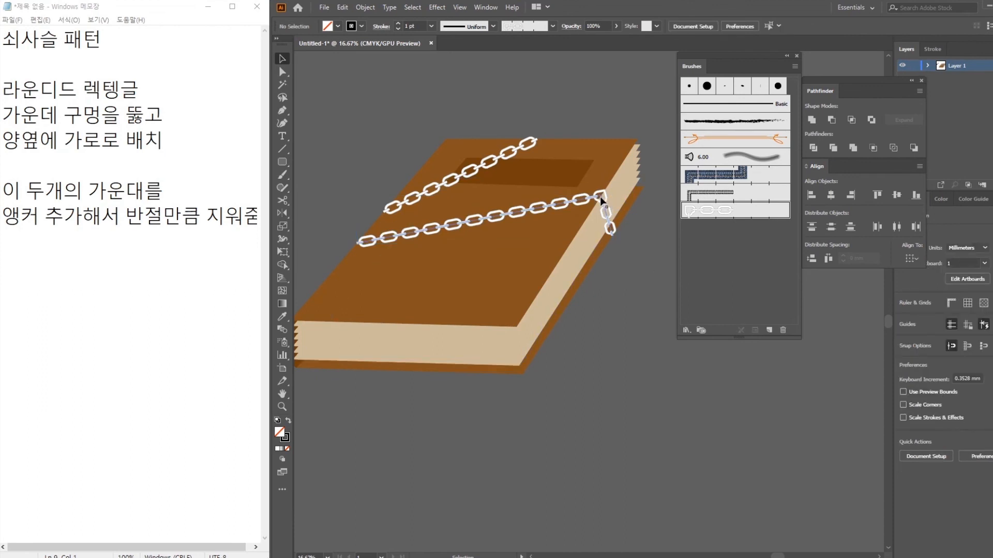
click(607, 222)
key(Delete)
Step: Draw an open Pen path about 893 mm wide and 86 mm high across the middle of the cover, bending over the pages, and apply the chain brush
click(283, 110)
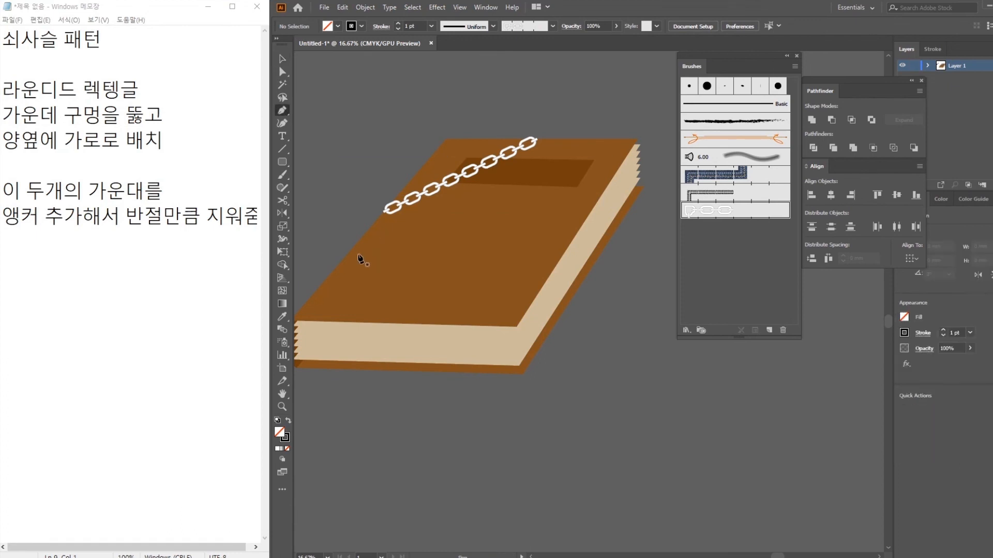
click(350, 251)
click(580, 227)
drag(604, 248, 613, 268)
ctrl+click(625, 260)
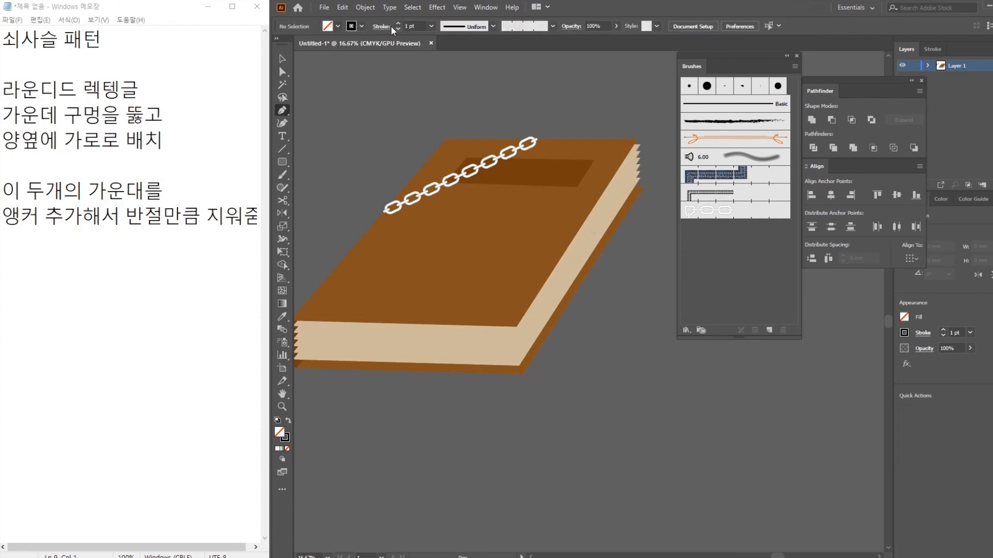
click(283, 58)
click(501, 234)
click(719, 210)
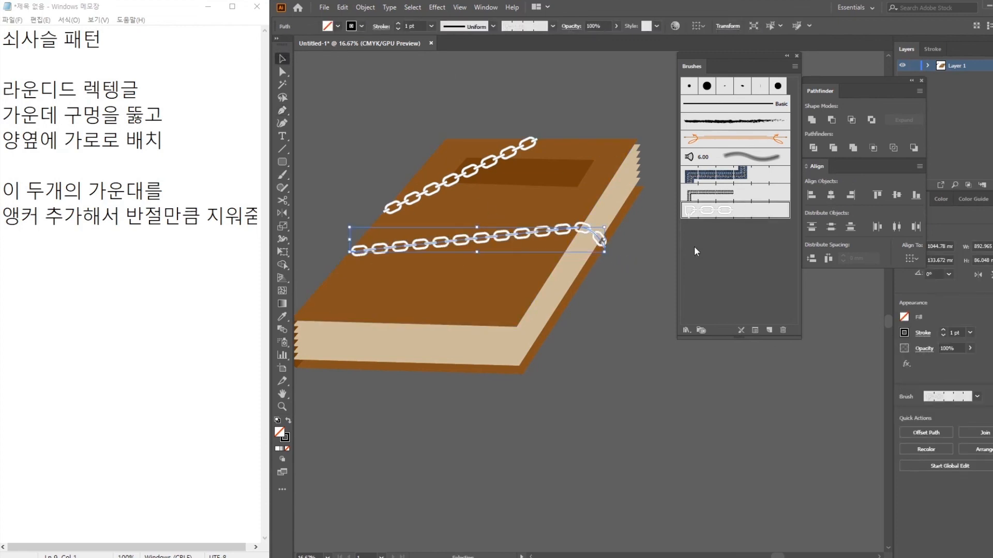
click(647, 276)
Step: Draw a diagonal Pen path about 512 mm wide and 487 mm high across both chains and over the pages, and apply the chain brush
drag(545, 339, 568, 330)
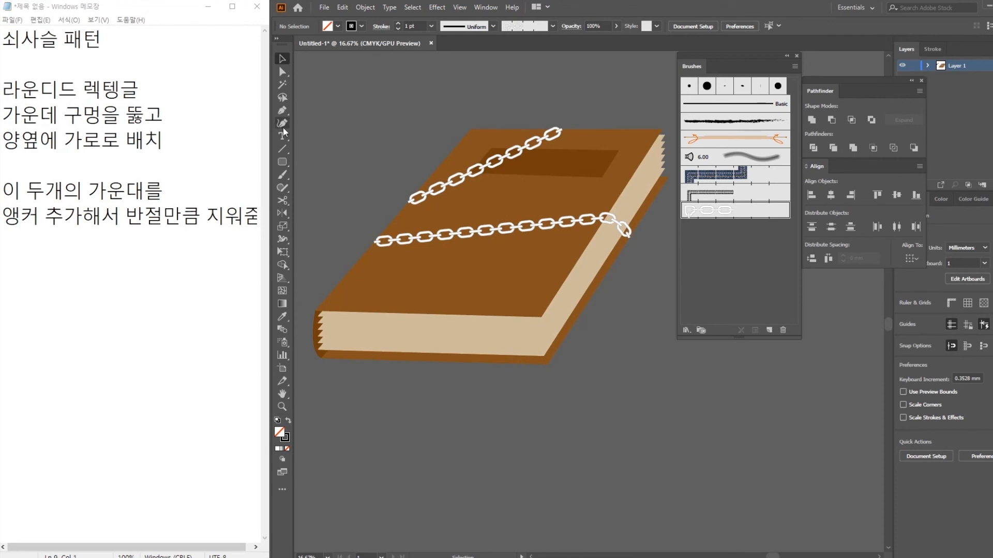
click(282, 112)
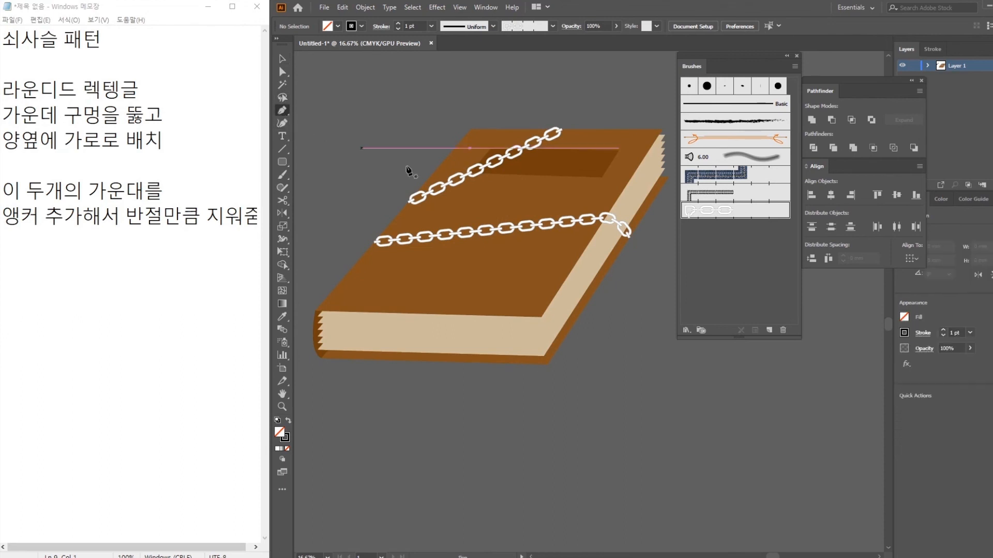
click(440, 167)
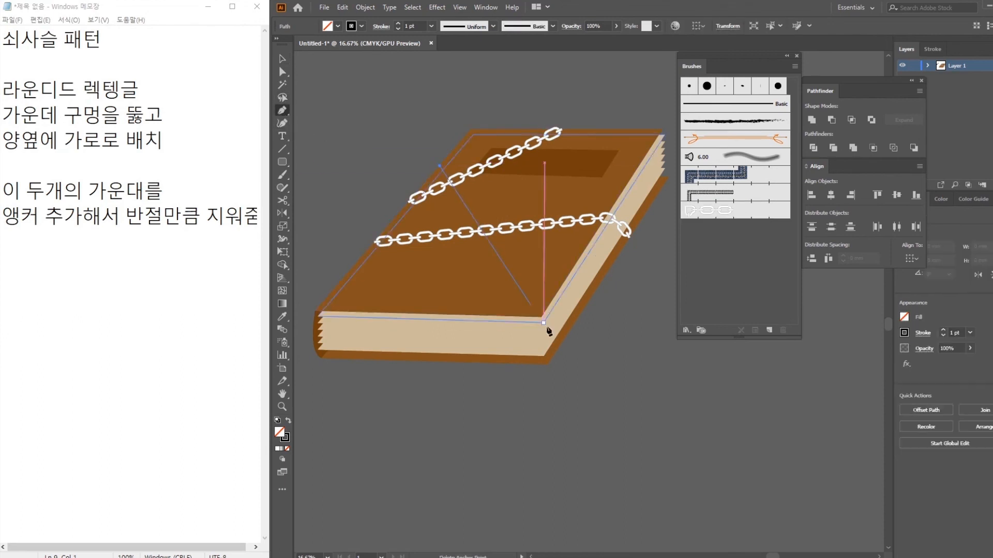
click(567, 281)
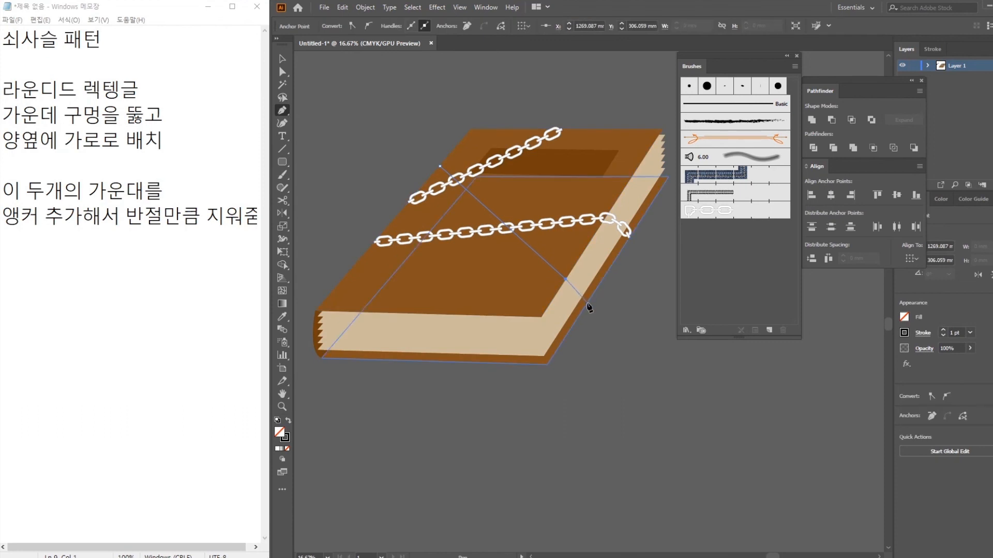
ctrl+click(614, 338)
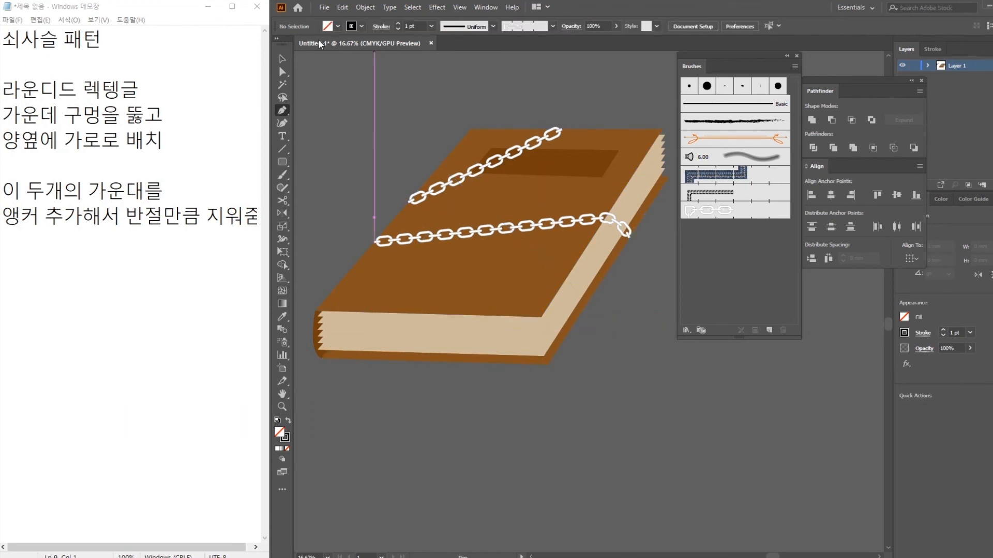
click(283, 58)
click(526, 249)
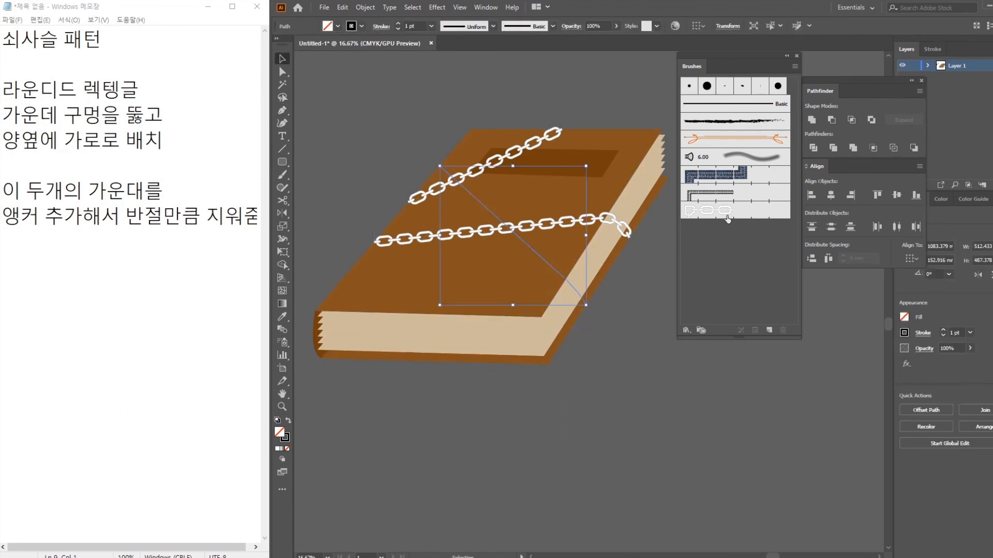
click(709, 210)
click(637, 331)
Step: Draw a Pen path from the cover's spine edge down across its near corner and over the front page edge, and apply the chain brush
drag(607, 356, 571, 339)
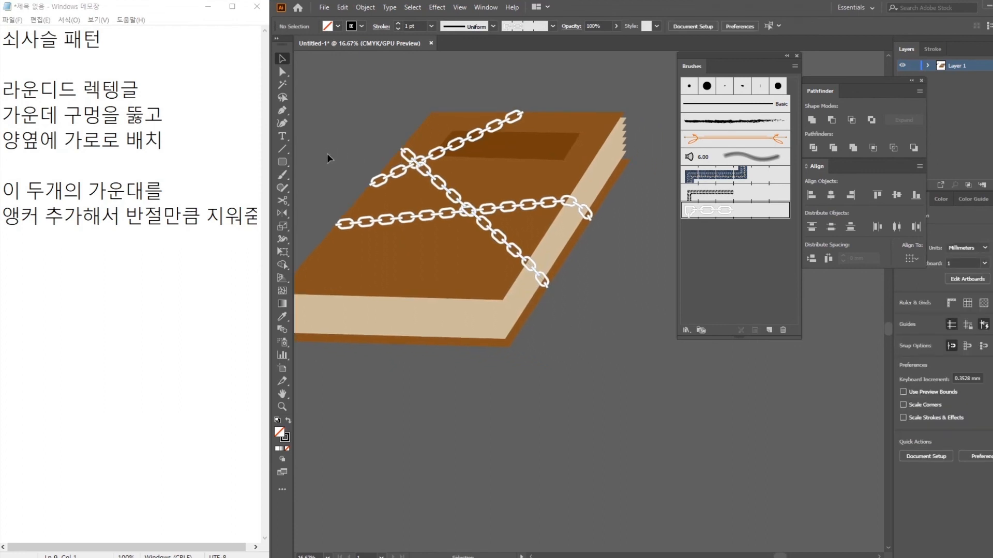
drag(338, 173, 359, 197)
click(284, 111)
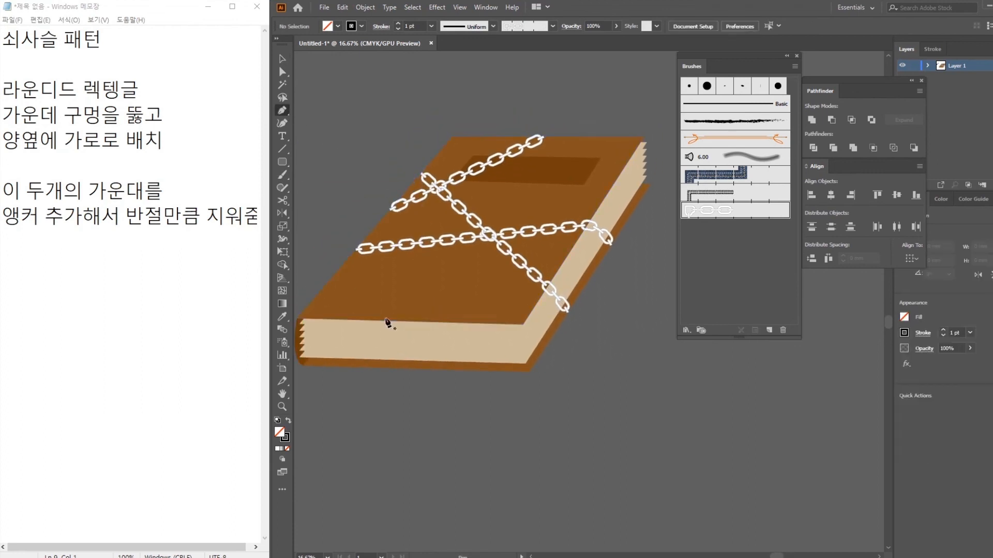
click(336, 273)
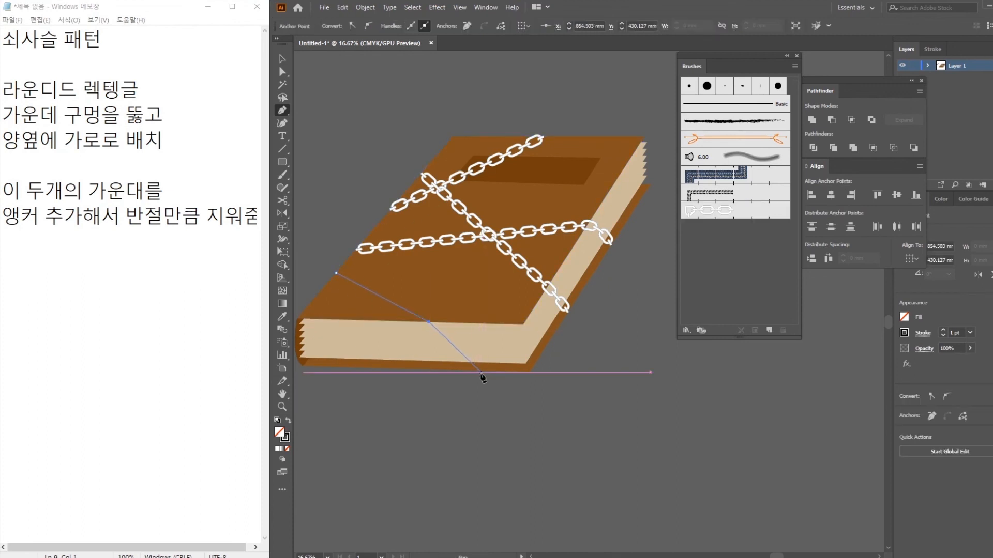
drag(476, 370, 472, 380)
ctrl+click(503, 412)
click(281, 60)
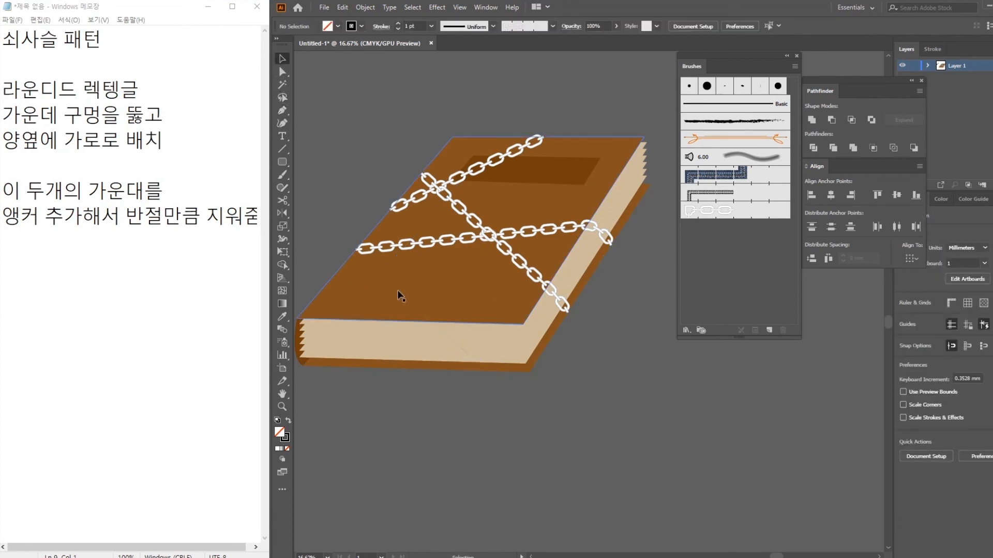
click(394, 300)
click(742, 220)
click(574, 370)
Step: Draw a four-point Pen path from the book's front bottom edge up over the pages, diagonally across the cover, and down over the far side pages
drag(613, 338, 567, 387)
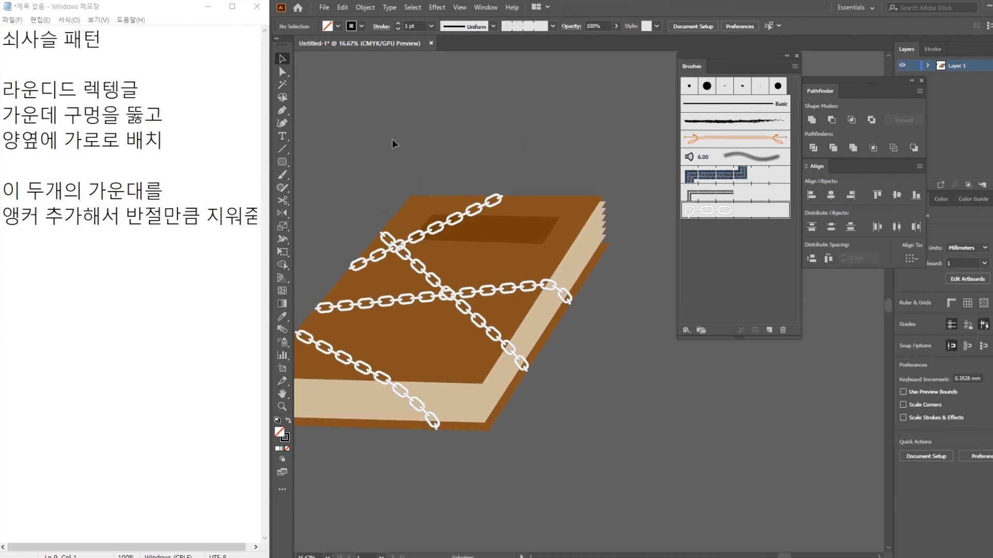
drag(448, 205, 490, 184)
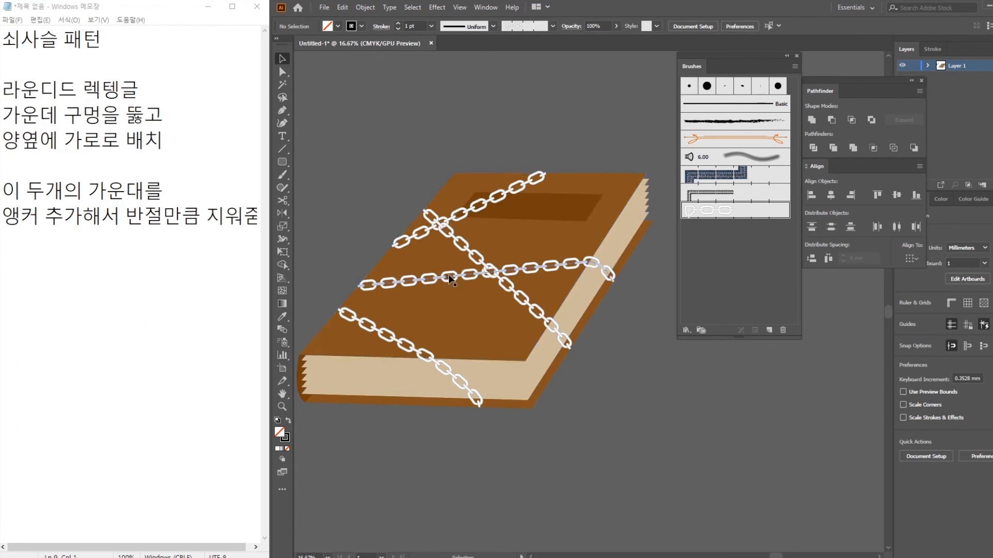
drag(470, 286, 481, 279)
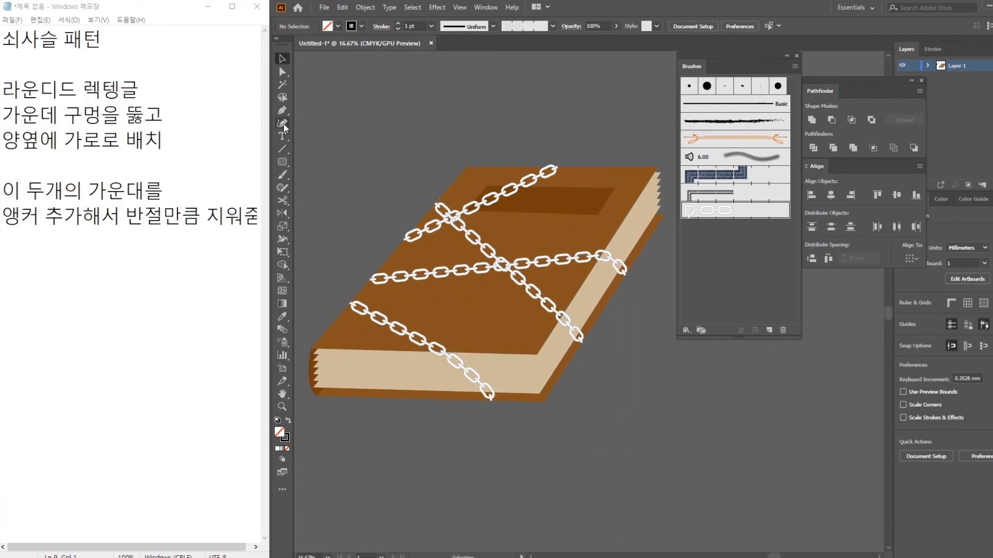
click(282, 110)
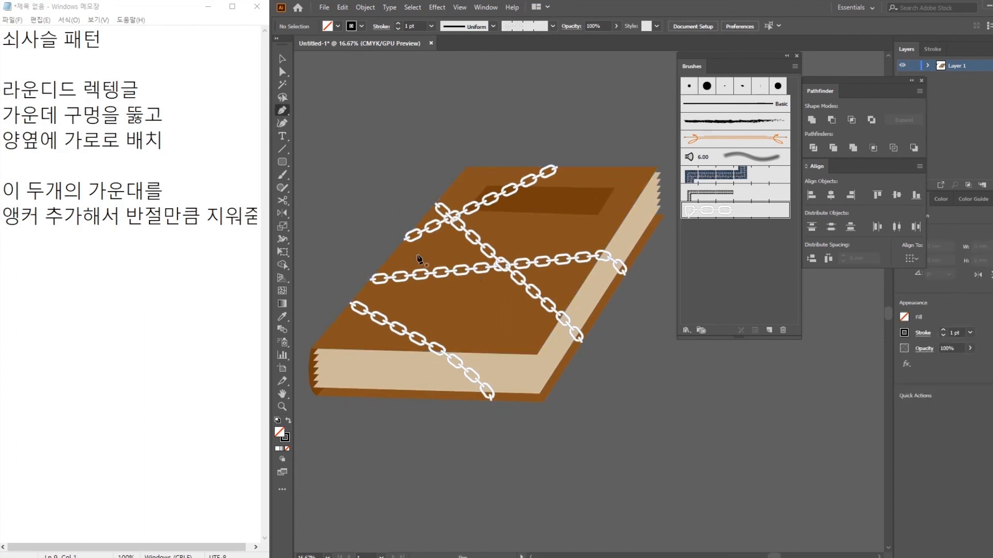
click(370, 396)
click(405, 352)
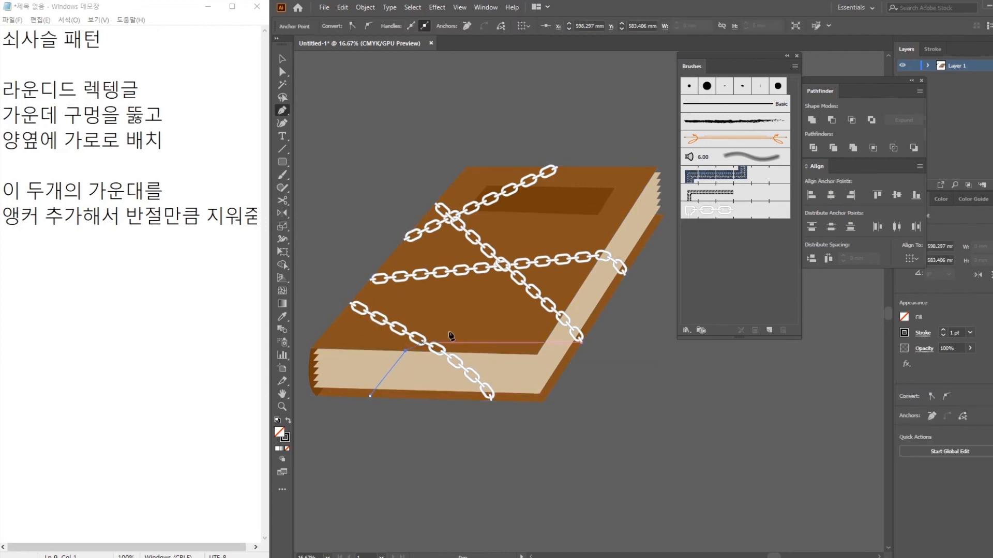
click(633, 206)
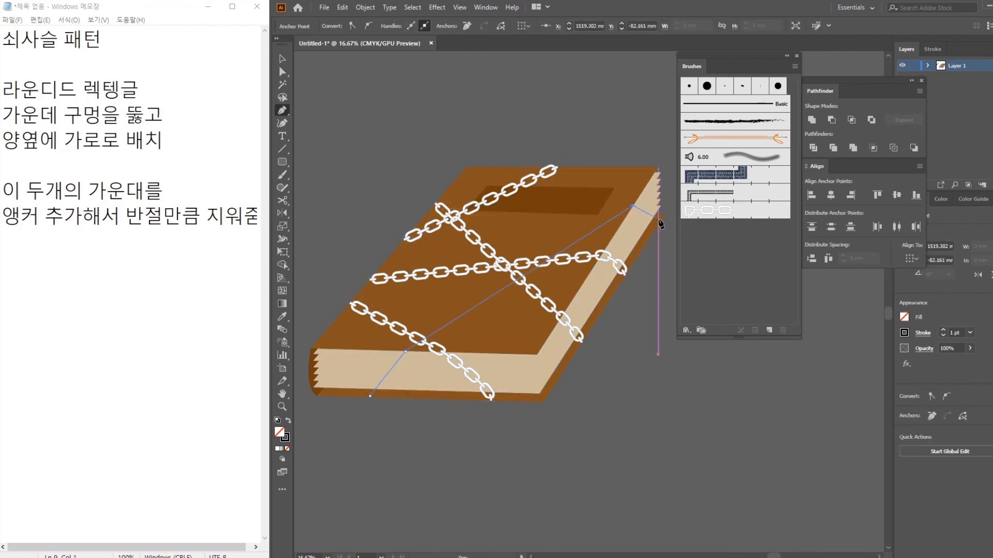
click(662, 221)
ctrl+click(669, 254)
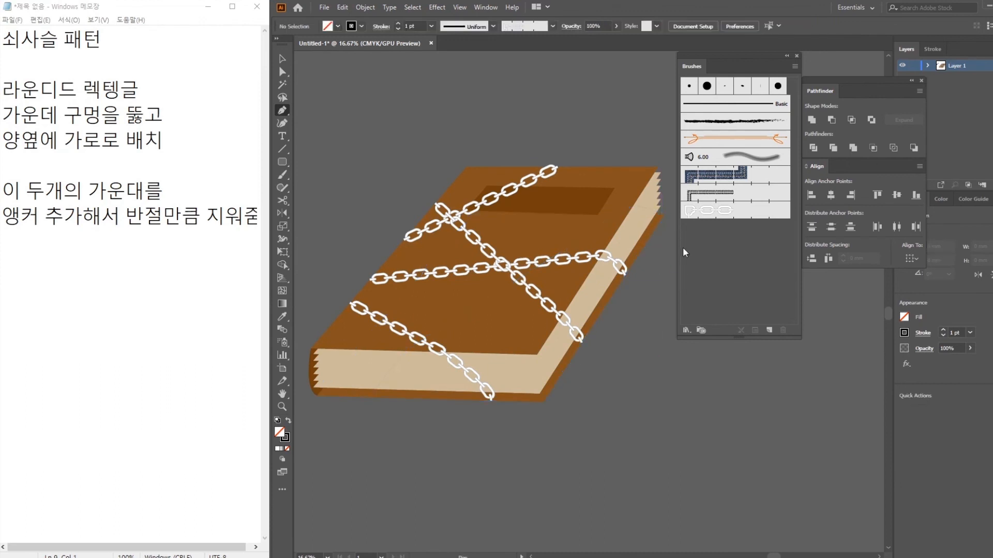
Step: Apply the chain brush to the long four-point diagonal path and deselect it
key(v)
click(618, 220)
click(707, 209)
click(714, 460)
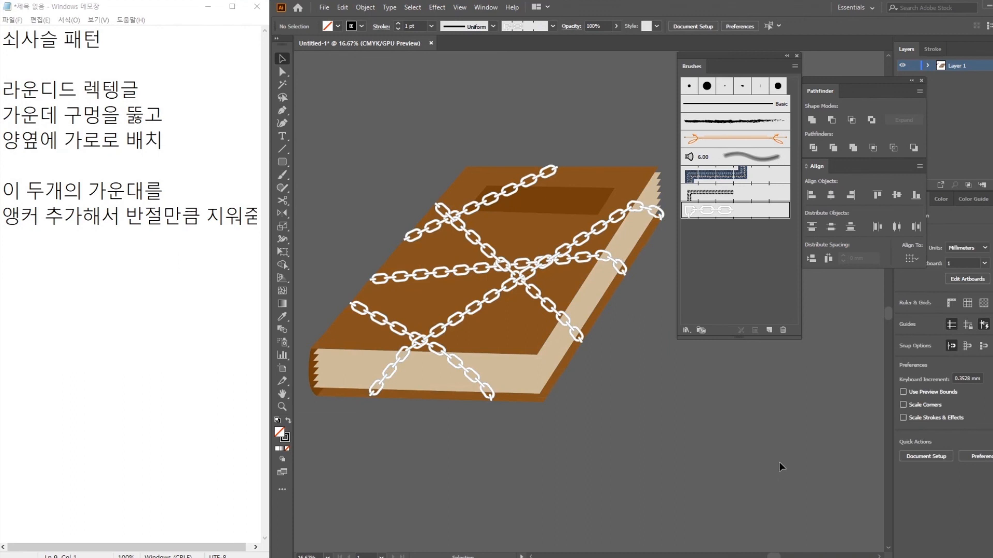